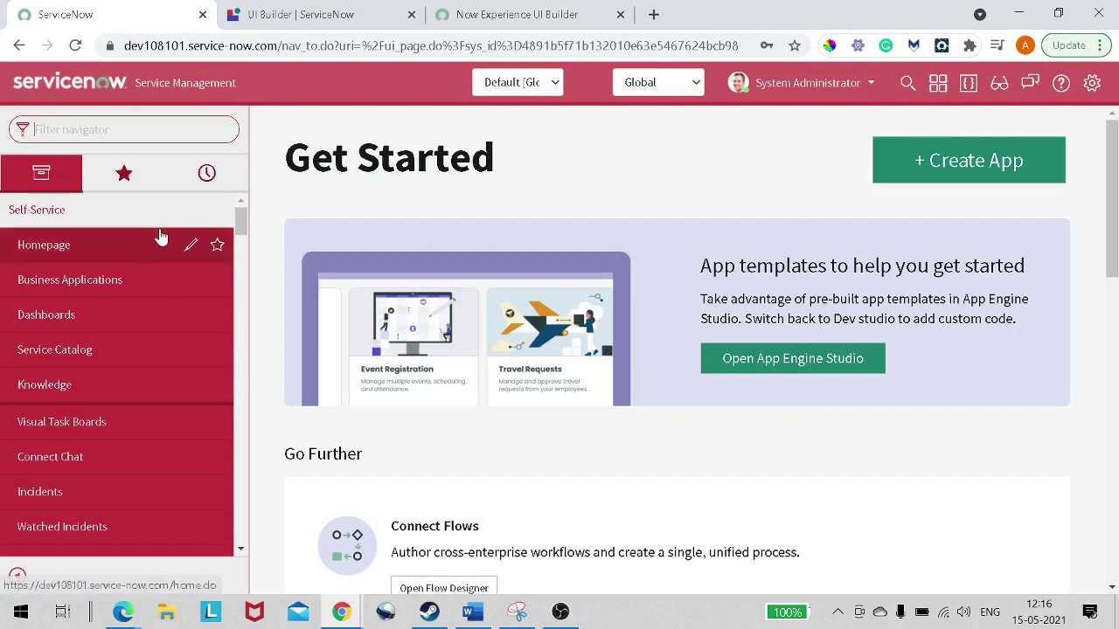
Read the Now Experience UI Builder documentation page, covering its overview, key features and page layout options.
left_click(524, 15)
scroll(501, 292, "up", 10)
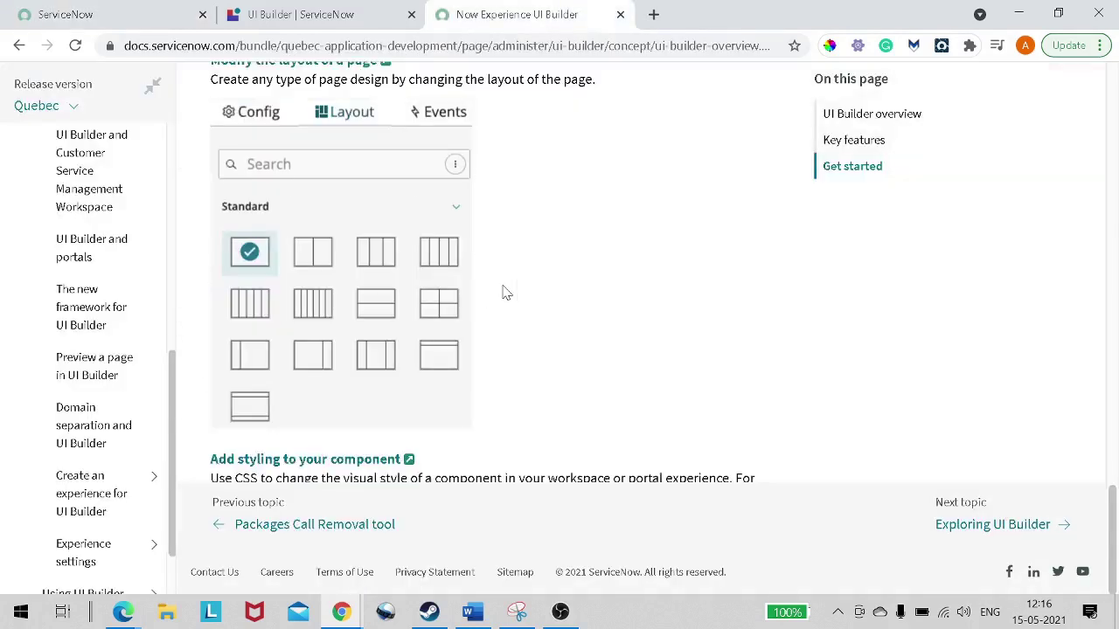
scroll(234, 330, "up", 10)
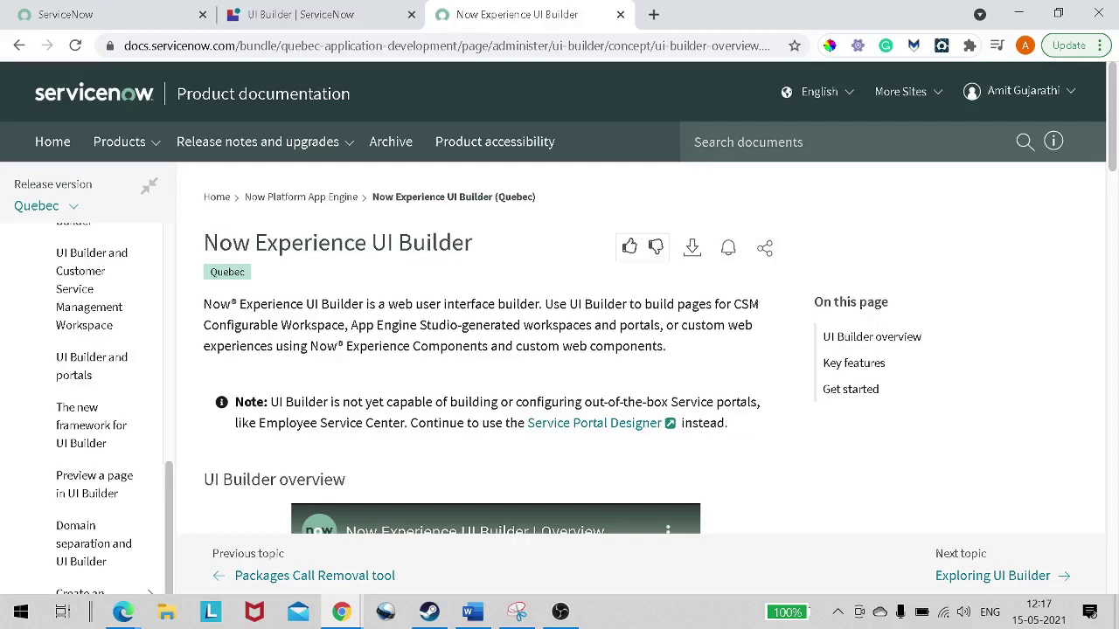
scroll(579, 350, "down", 3)
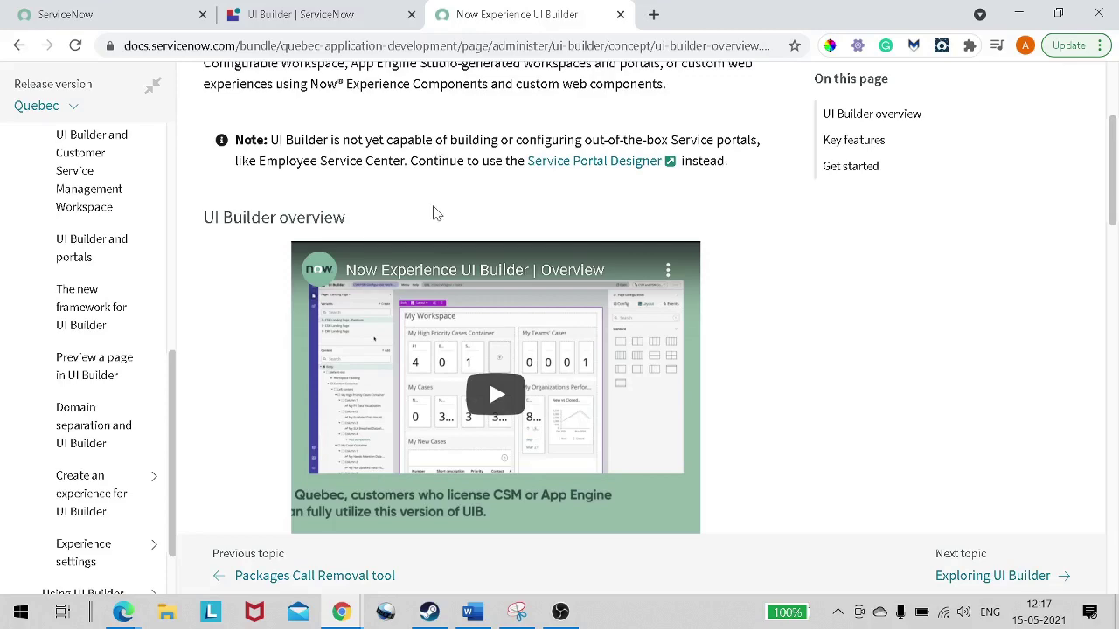
scroll(436, 213, "down", 4)
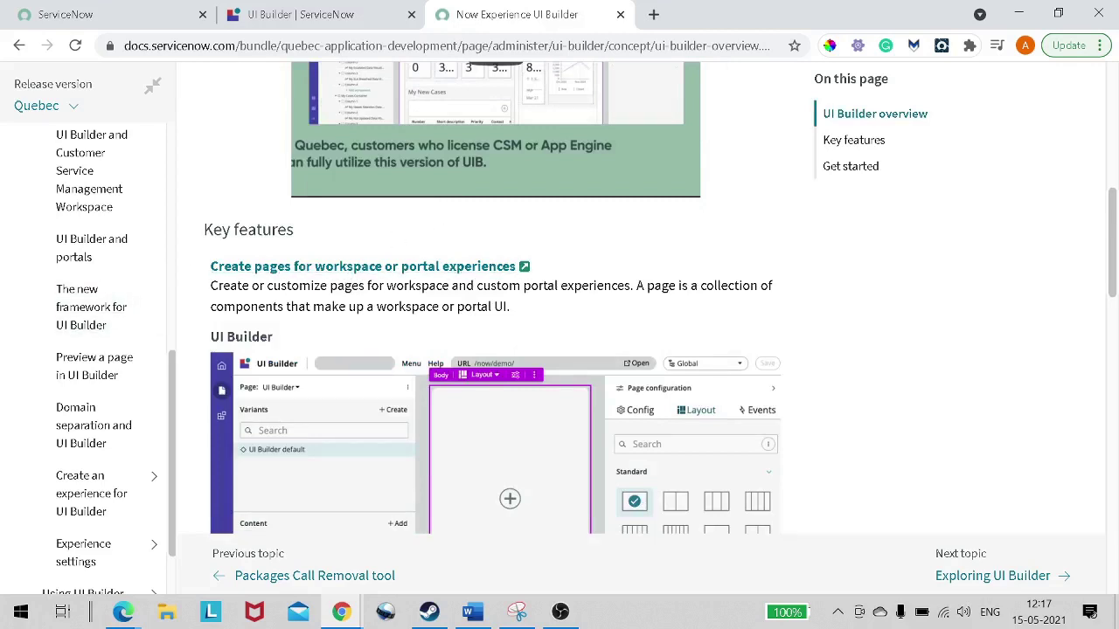
scroll(489, 297, "down", 4)
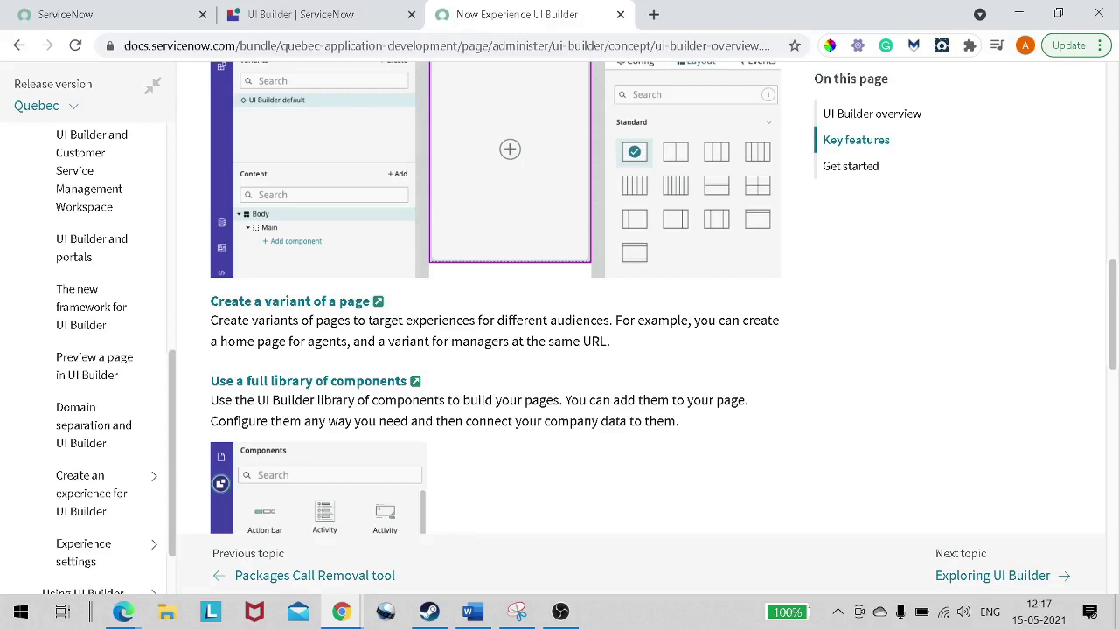
scroll(494, 297, "down", 1)
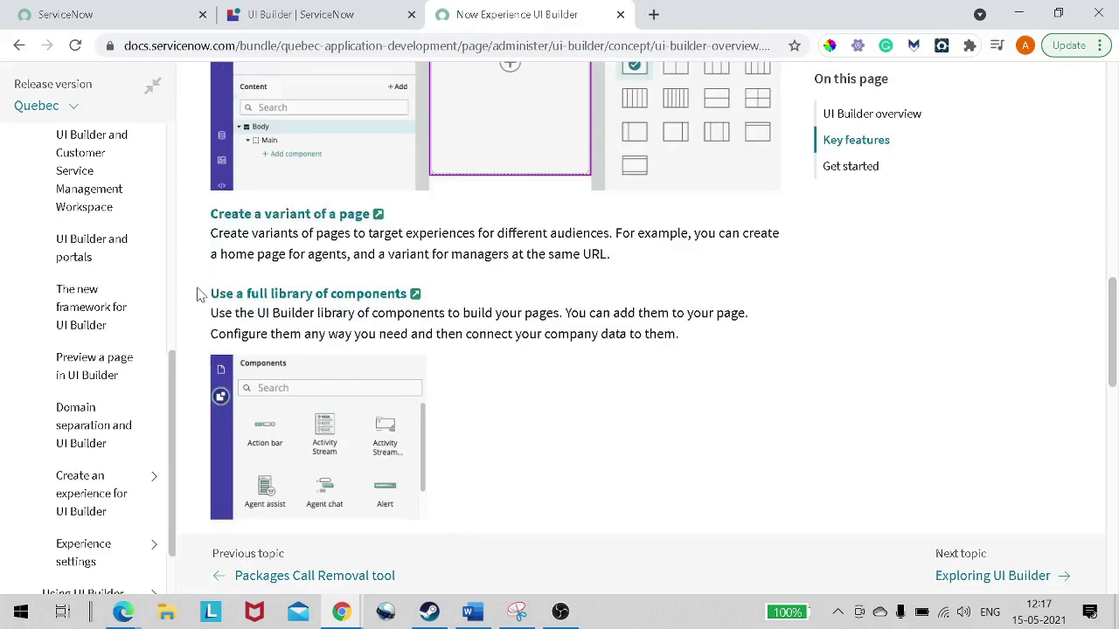
scroll(437, 350, "down", 3)
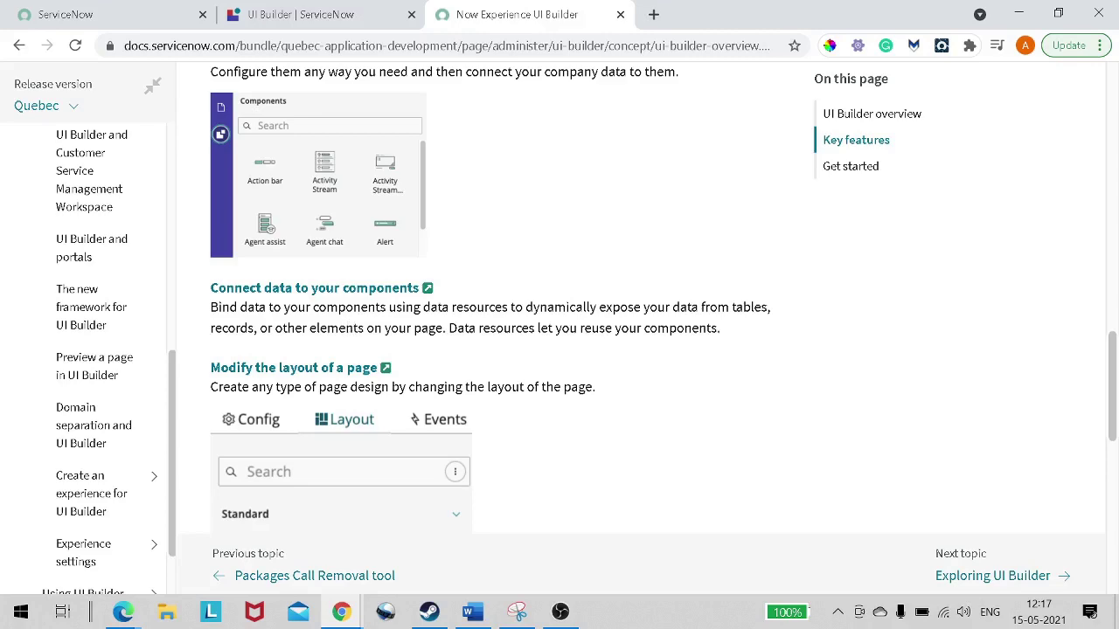
scroll(417, 367, "down", 7)
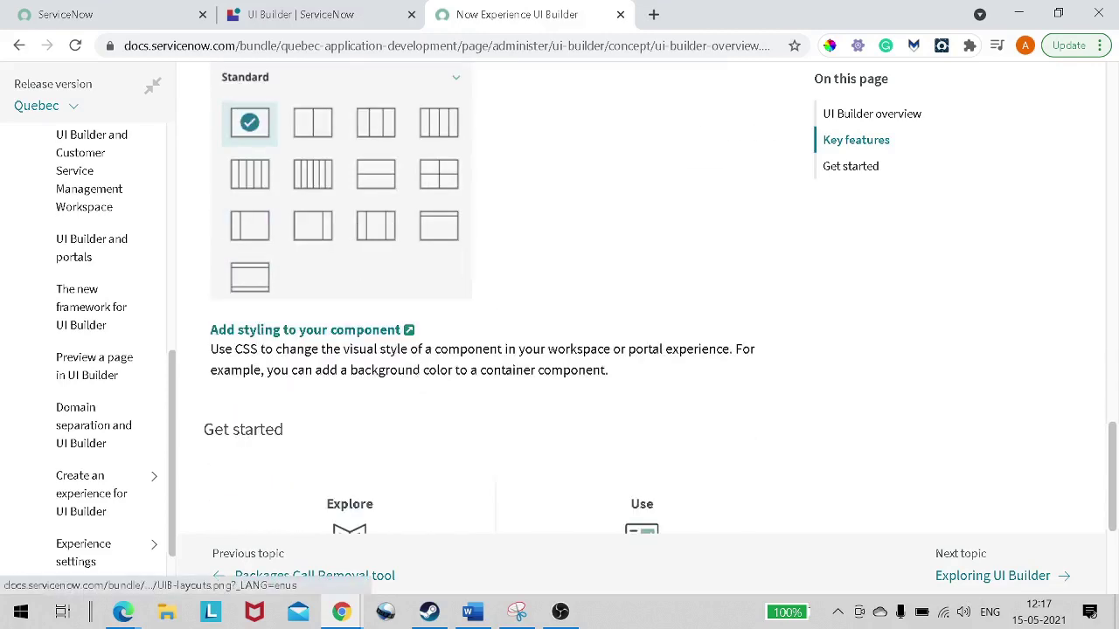
scroll(425, 356, "up", 3)
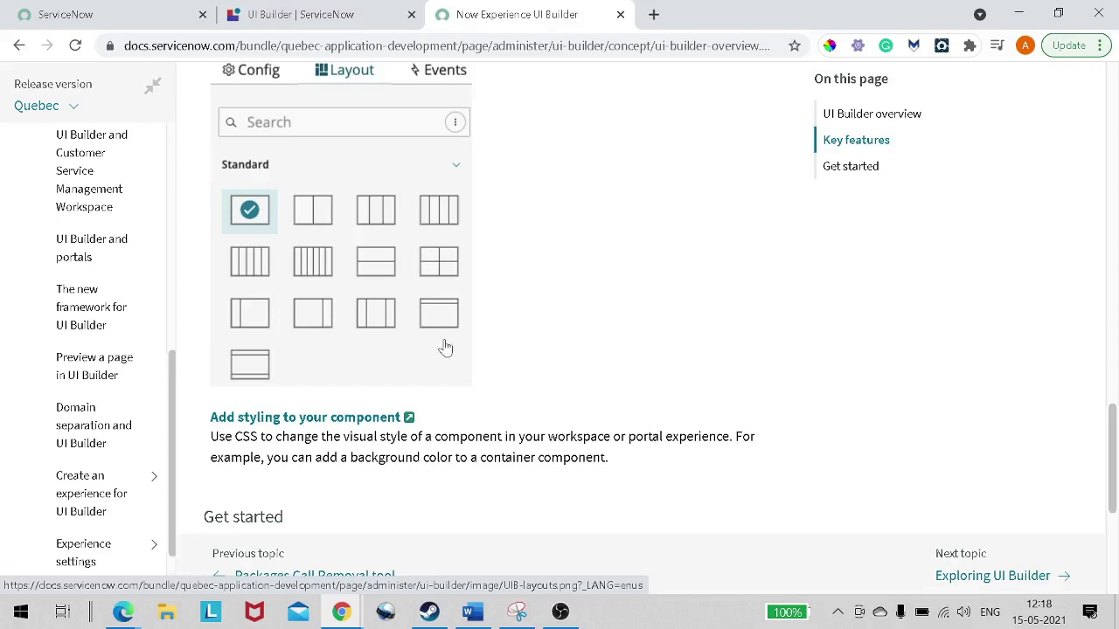
Open draw.io in a new browser tab.
left_click(654, 15)
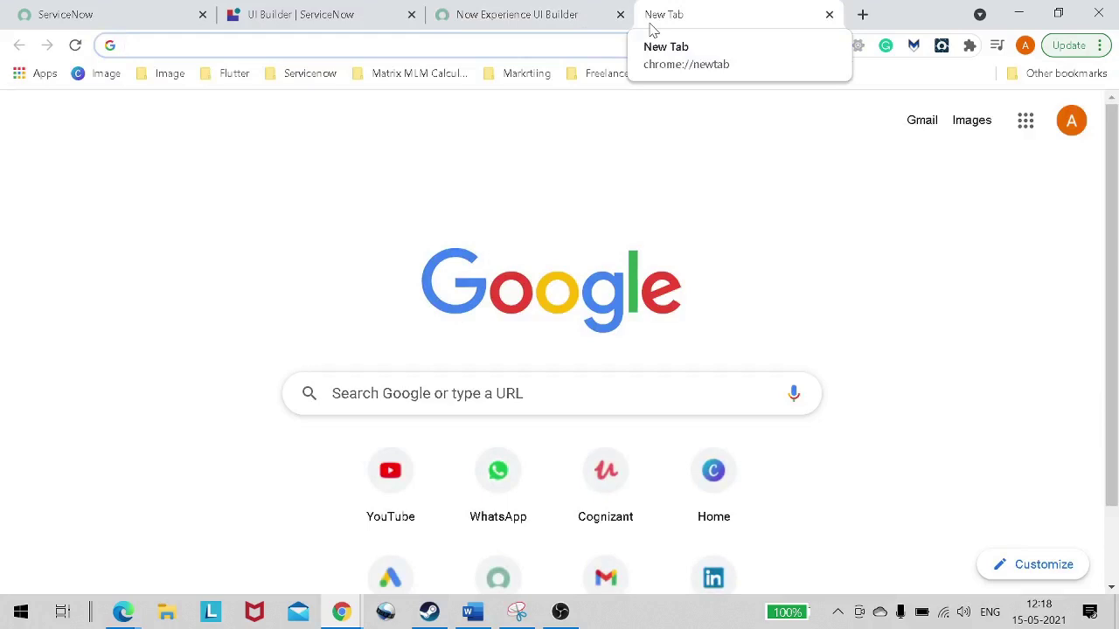
type("draw.io")
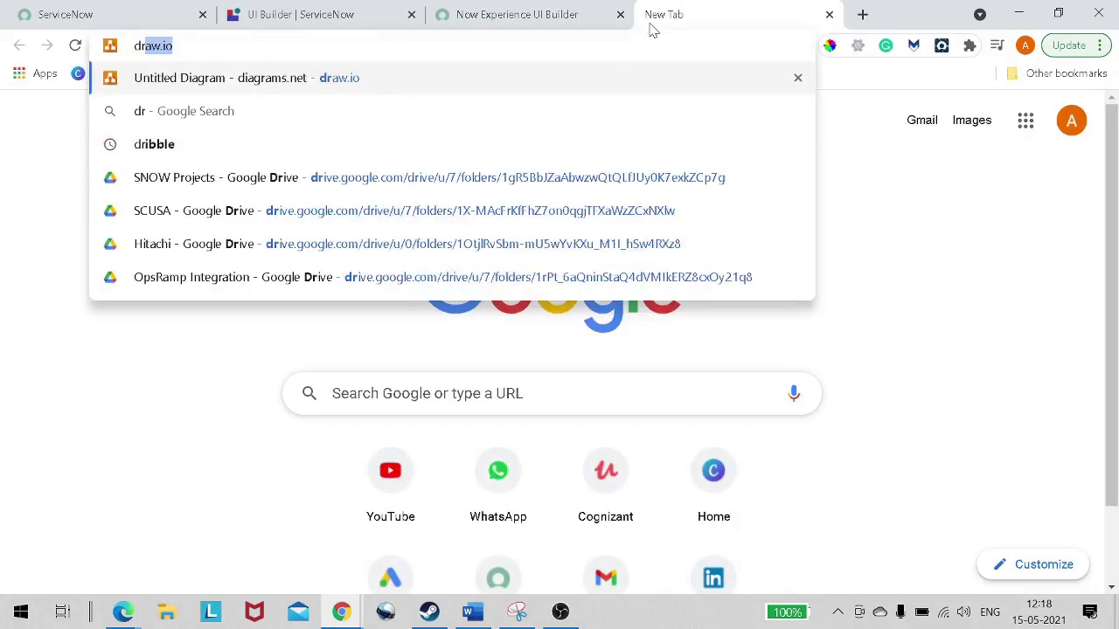
key("Return")
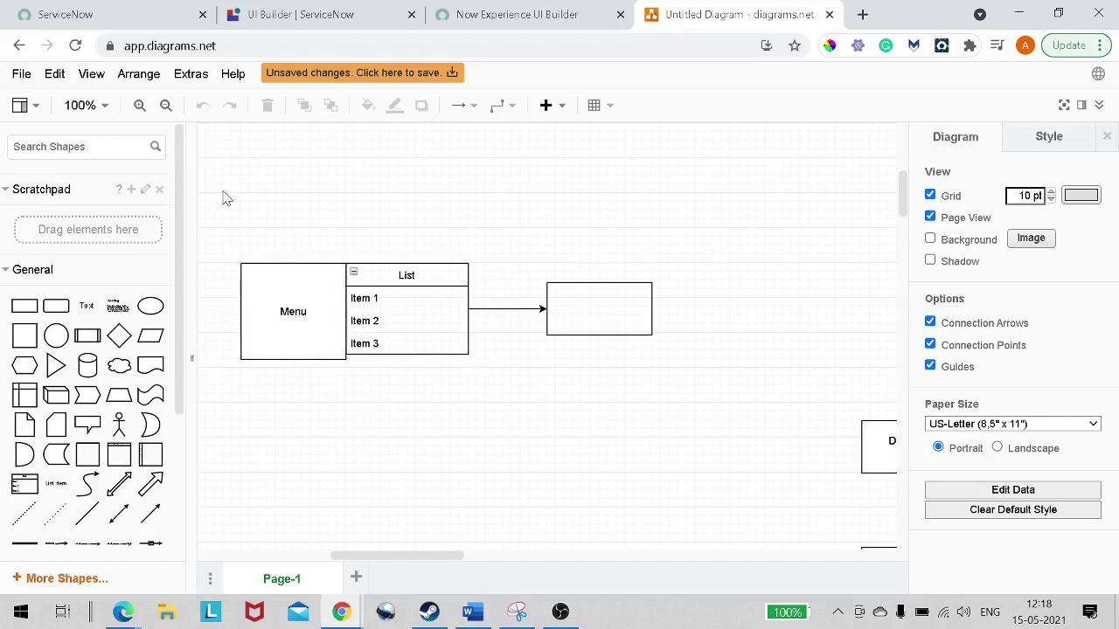
Add the text label "Page 1" above the Menu and List shapes in the diagram.
double_click(319, 240)
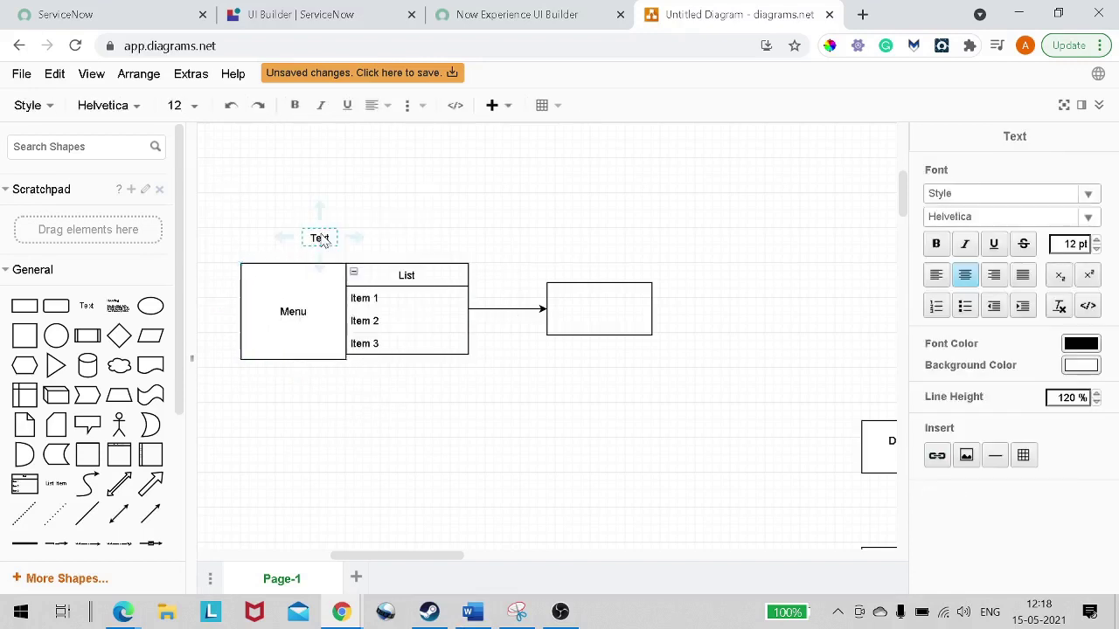
double_click(320, 238)
type("PAge")
key("BackSpace")
key("BackSpace")
key("BackSpace")
type("age 1")
left_click(274, 289)
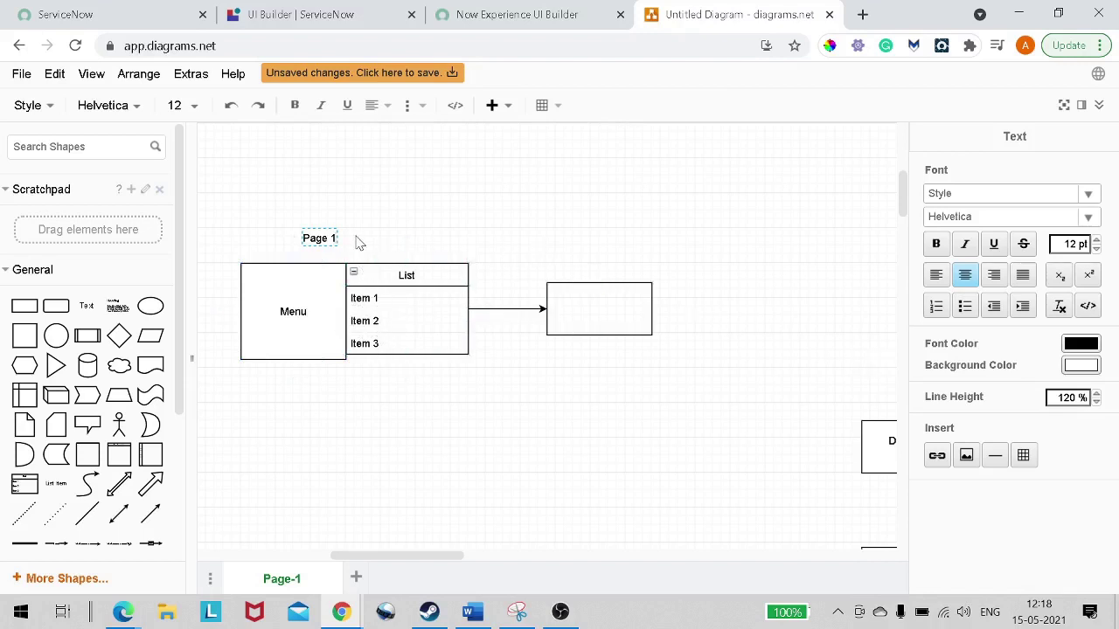
left_click(316, 399)
Add the text label "Company" below the Menu box.
left_click(297, 339)
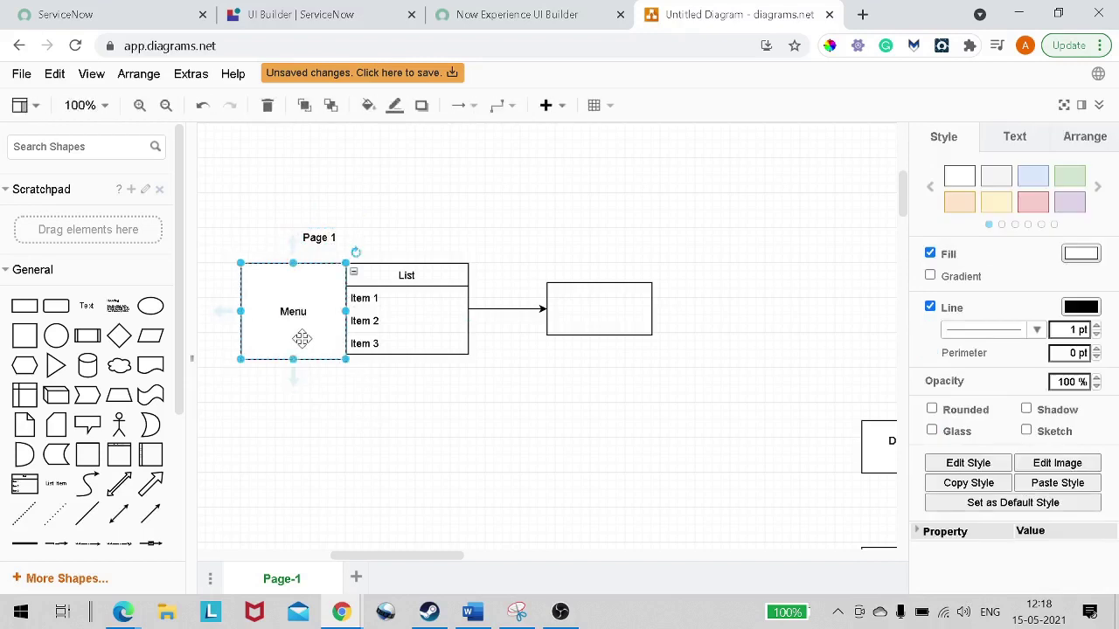
double_click(289, 399)
left_click(288, 395)
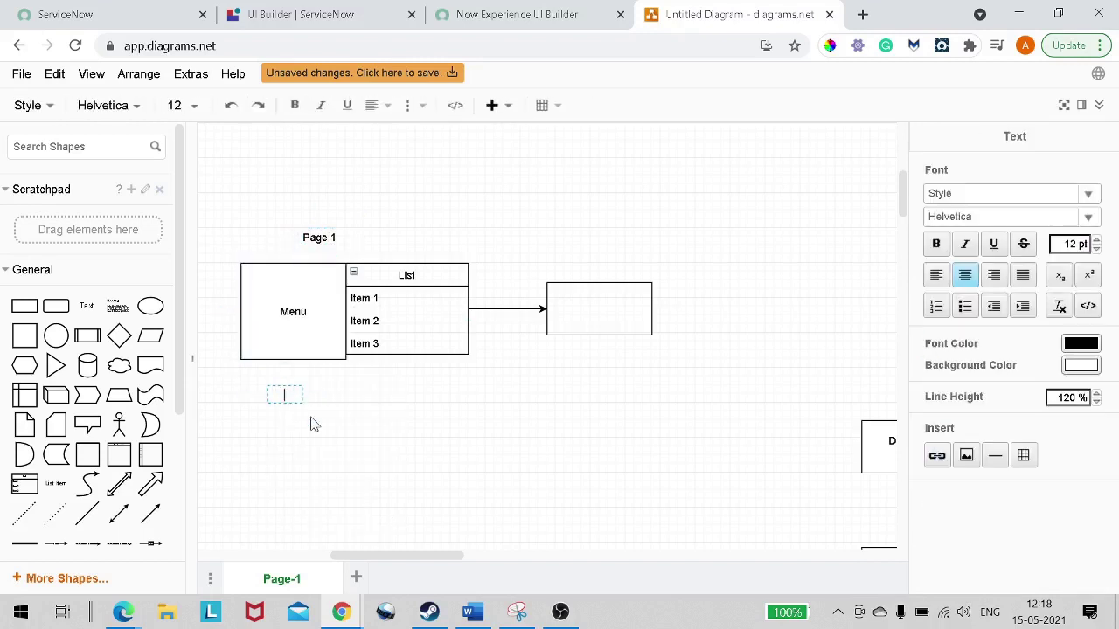
type("Company")
mouse_move(120, 367)
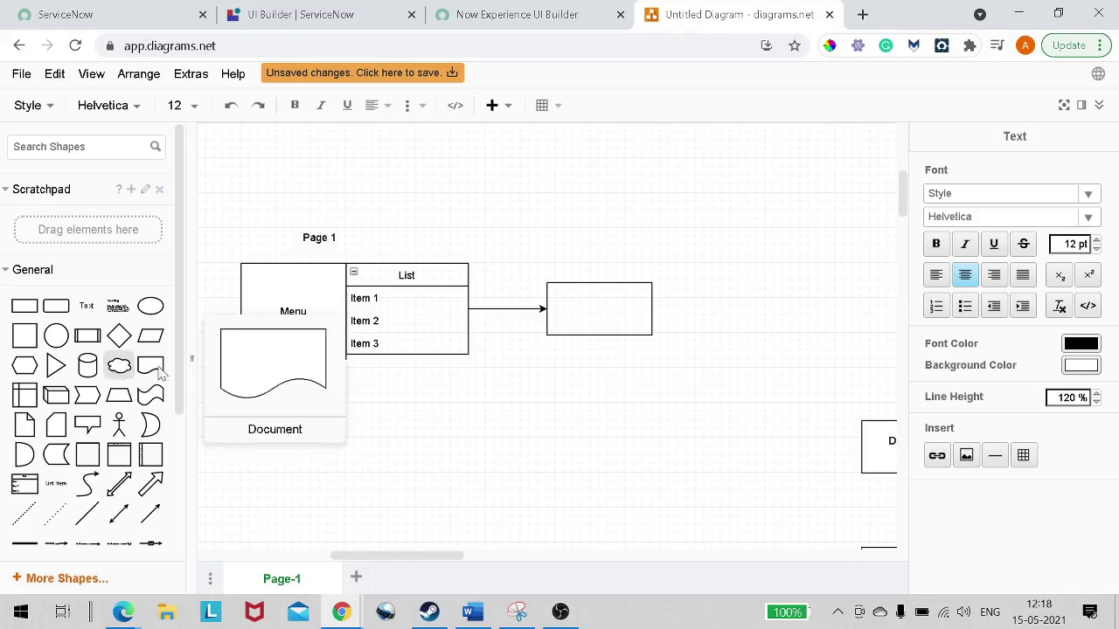
left_click(432, 427)
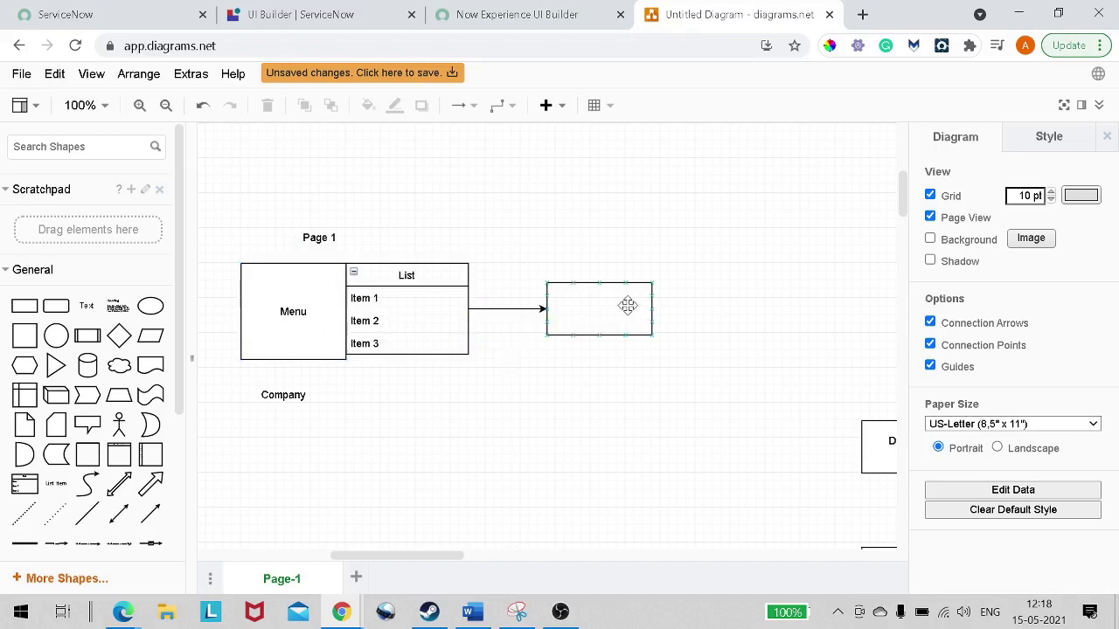
Label the empty rectangle after the arrow "Form" and add the text "Page 2" above it.
double_click(583, 309)
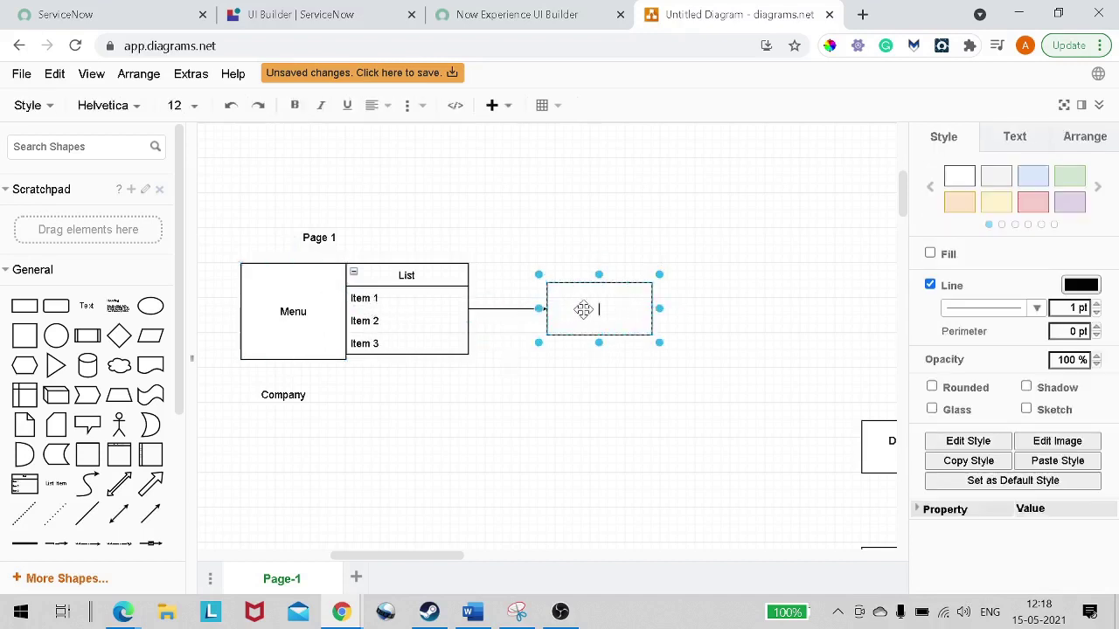
type("Form")
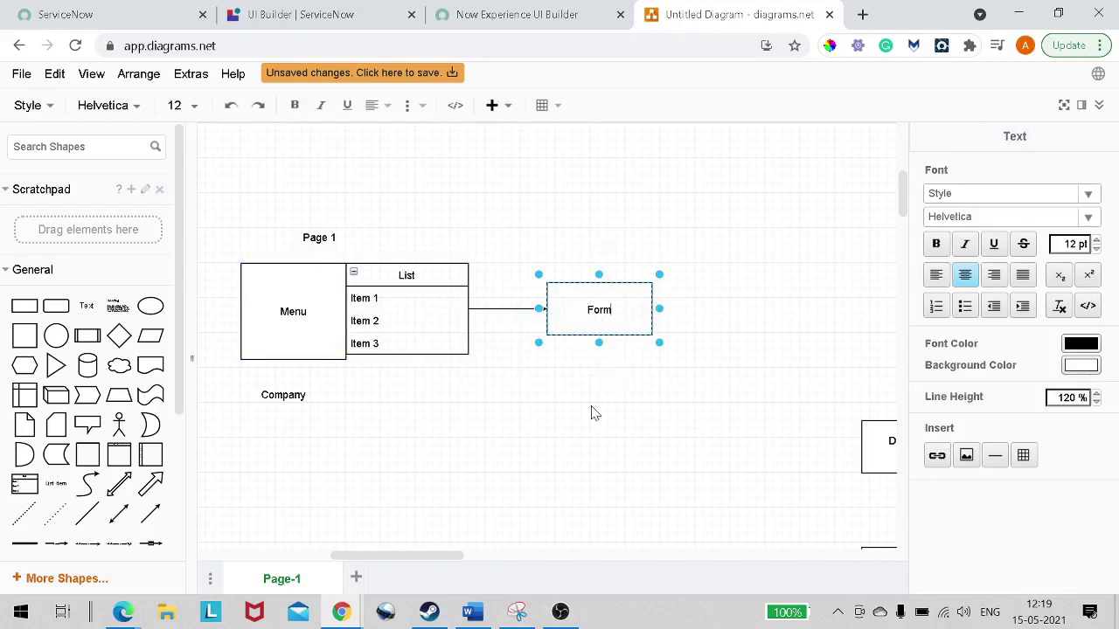
double_click(598, 249)
left_click(598, 249)
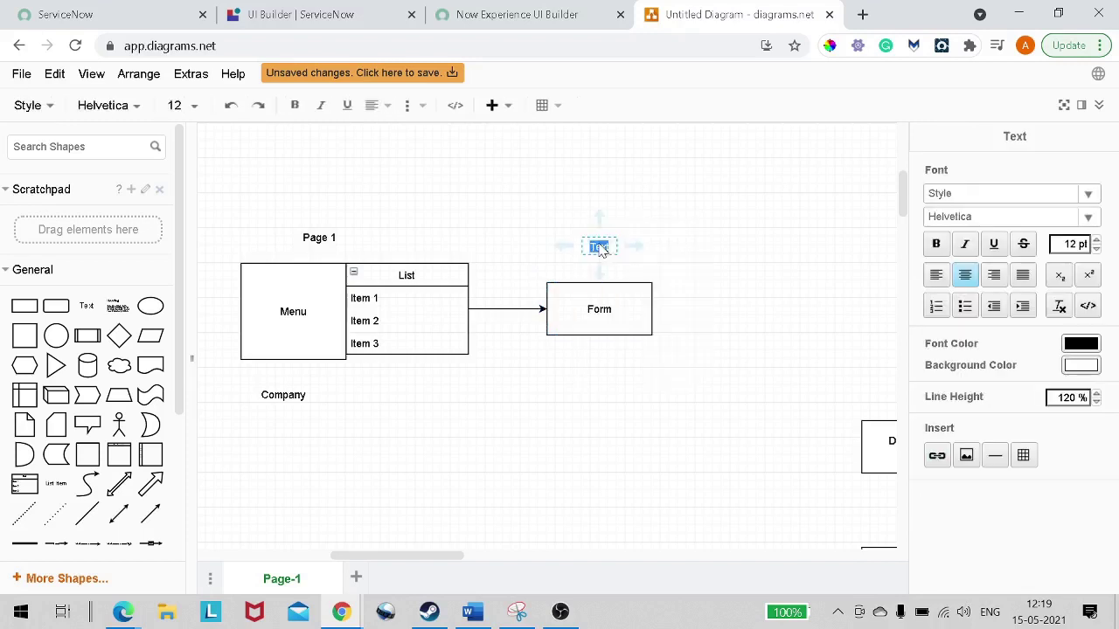
type("Page 2")
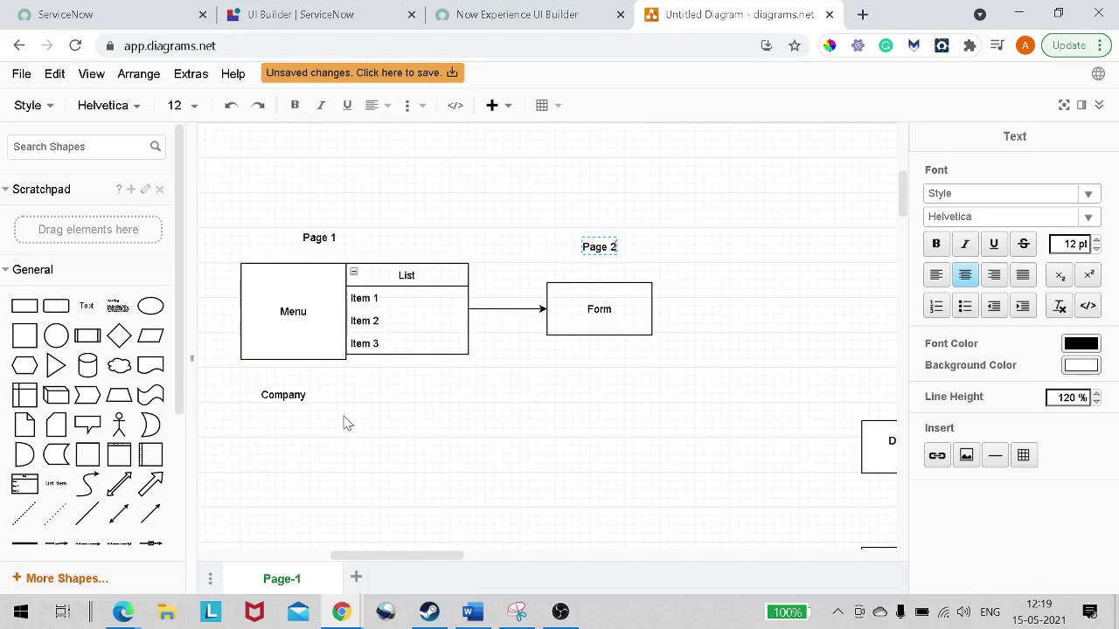
Switch to the ServiceNow instance and filter the application navigator for "ui bui".
left_click(79, 19)
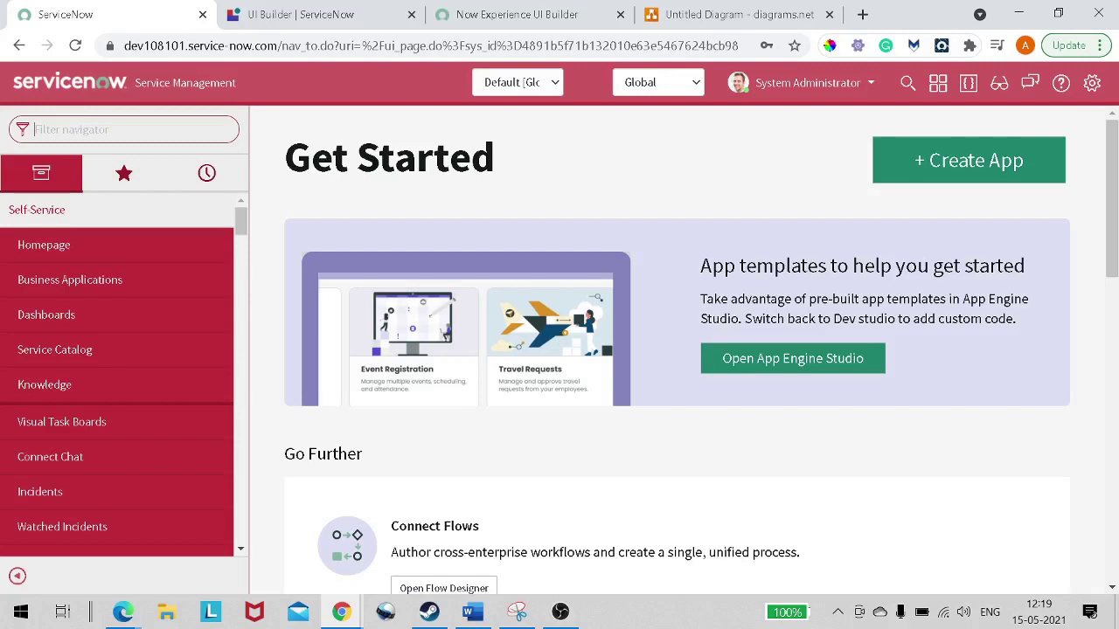
type("ui bu")
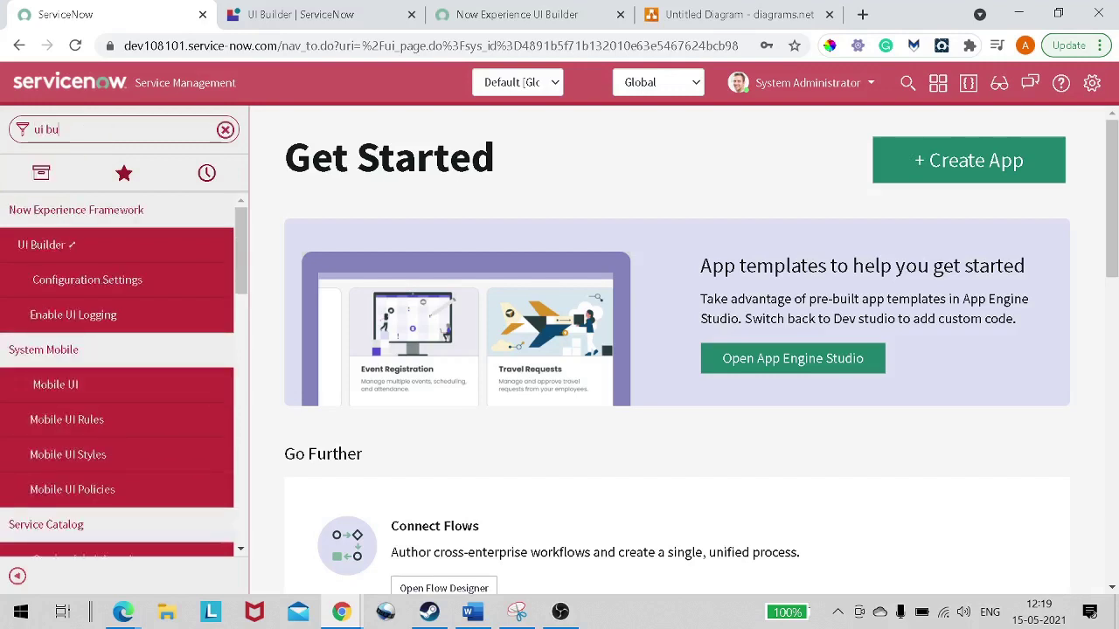
type("i")
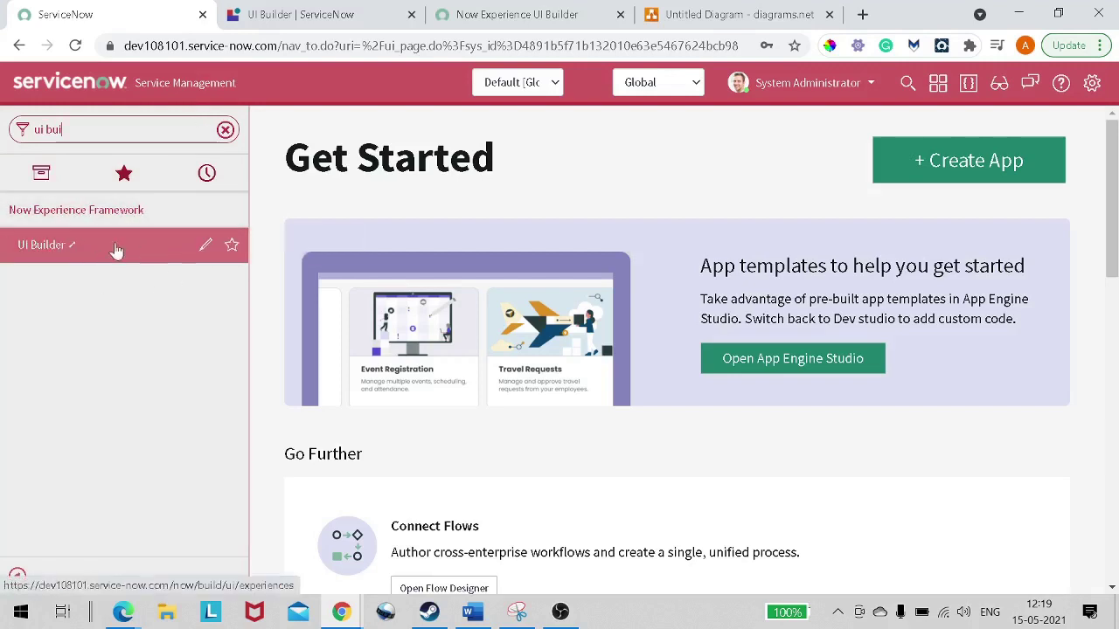
Switch to the open UI Builder page and review the My experiences list and the Help topics.
left_click(333, 26)
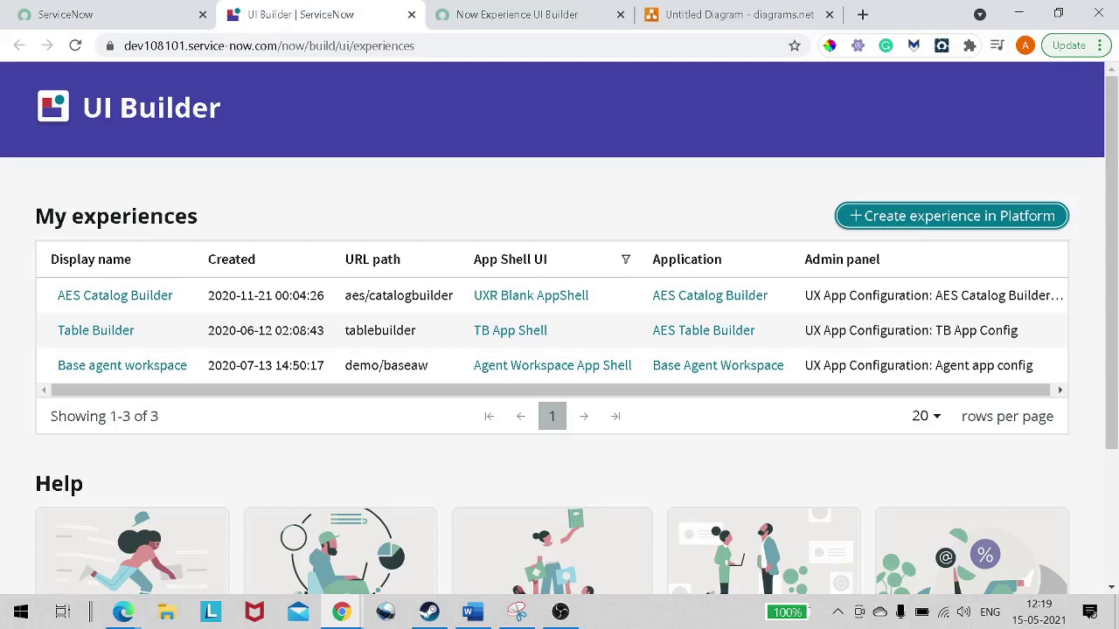
scroll(184, 342, "down", 1)
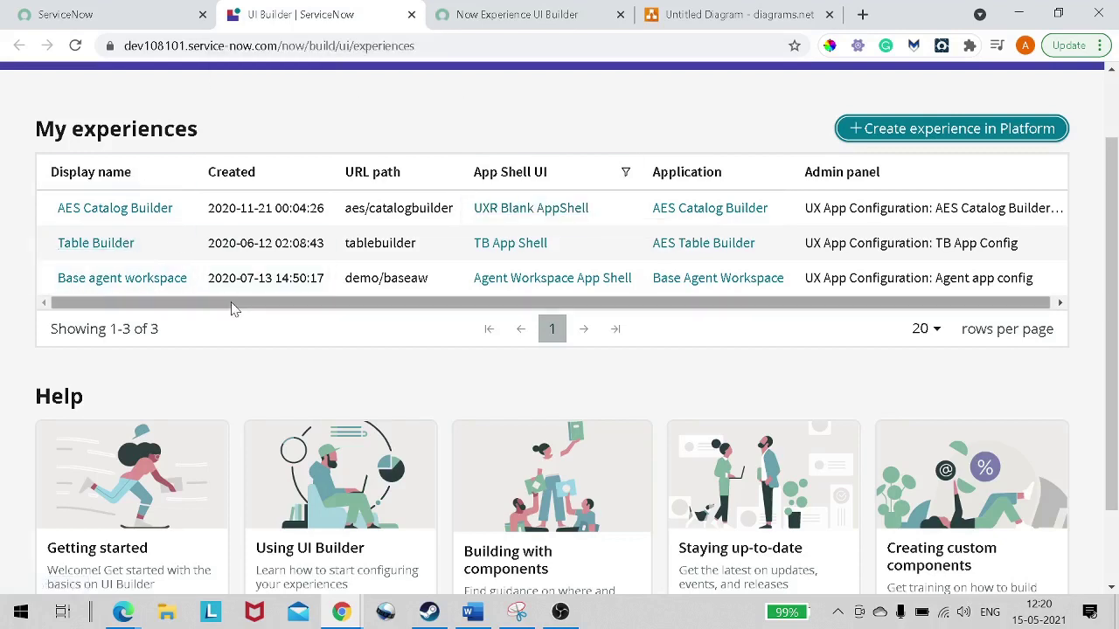
scroll(321, 231, "down", 1)
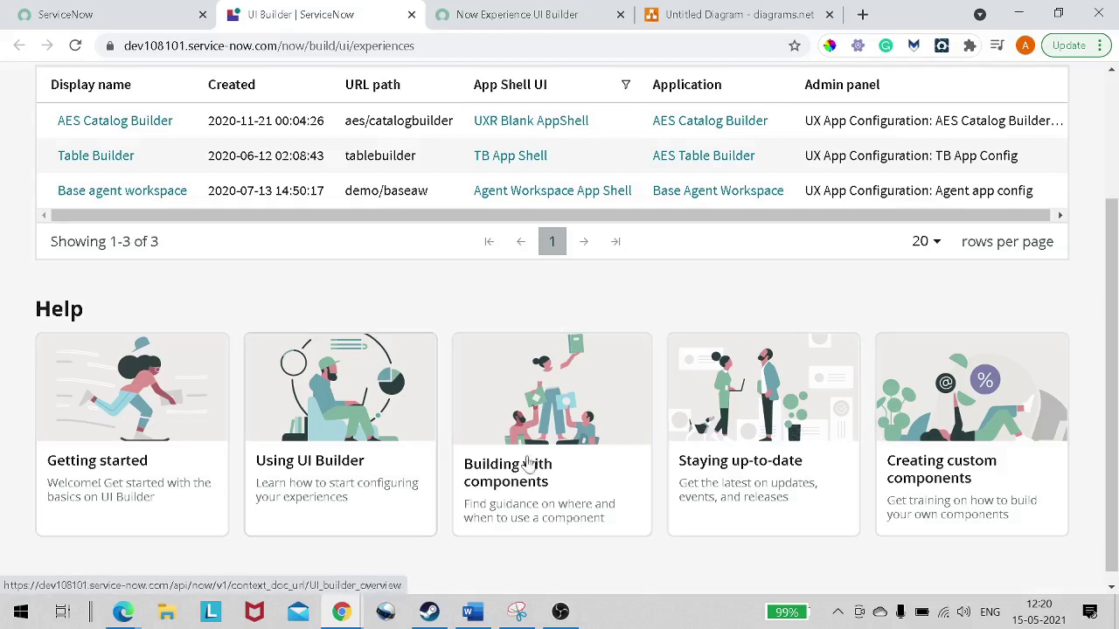
scroll(614, 455, "up", 1)
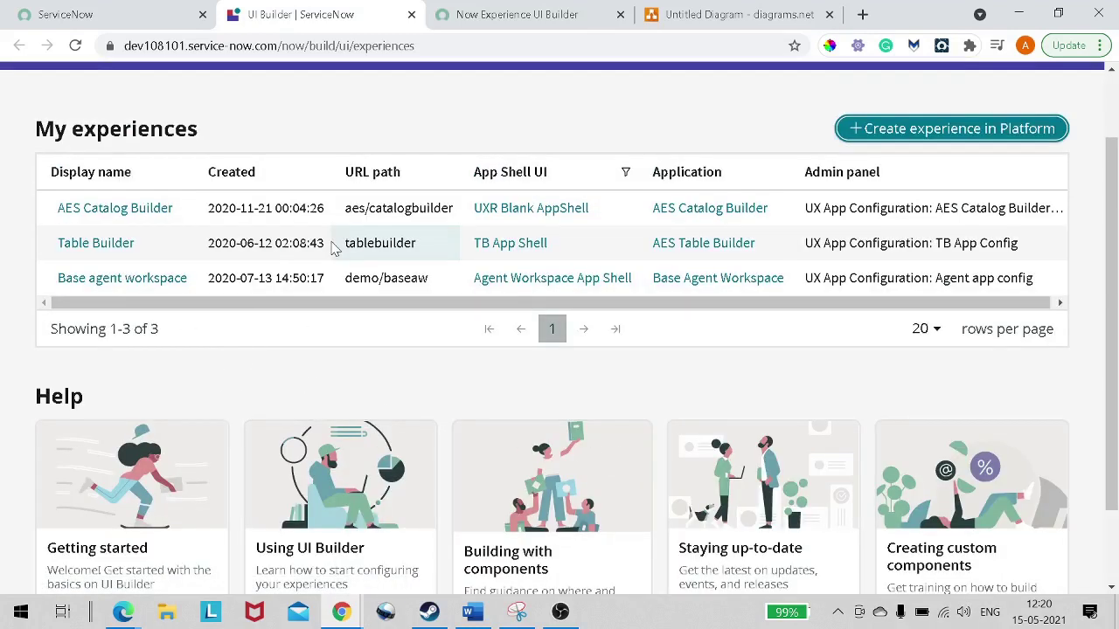
Close the documentation page and start creating an experience in Platform with a new UX Application record.
left_click(620, 15)
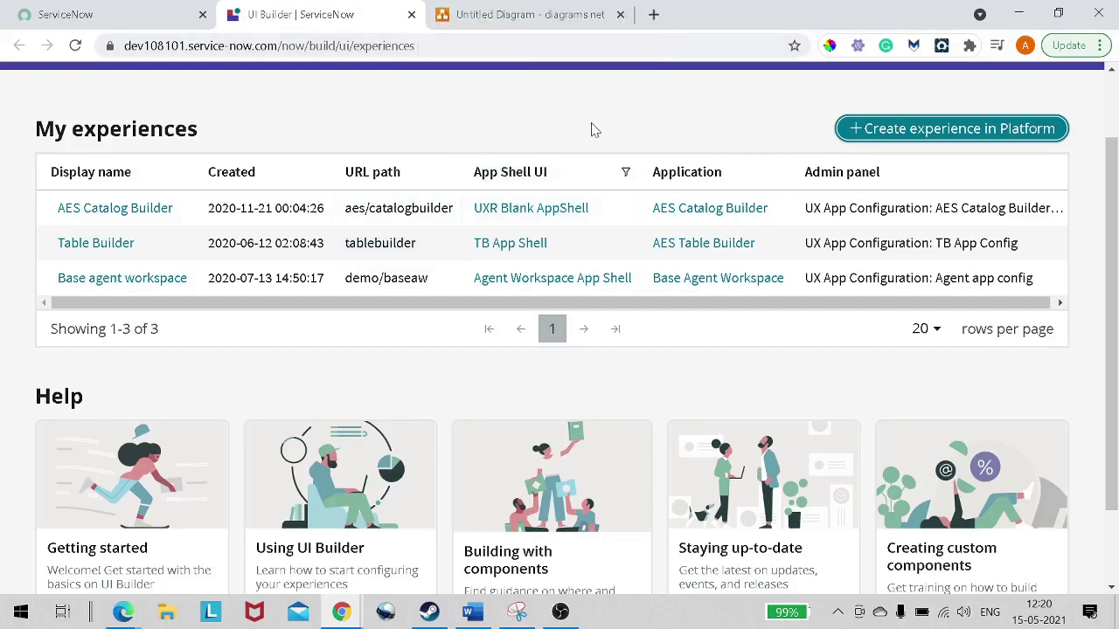
left_click(927, 140)
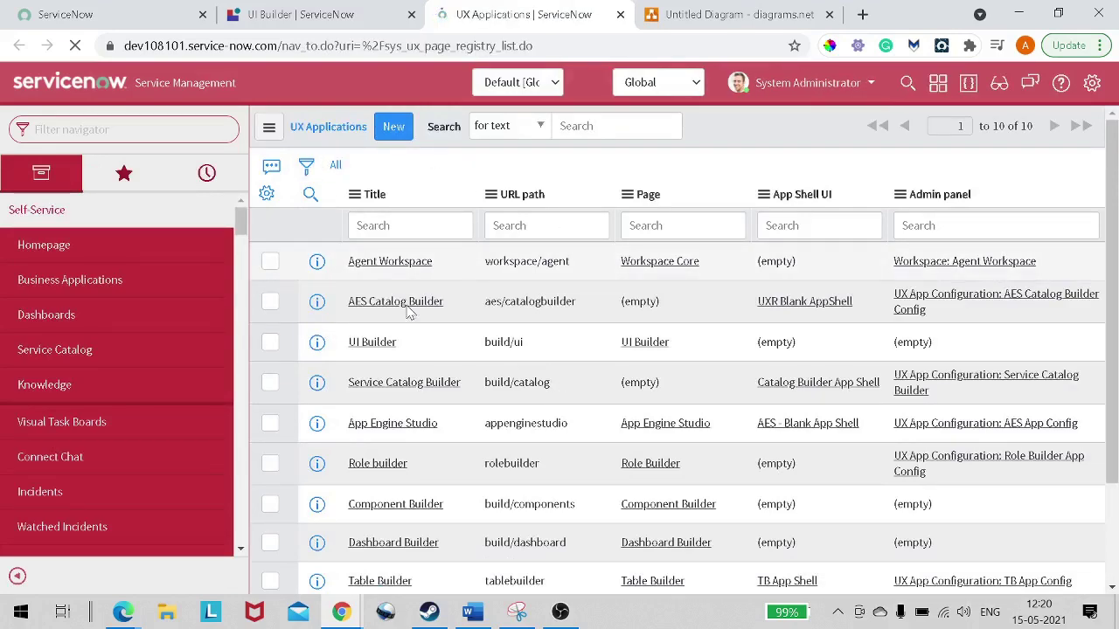
scroll(432, 280, "down", 3)
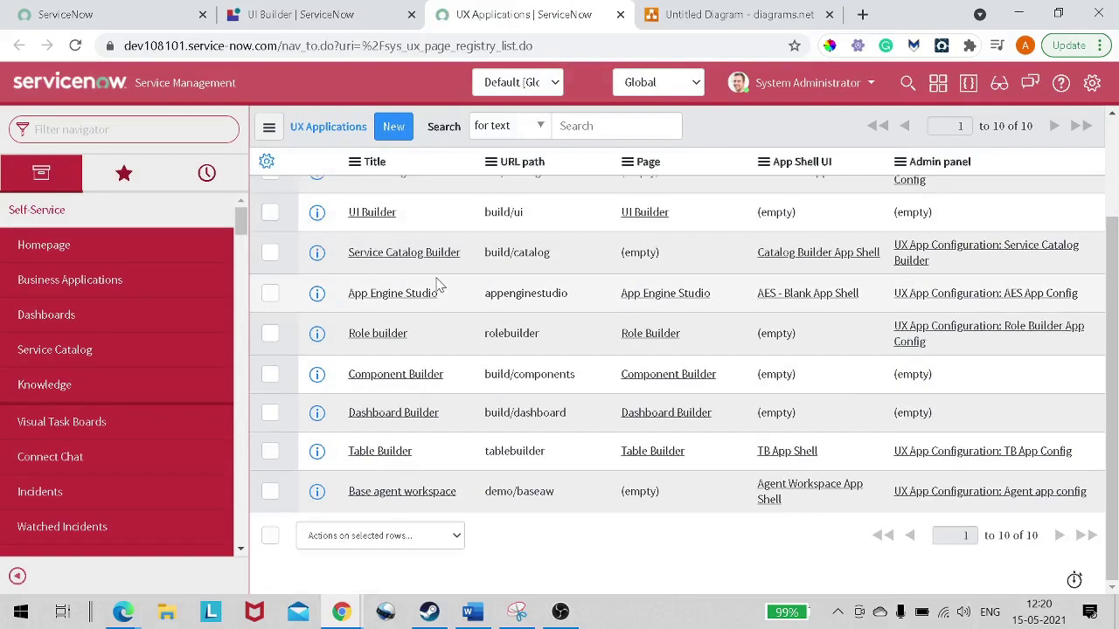
scroll(432, 280, "up", 3)
left_click(401, 125)
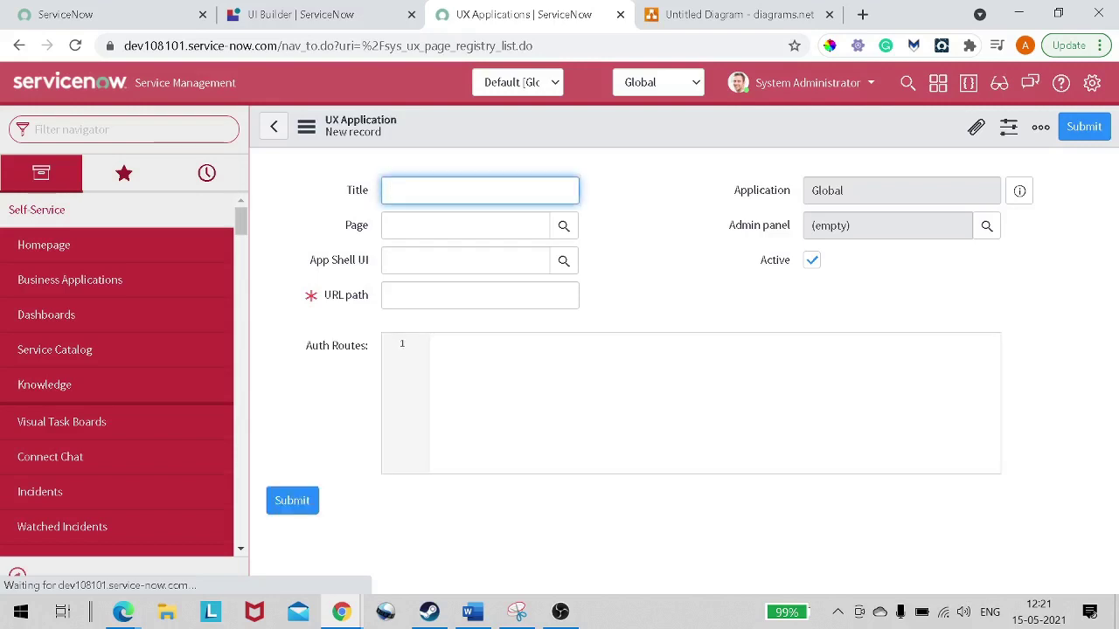
Enter Company as the UX application's title and choose UXR Blank AppShell as its App Shell UI.
type("C")
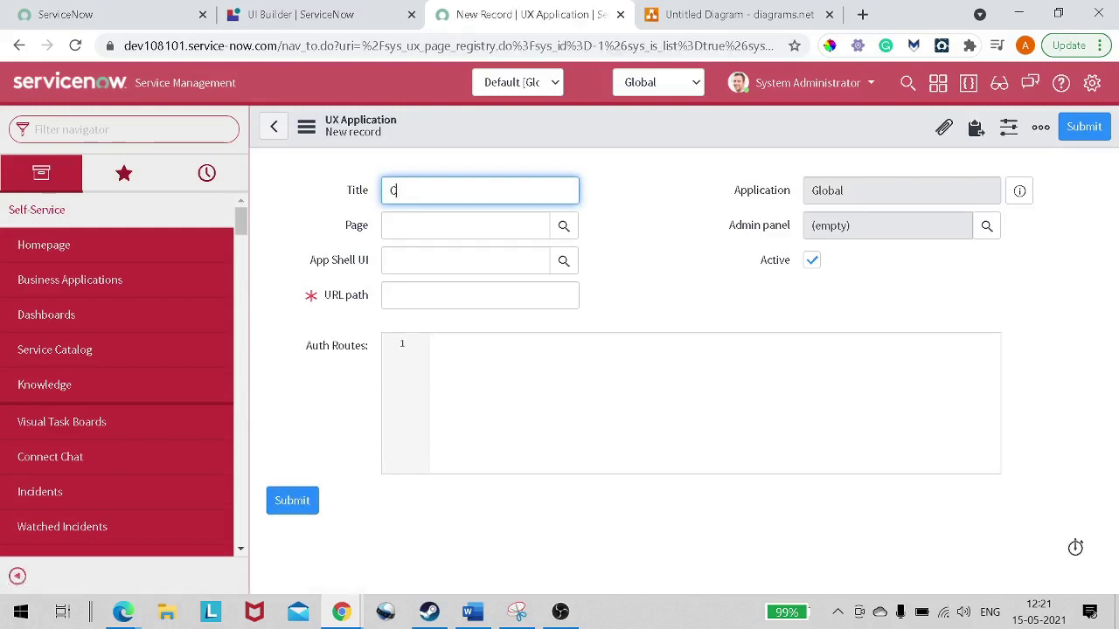
type("ompany")
left_click(563, 263)
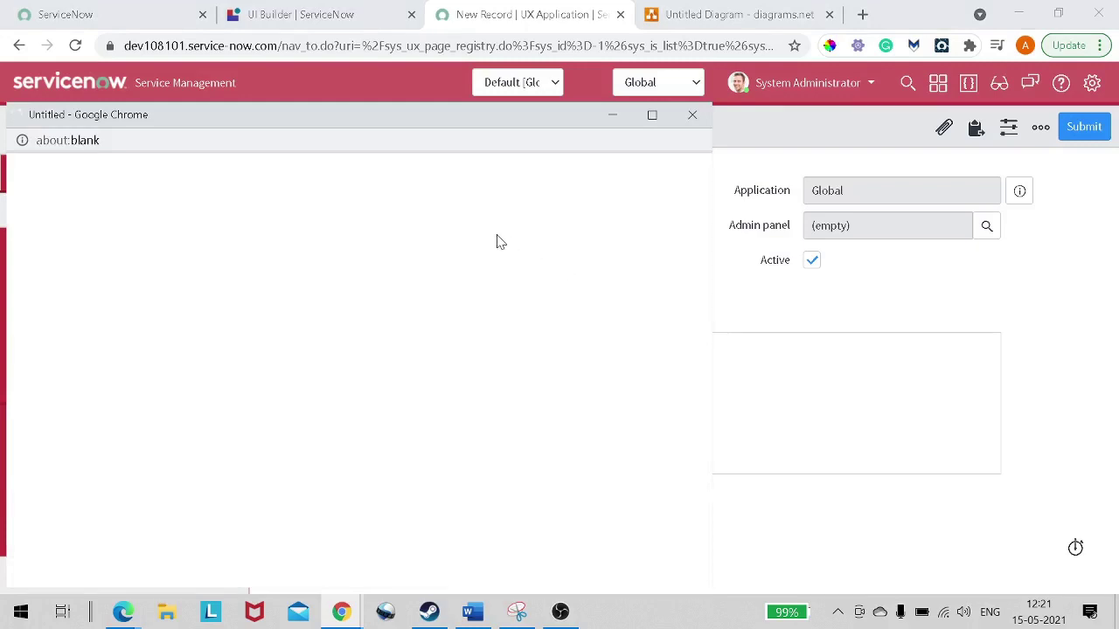
left_click_drag(400, 118, 467, 79)
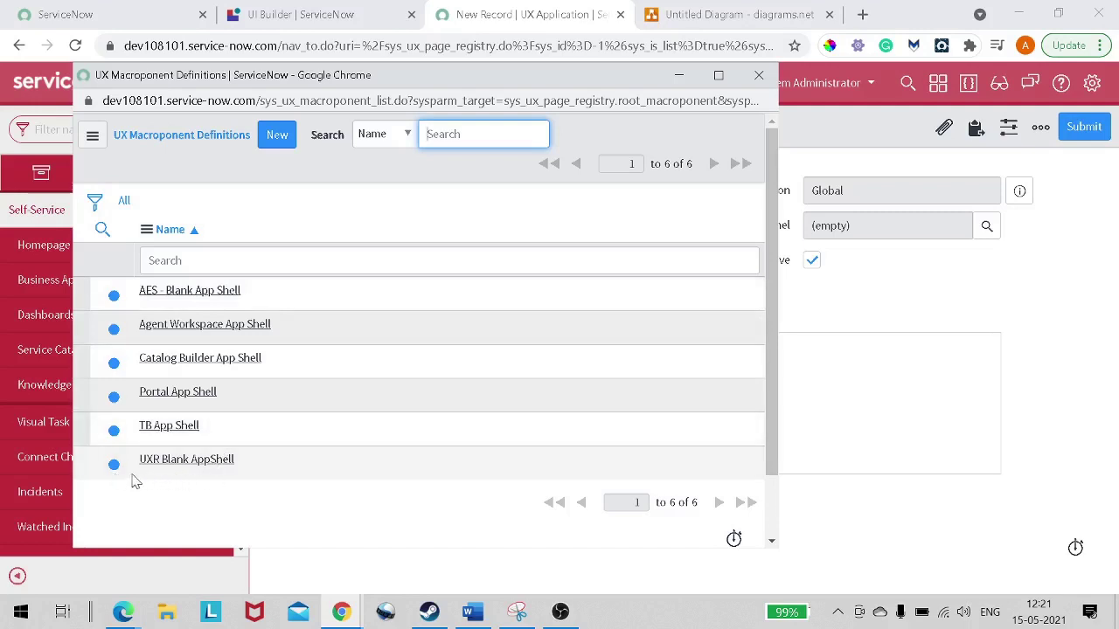
left_click(168, 463)
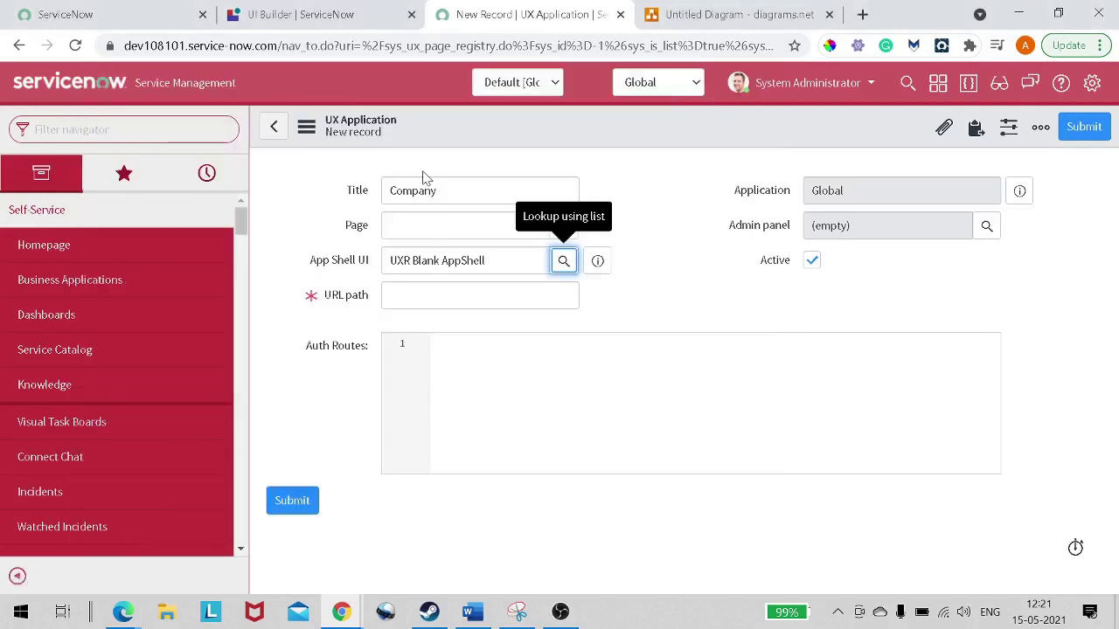
Set the URL path to master/details and look through the Page lookup list without choosing an entry.
left_click(479, 296)
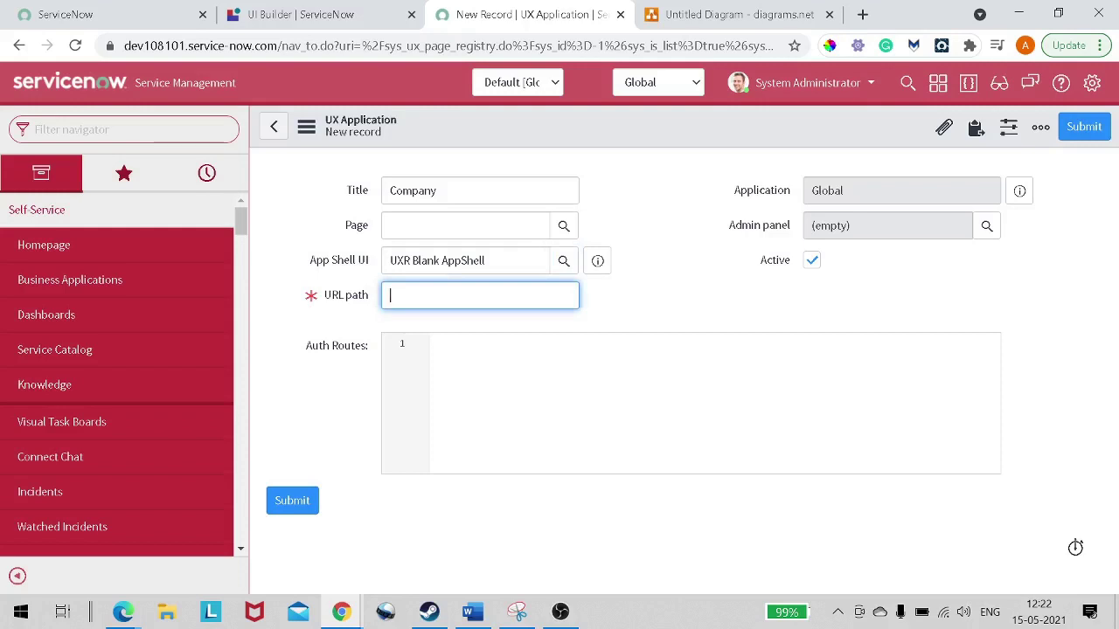
type("master/details")
left_click(626, 292)
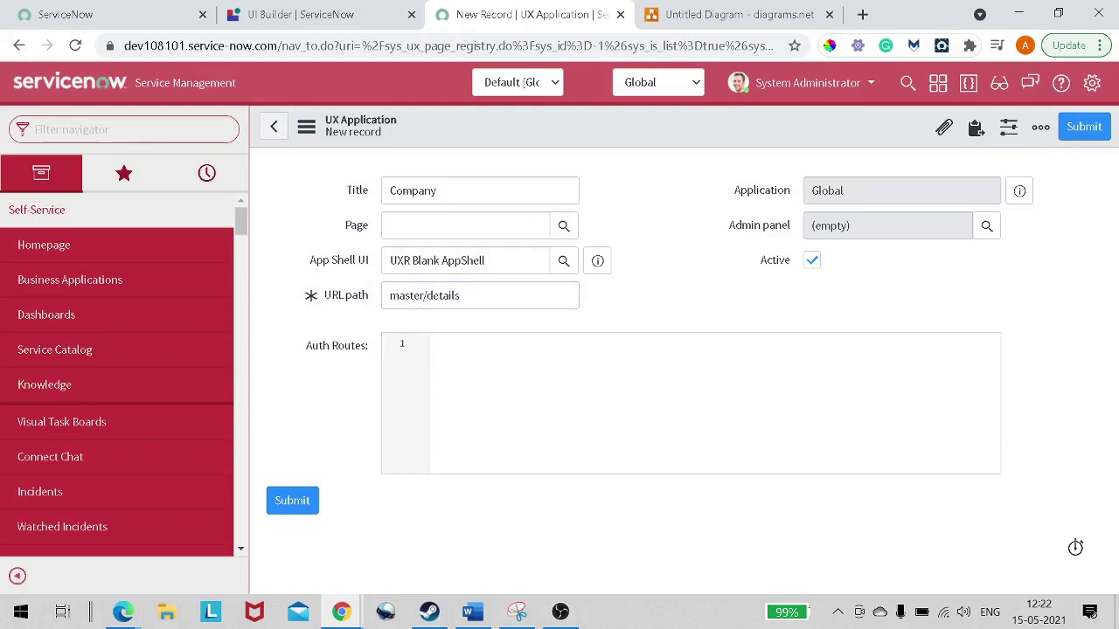
left_click(564, 226)
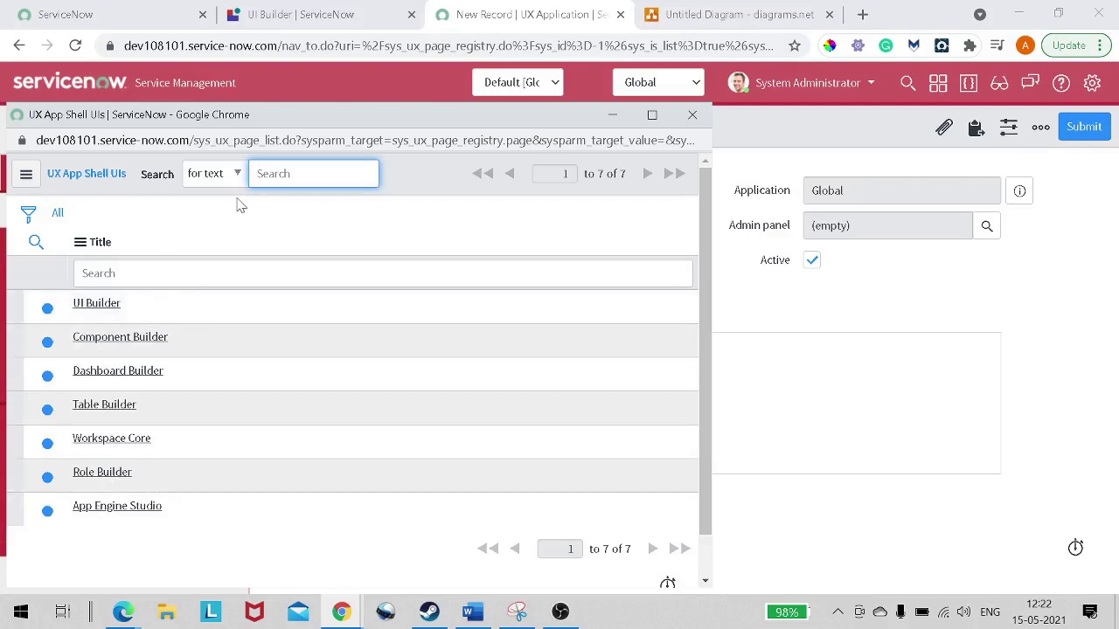
left_click(692, 114)
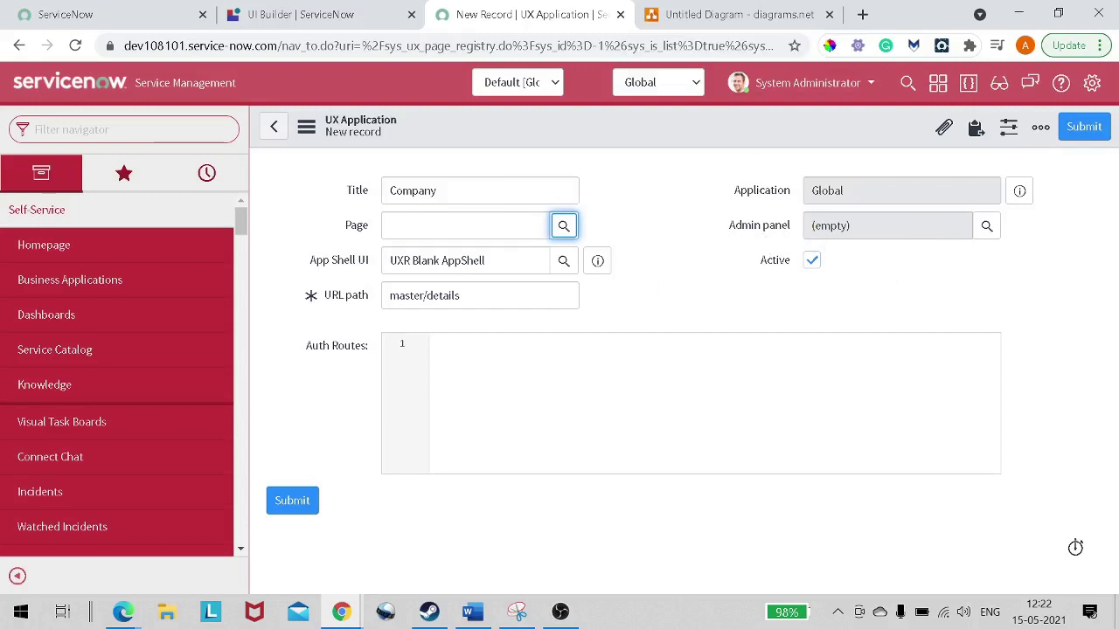
Create a UX App Configuration record named Company details and assign it as the application's Admin panel.
left_click(985, 227)
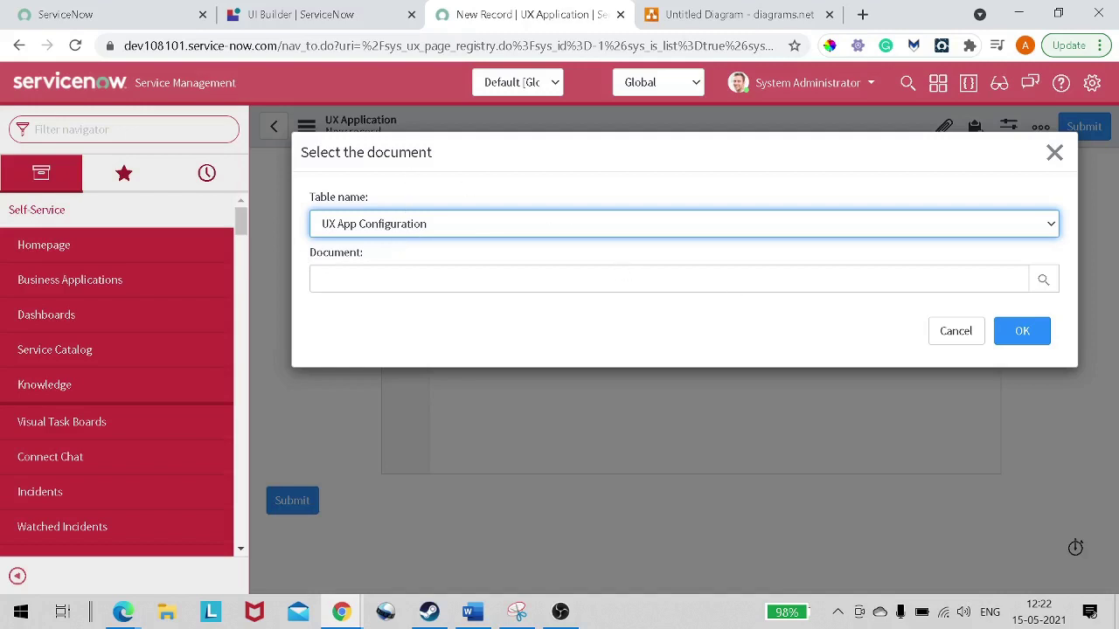
left_click(1045, 282)
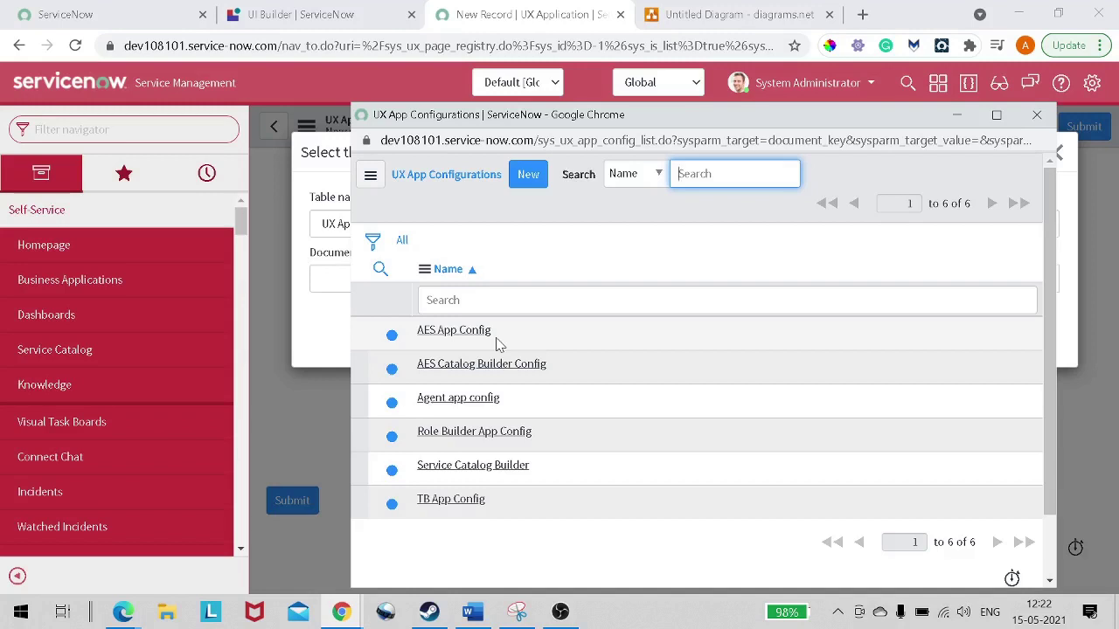
left_click(526, 190)
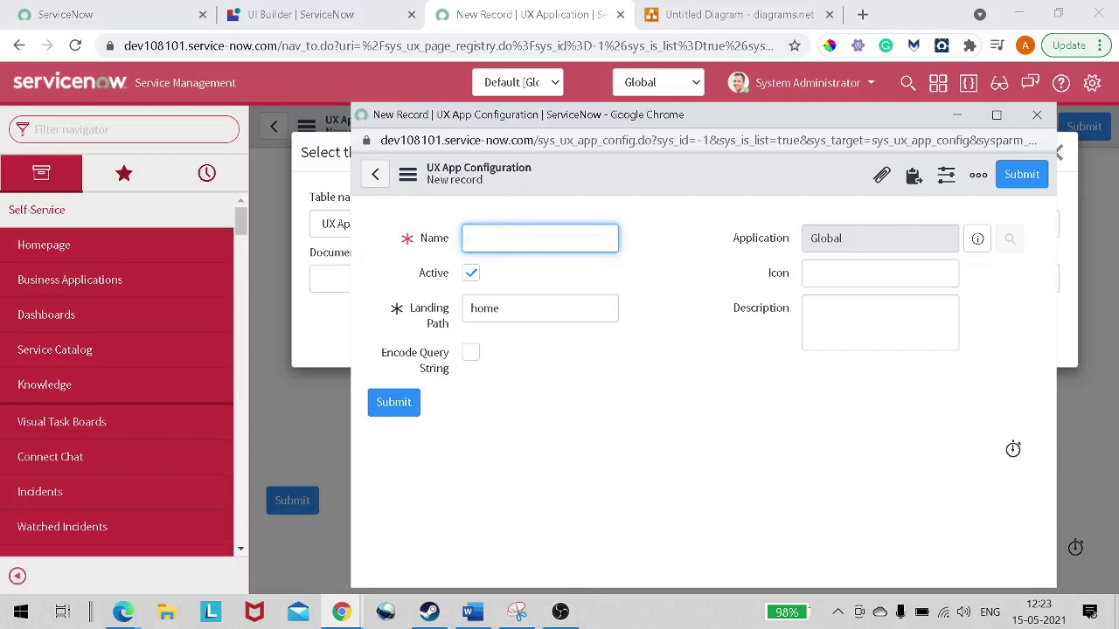
type("Comapny")
key("BackSpace")
key("BackSpace")
key("BackSpace")
key("BackSpace")
type("pany details")
left_click(1020, 174)
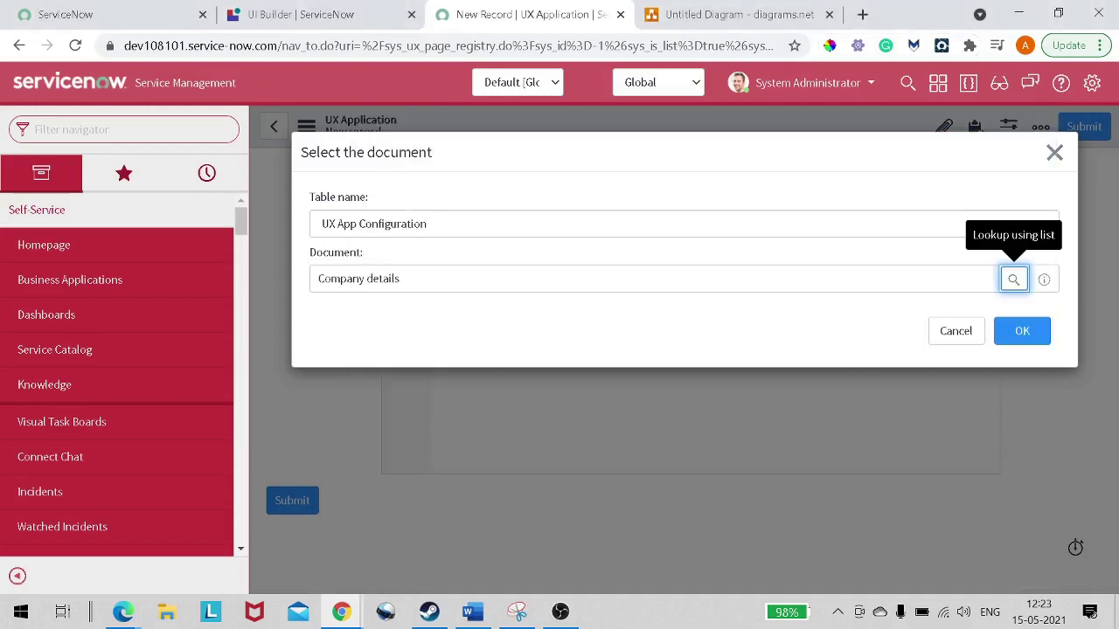
left_click(1019, 332)
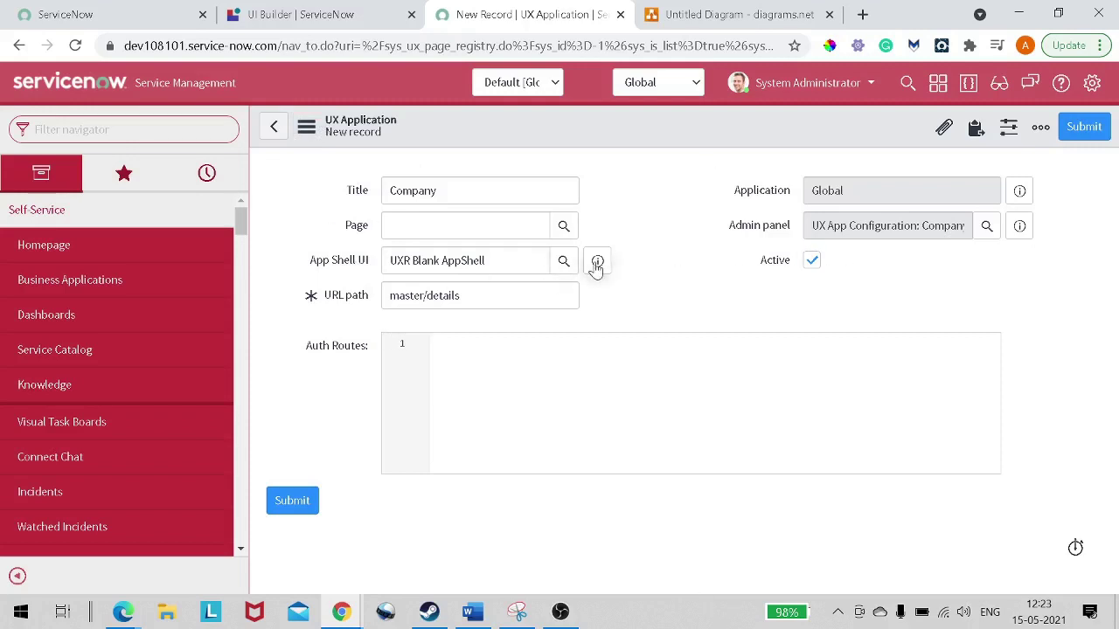
Submit the UX application record and check the Company entry's title and URL path in the list.
right_click(613, 136)
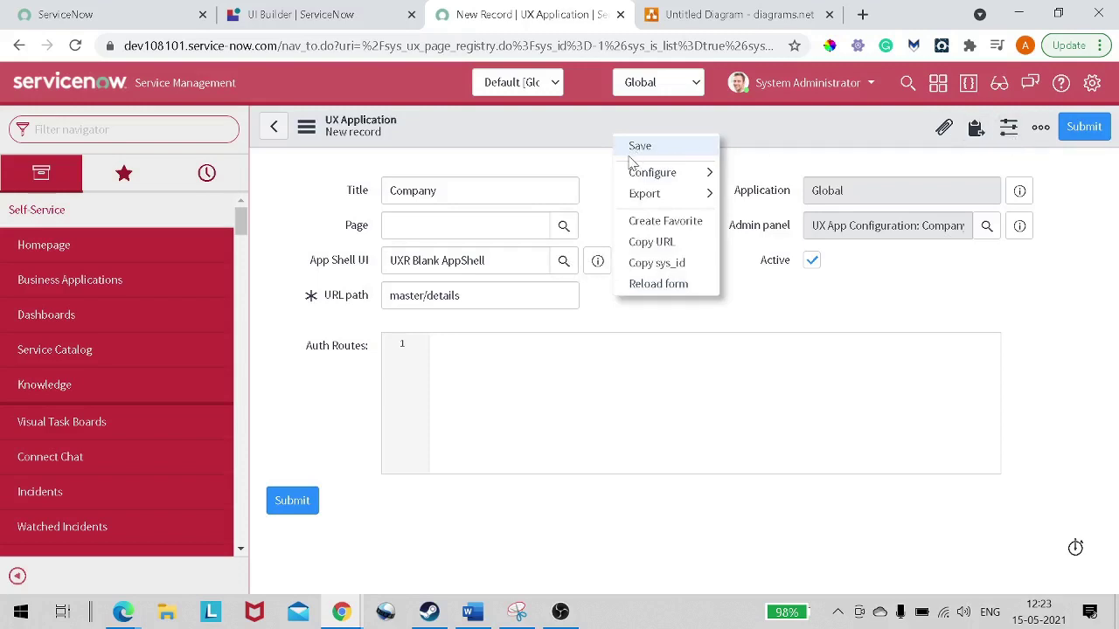
left_click(1080, 127)
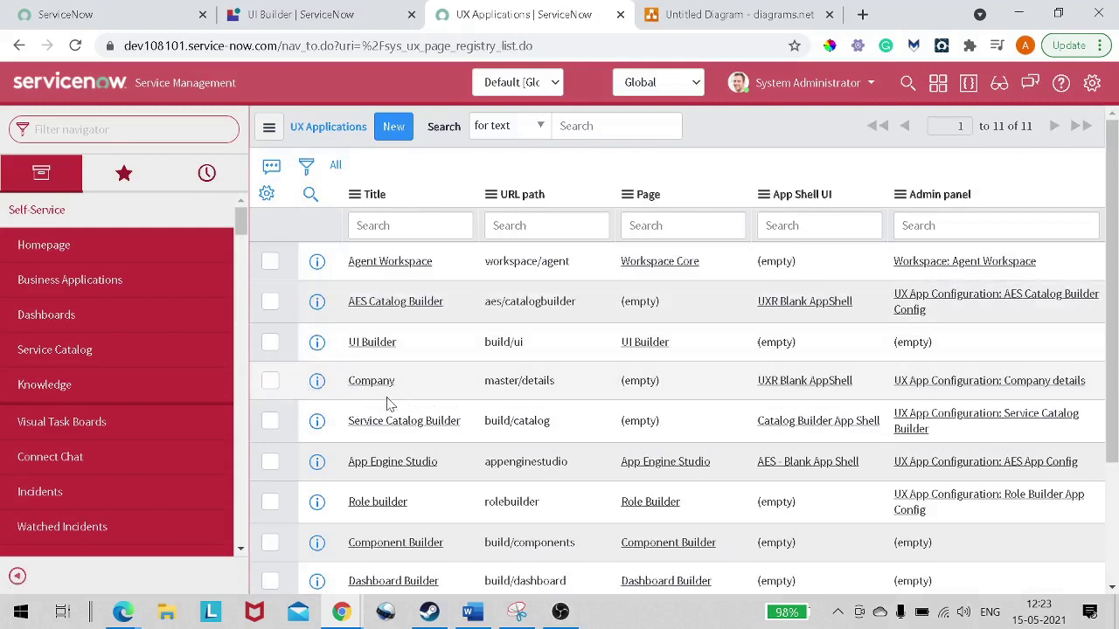
left_click_drag(388, 400, 462, 393)
left_click(463, 175)
left_click_drag(579, 393, 470, 395)
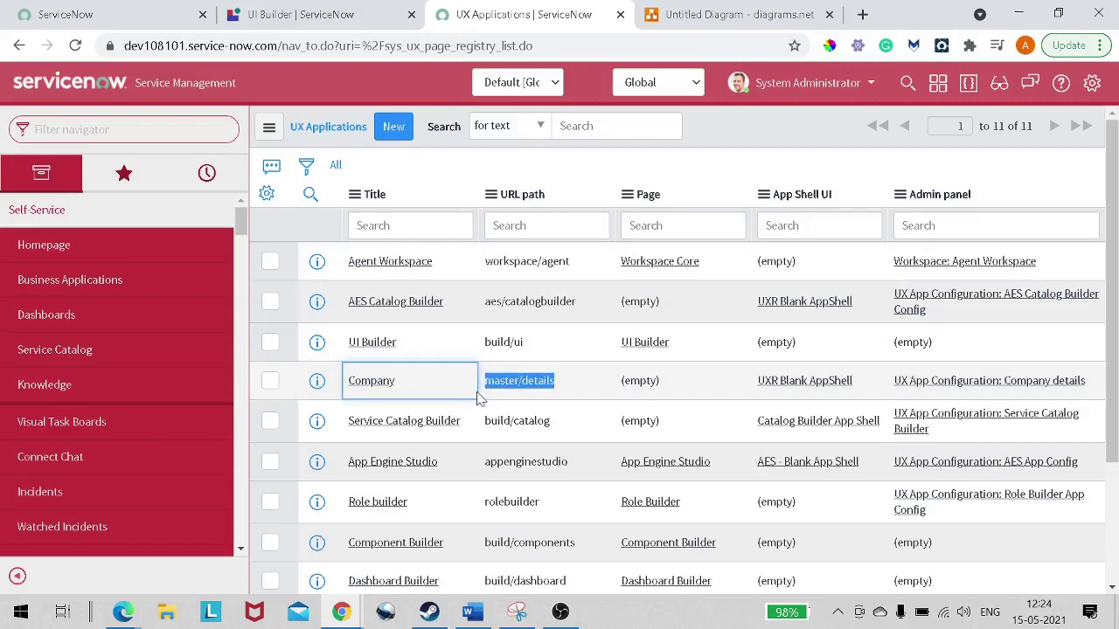
Switch to the UI Builder page, reload its experiences list, and close the UX Applications page.
left_click(304, 19)
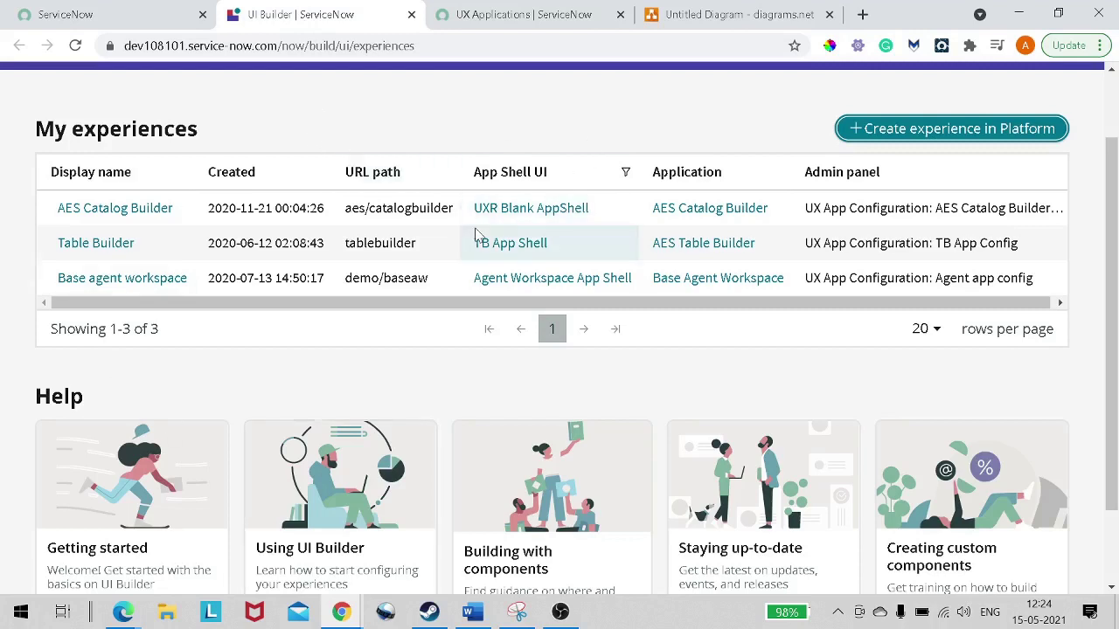
scroll(463, 234, "up", 1)
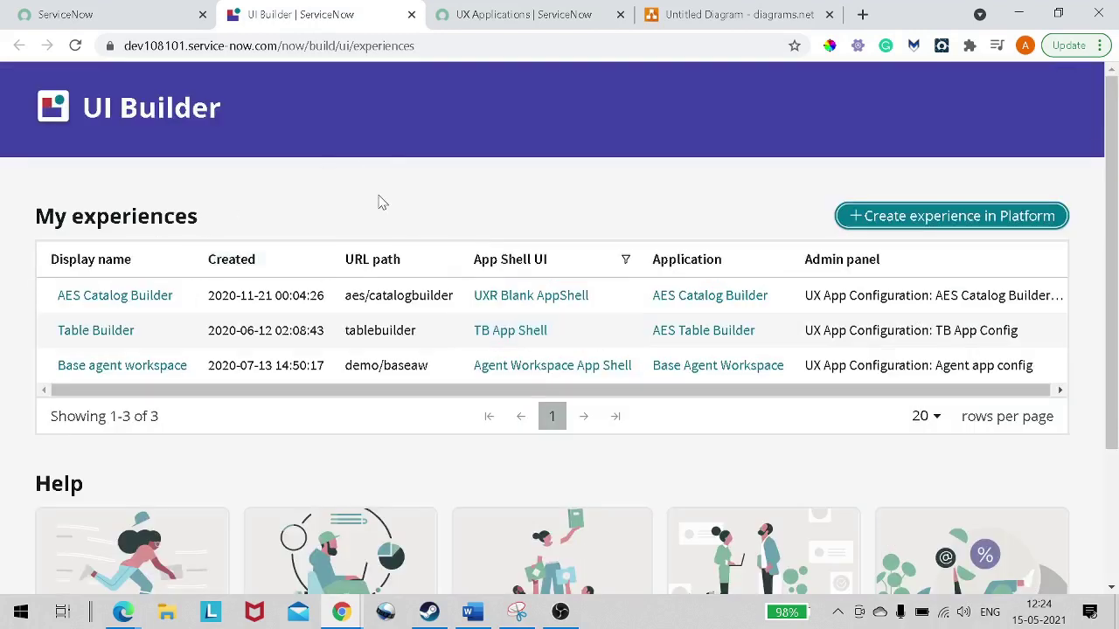
left_click(77, 47)
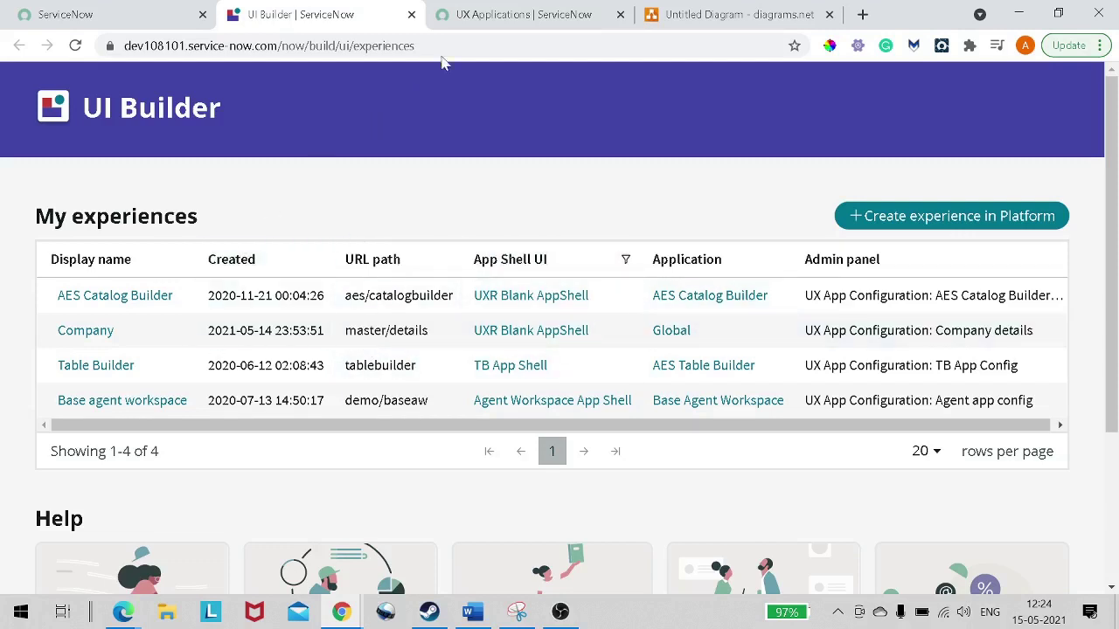
left_click(620, 14)
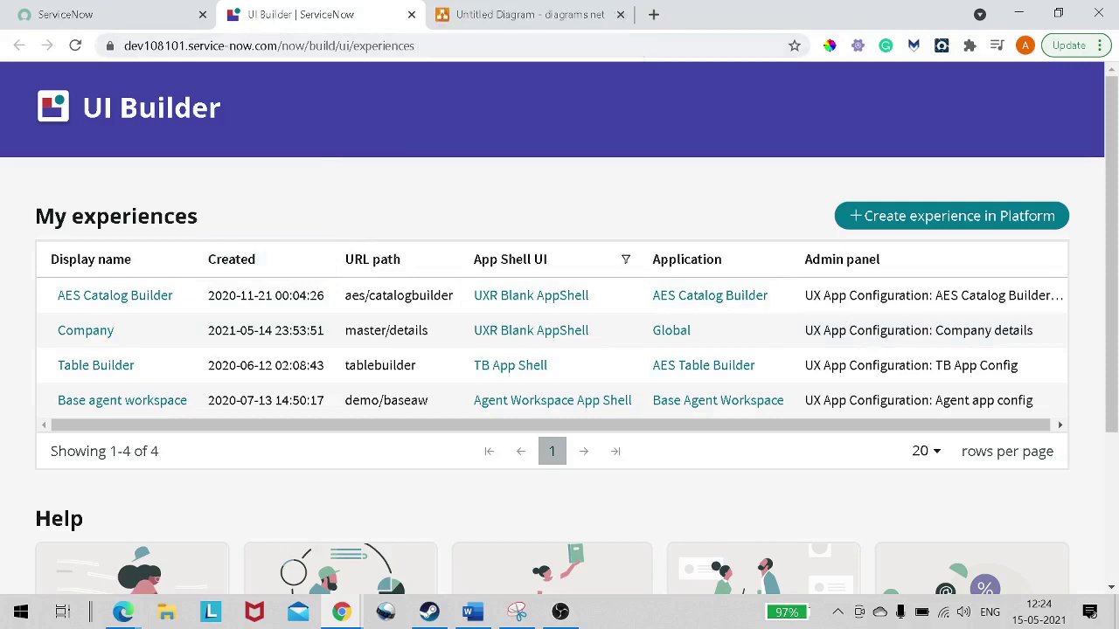
Open the Company experience from My experiences and look over its page creation and configuration options.
left_click(88, 333)
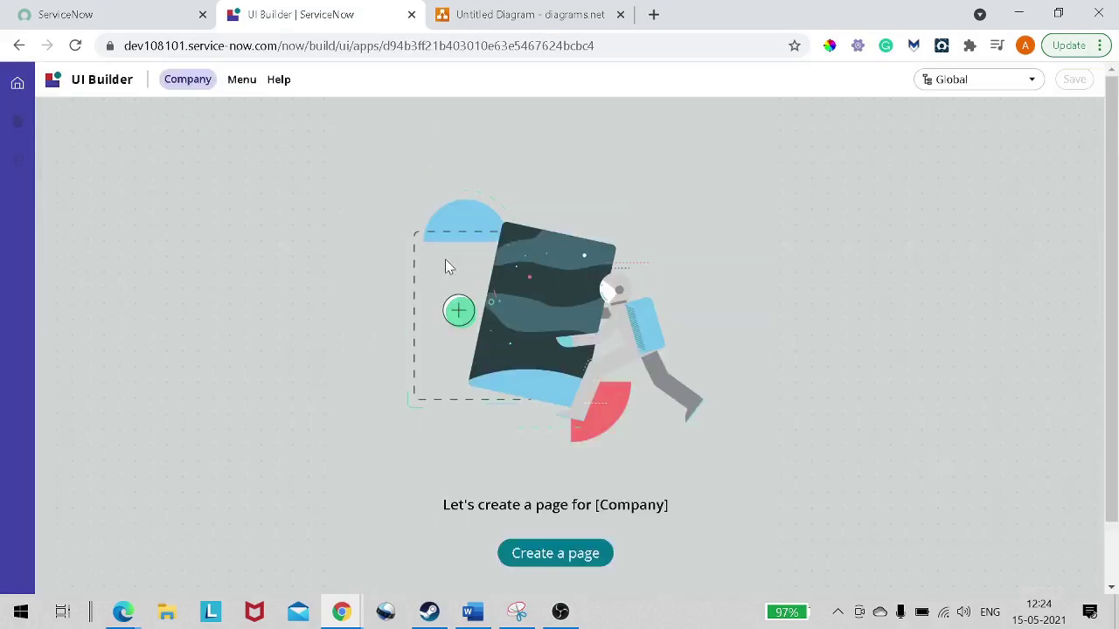
scroll(446, 265, "down", 1)
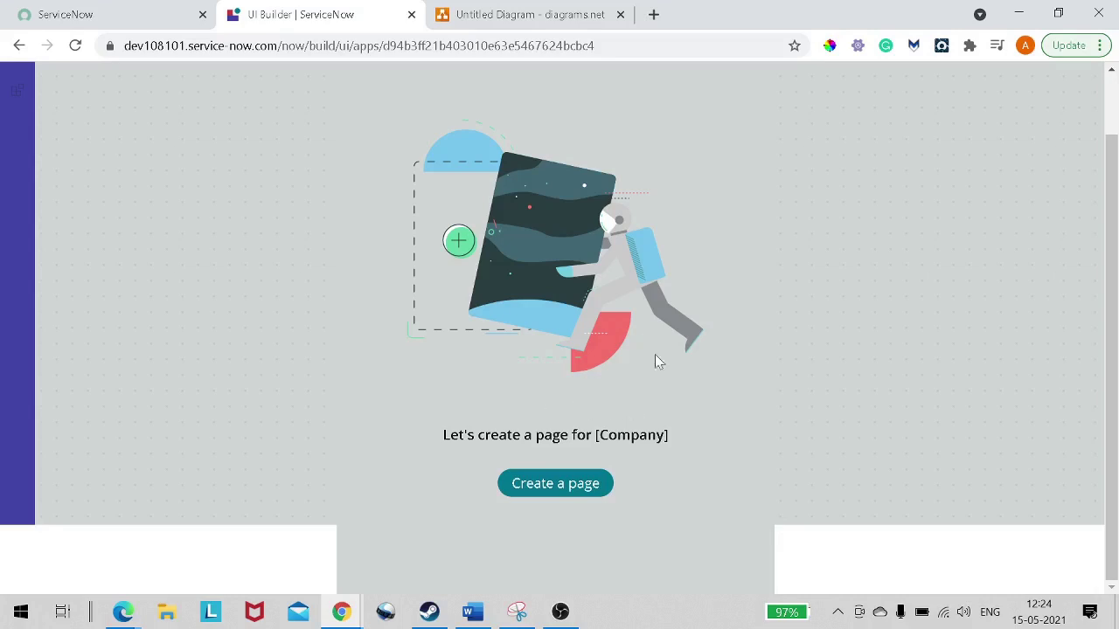
scroll(131, 205, "up", 1)
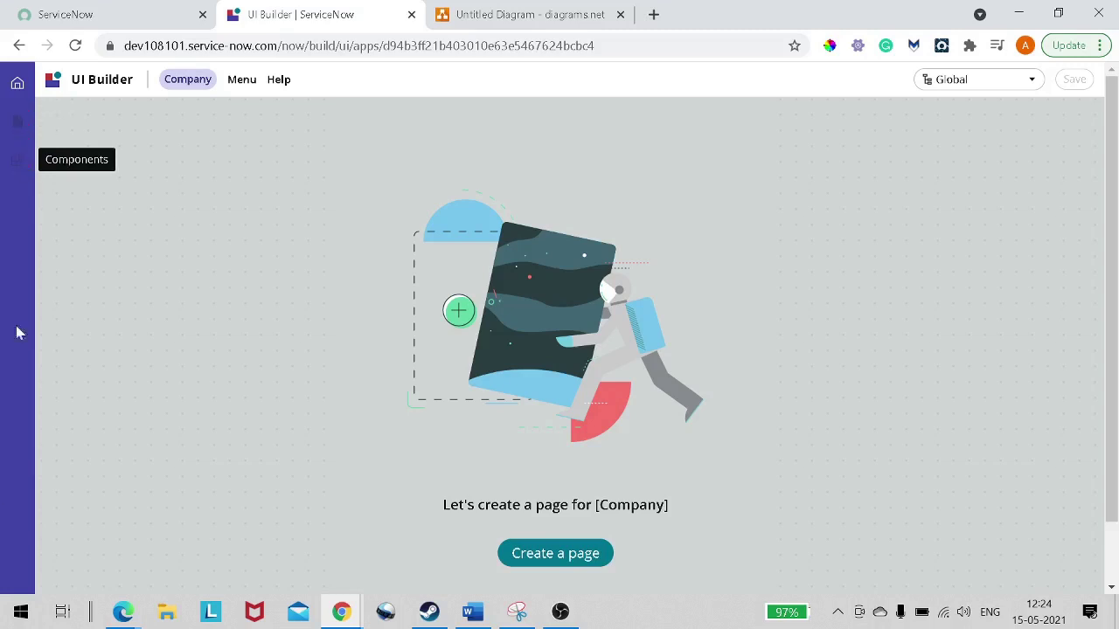
left_click(243, 80)
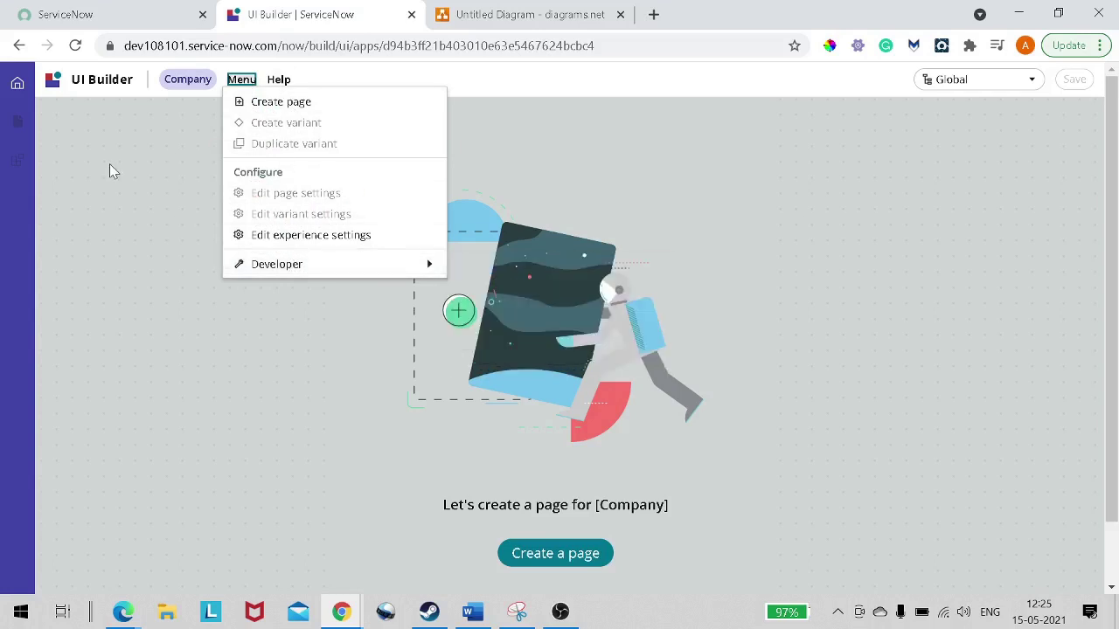
left_click(159, 147)
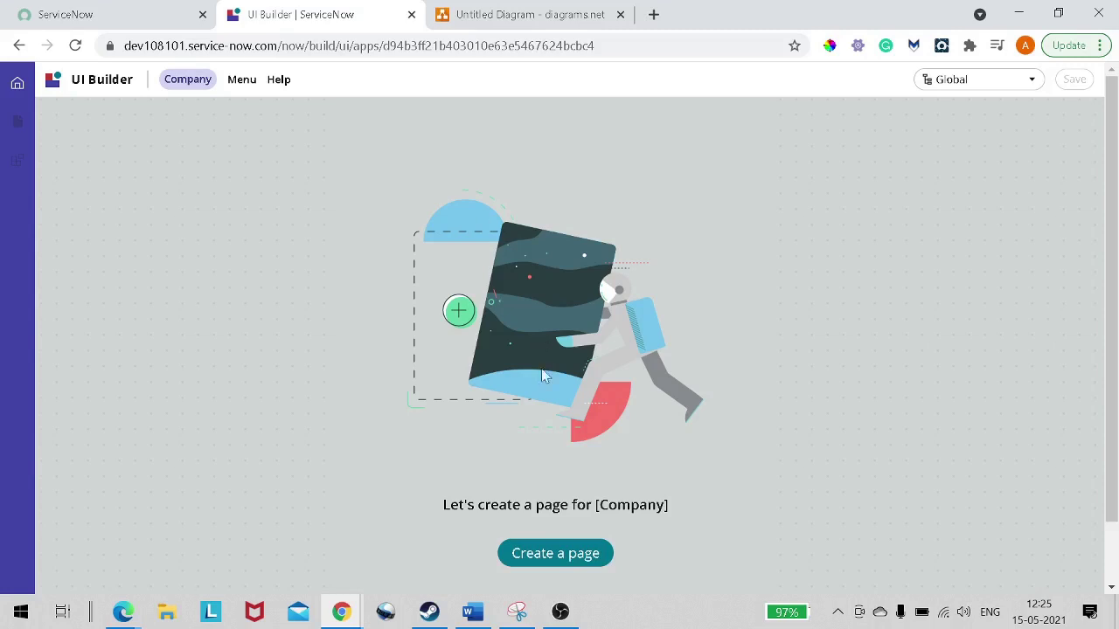
Start creating a page for the Company experience and name it Home page.
left_click(576, 562)
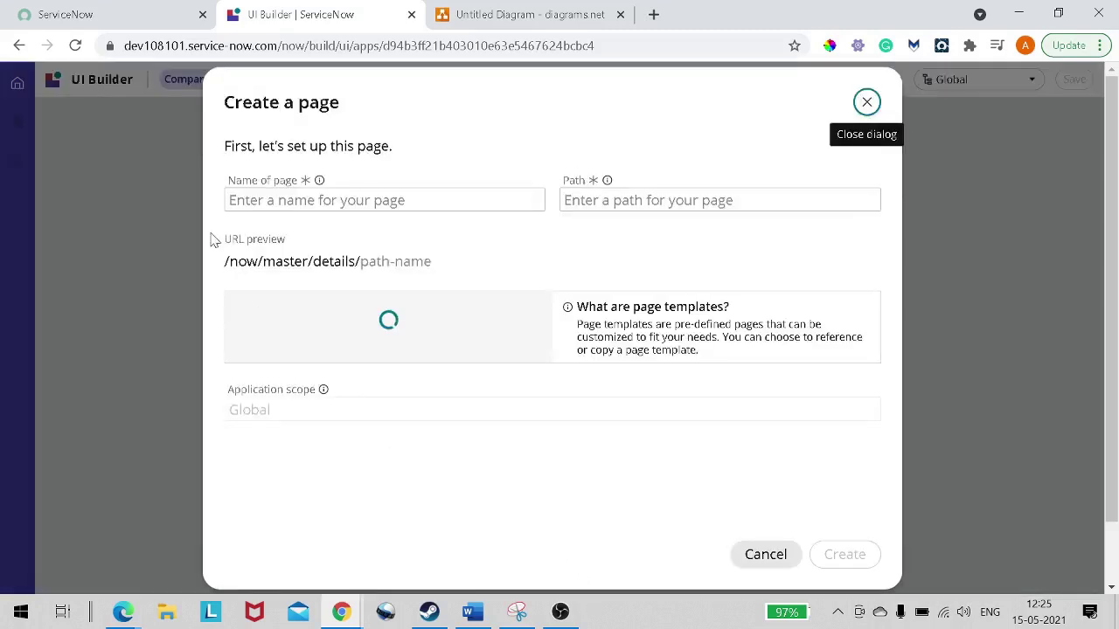
left_click(385, 200)
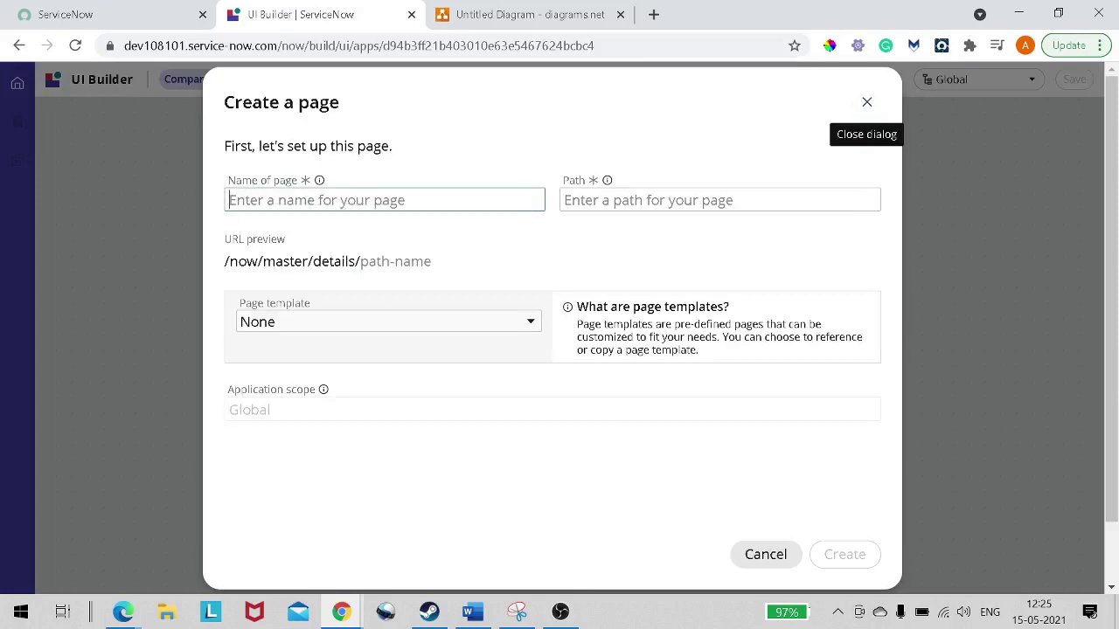
type("Home")
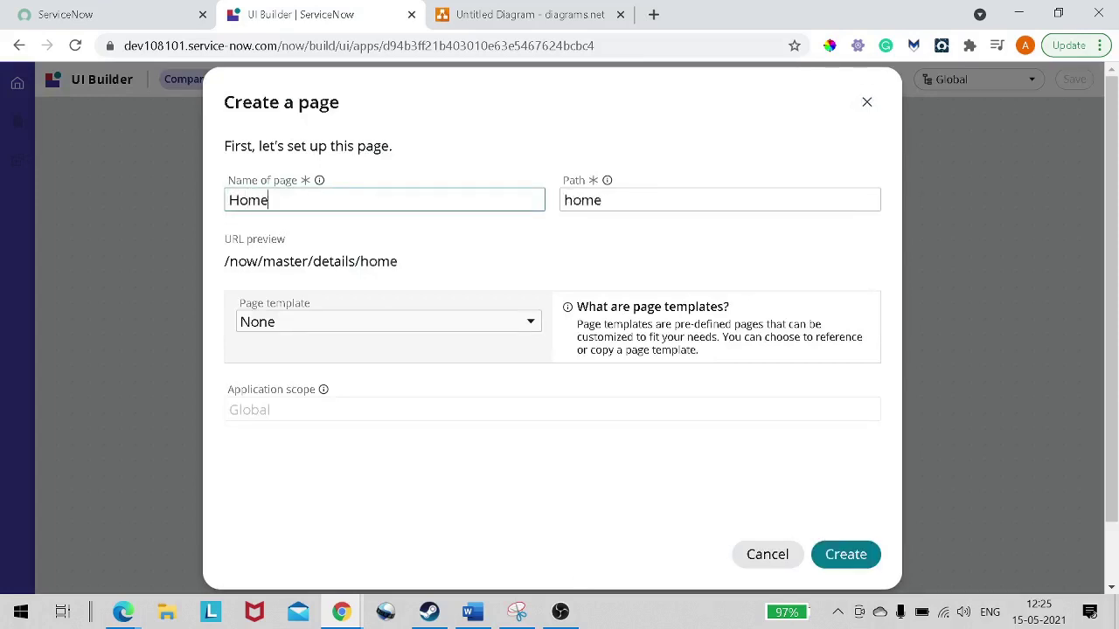
type(" Page")
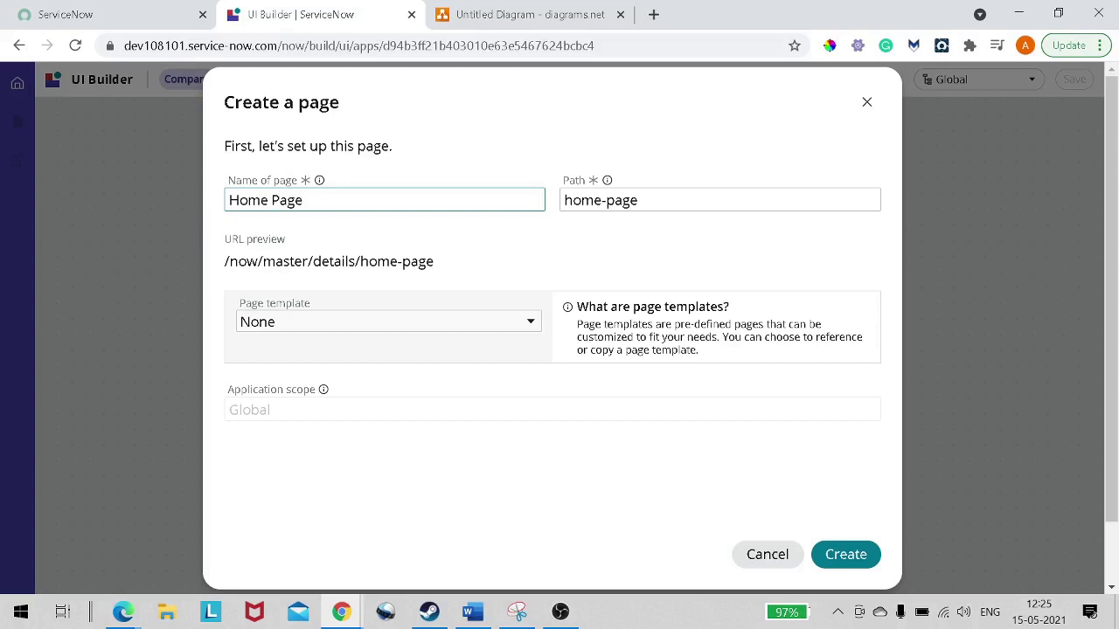
key("Left")
key("Left")
key("Left")
key("BackSpace")
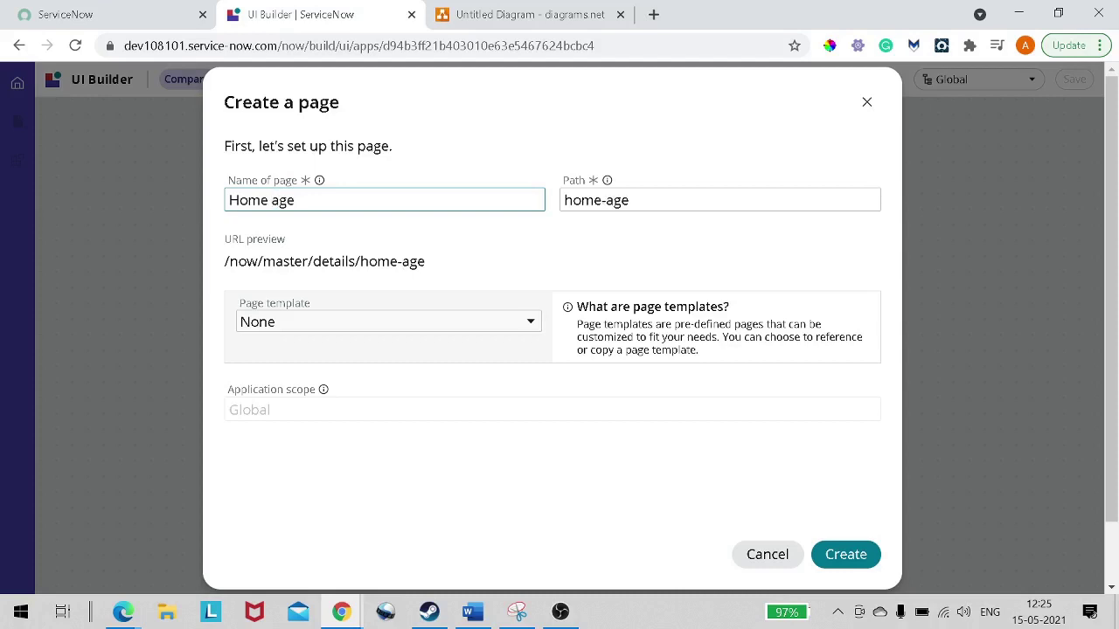
type("p")
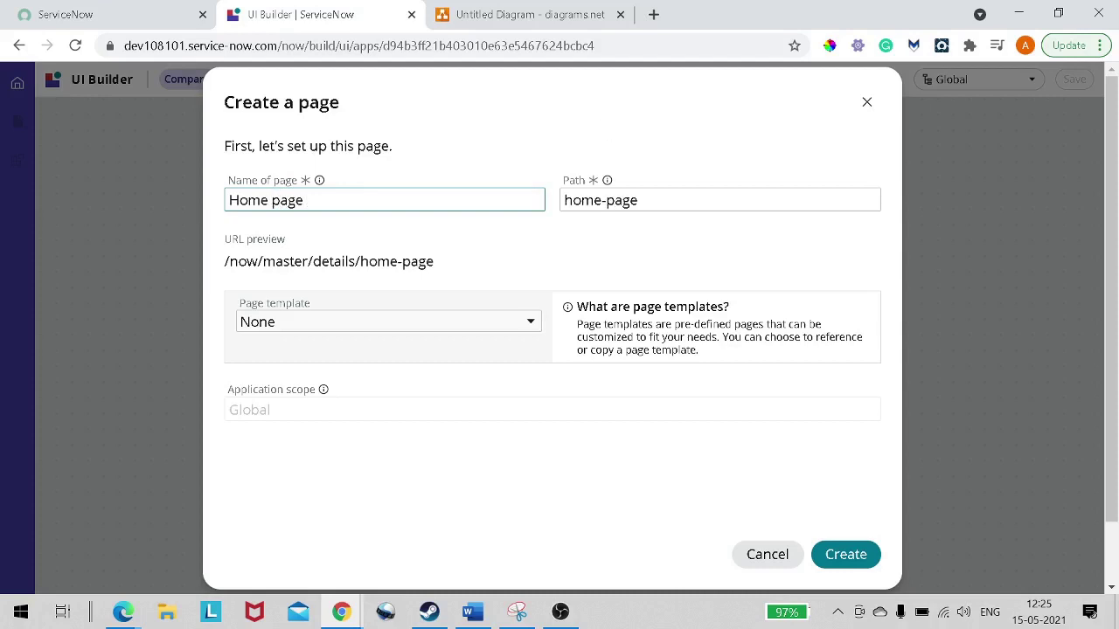
Check the new page's URL preview and browse the page templates, keeping the template at None.
left_click_drag(225, 262, 446, 268)
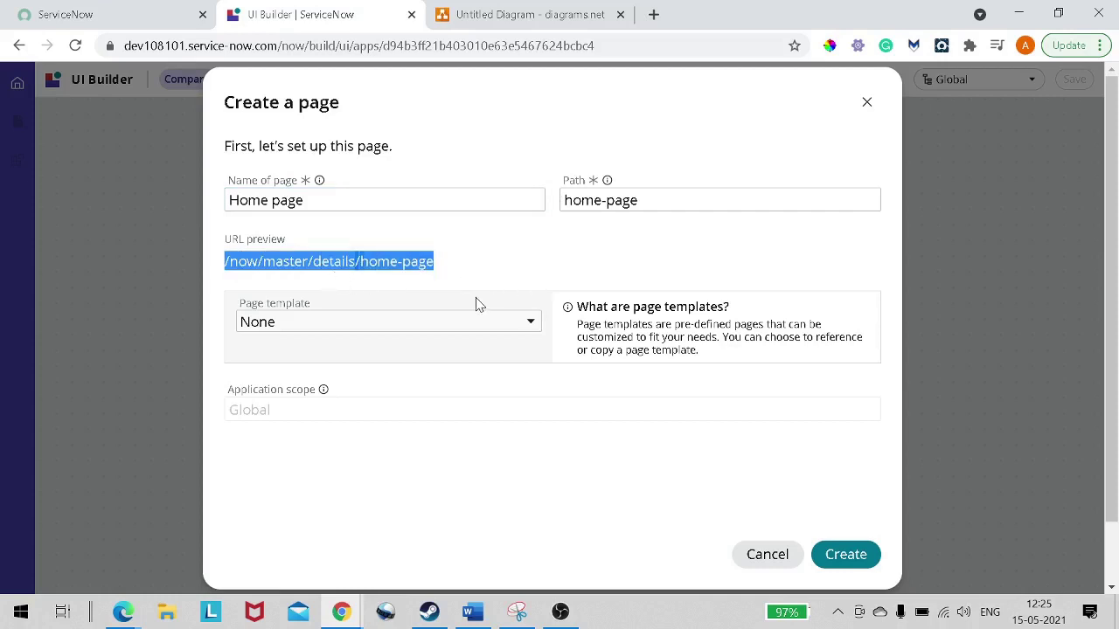
left_click(467, 323)
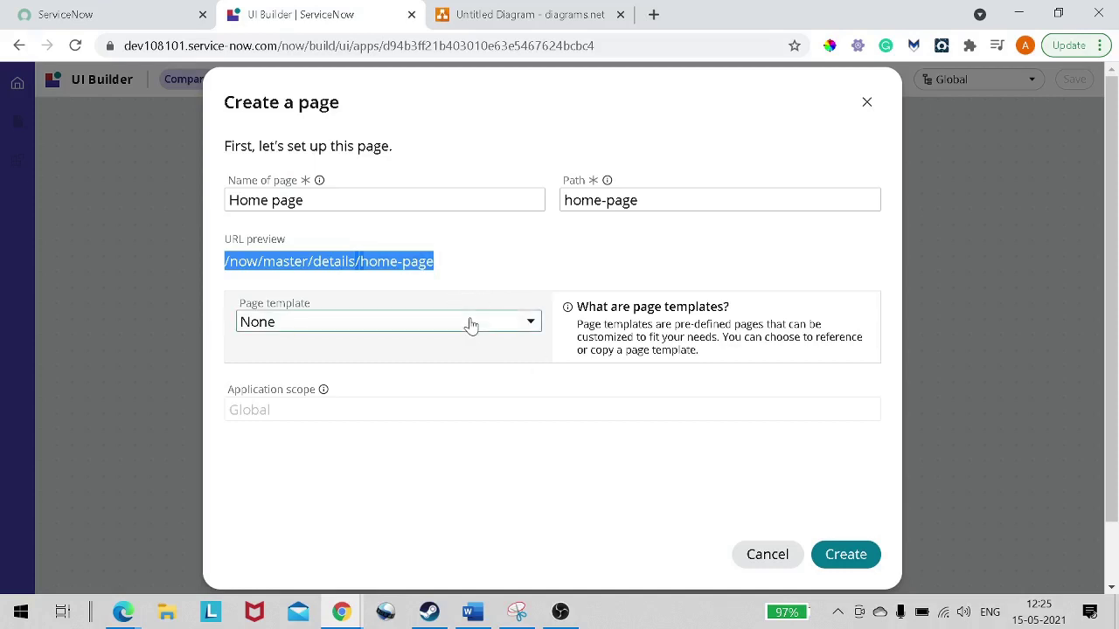
scroll(647, 410, "down", 3)
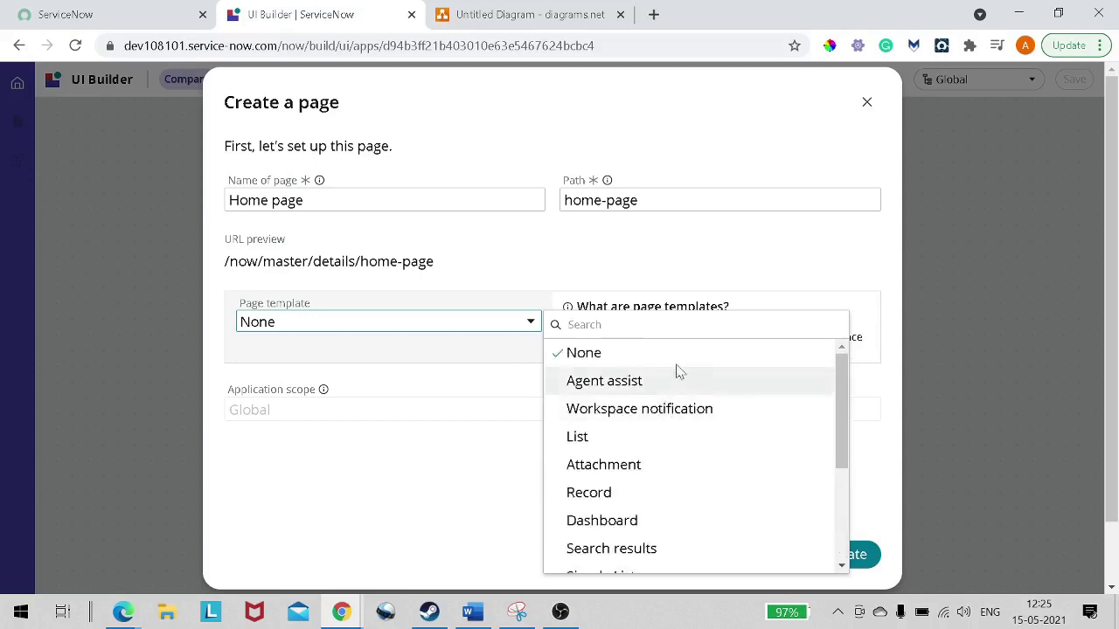
left_click(676, 365)
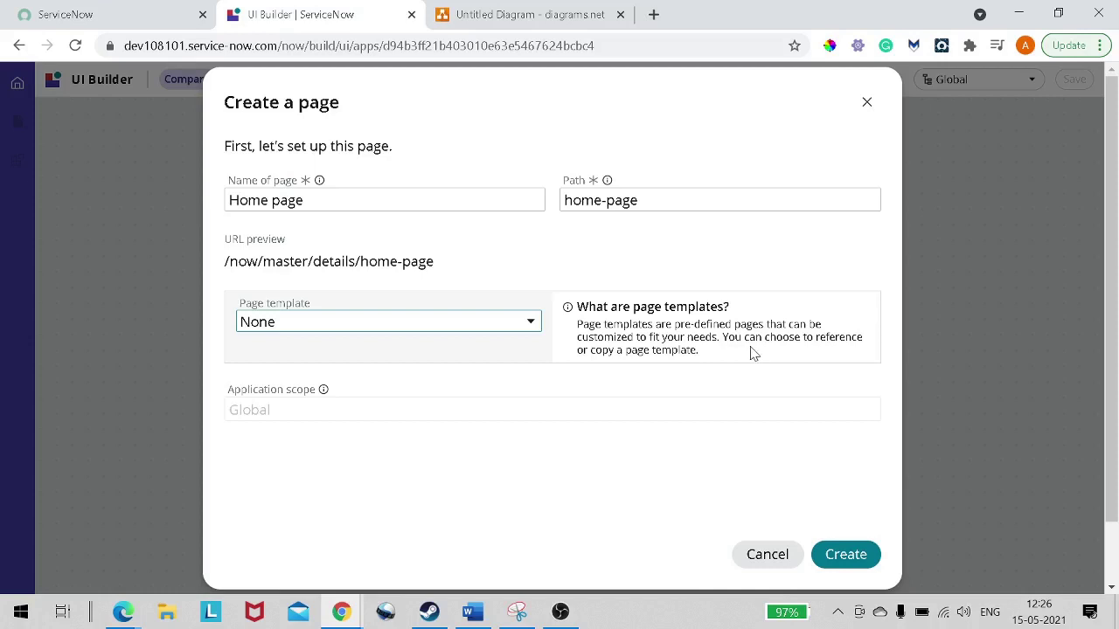
Create the Home page from the current settings and finish its setup without adding required or optional URL parameters.
left_click(863, 554)
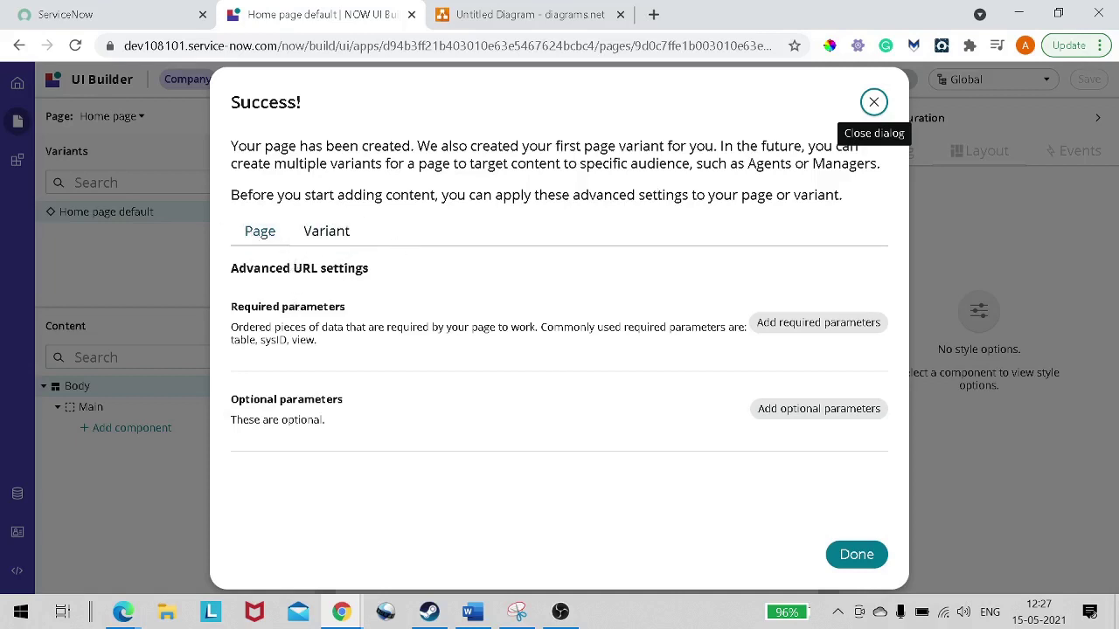
left_click_drag(230, 304, 361, 321)
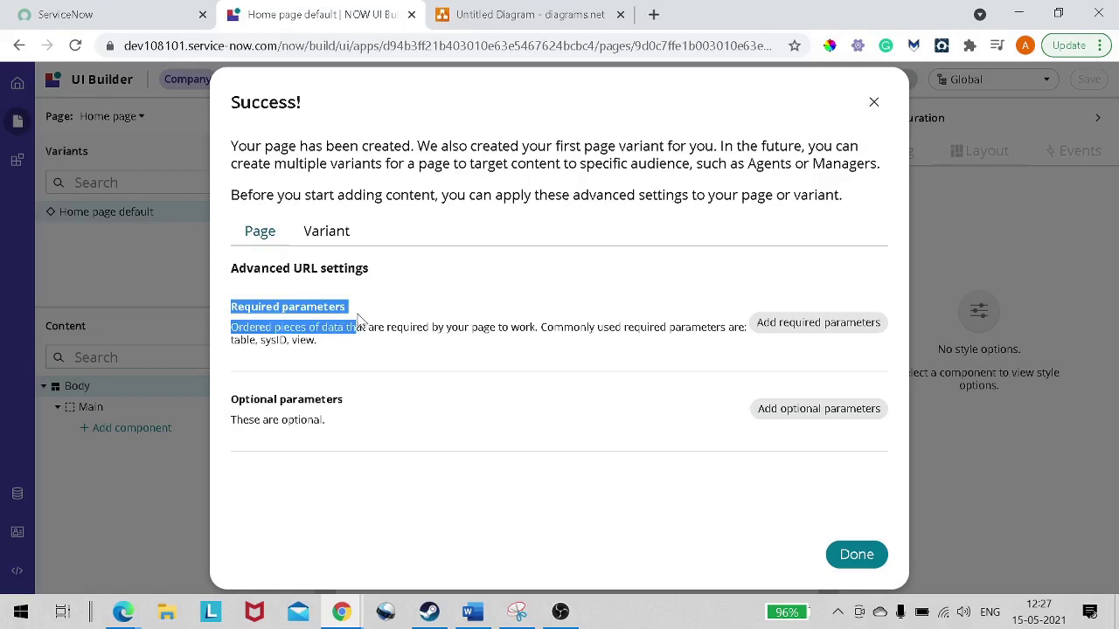
left_click(524, 14)
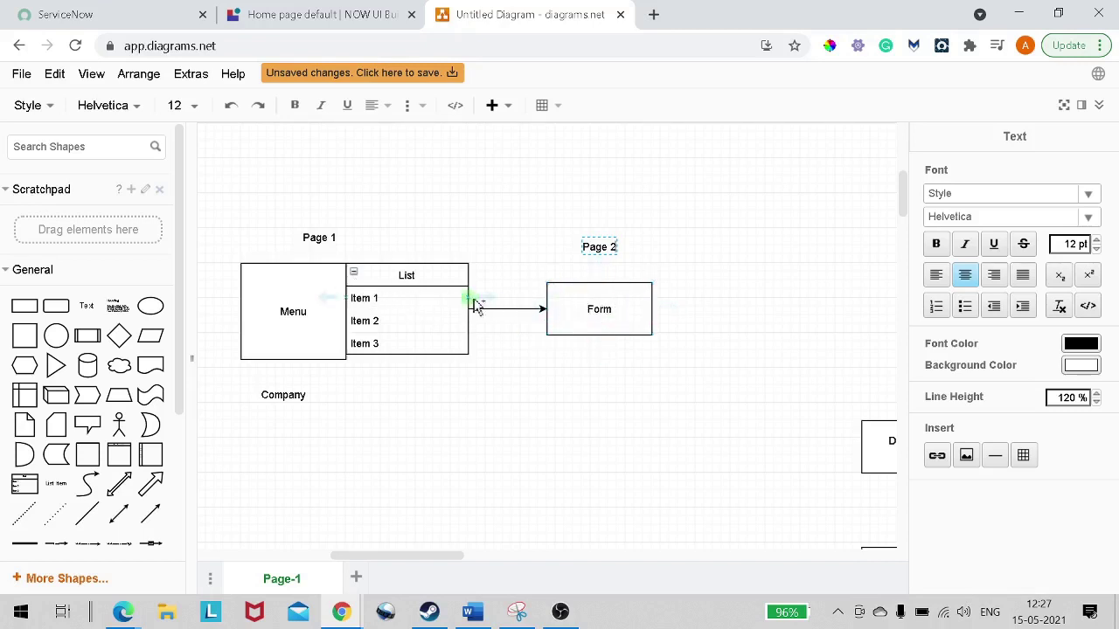
left_click(301, 15)
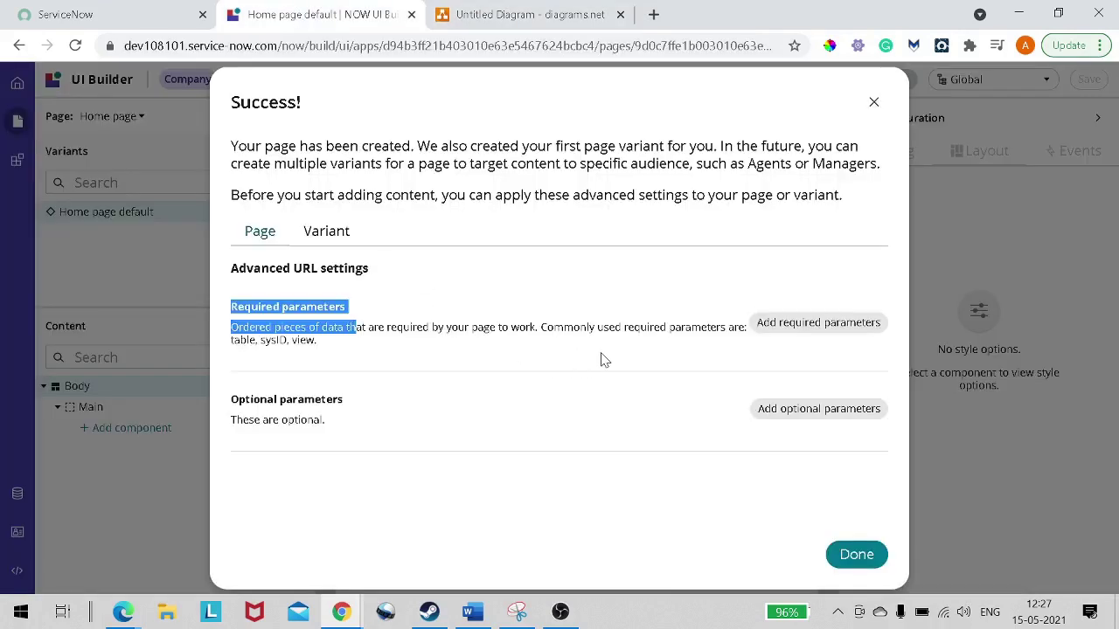
left_click(583, 421)
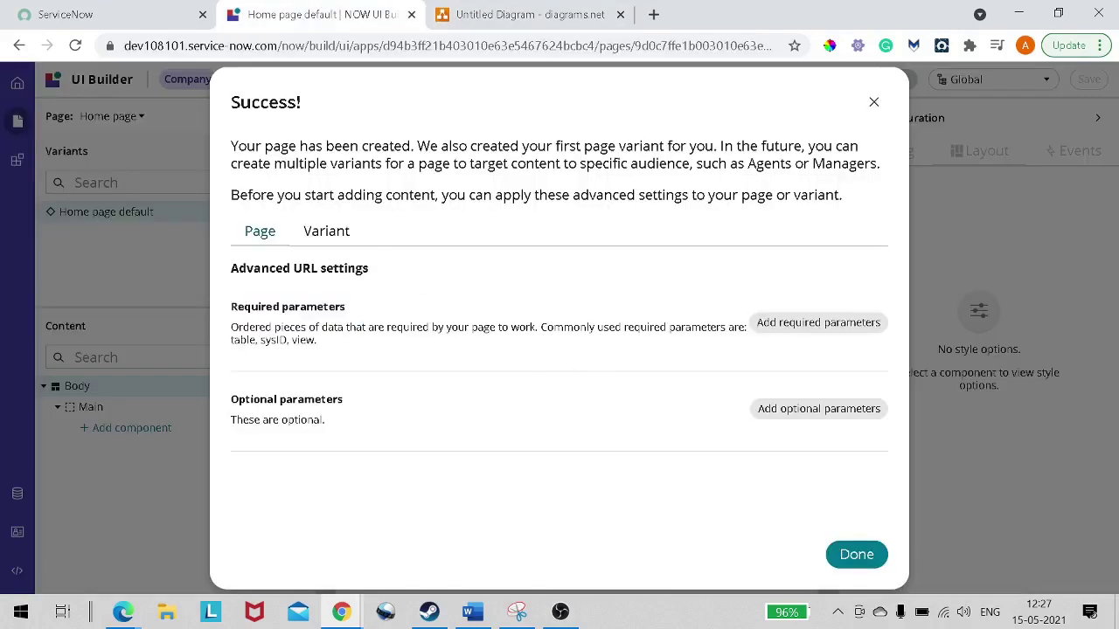
left_click_drag(238, 307, 347, 329)
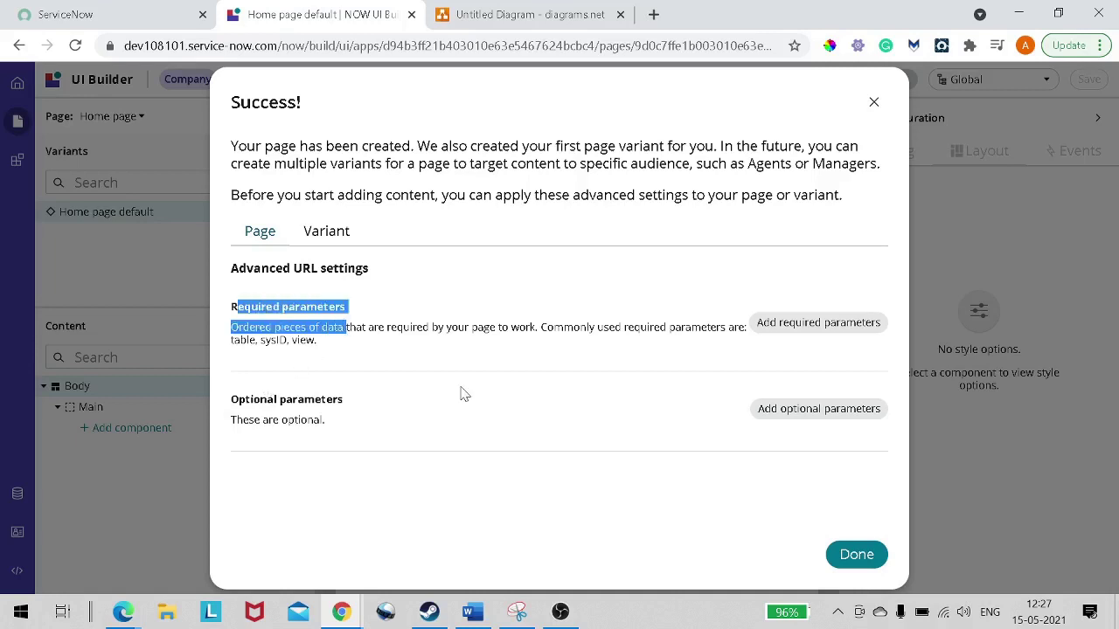
left_click(857, 556)
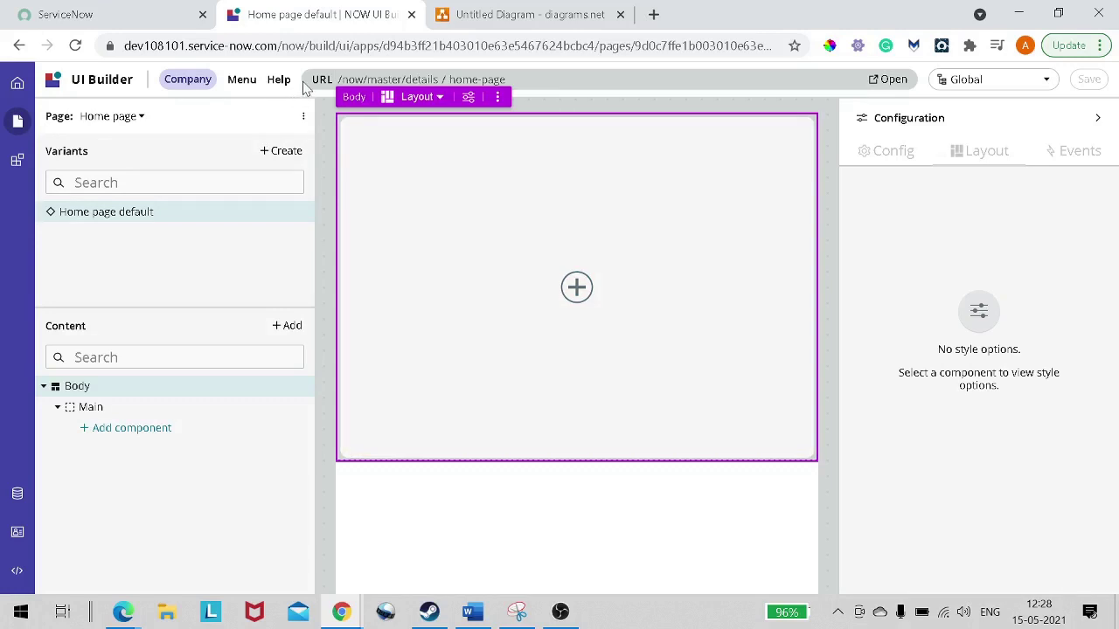
Open the live home page in its own tab, check its URL and content, and return to the UI Builder page.
left_click(892, 82)
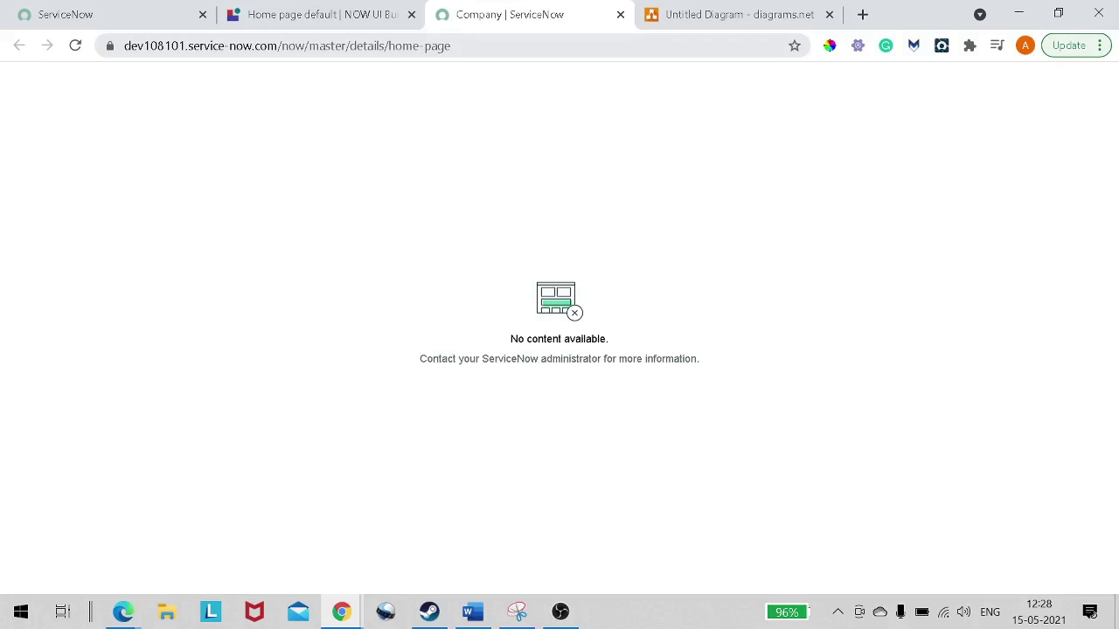
left_click_drag(391, 45, 461, 48)
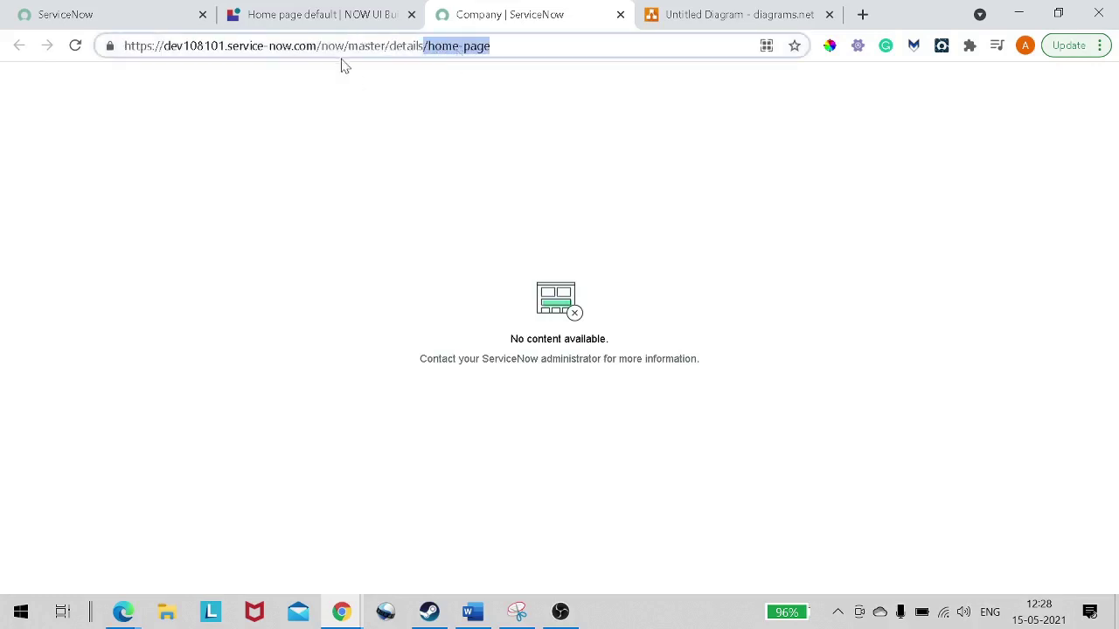
left_click_drag(479, 338, 615, 344)
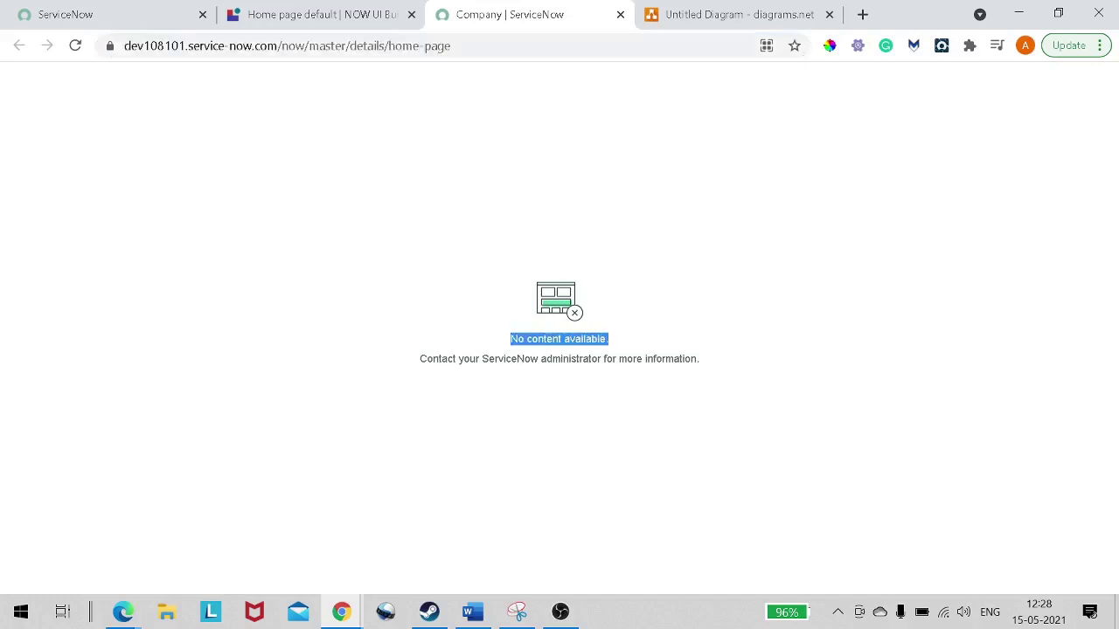
left_click_drag(417, 358, 729, 353)
left_click(310, 14)
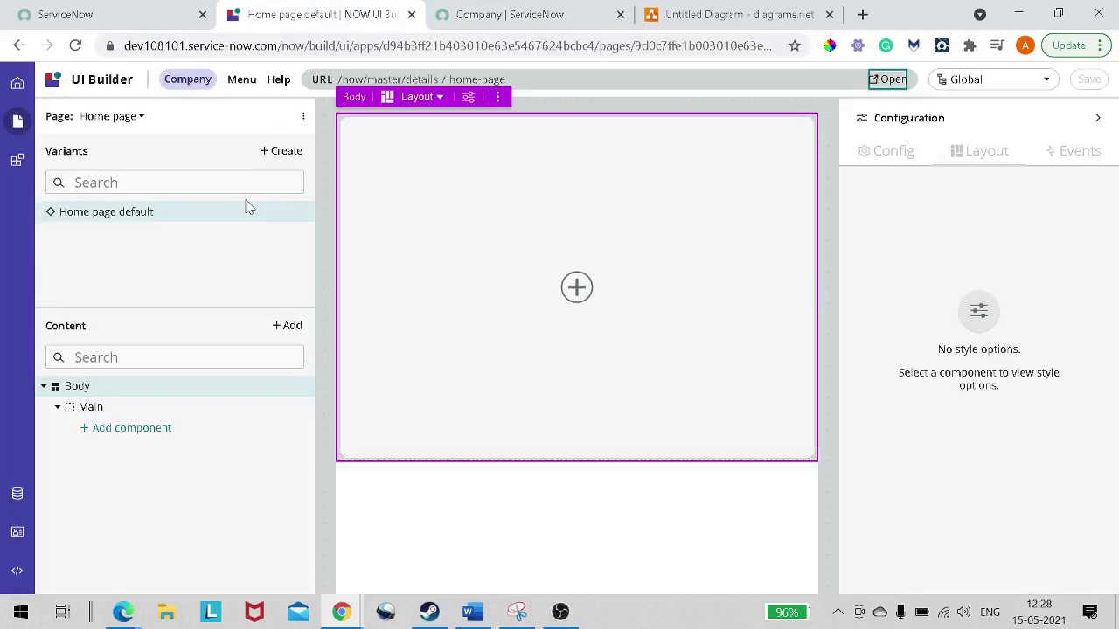
Consult the page sketch in the diagram and give the Home page body the standard layout with a left sidebar and a main area.
left_click(709, 30)
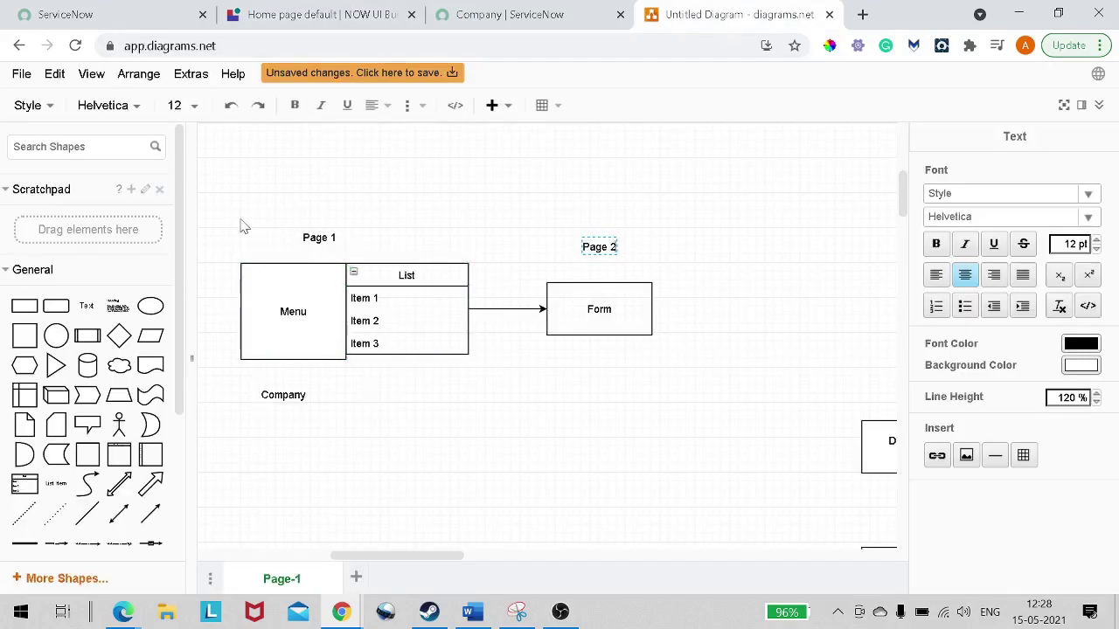
left_click(282, 24)
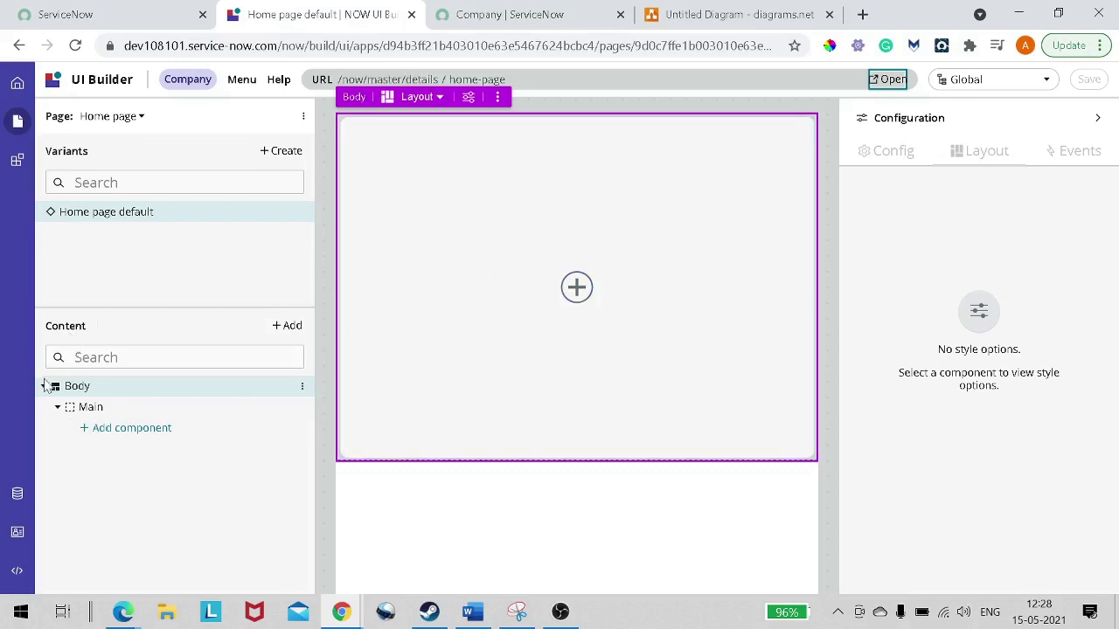
left_click(77, 387)
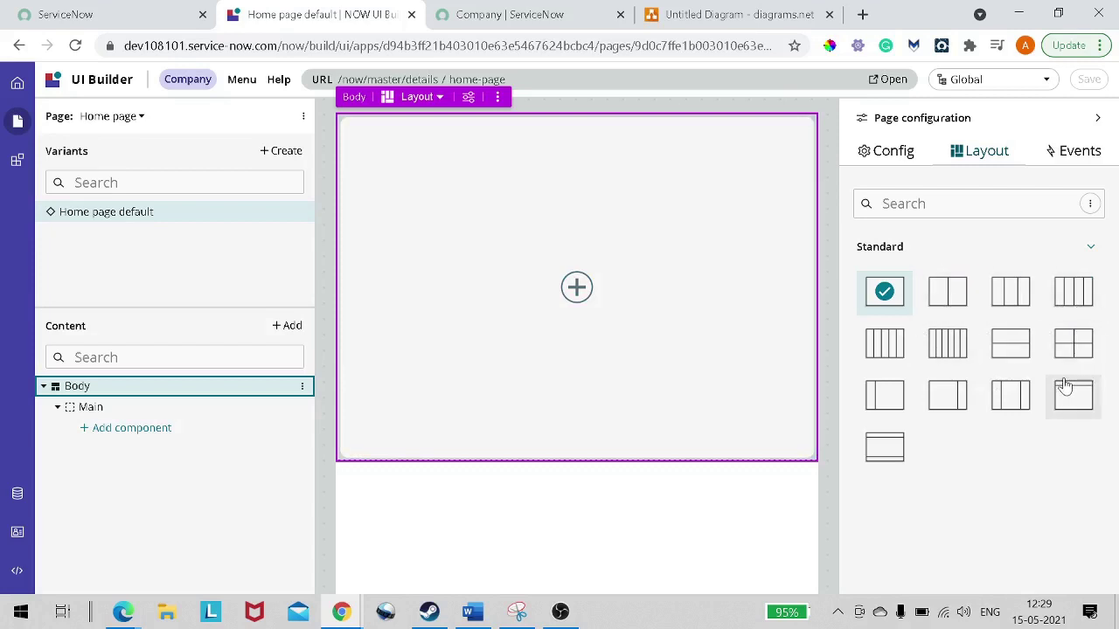
left_click(885, 396)
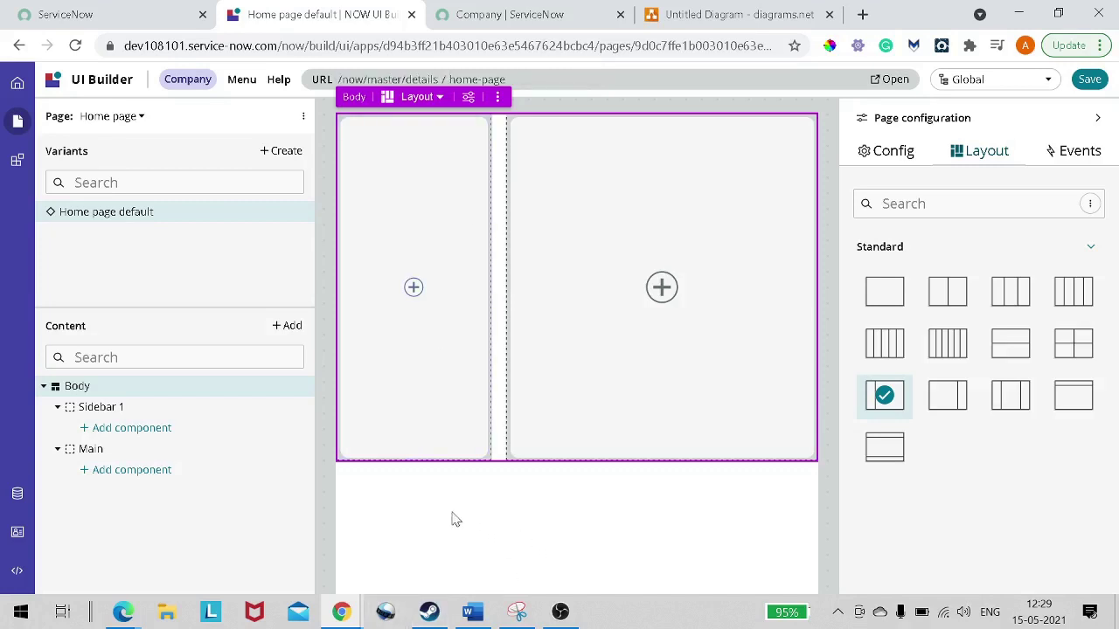
Search the components for "lis" and add a List menu to Sidebar 1.
left_click(155, 430)
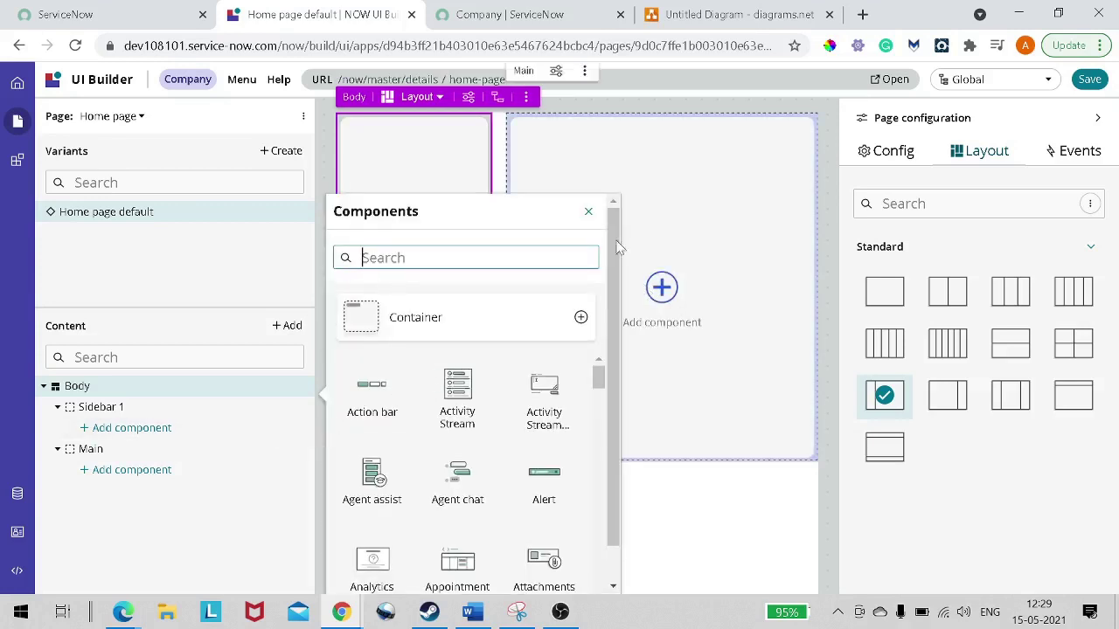
left_click(588, 211)
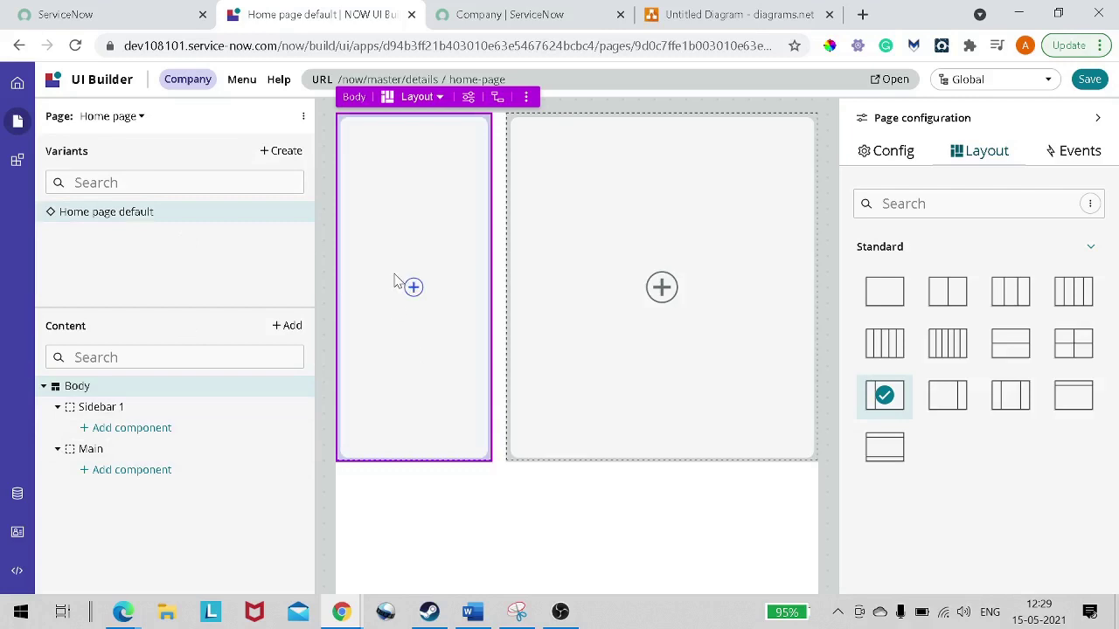
left_click(131, 430)
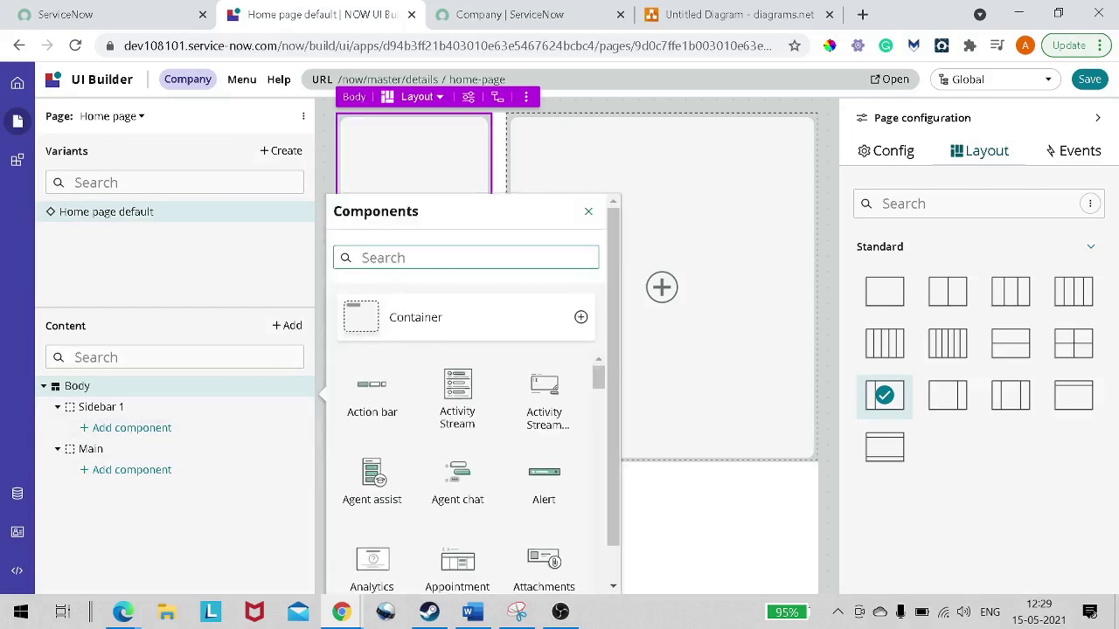
type("lis")
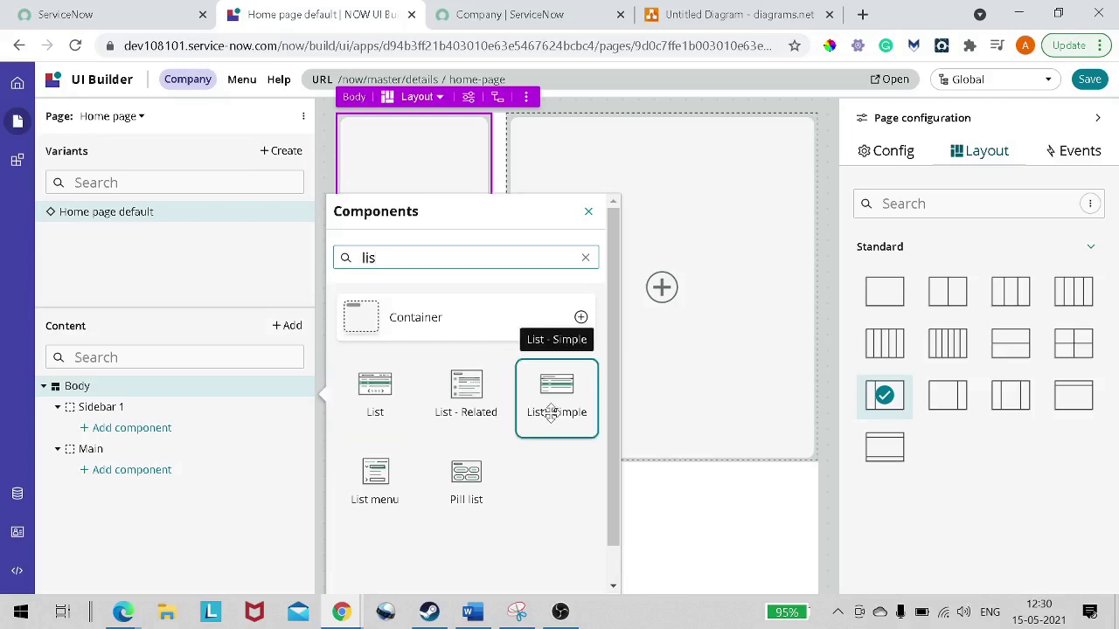
left_click(368, 476)
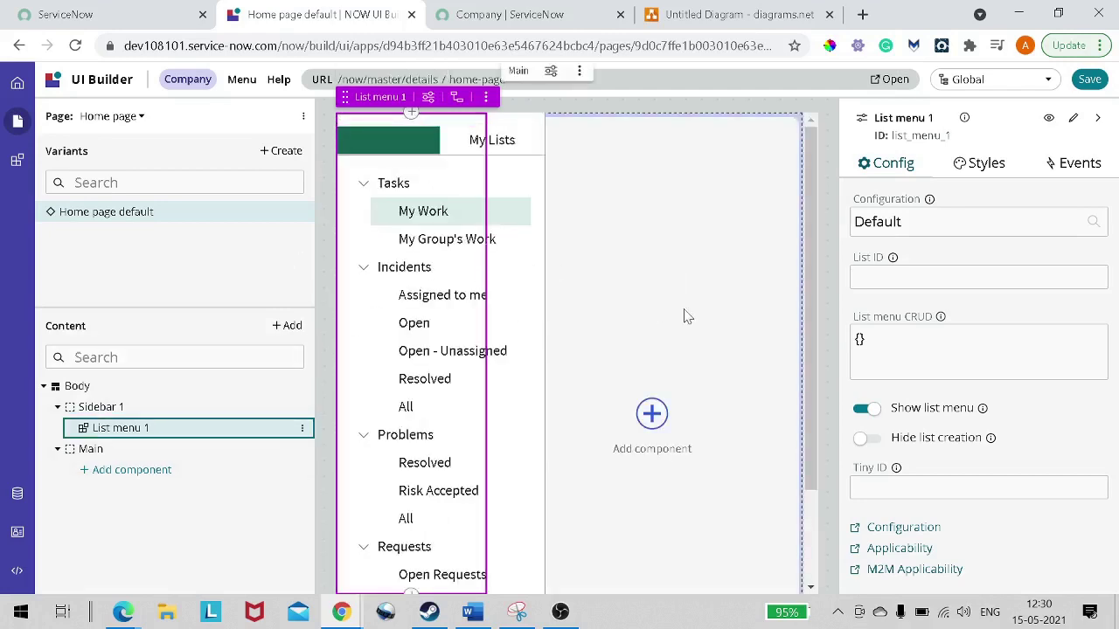
Add a List component to the Main section and look over its records beside the list menu.
scroll(575, 379, "down", 2)
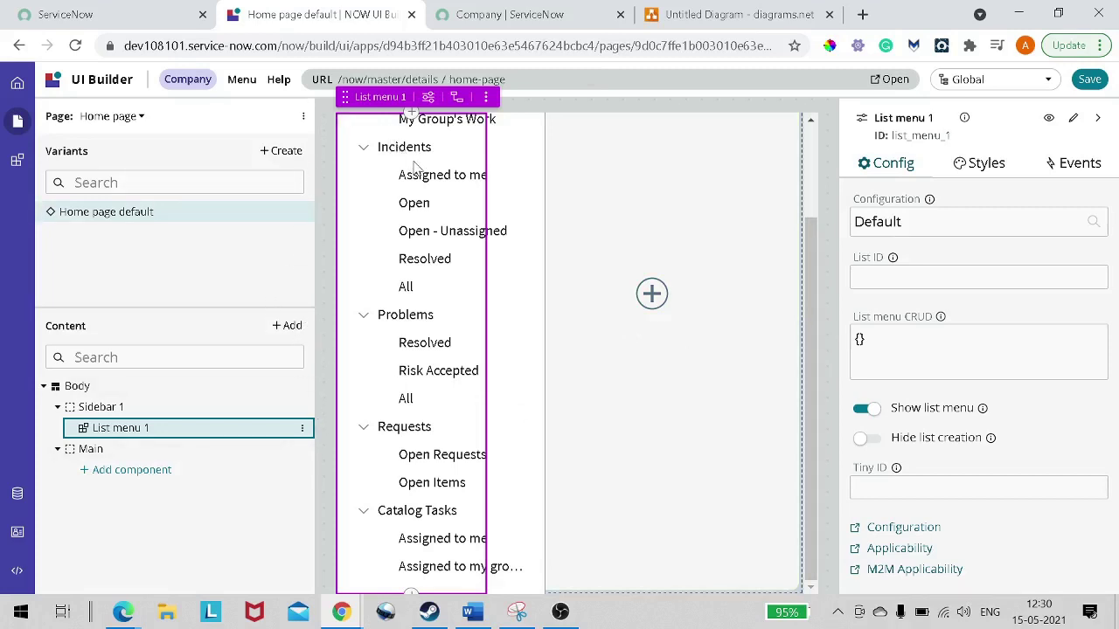
key("ctrl+minus")
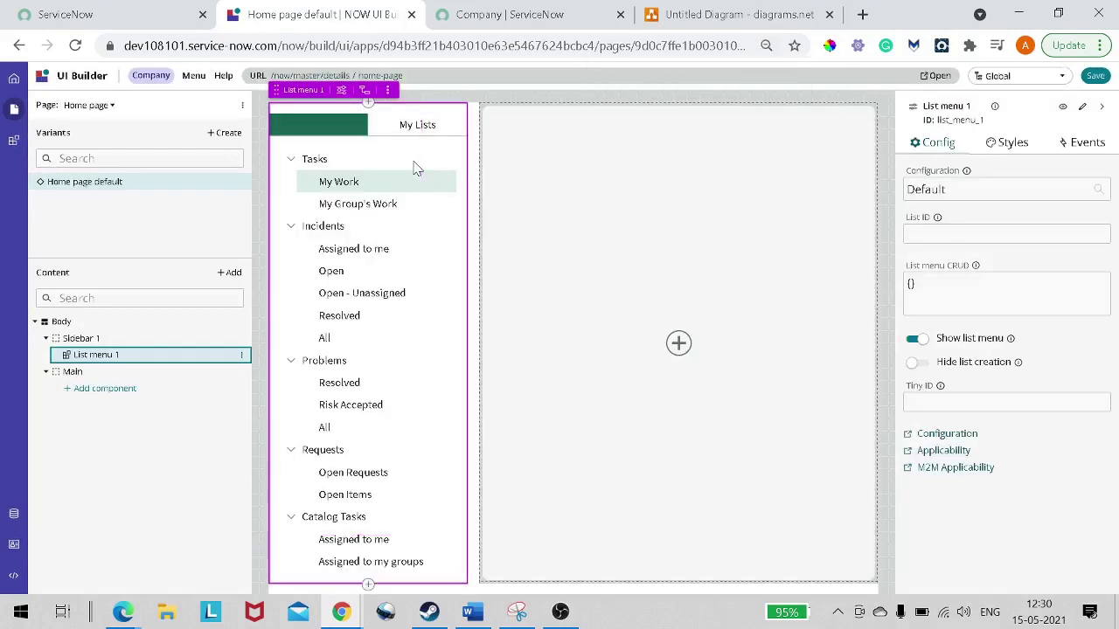
key("ctrl+minus")
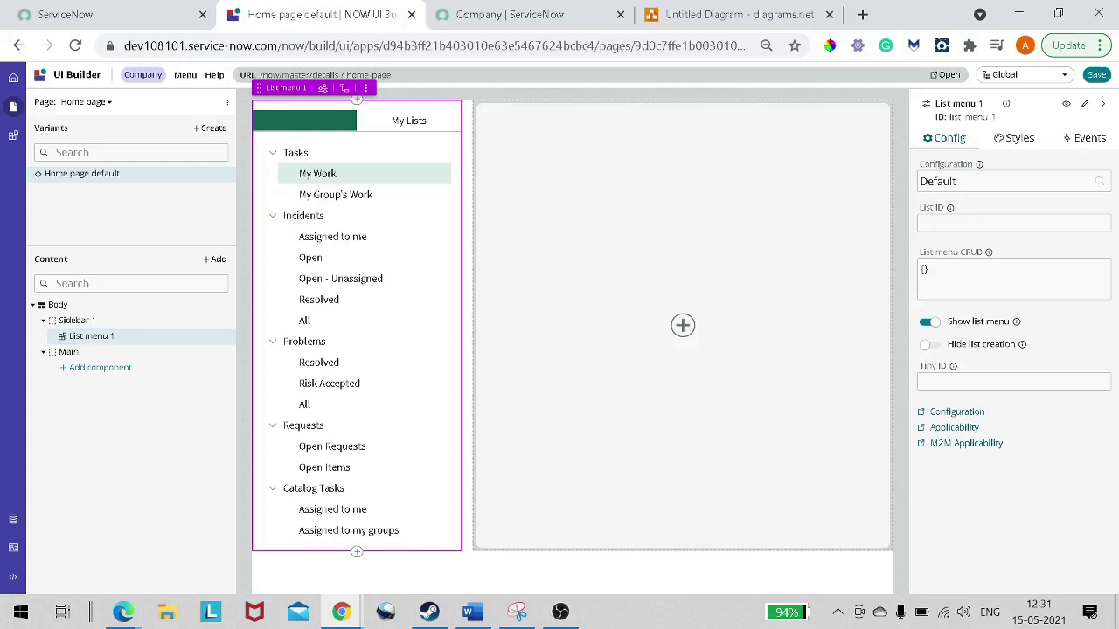
left_click(705, 340)
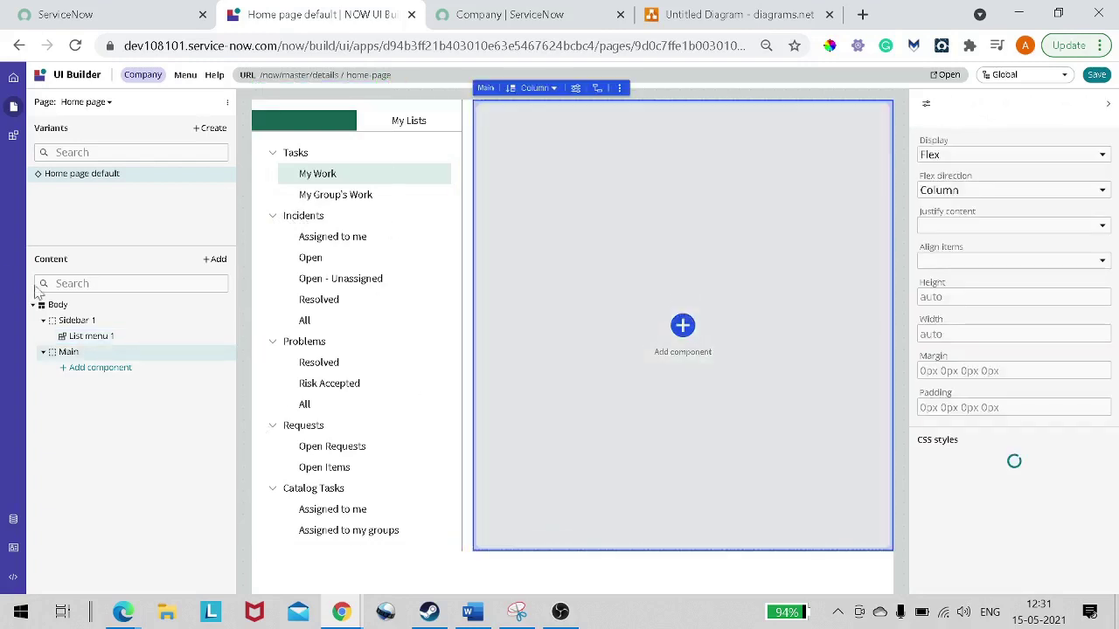
left_click(65, 367)
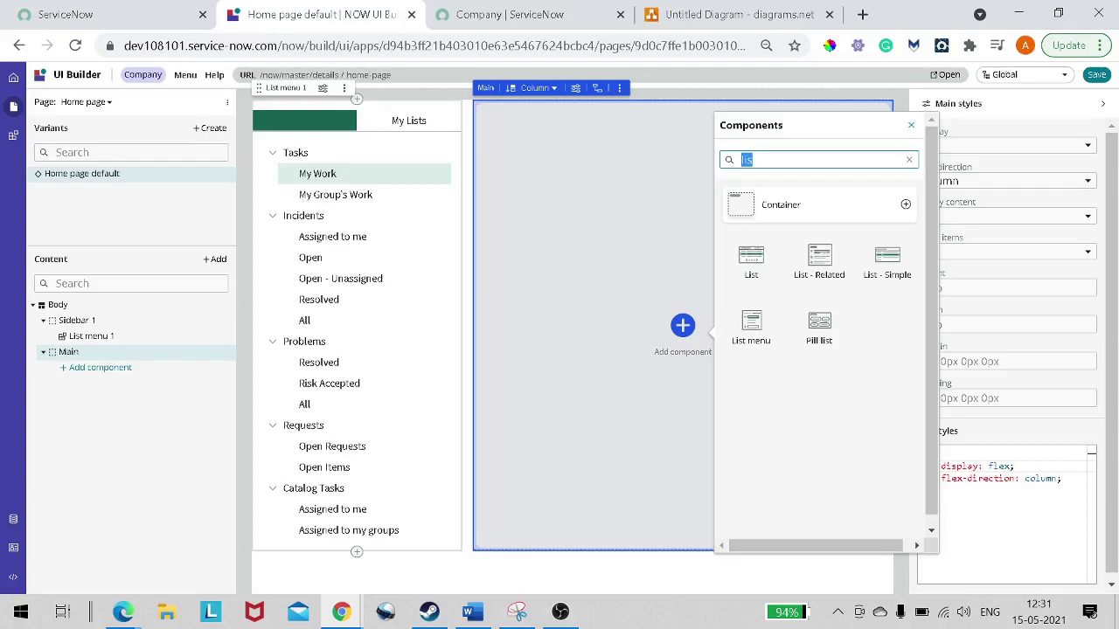
left_click(746, 265)
left_click(746, 265)
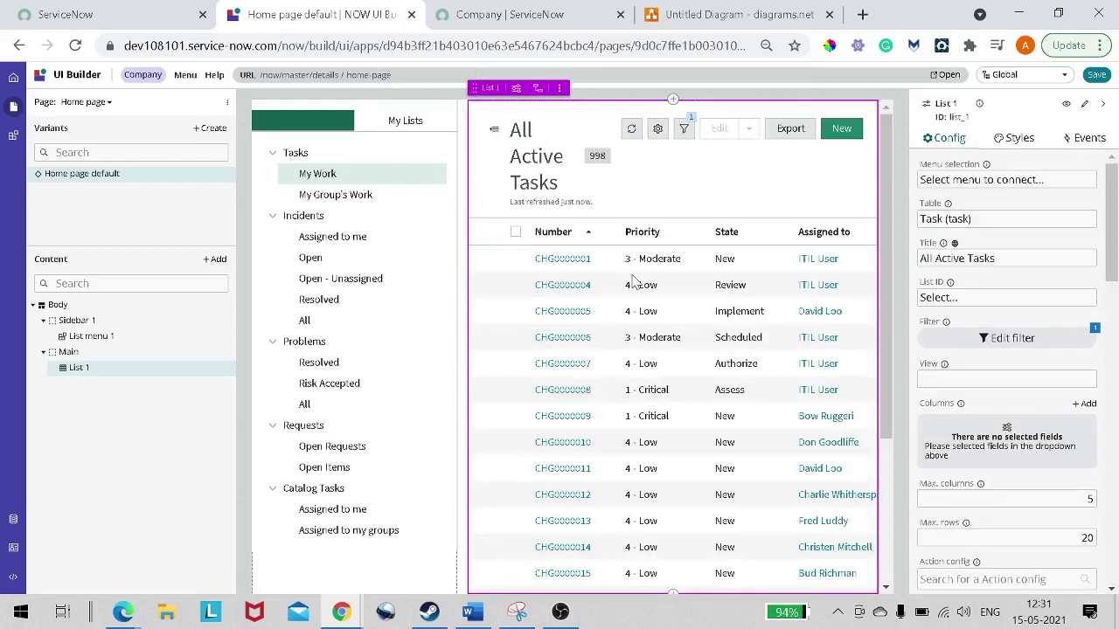
scroll(634, 279, "down", 1)
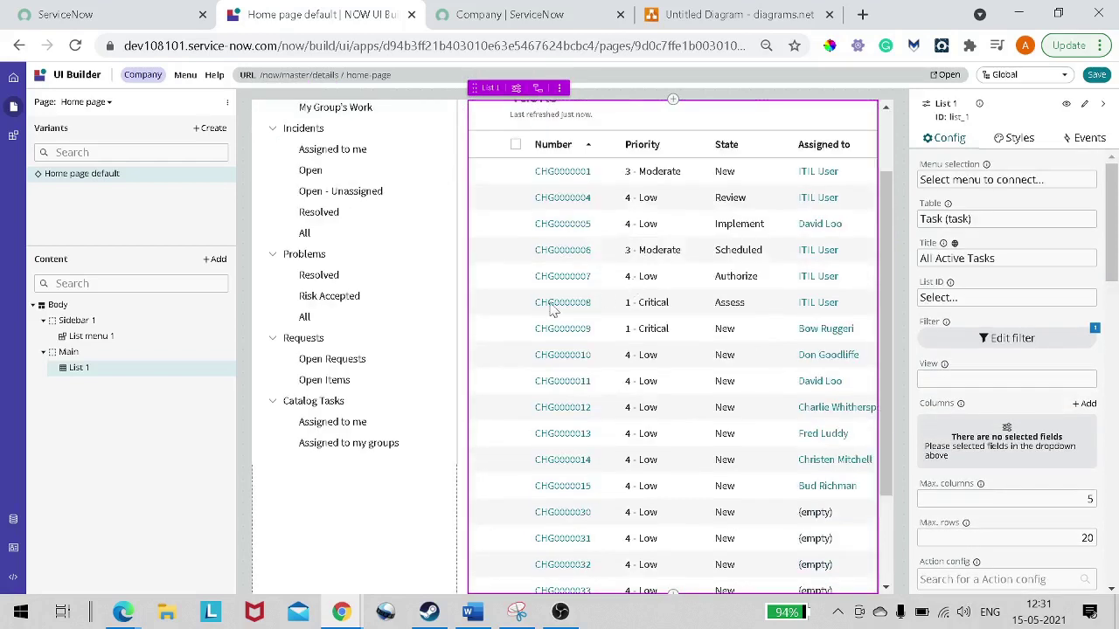
scroll(333, 254, "up", 1)
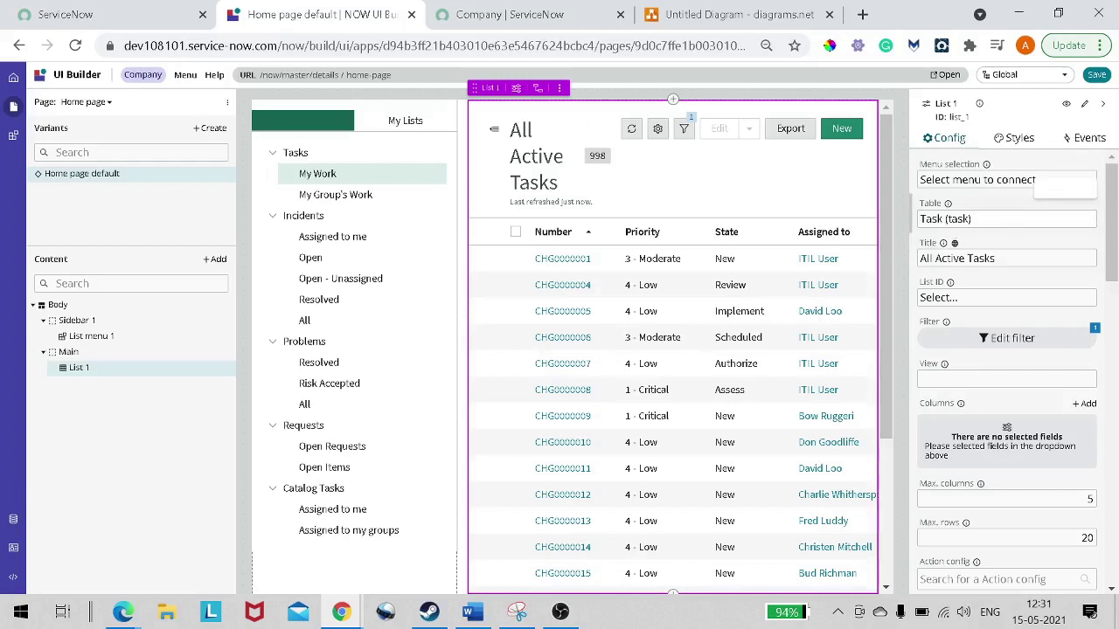
scroll(598, 306, "down", 3)
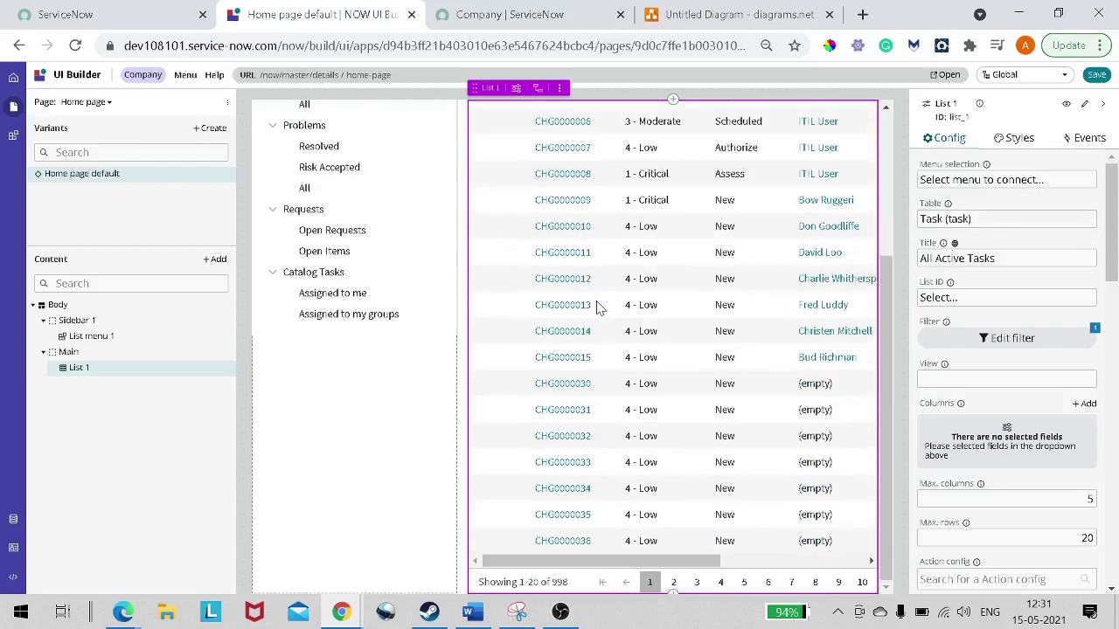
scroll(597, 306, "up", 2)
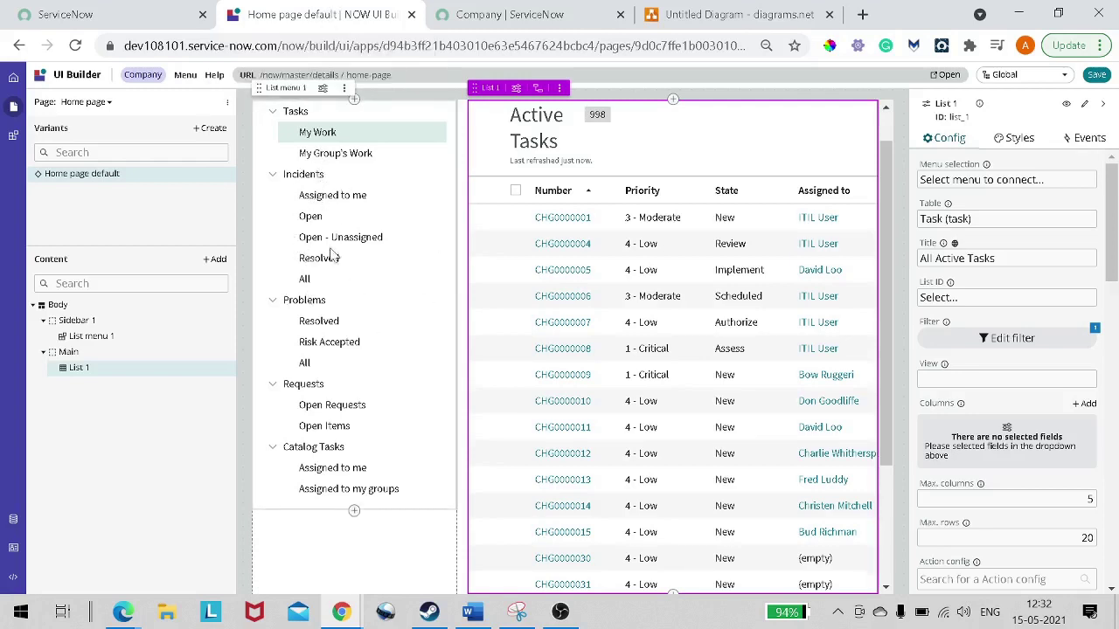
Switch to the main ServiceNow page, filter the navigator by "anies", and open the Companies list under Organization.
left_click(112, 12)
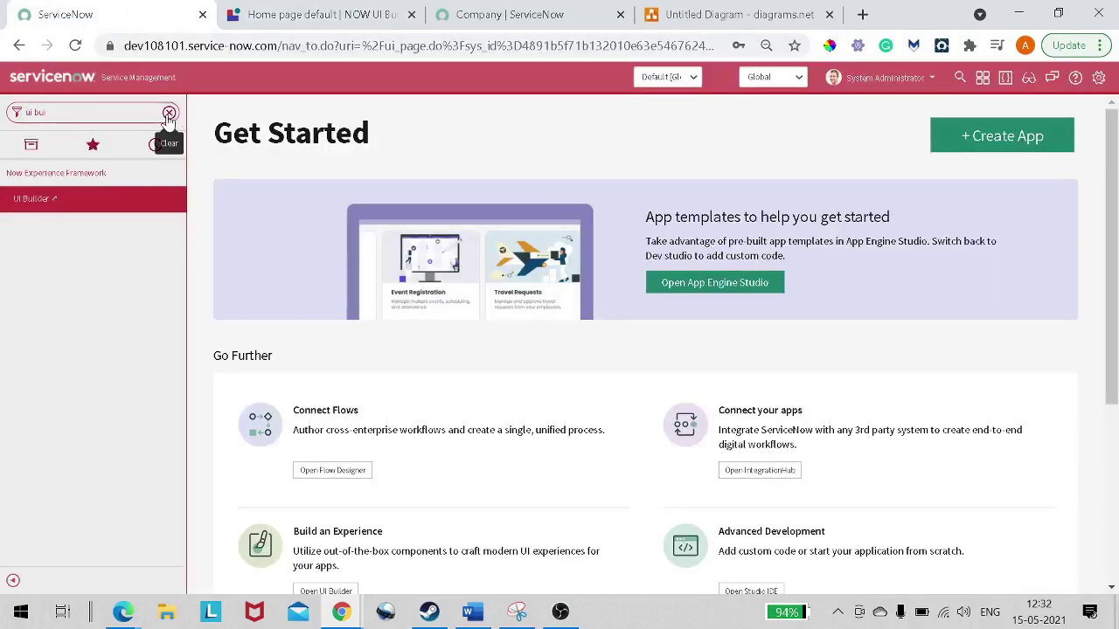
left_click(169, 114)
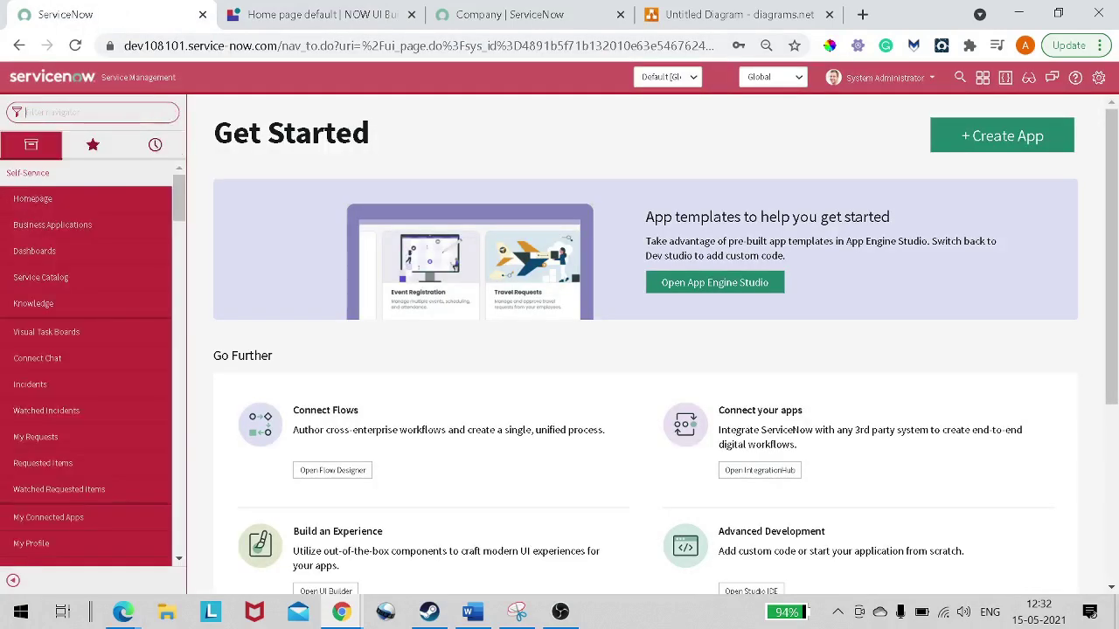
type("comp")
key("ctrl+a")
type("ari")
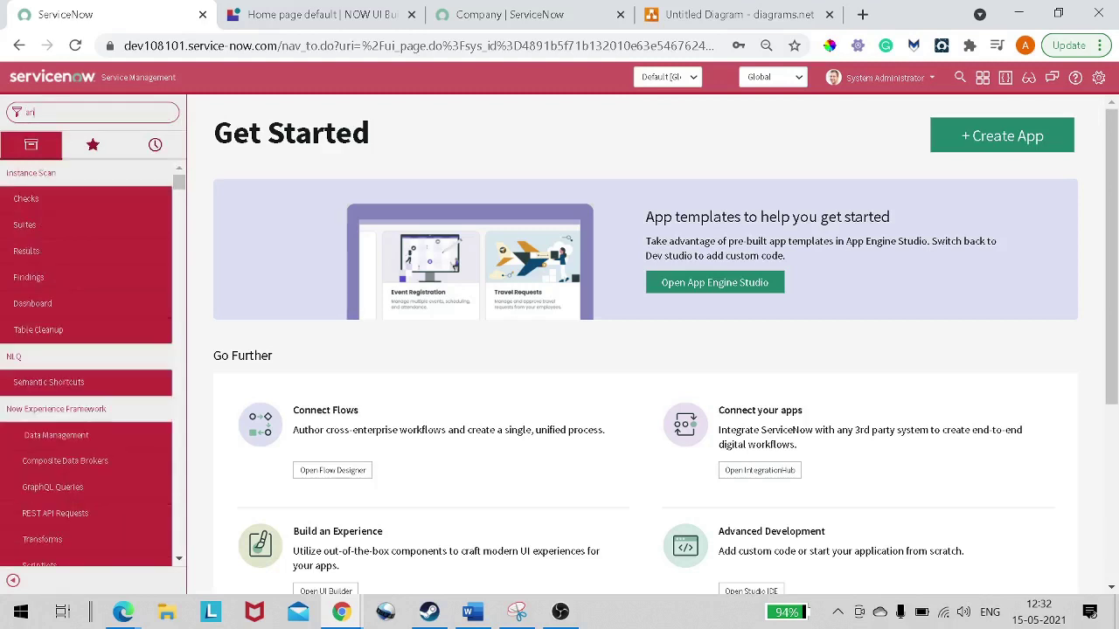
type("es")
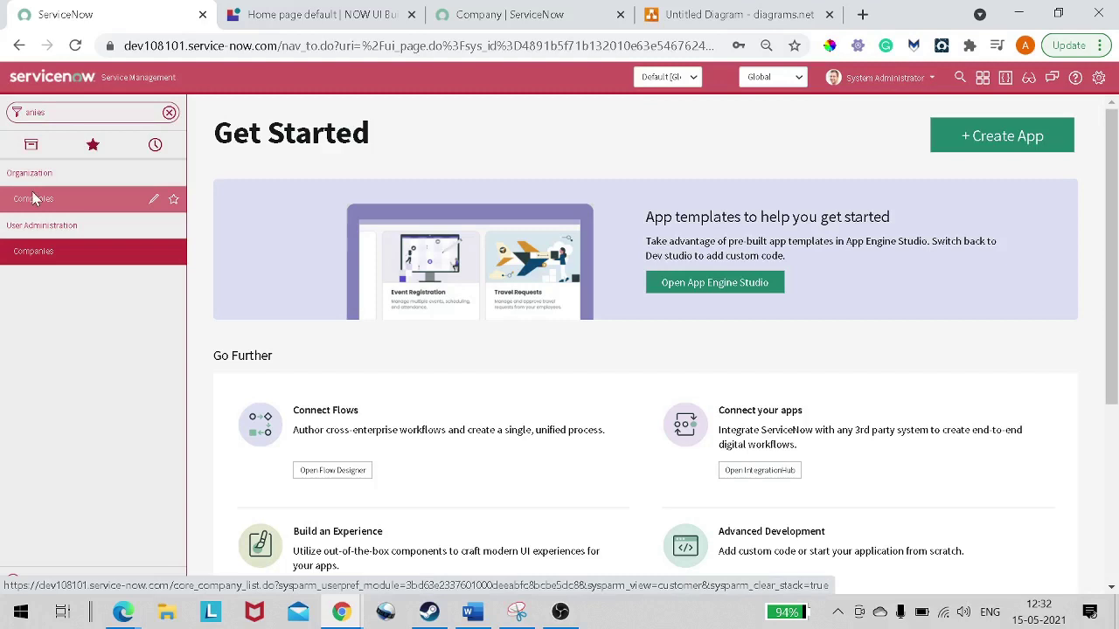
left_click(32, 199)
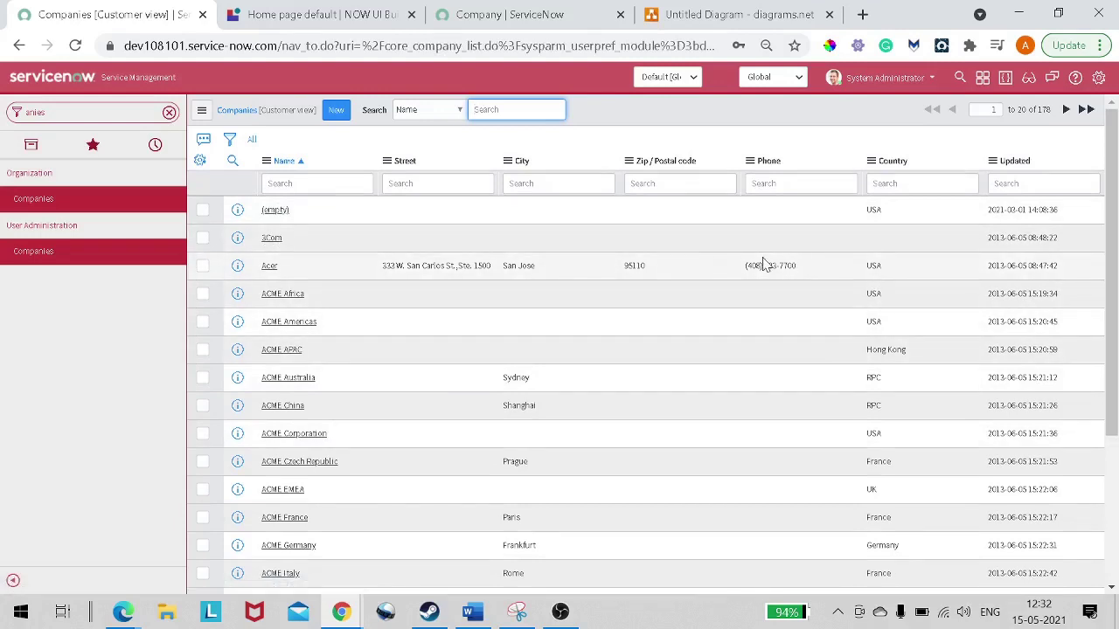
Return to the Home page in UI Builder, select the list menu in Sidebar 1 and check its available configurations.
left_click(353, 24)
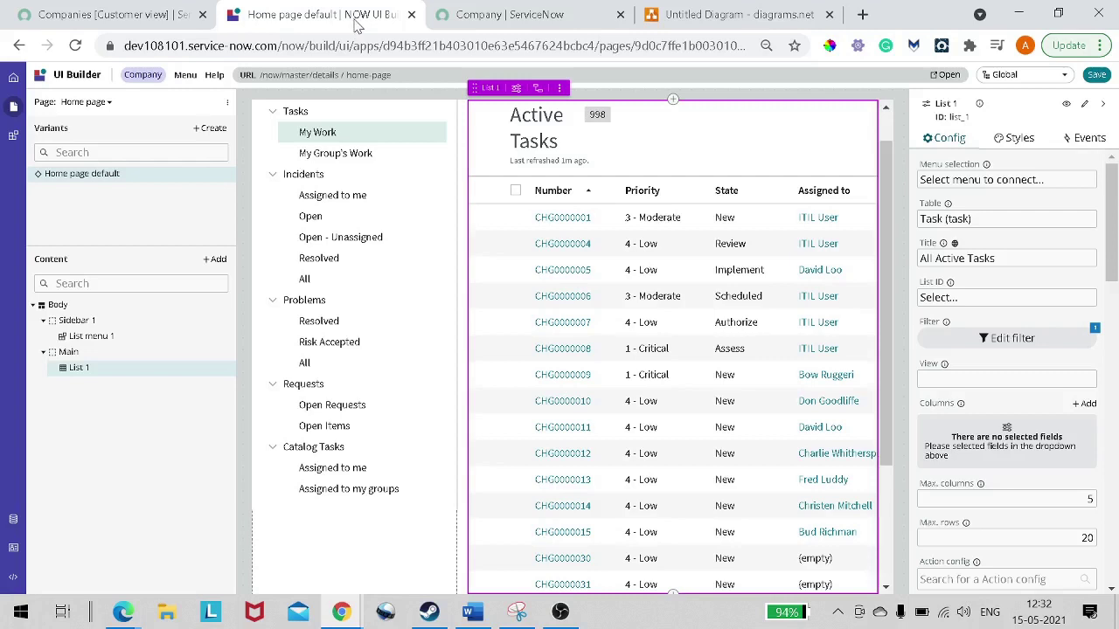
left_click(295, 229)
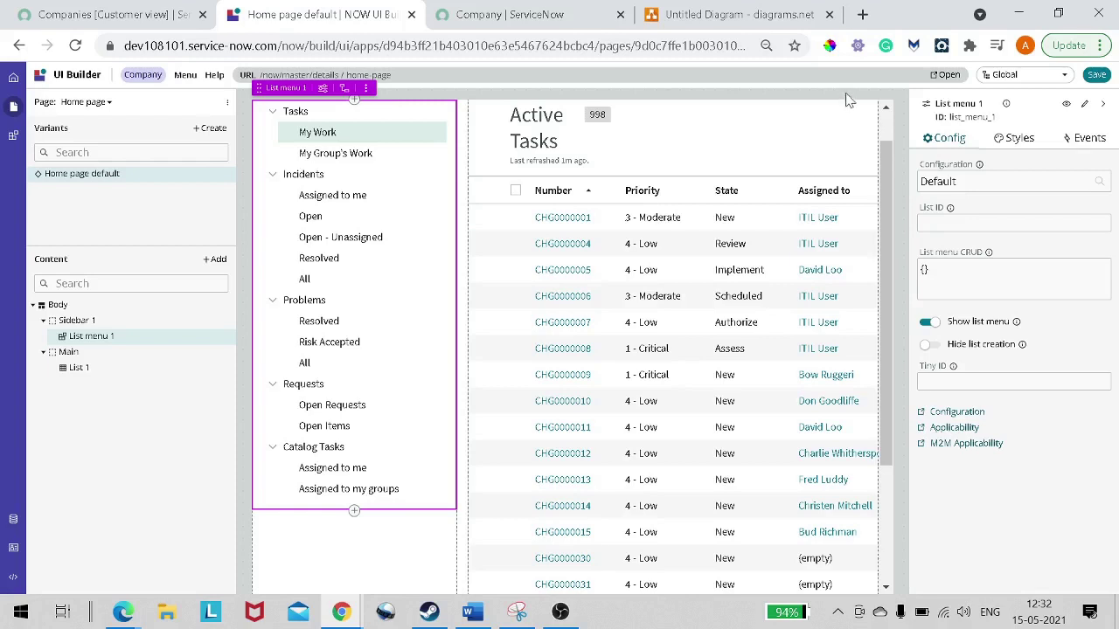
left_click(1099, 181)
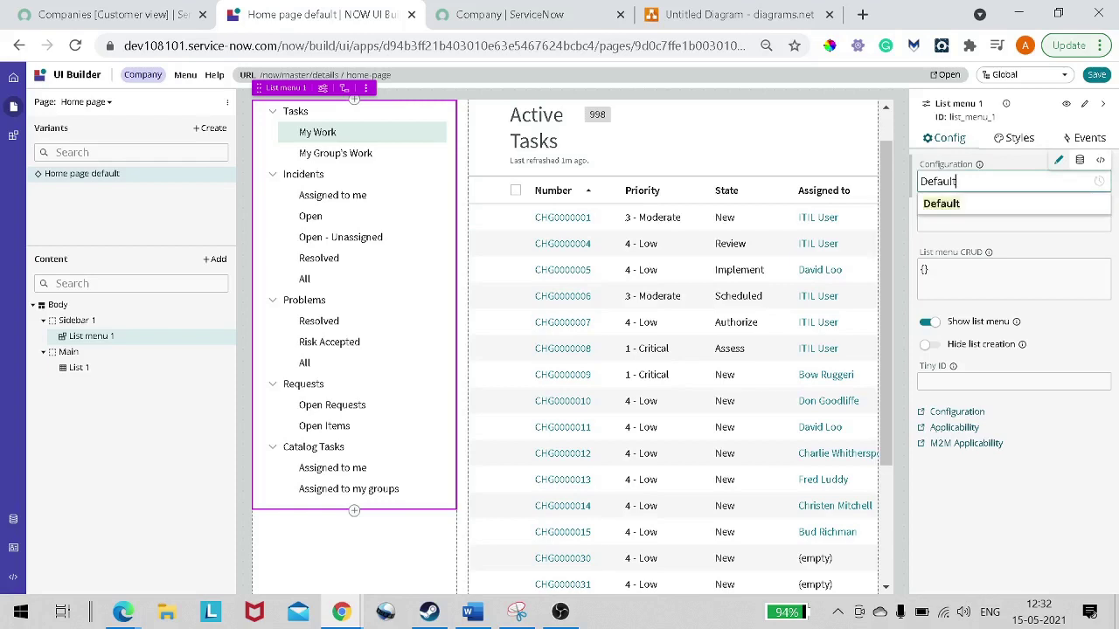
left_click(1061, 164)
left_click(1058, 160)
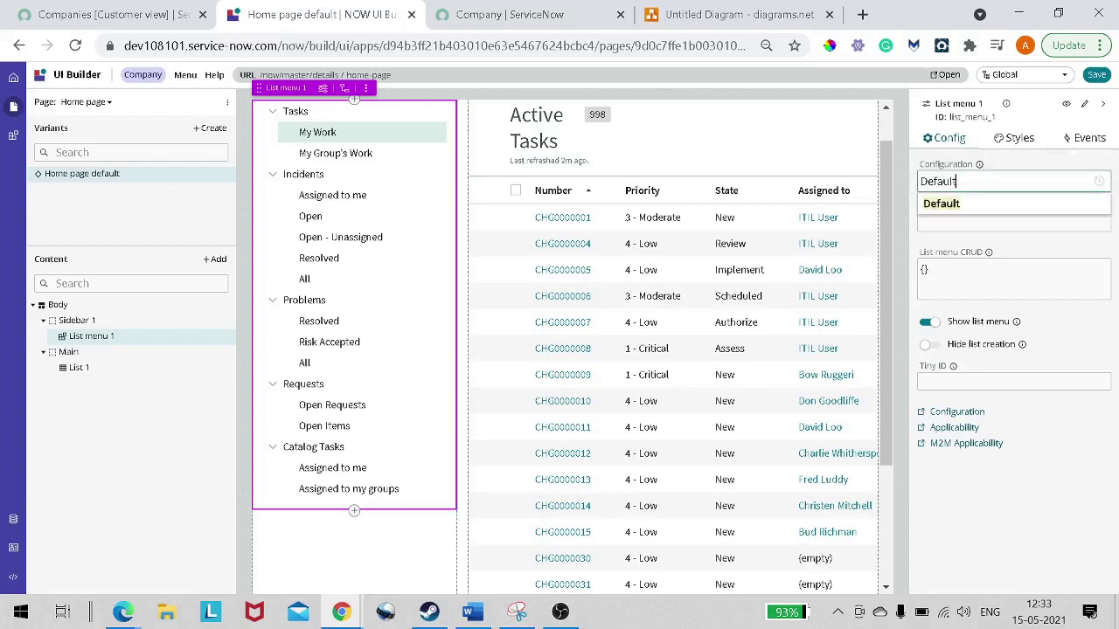
Clear the list menu's configuration and choose Default for it again.
key("ctrl+a")
key("BackSpace")
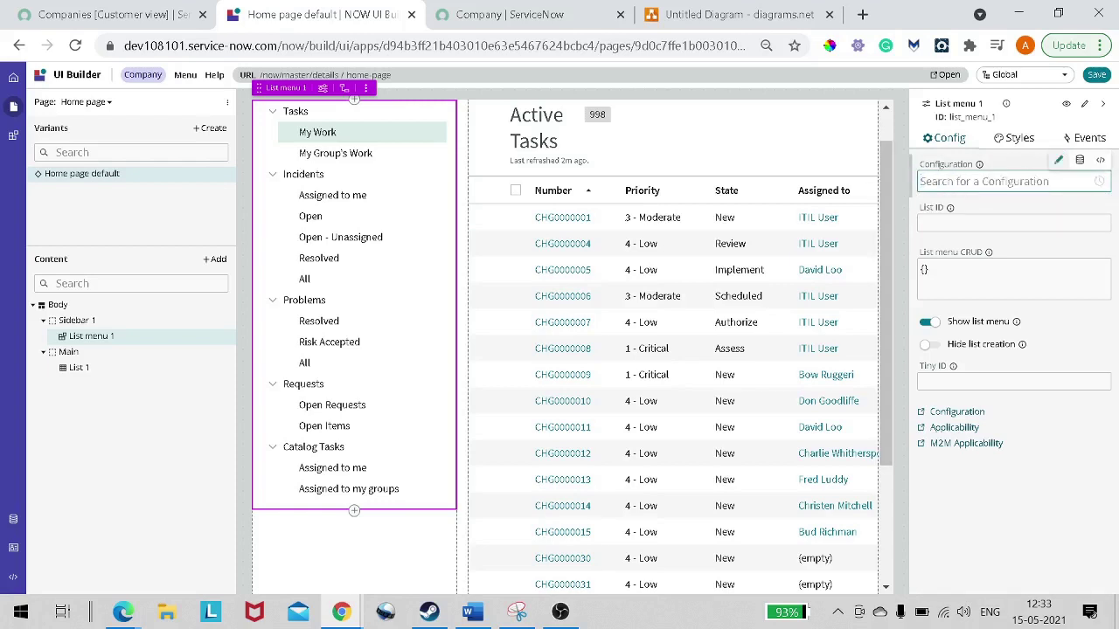
mouse_move(1057, 213)
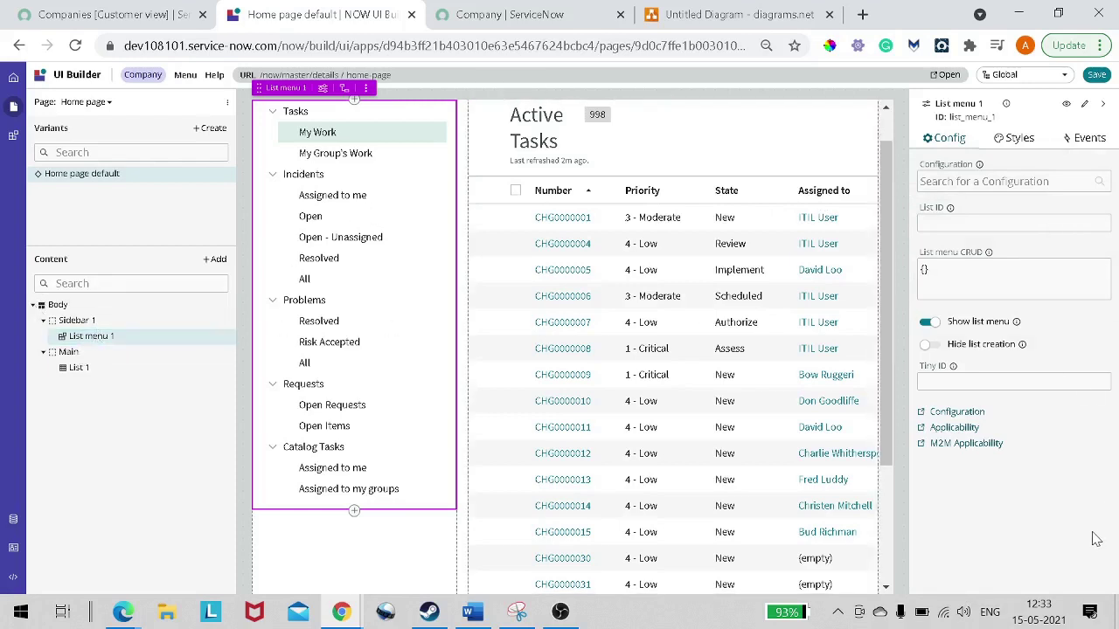
mouse_move(974, 274)
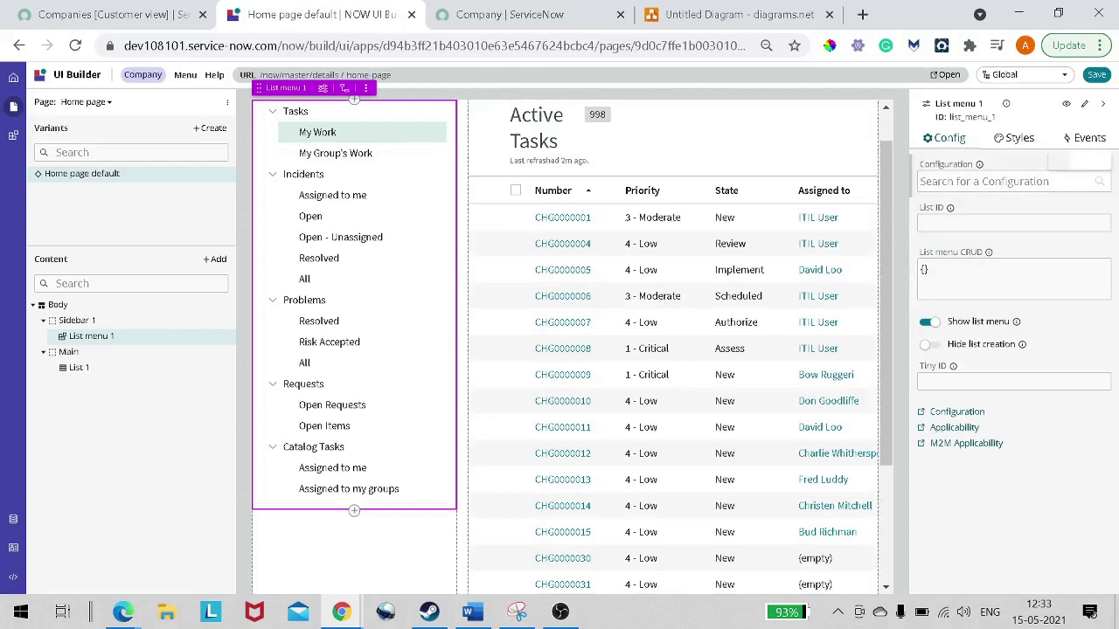
left_click(962, 181)
left_click(935, 201)
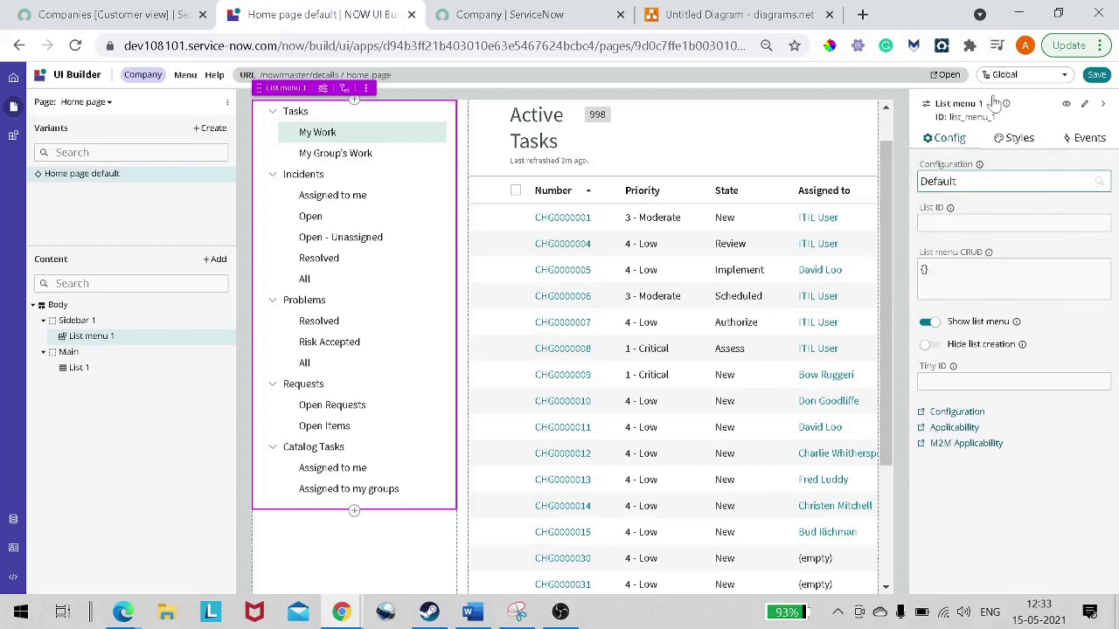
Open the UX List Menu Configurations from the list menu settings and save a new configuration named Company.
left_click(957, 412)
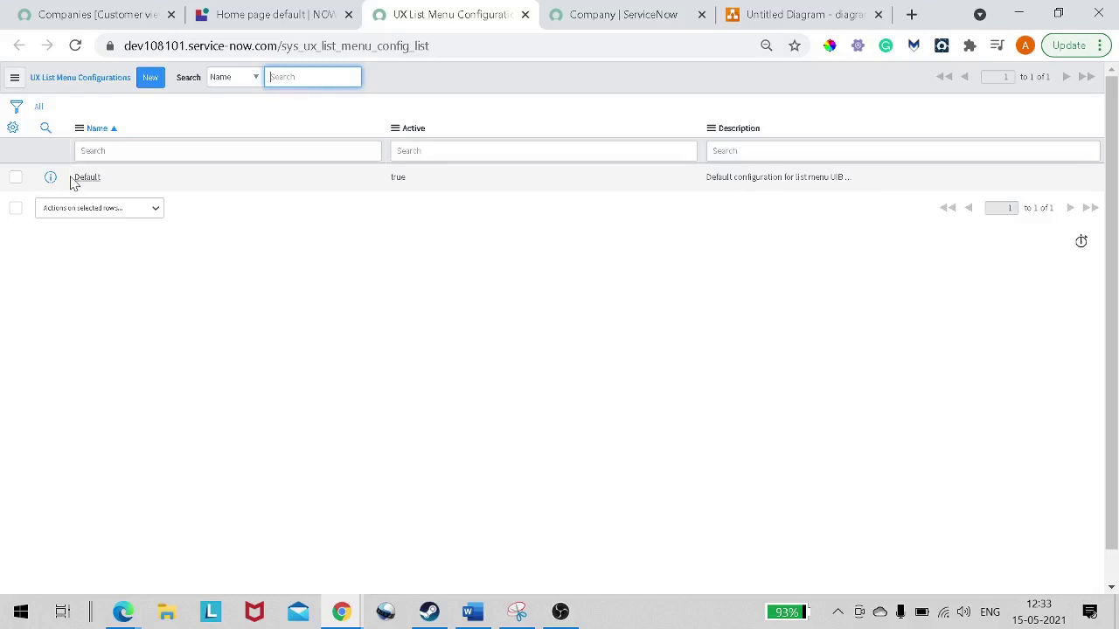
left_click_drag(74, 184, 815, 178)
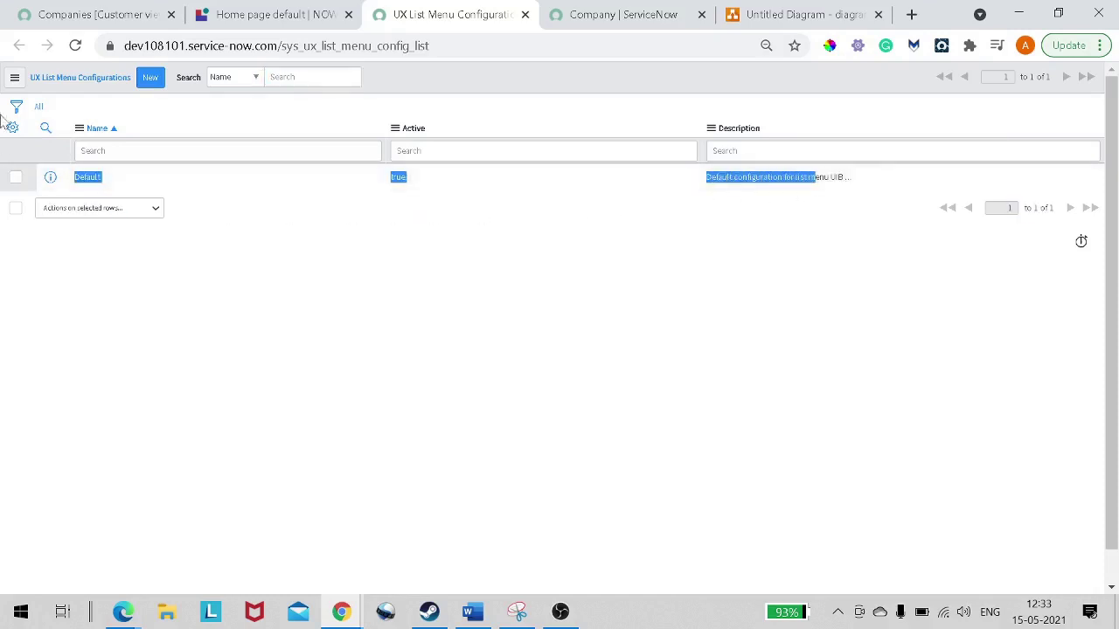
left_click(151, 79)
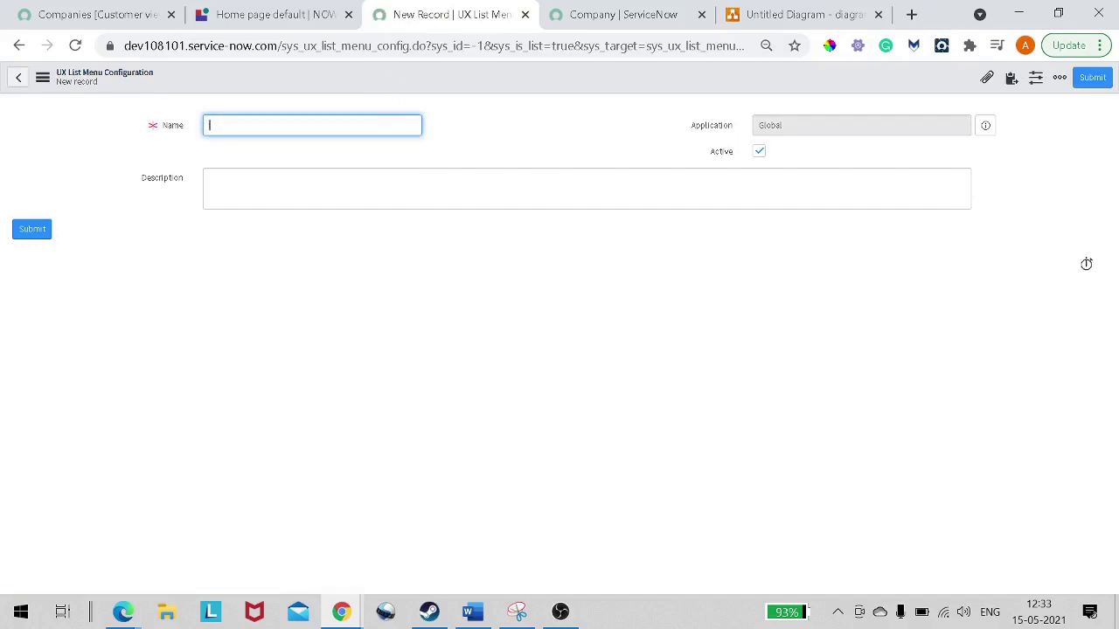
type("Company")
right_click(372, 70)
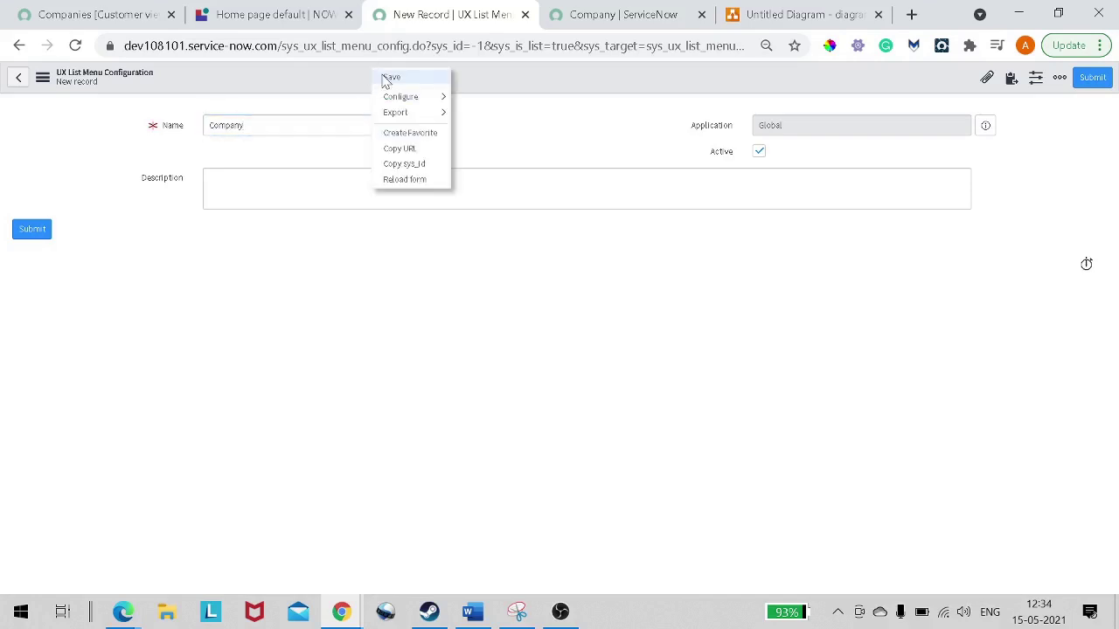
left_click(386, 77)
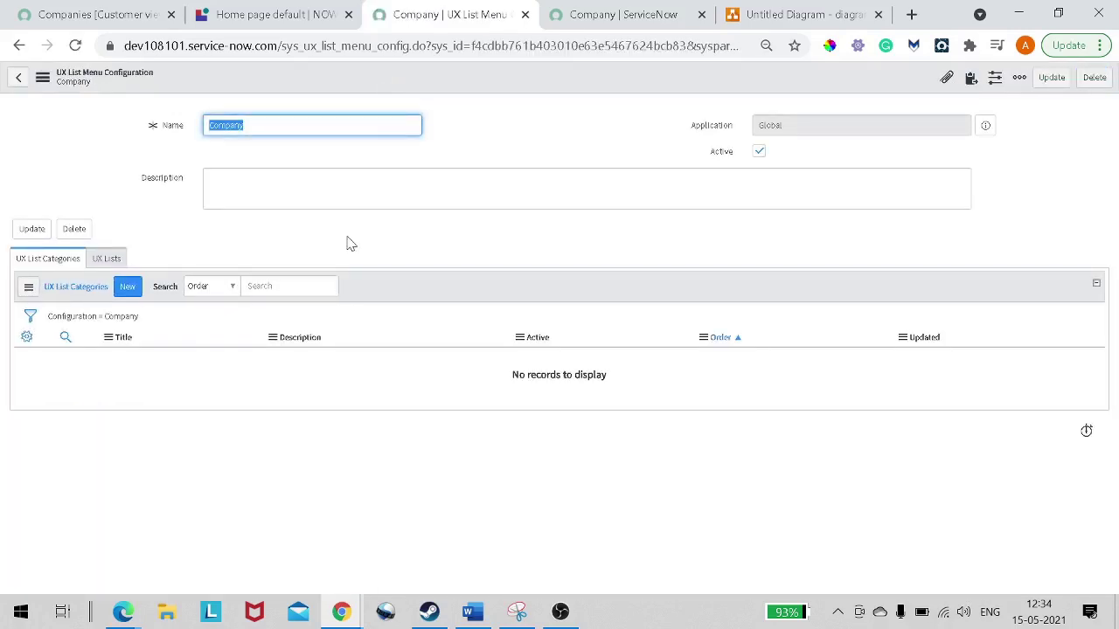
Start a UX list category under the Company configuration with the title CompanyListCategeory and order 0.
left_click(305, 174)
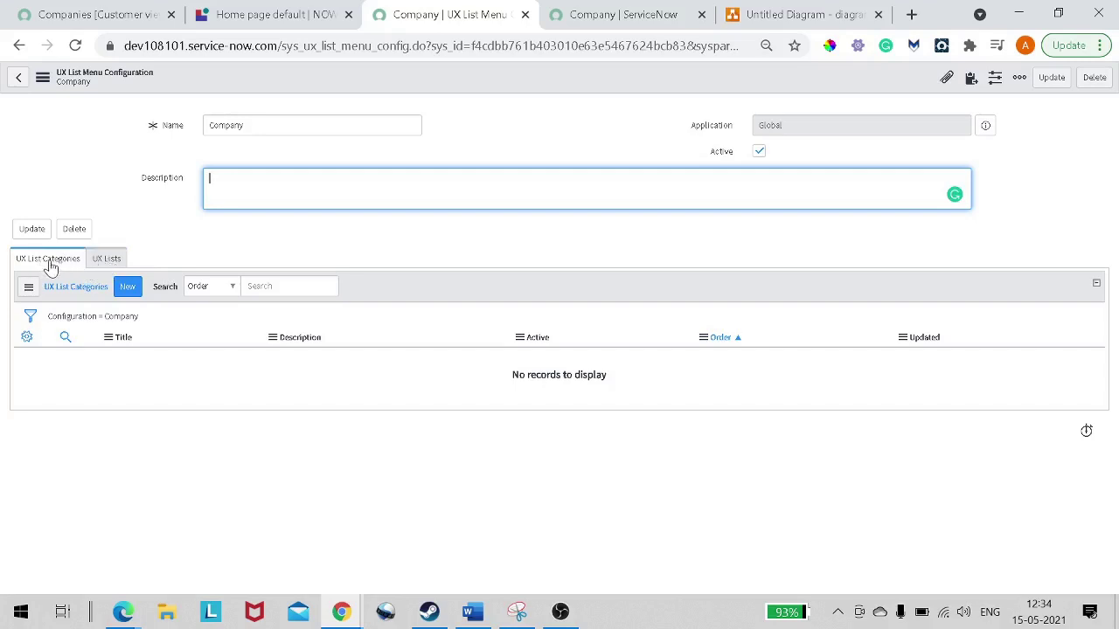
left_click(108, 260)
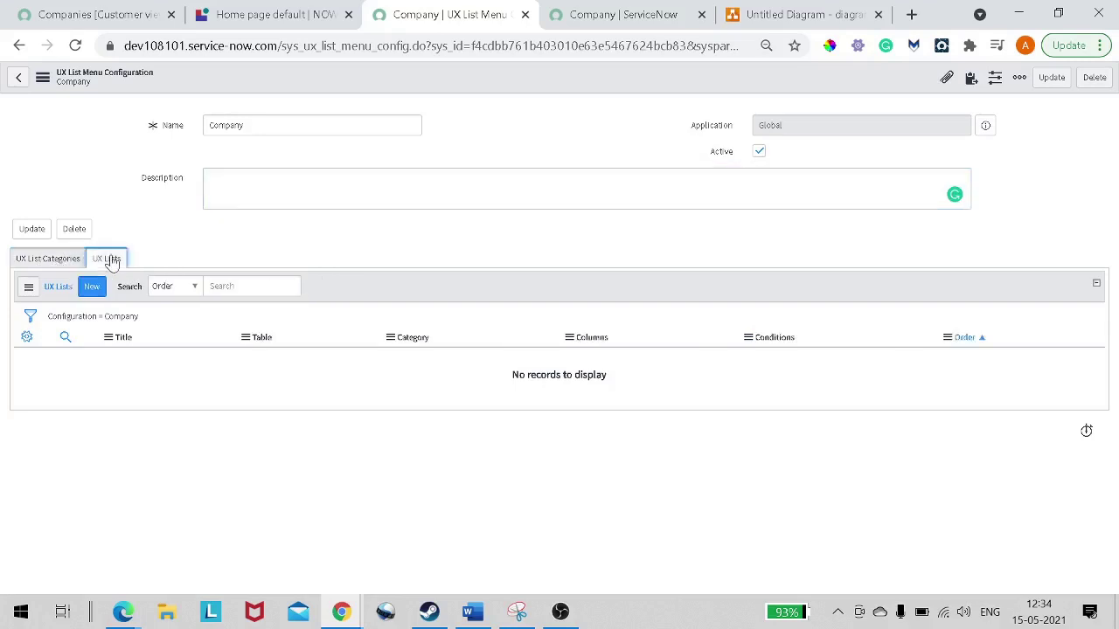
left_click(61, 264)
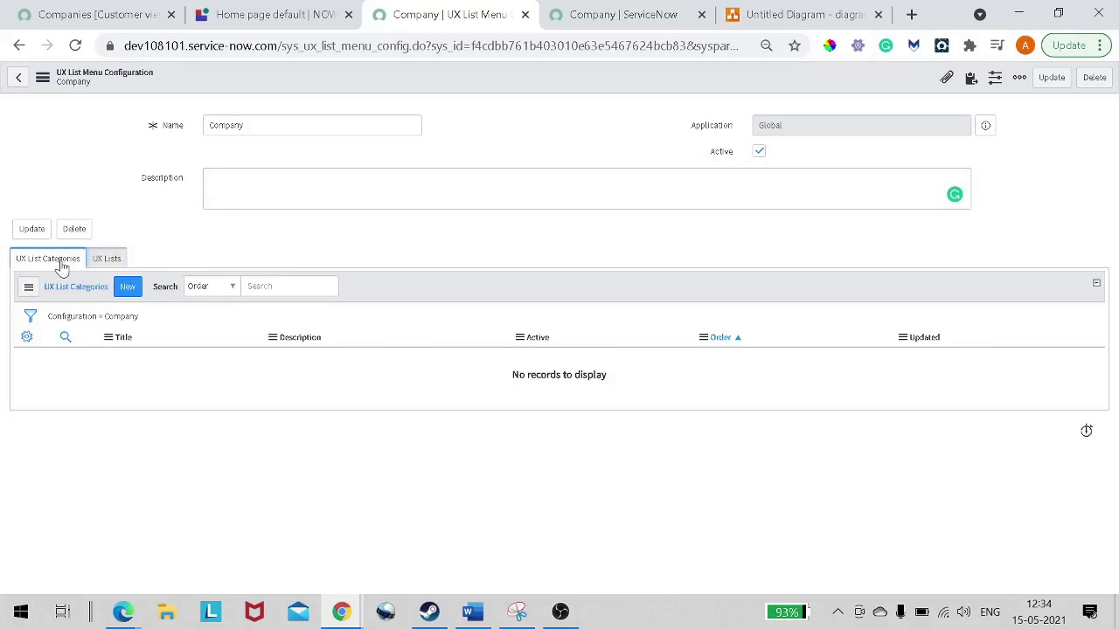
left_click(125, 288)
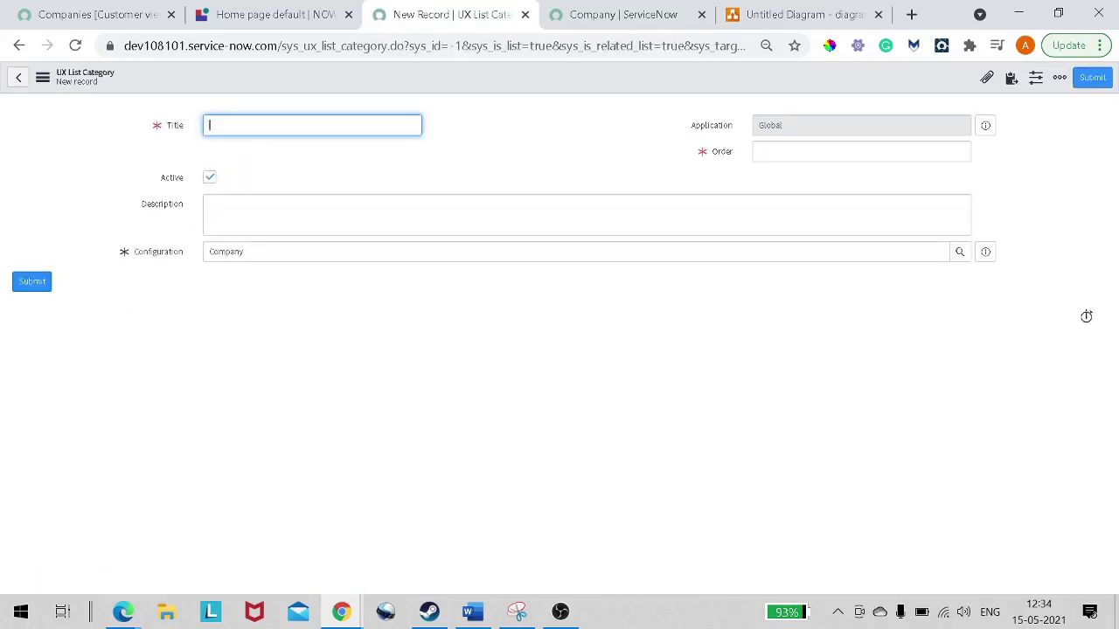
type("Company LISTCategory")
left_click(363, 173)
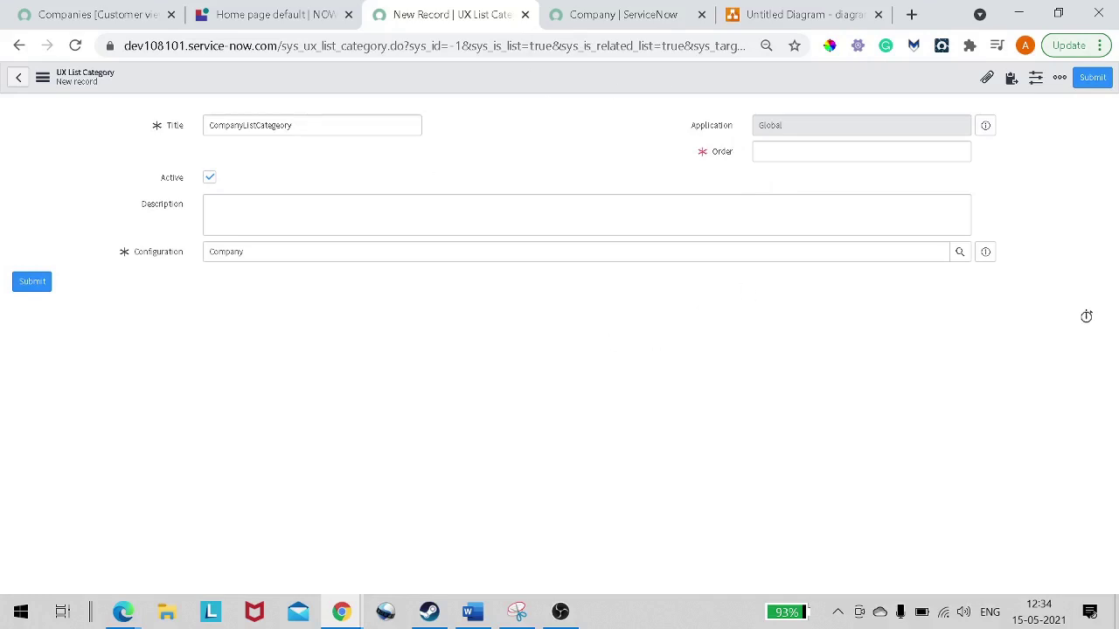
left_click(964, 151)
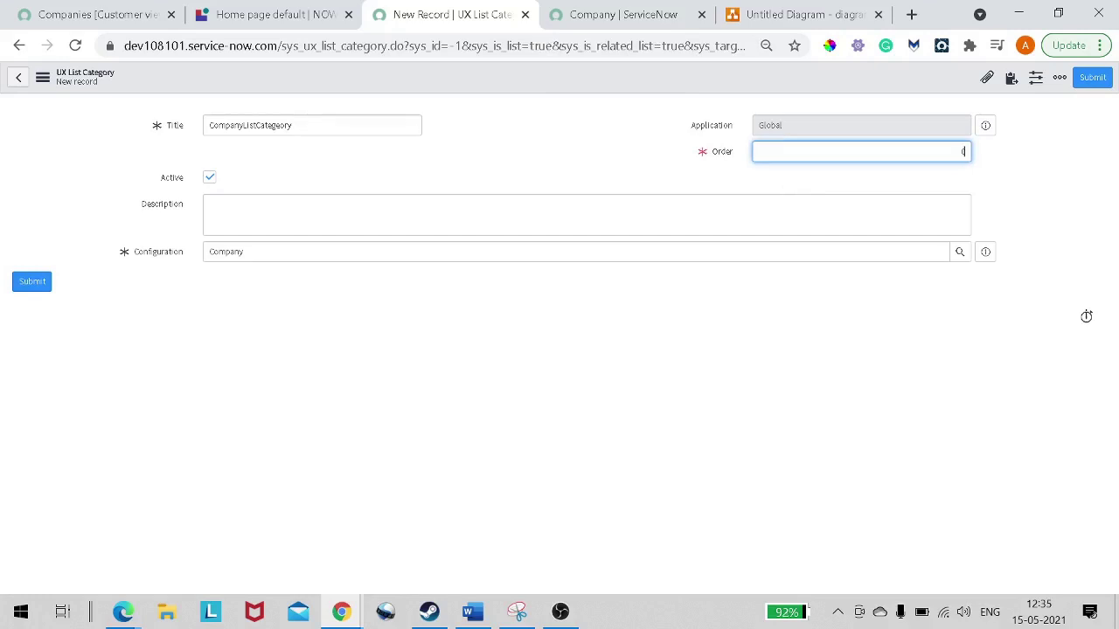
left_click(442, 301)
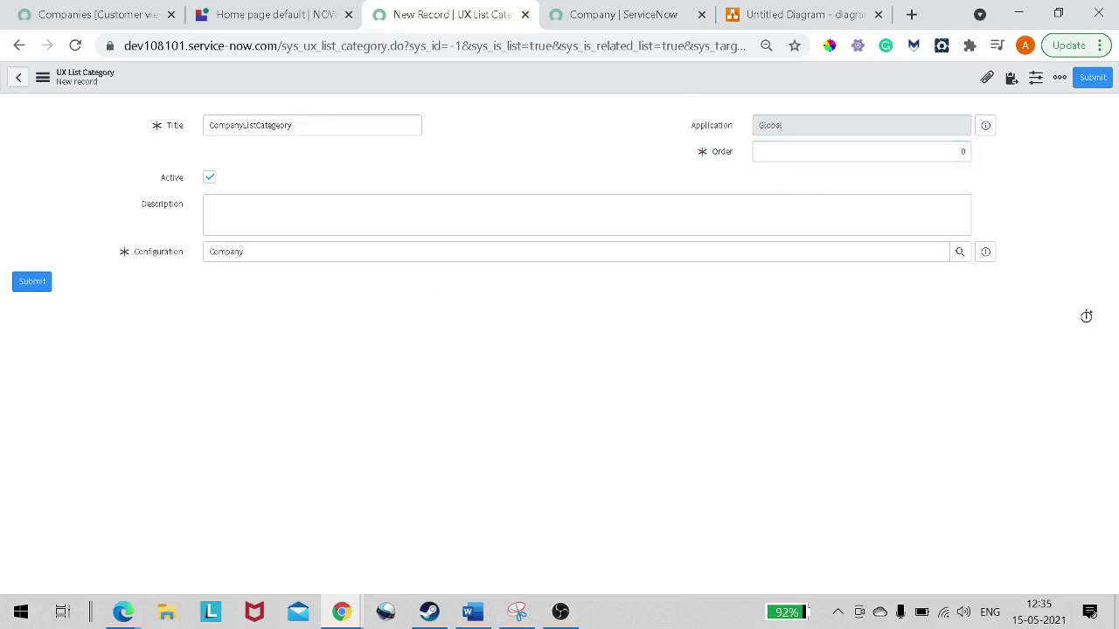
Check the configuration choices for the new category, keep Company and save the category record.
left_click(961, 262)
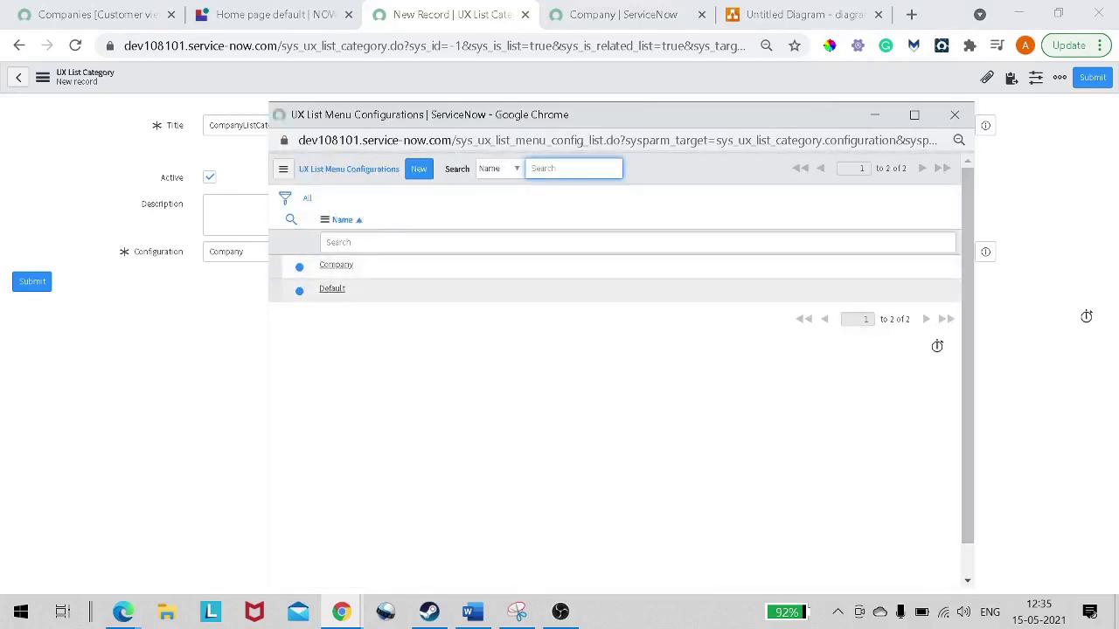
left_click(954, 115)
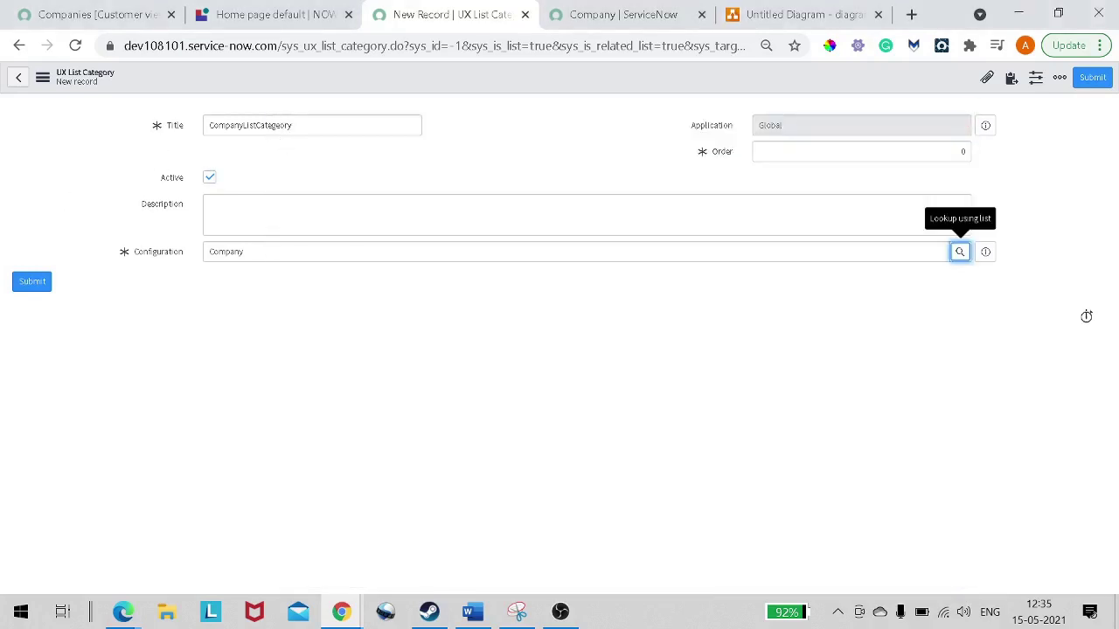
double_click(262, 125)
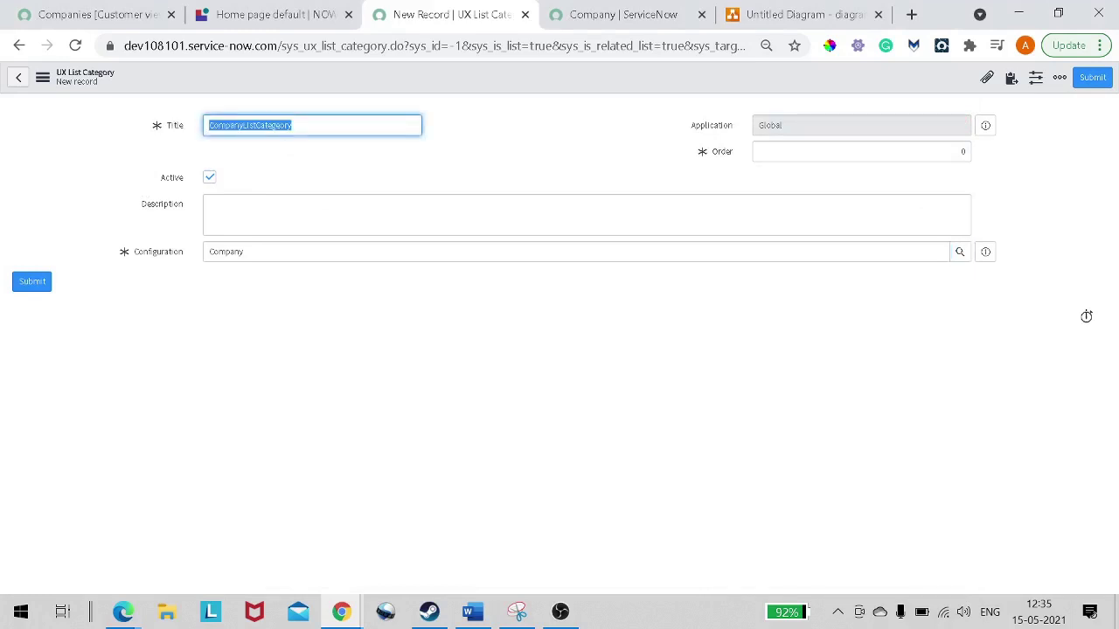
right_click(365, 79)
left_click(385, 85)
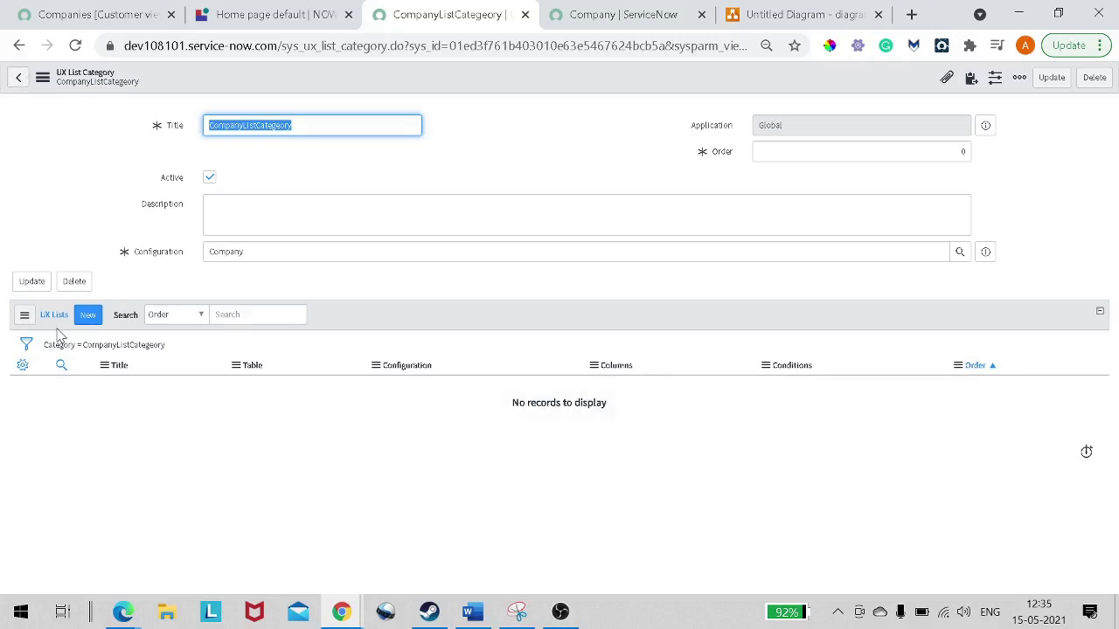
Go back to the Company configuration and start a new UX list titled CompanyList with order 0.
left_click(18, 80)
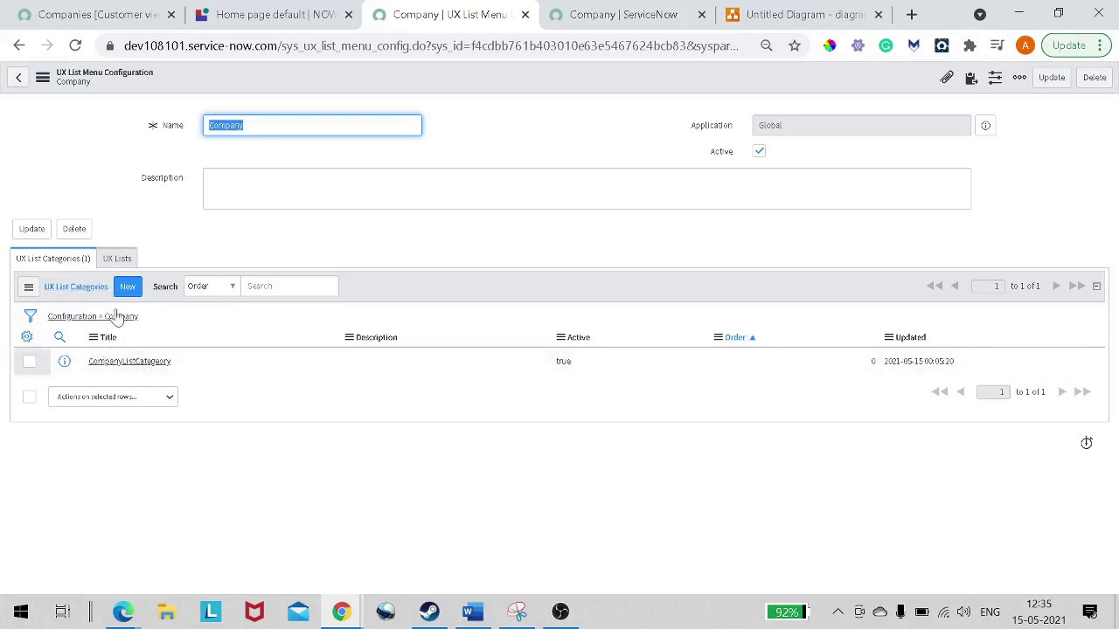
left_click(116, 262)
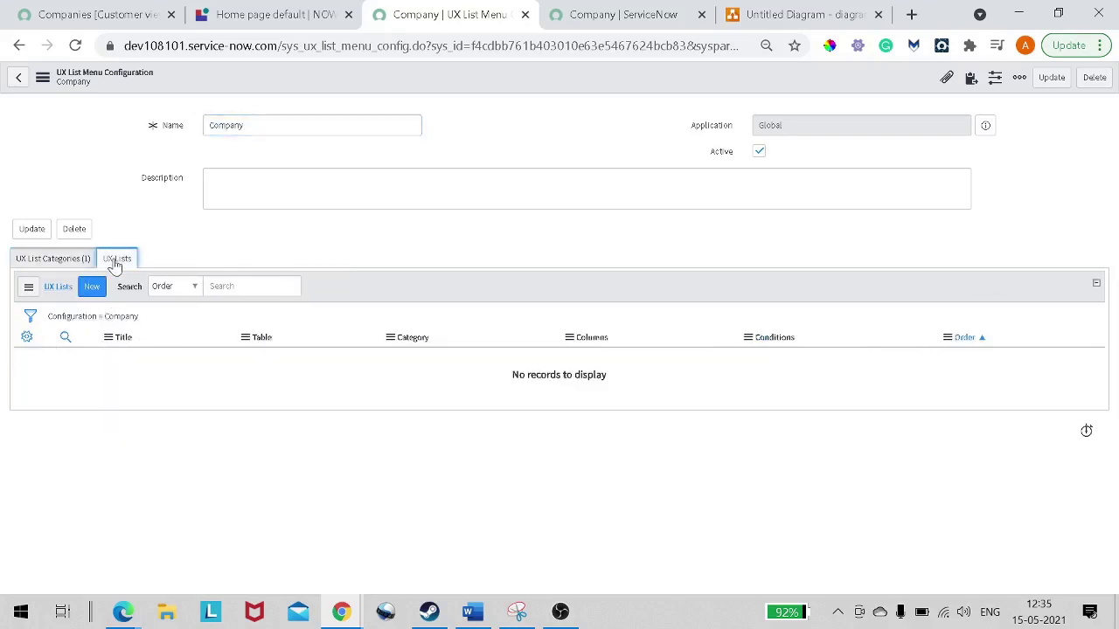
left_click(26, 259)
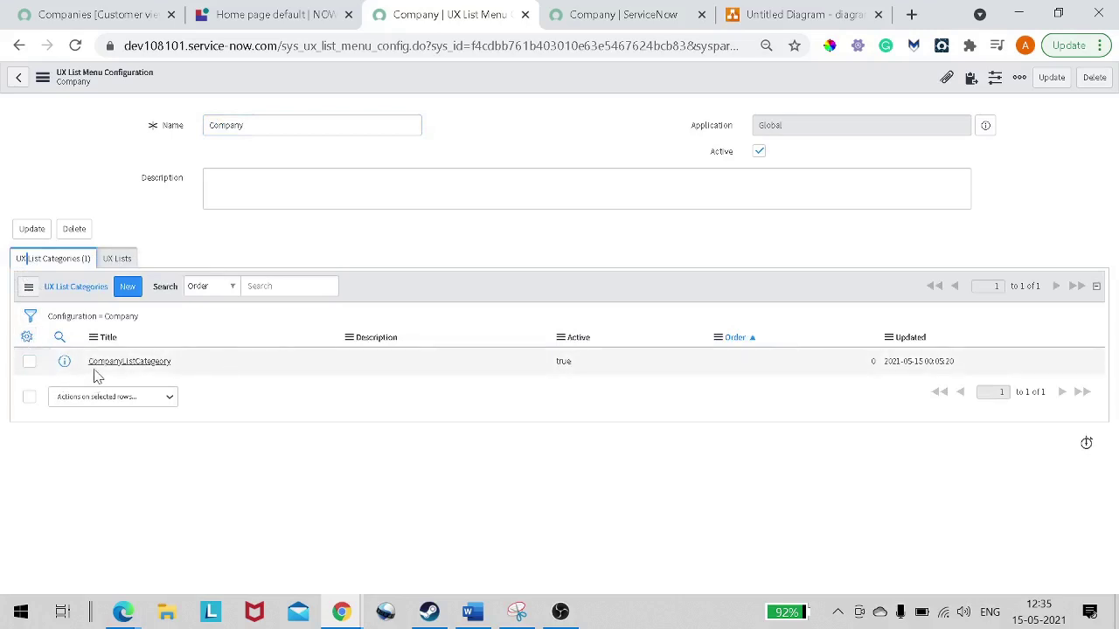
left_click(117, 259)
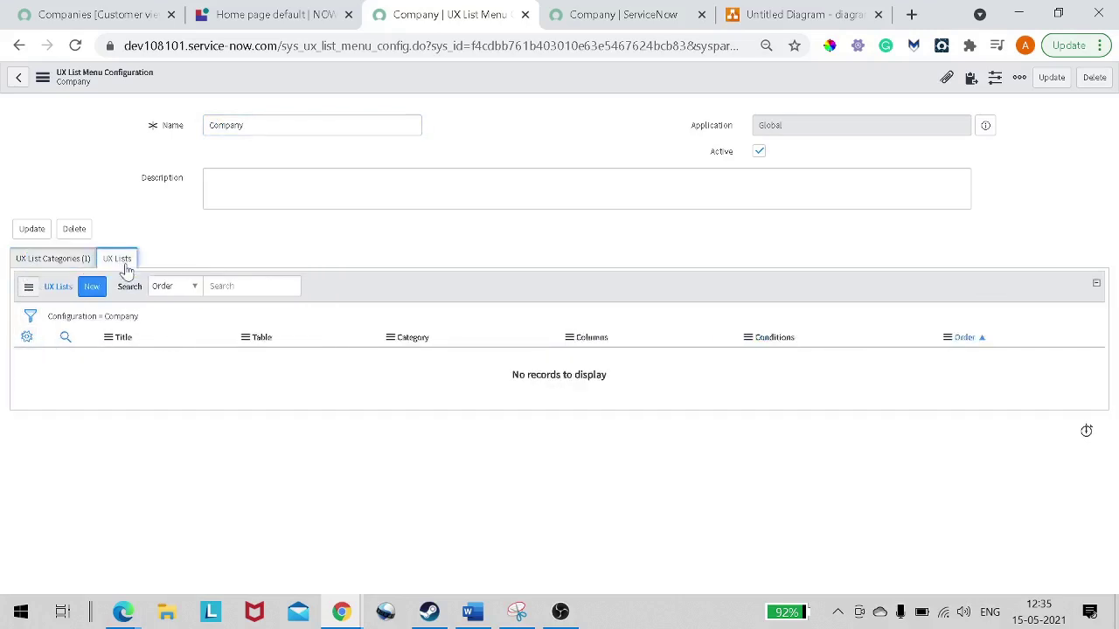
left_click(93, 294)
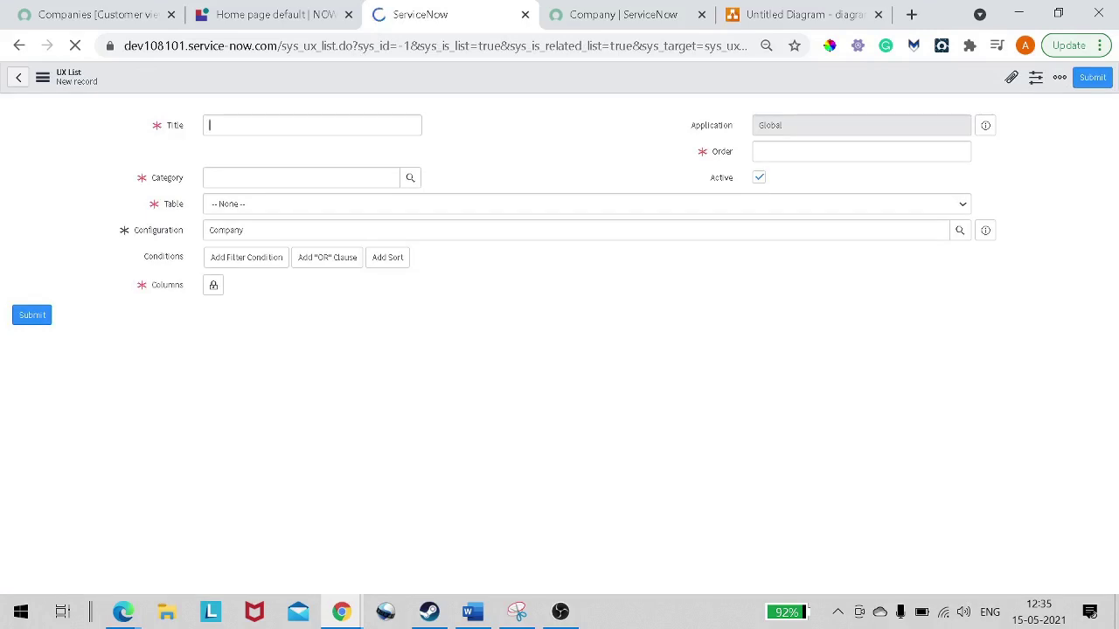
type("Com")
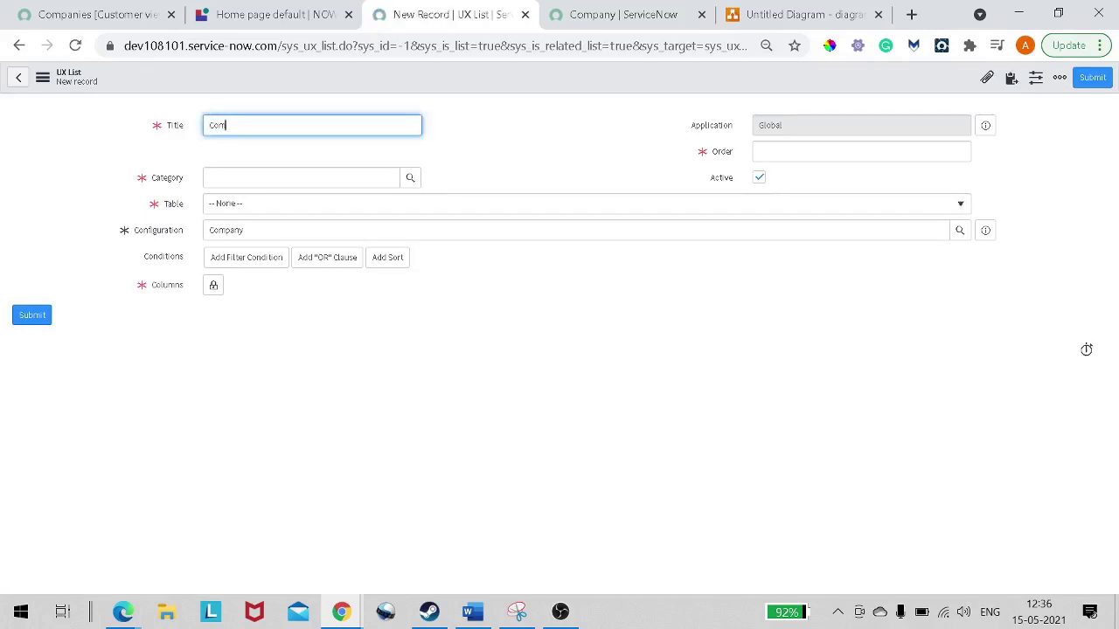
type("panyList")
left_click(964, 151)
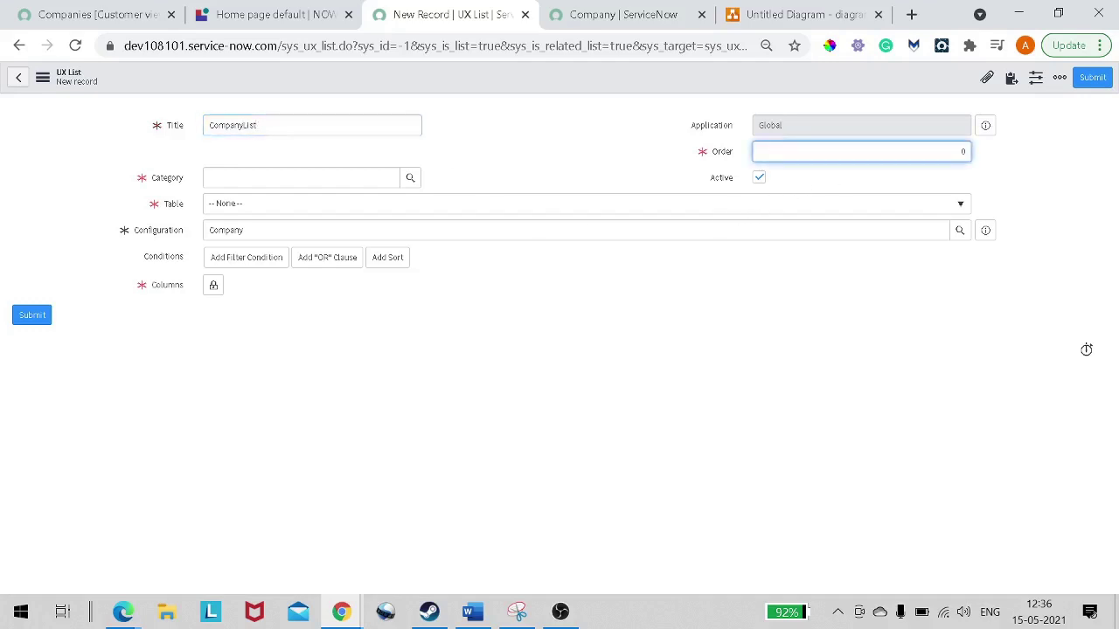
Set the new UX list's category to CompanyListCategeory.
left_click(416, 182)
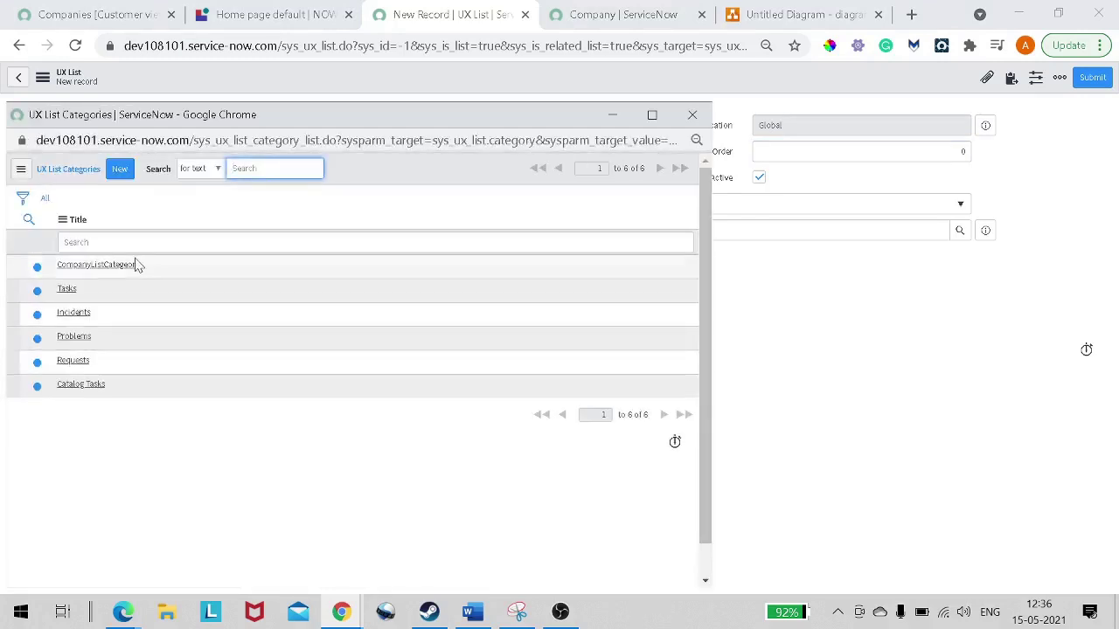
left_click(129, 265)
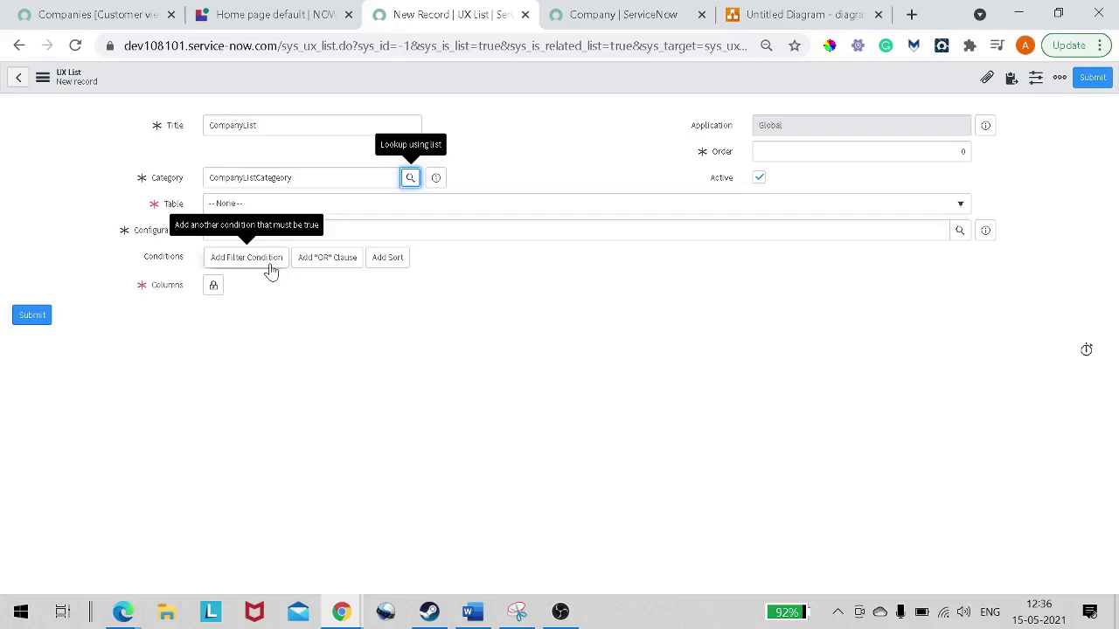
left_click(144, 180)
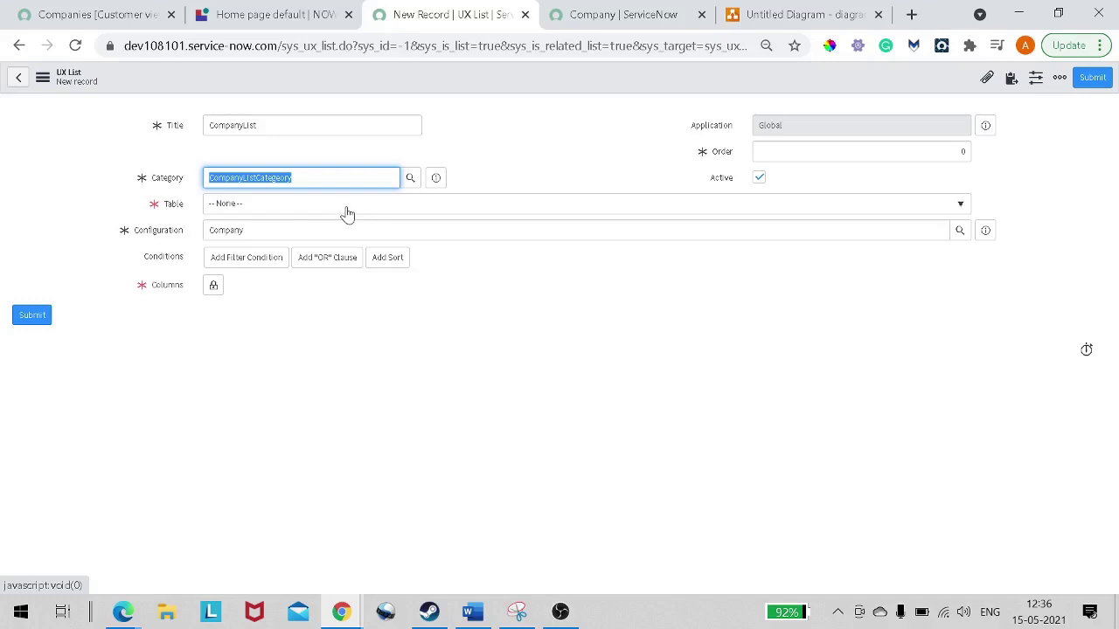
Copy the table name core_company from the Companies list address and set the UX list's table to Company [core_company].
left_click(726, 209)
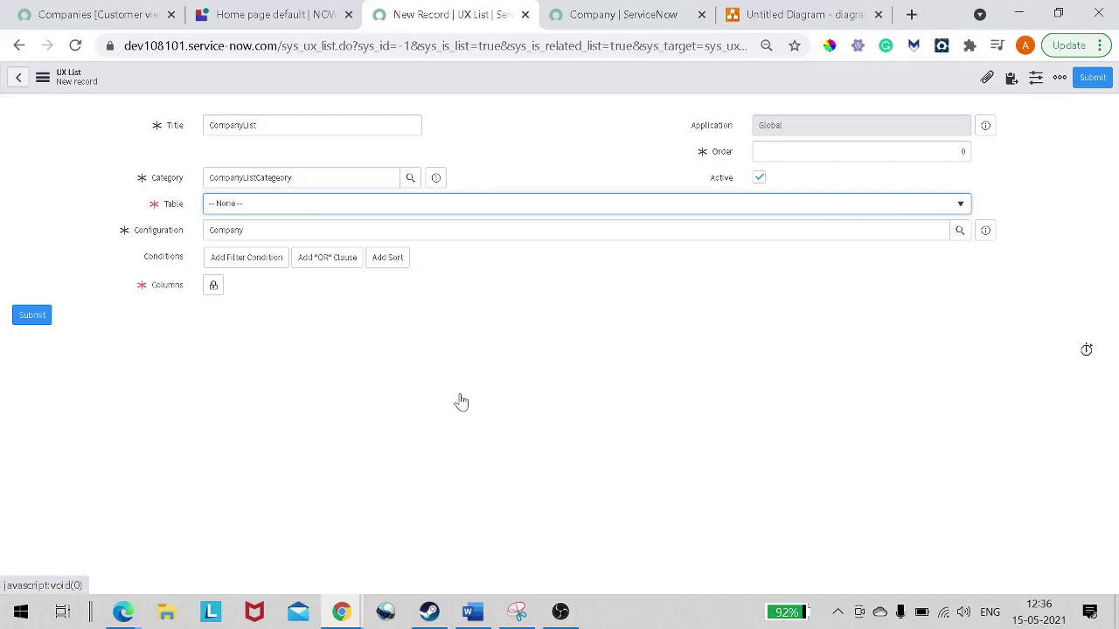
key("Down")
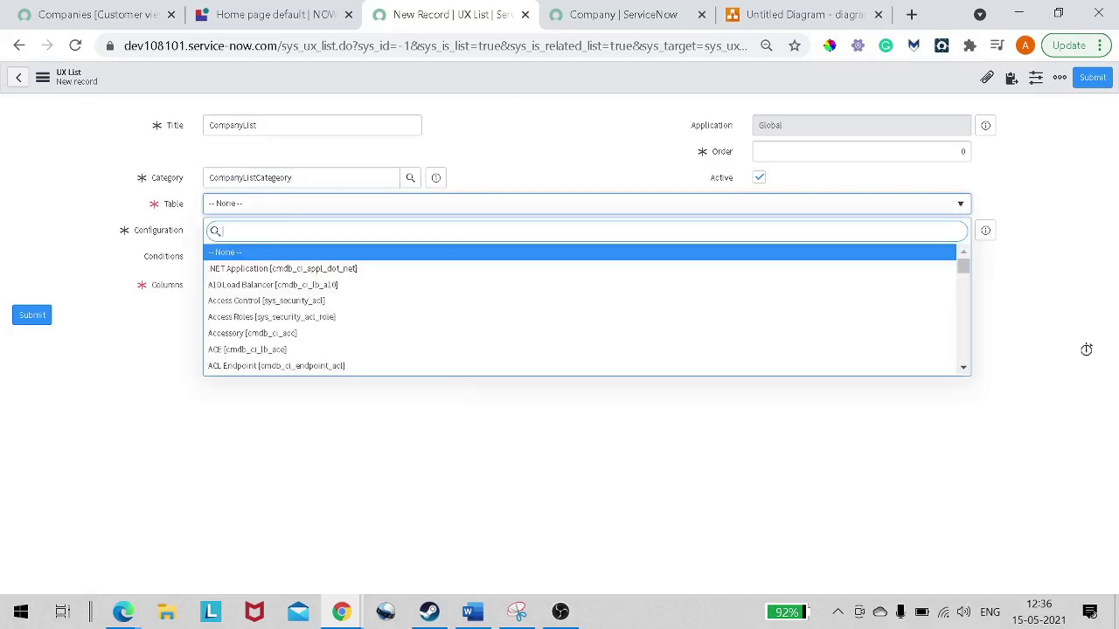
left_click(605, 15)
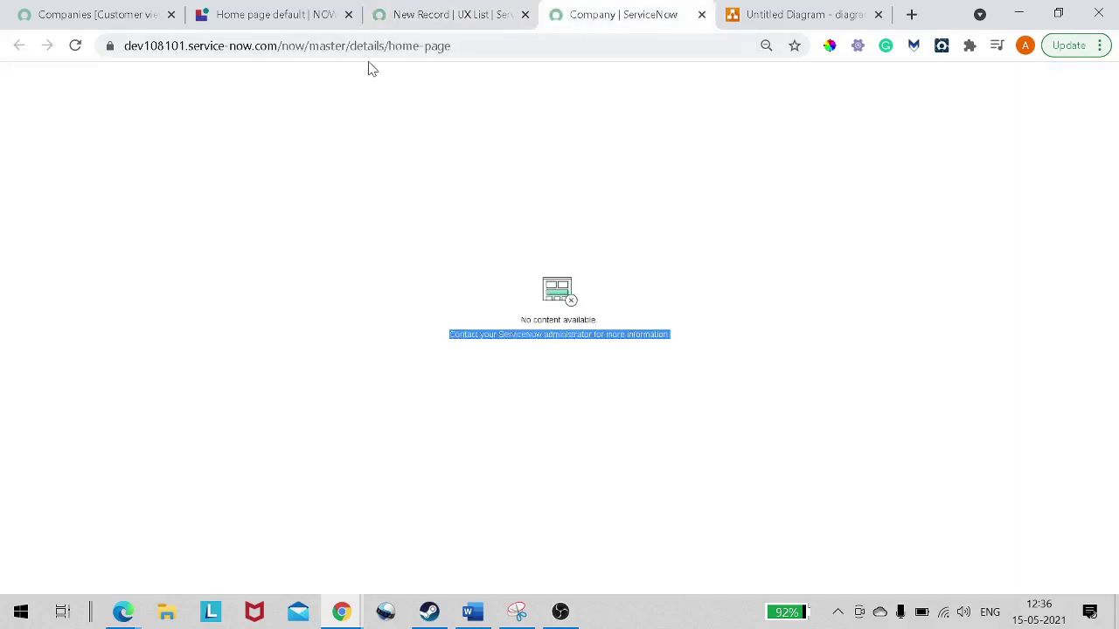
key("ctrl+1")
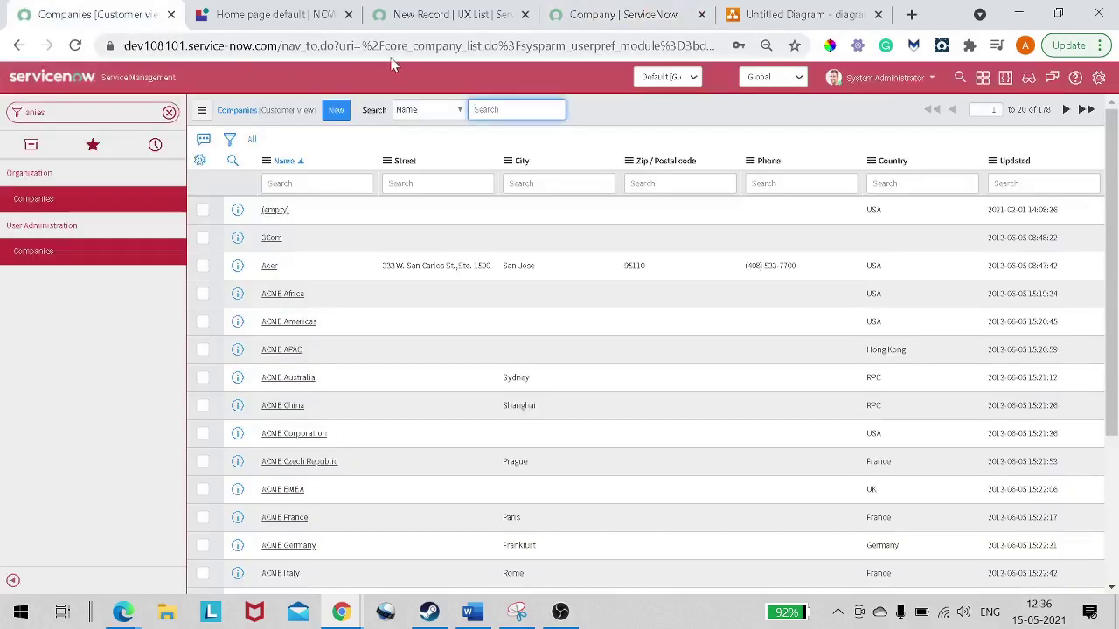
left_click_drag(387, 45, 468, 54)
key("ctrl+c")
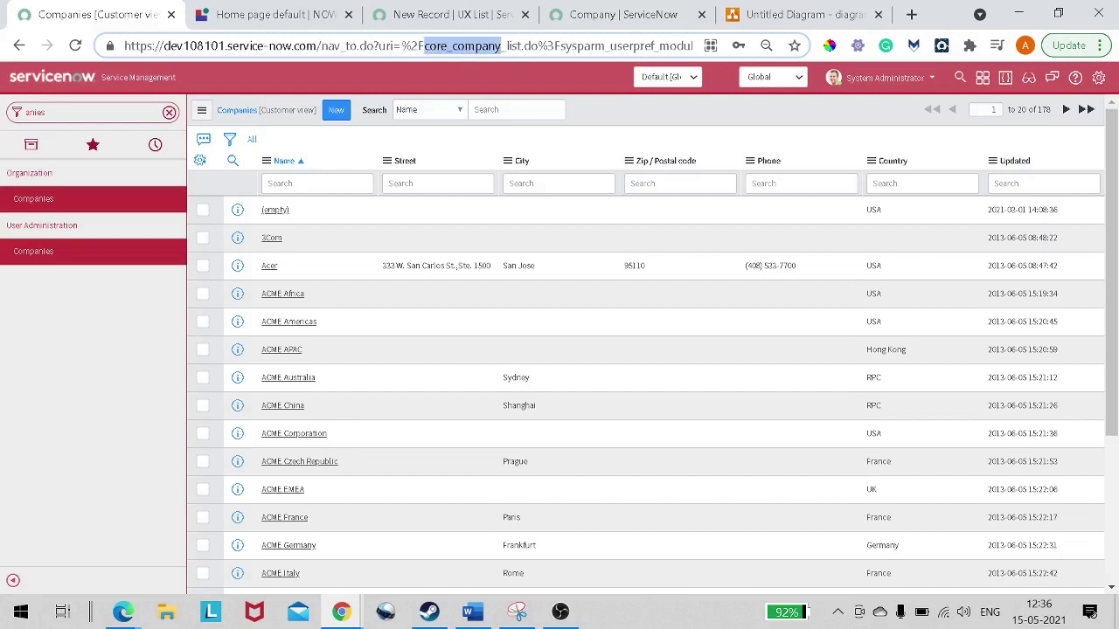
left_click(464, 15)
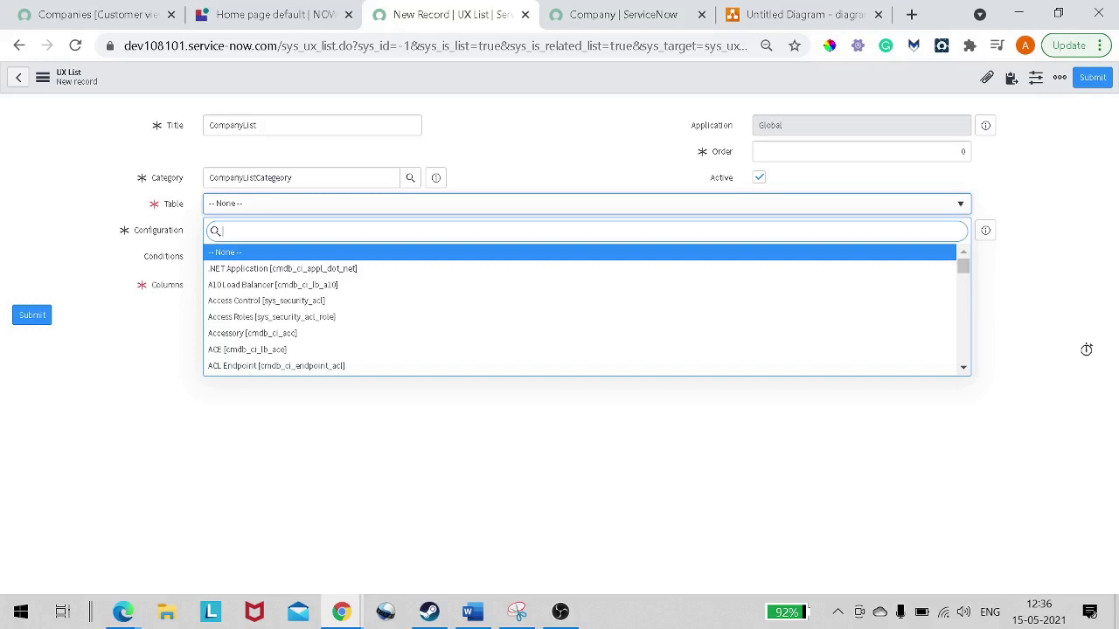
key("ctrl+v")
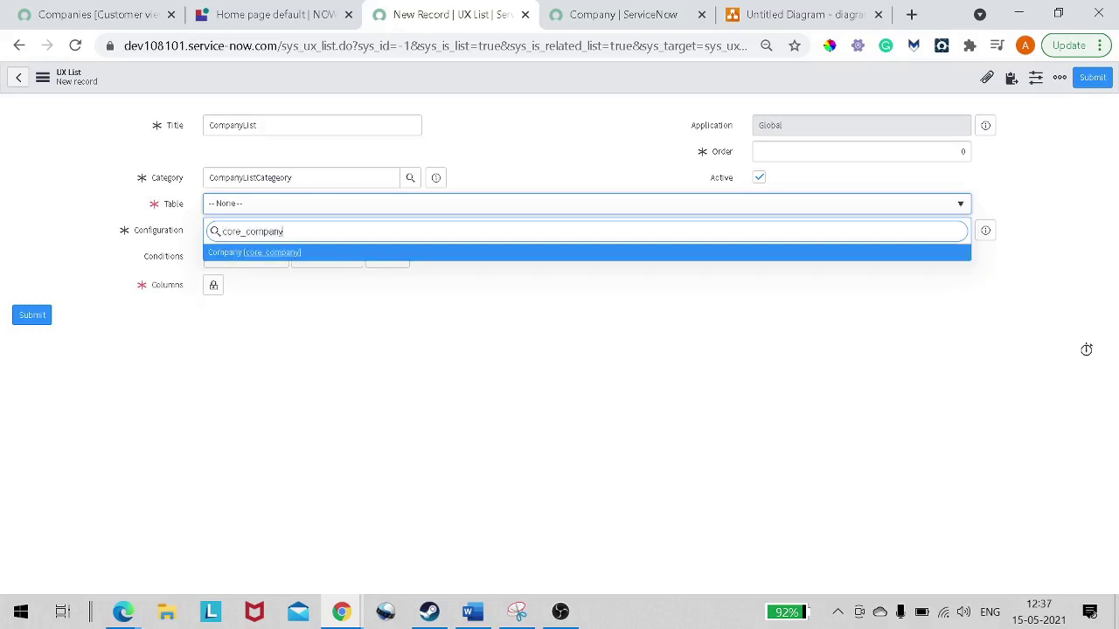
left_click(282, 256)
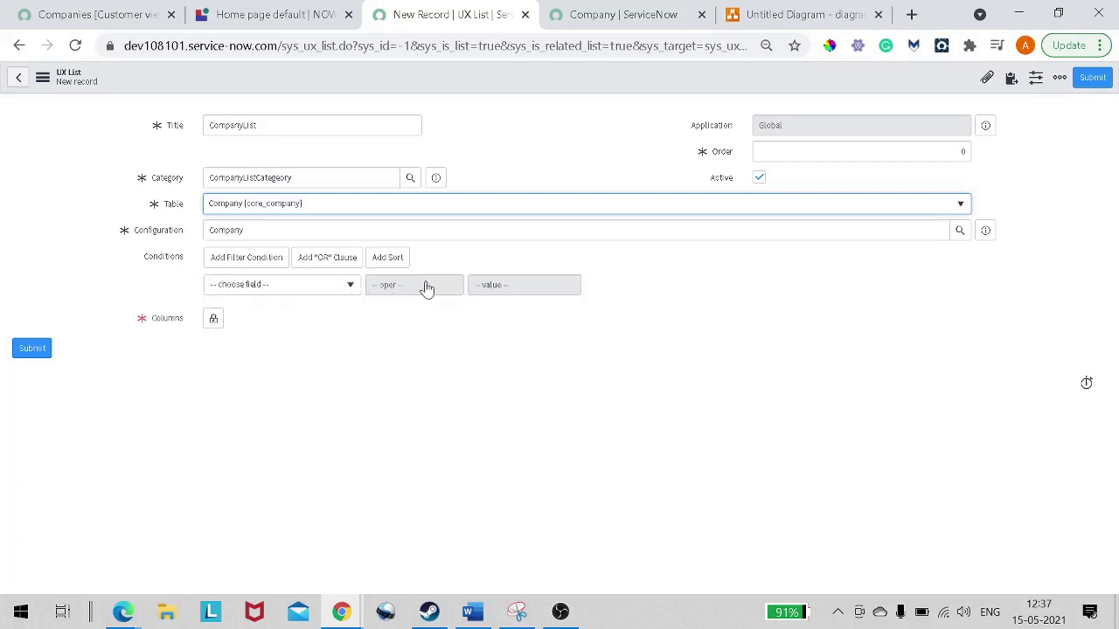
Unlock the UX list's columns and add Name, City and Country to the selected ones.
left_click(213, 318)
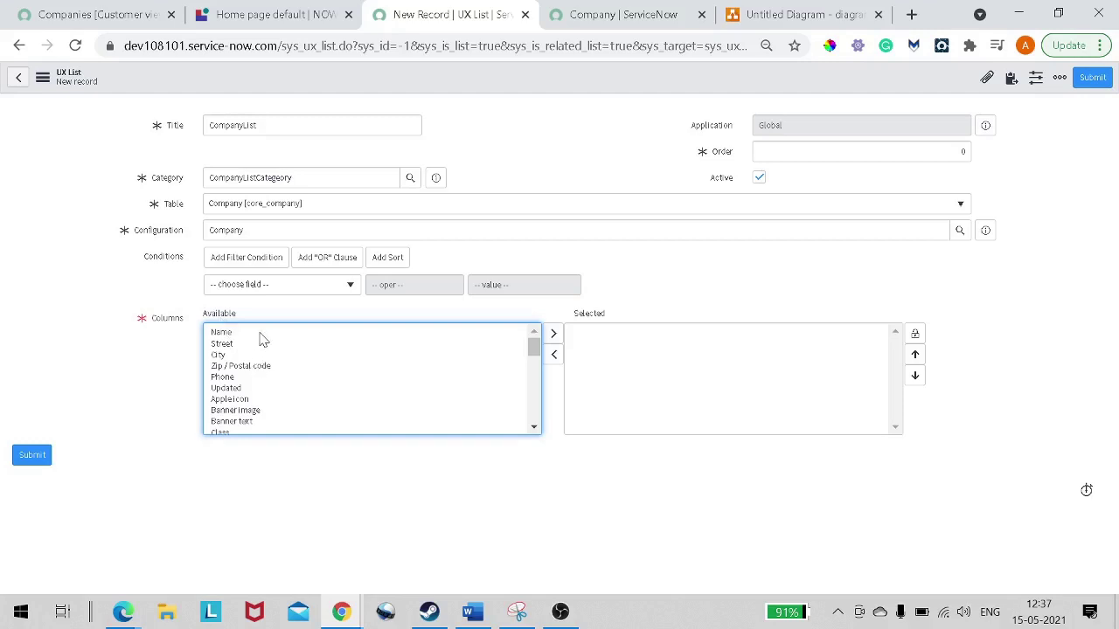
double_click(261, 334)
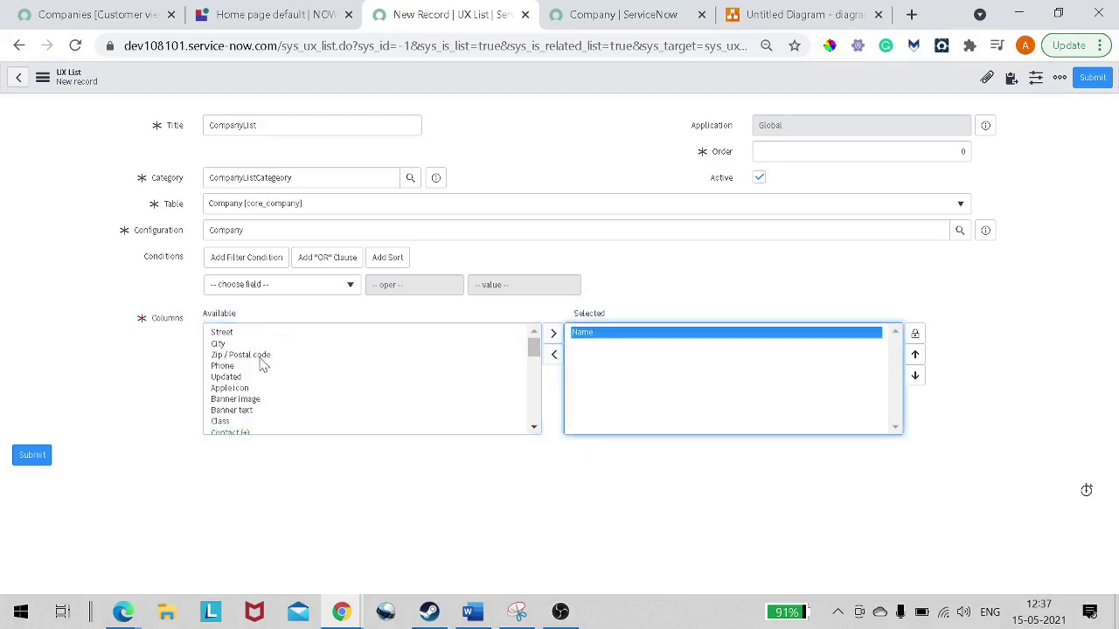
double_click(267, 345)
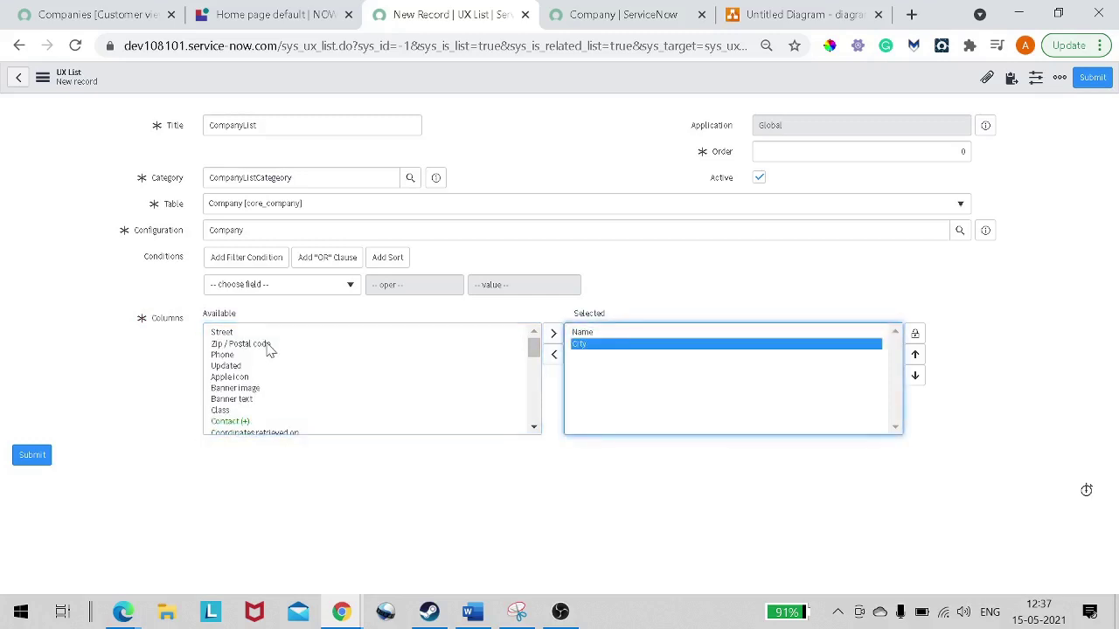
scroll(268, 373, "down", 2)
scroll(267, 373, "up", 1)
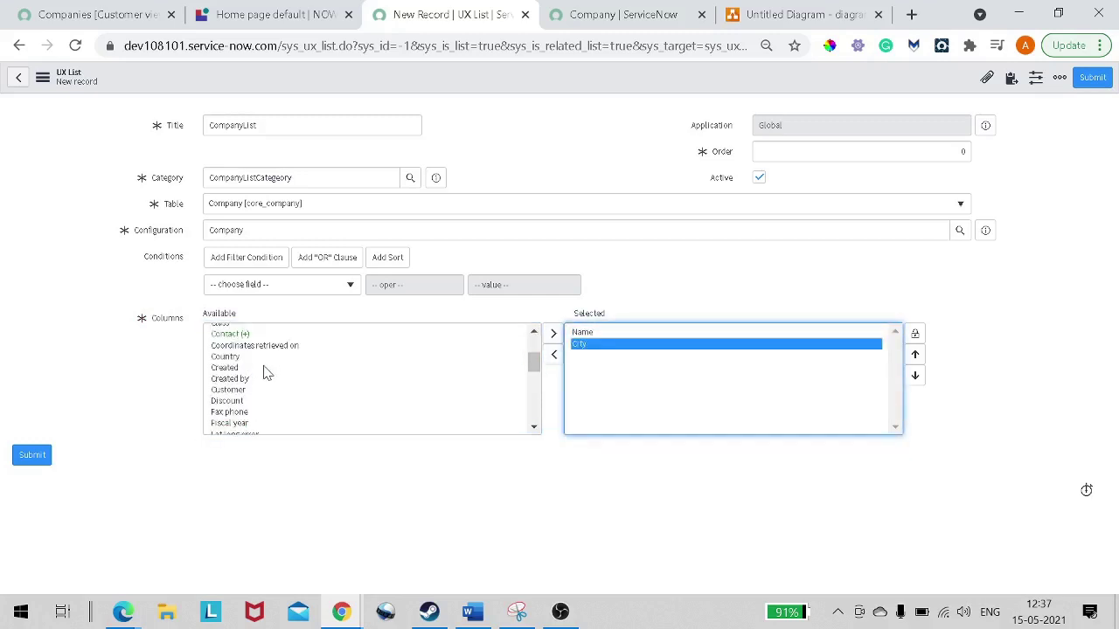
scroll(267, 373, "down", 1)
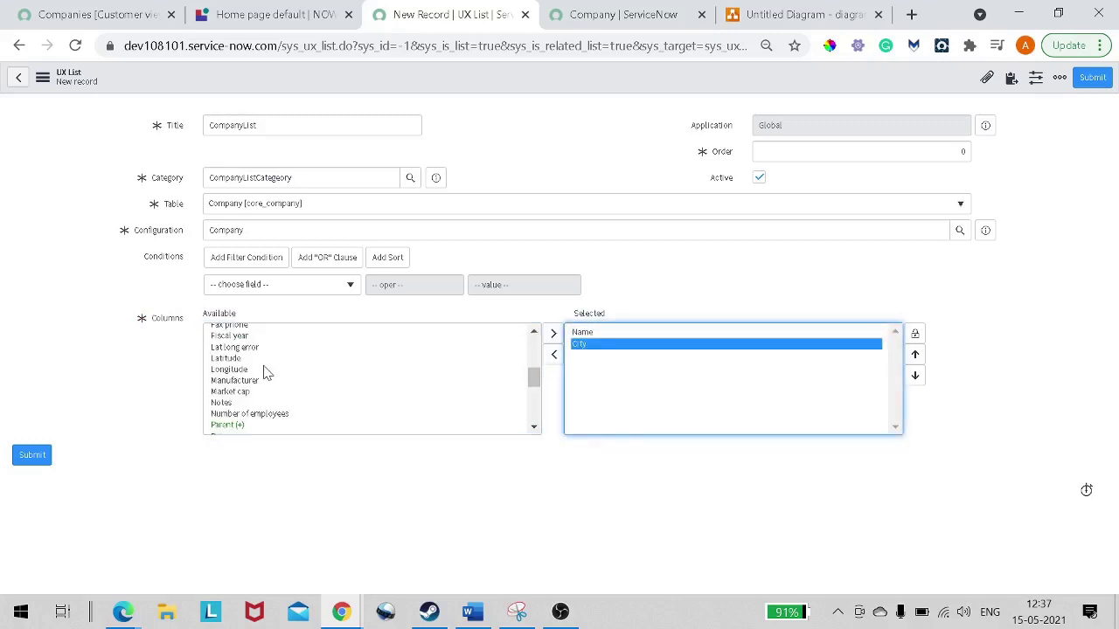
scroll(278, 414, "up", 1)
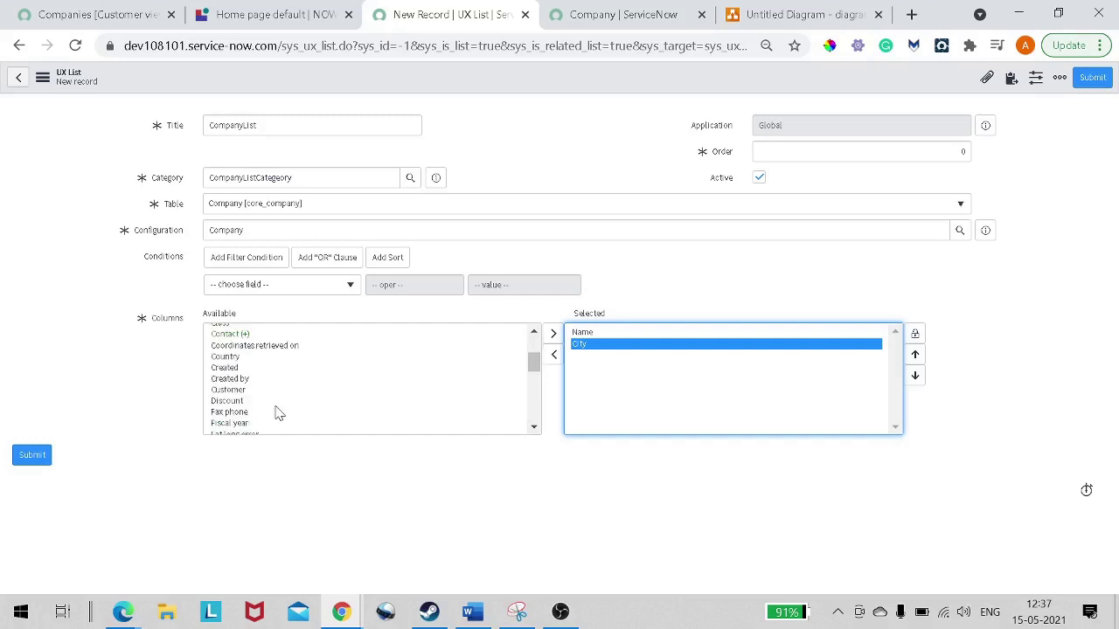
double_click(263, 357)
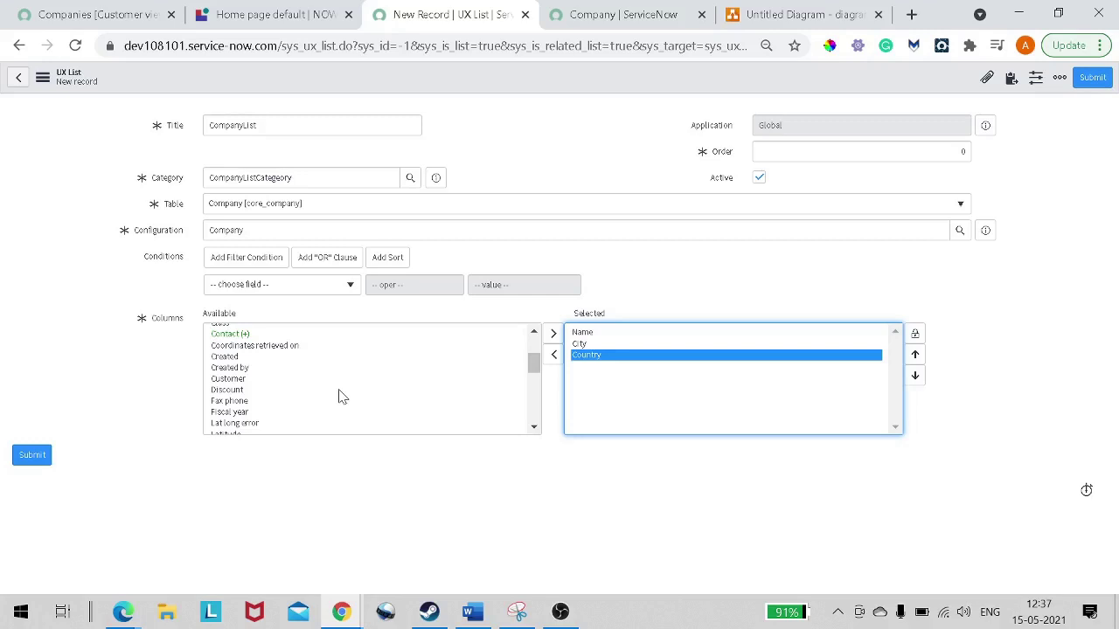
Add the Fax phone and Zip / Postal code columns, order Zip / Postal code directly after Country, and submit the list.
scroll(342, 397, "down", 1)
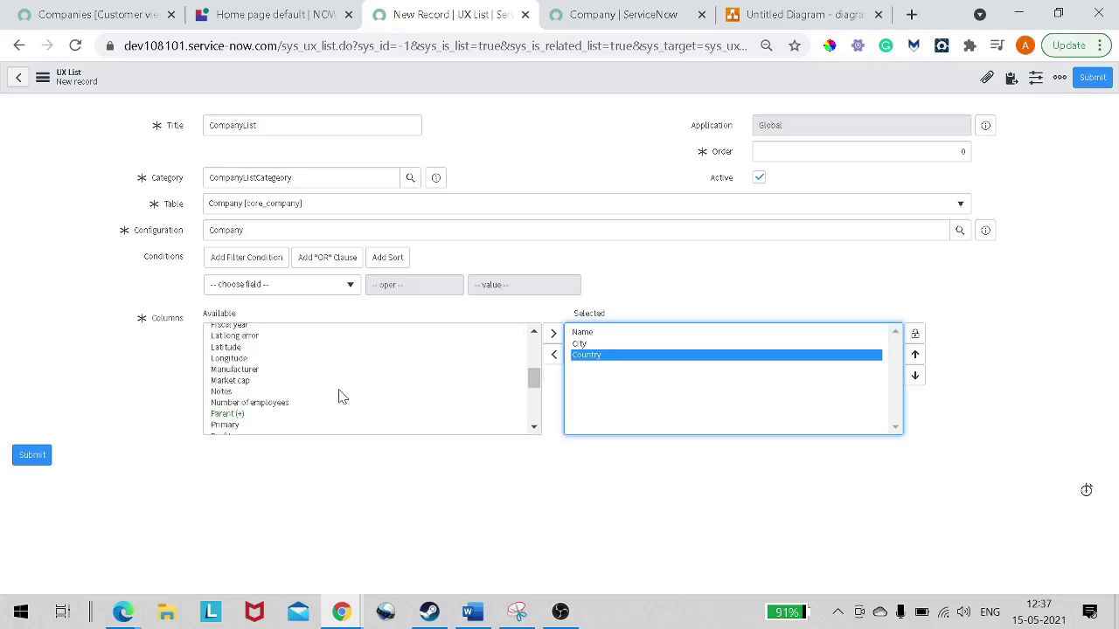
scroll(341, 397, "down", 1)
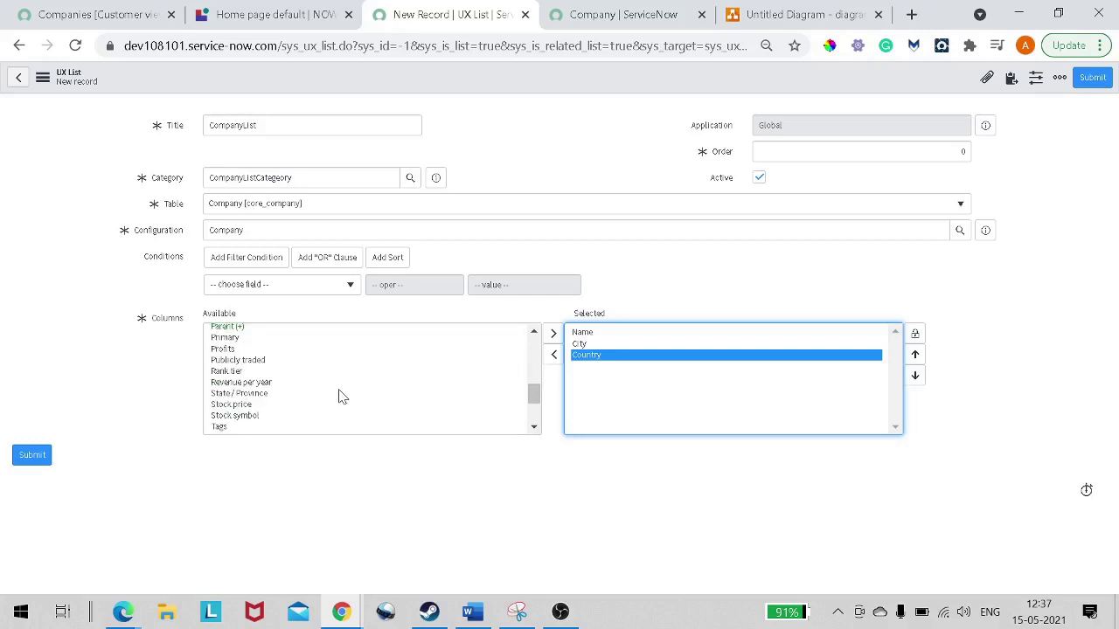
scroll(342, 397, "up", 1)
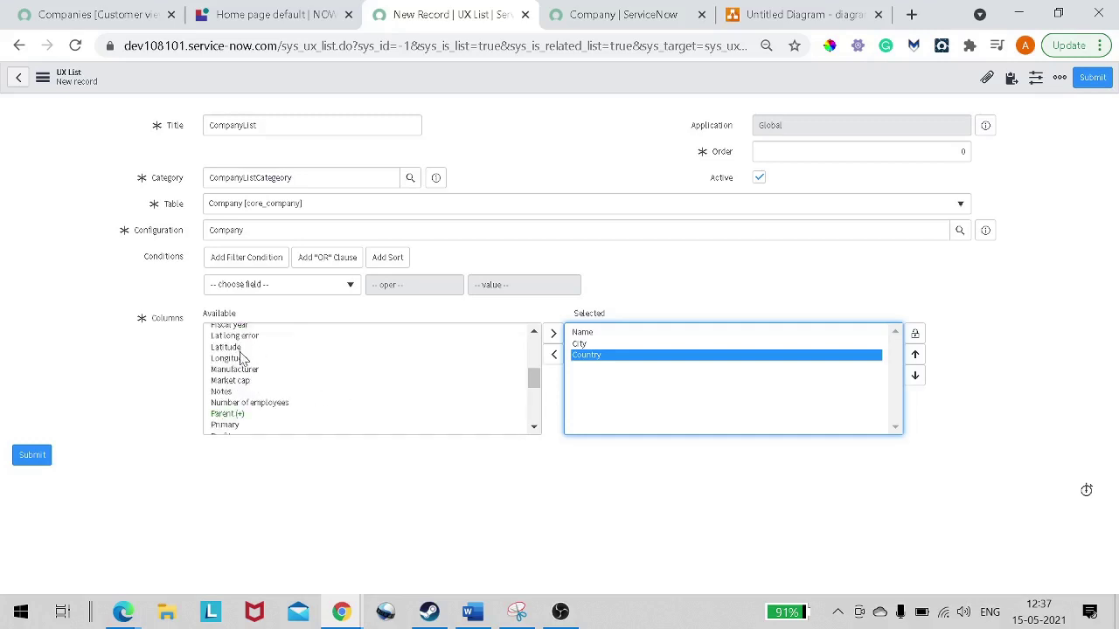
scroll(269, 387, "up", 1)
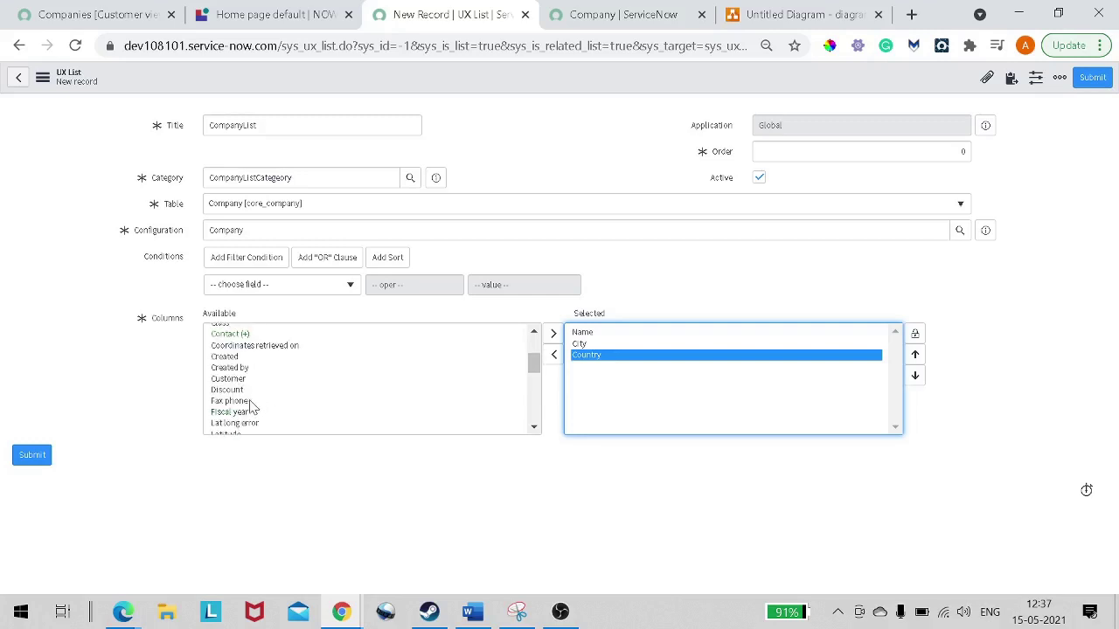
double_click(250, 401)
scroll(271, 379, "up", 1)
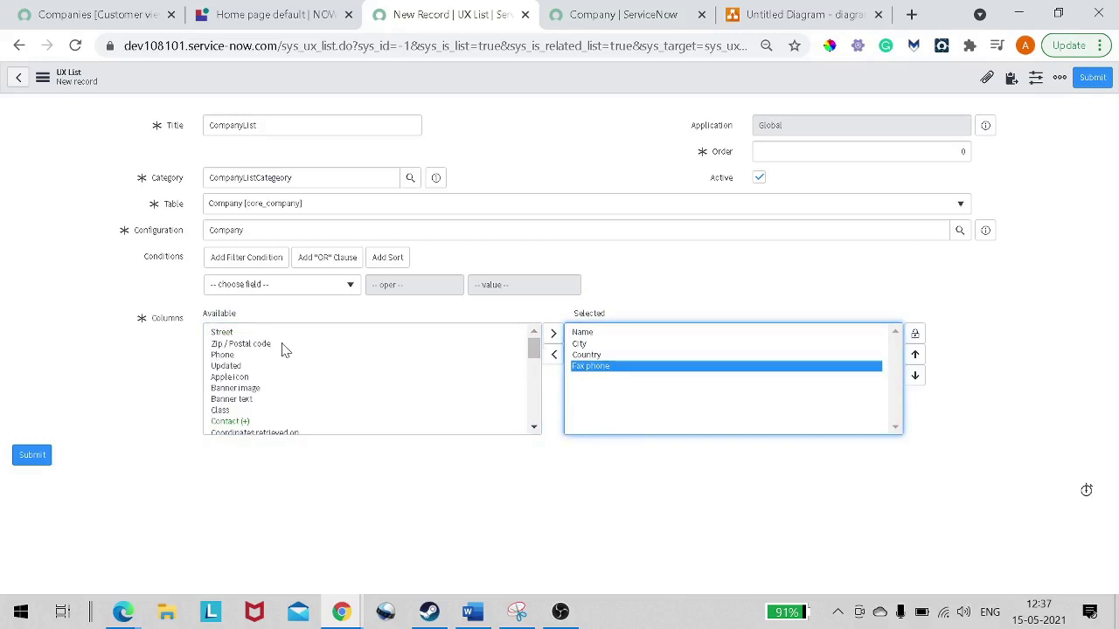
double_click(282, 348)
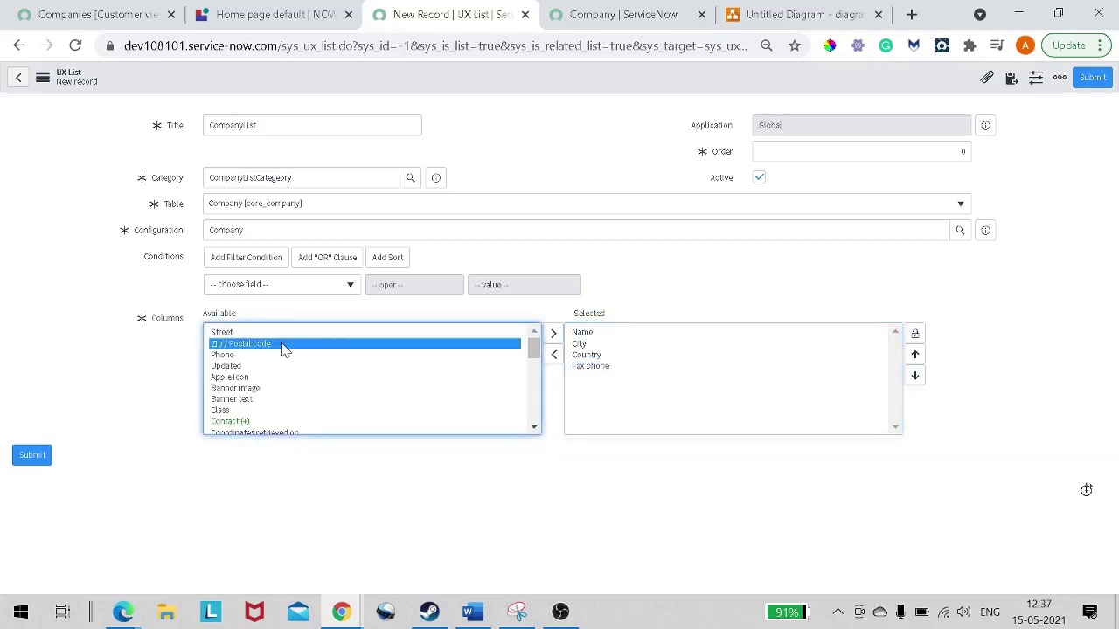
left_click(915, 354)
left_click(916, 354)
left_click(916, 377)
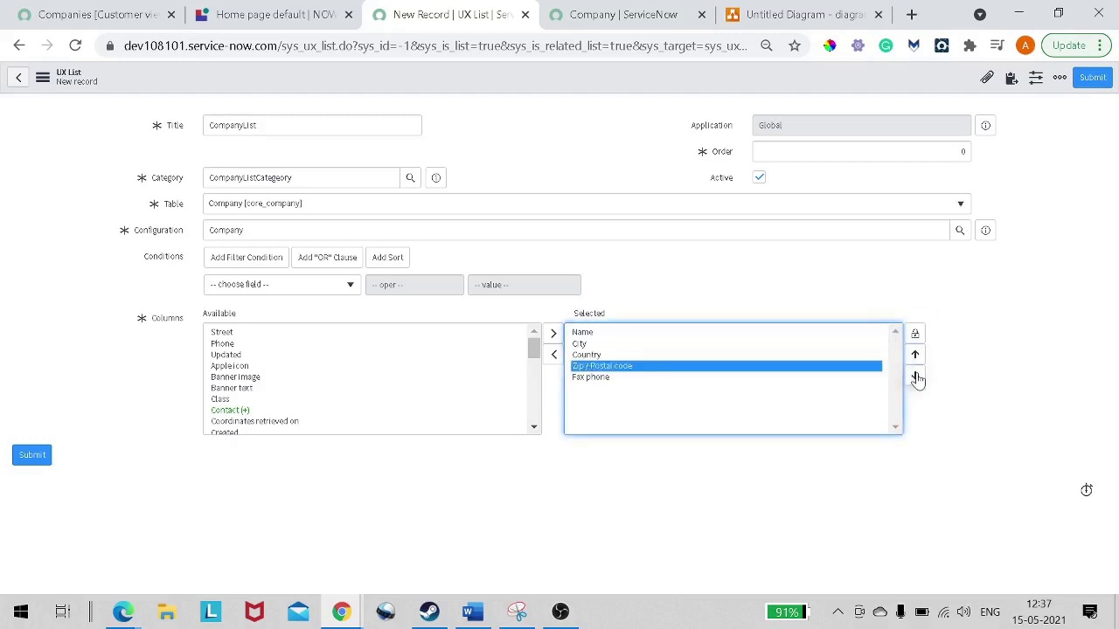
left_click(1093, 78)
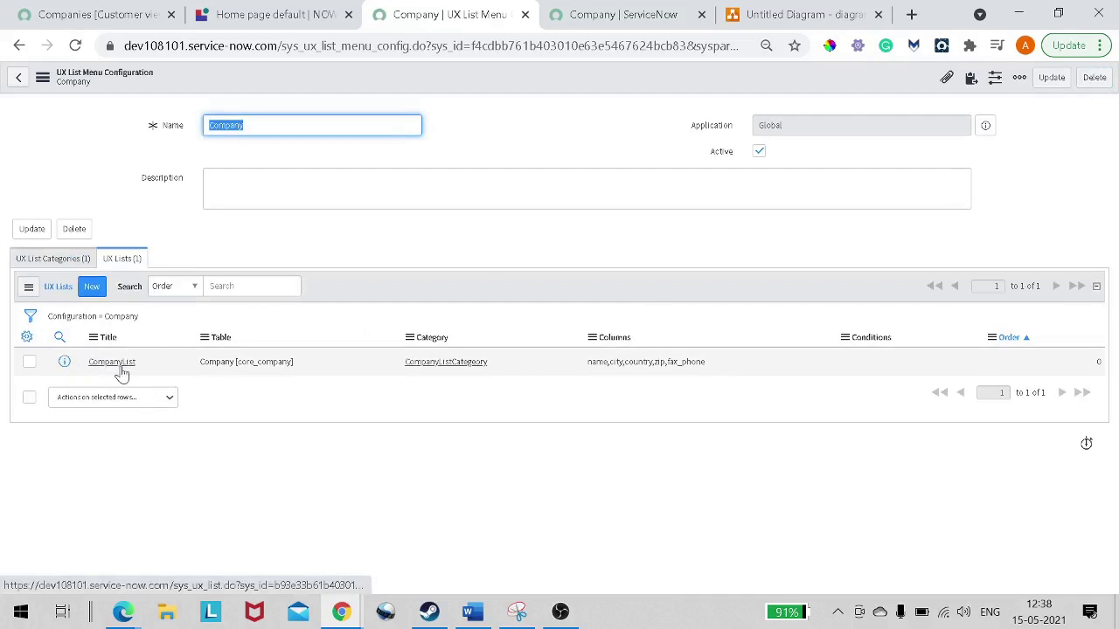
Open the CompanyList record from the configuration's UX lists in a separate browser tab.
right_click(64, 363)
left_click(100, 375)
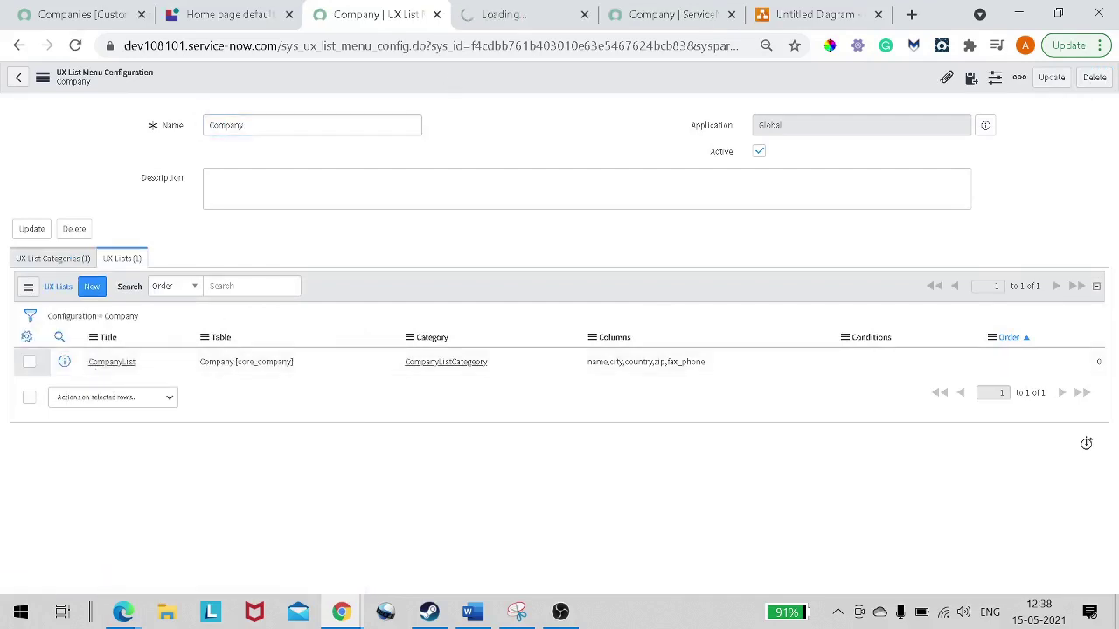
left_click(477, 27)
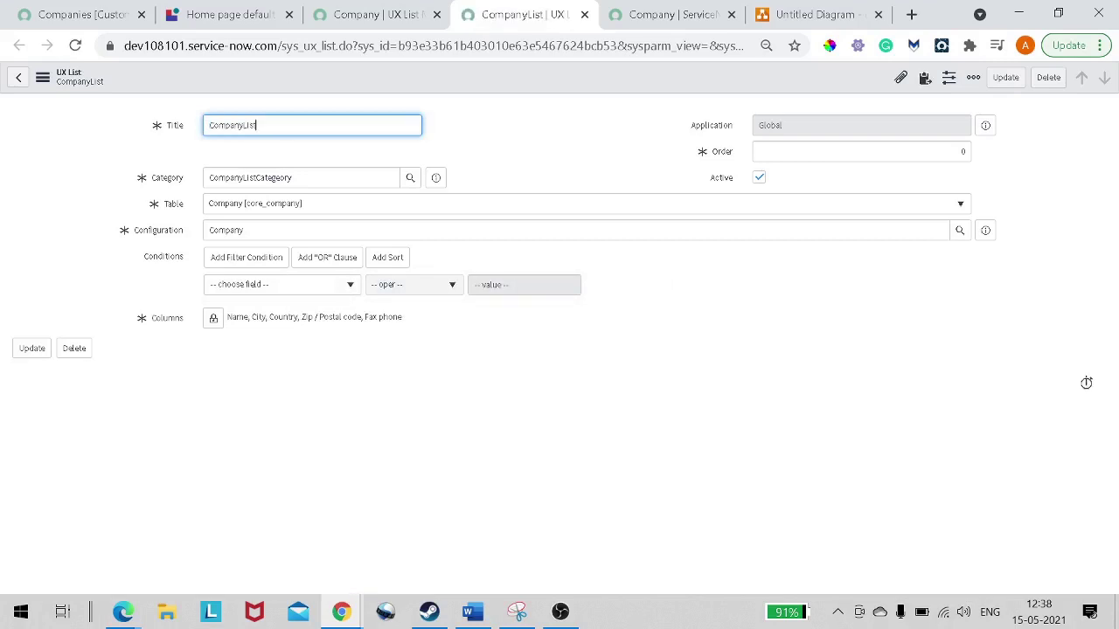
Change the UX list's title to All Comapany and save the record.
left_click(170, 126)
type("A")
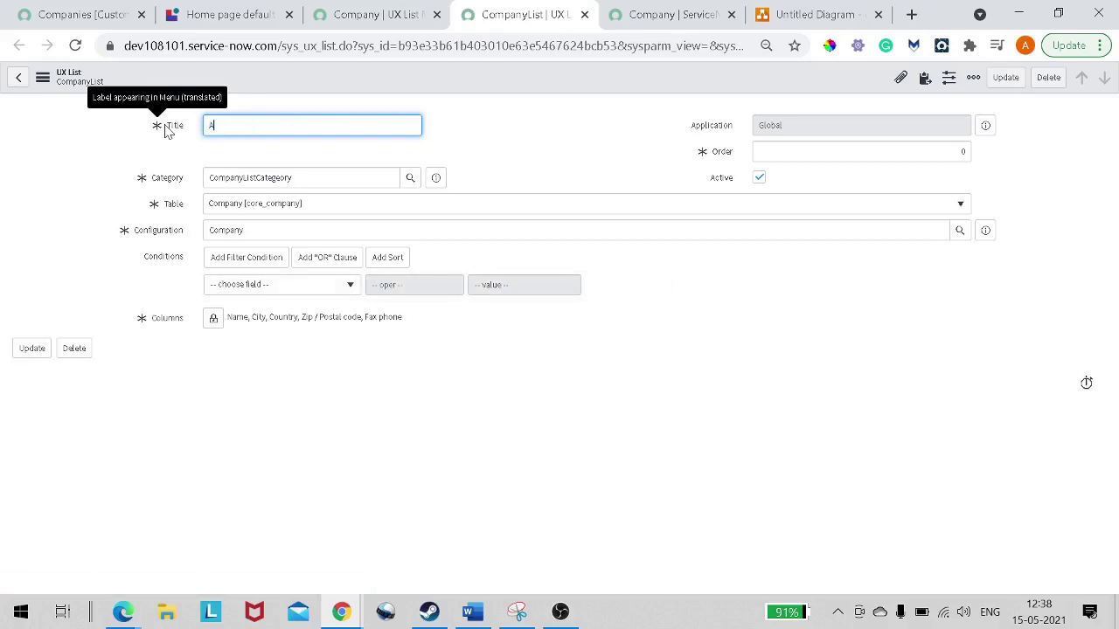
type("ll Comapny")
key("BackSpace")
key("BackSpace")
type("an")
right_click(413, 84)
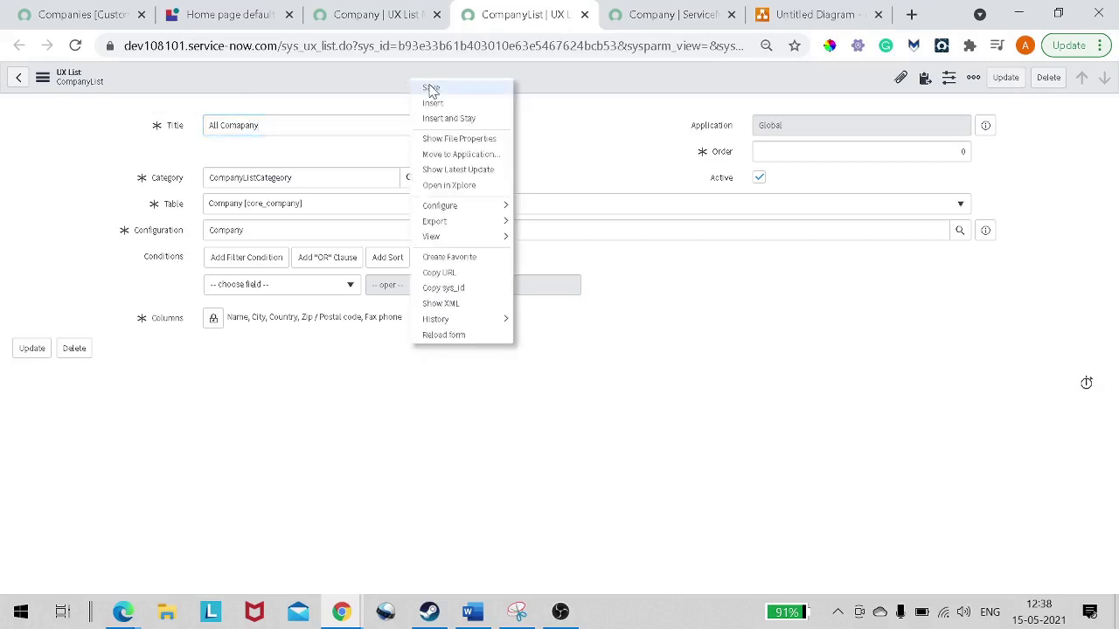
left_click(431, 89)
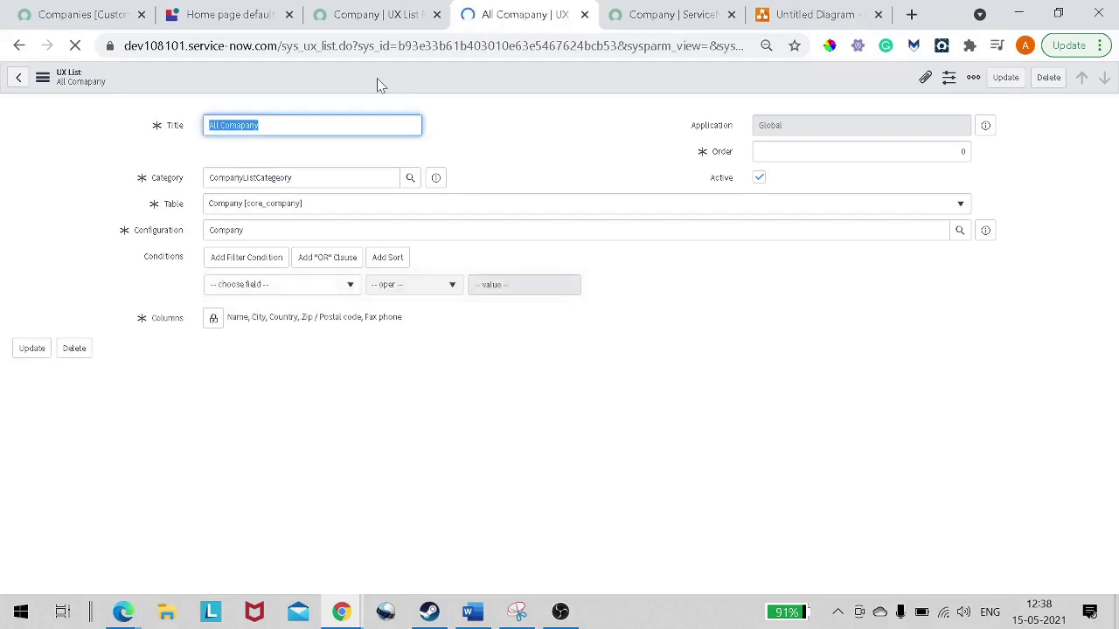
right_click(377, 85)
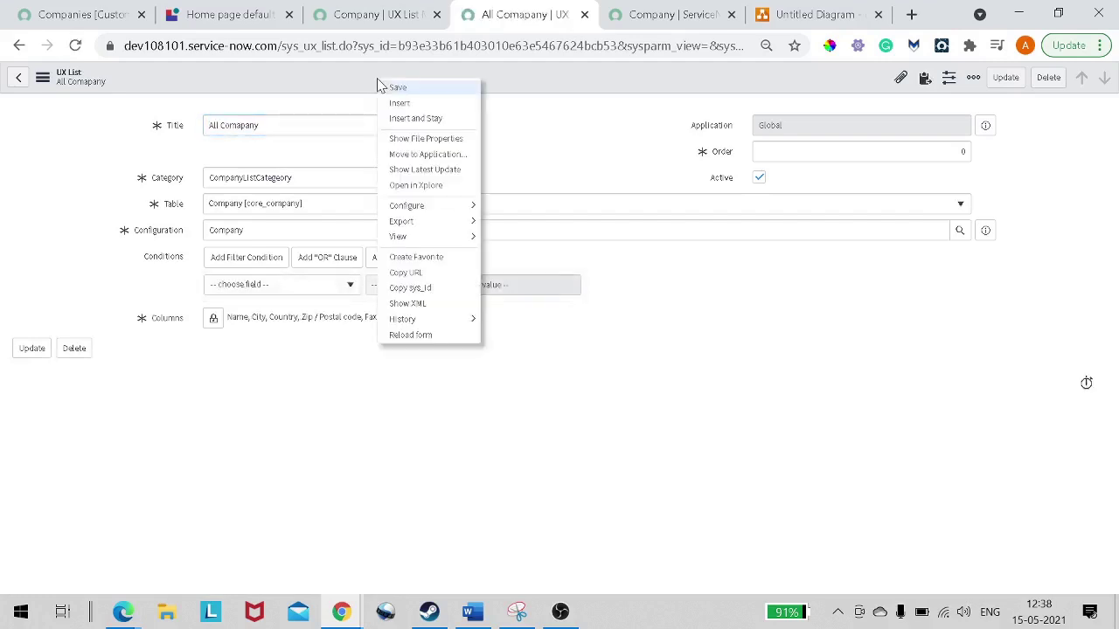
left_click(75, 181)
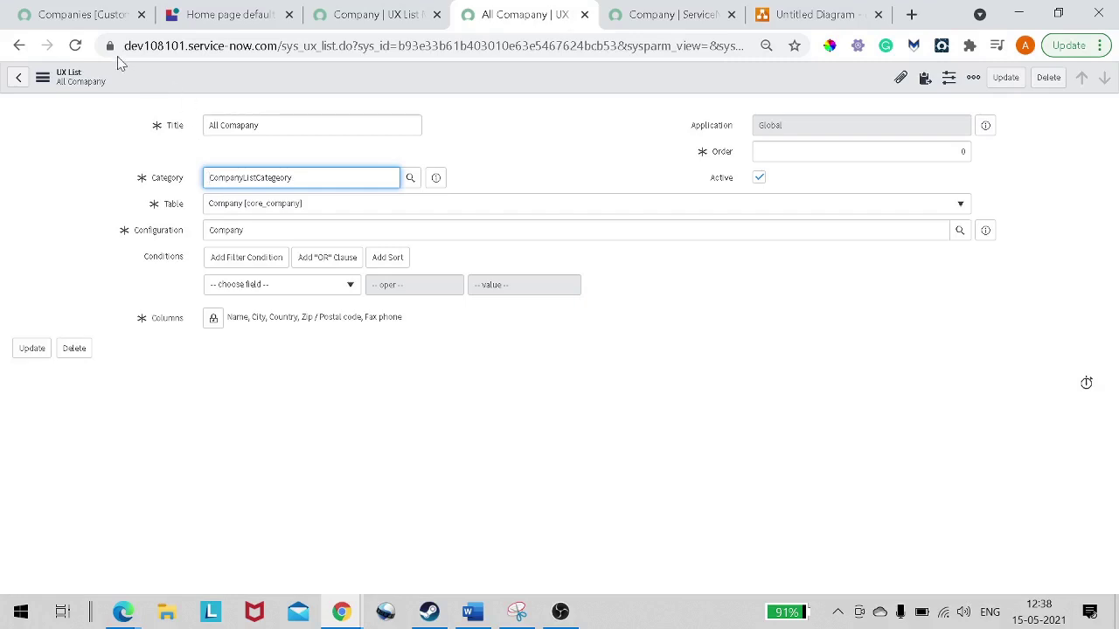
Filter the Companies list to the records whose Country matches USA.
left_click(91, 34)
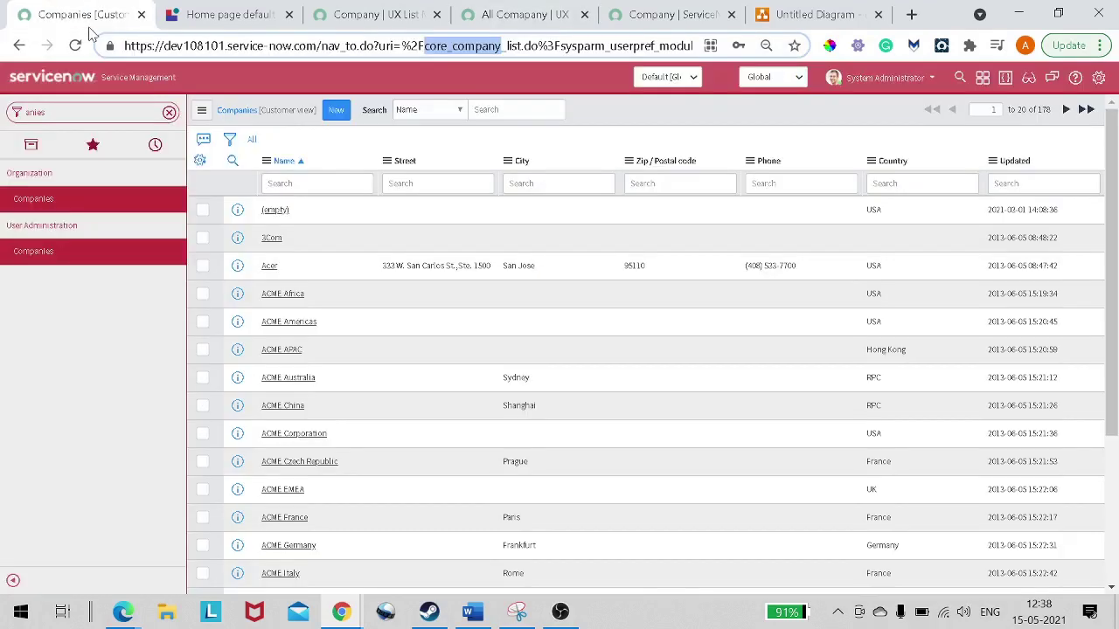
right_click(876, 266)
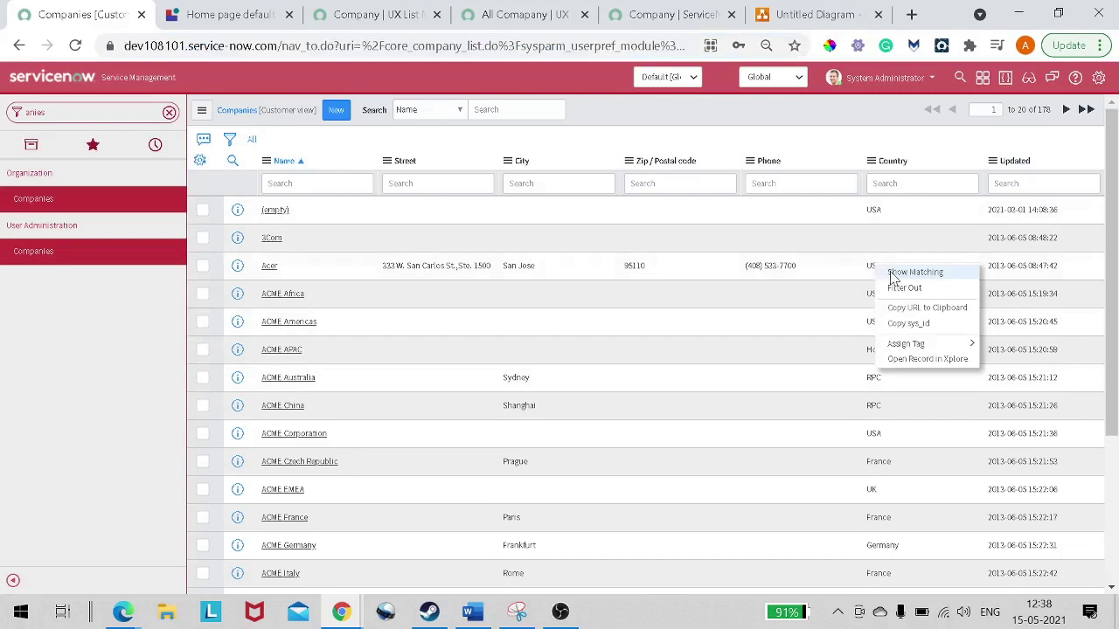
left_click(892, 278)
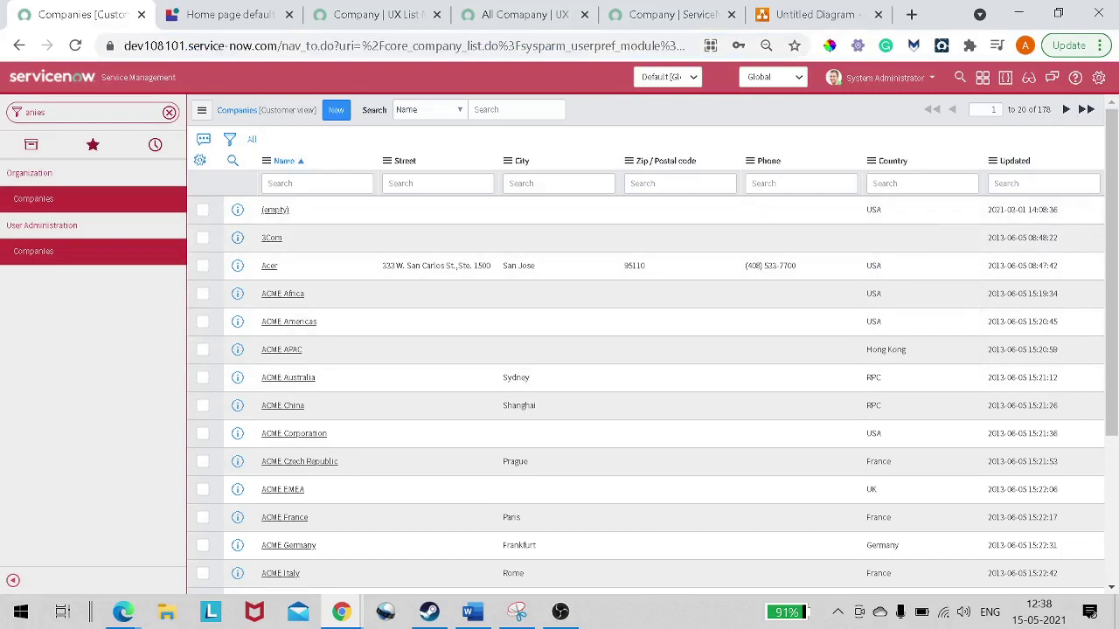
left_click(1065, 109)
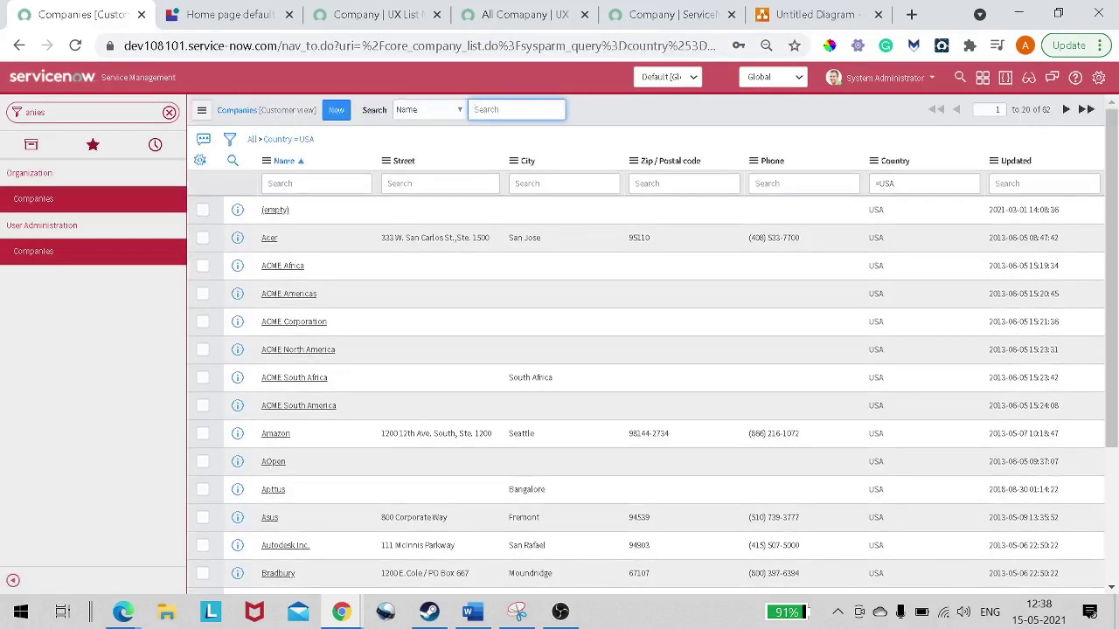
Return to the All Comapany UX list record and replace its title with USA Company.
left_click(228, 24)
left_click(376, 17)
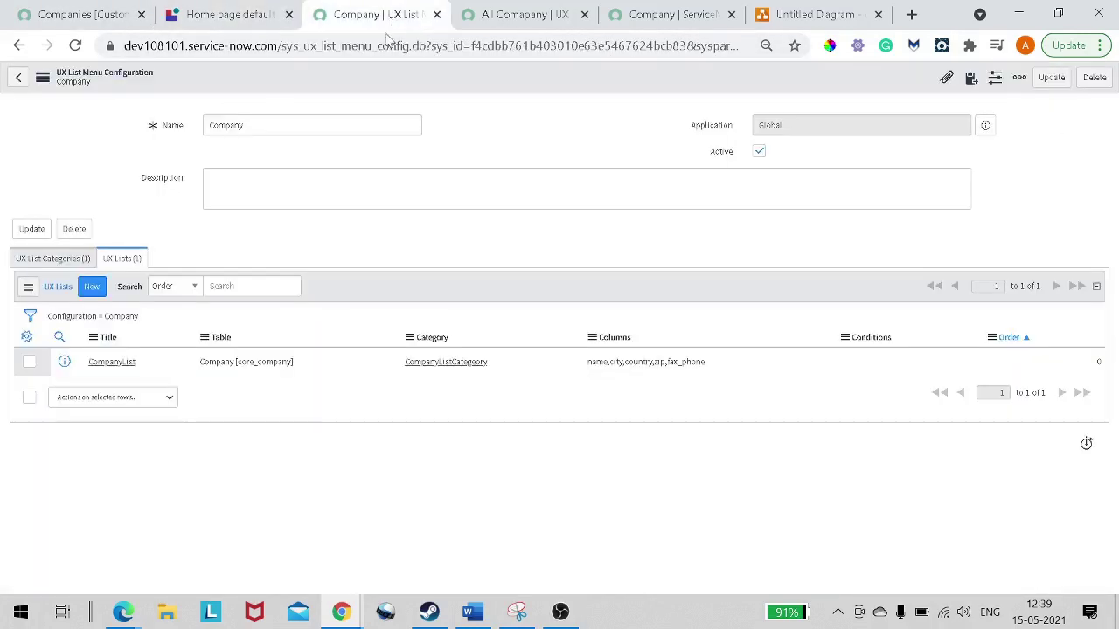
left_click(524, 16)
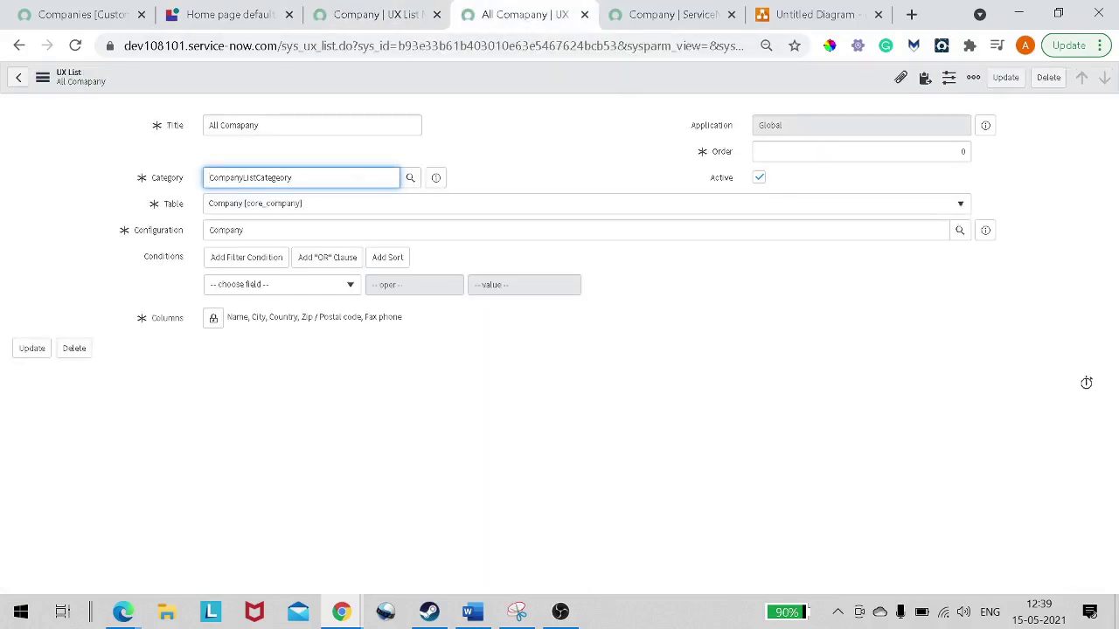
left_click(259, 125)
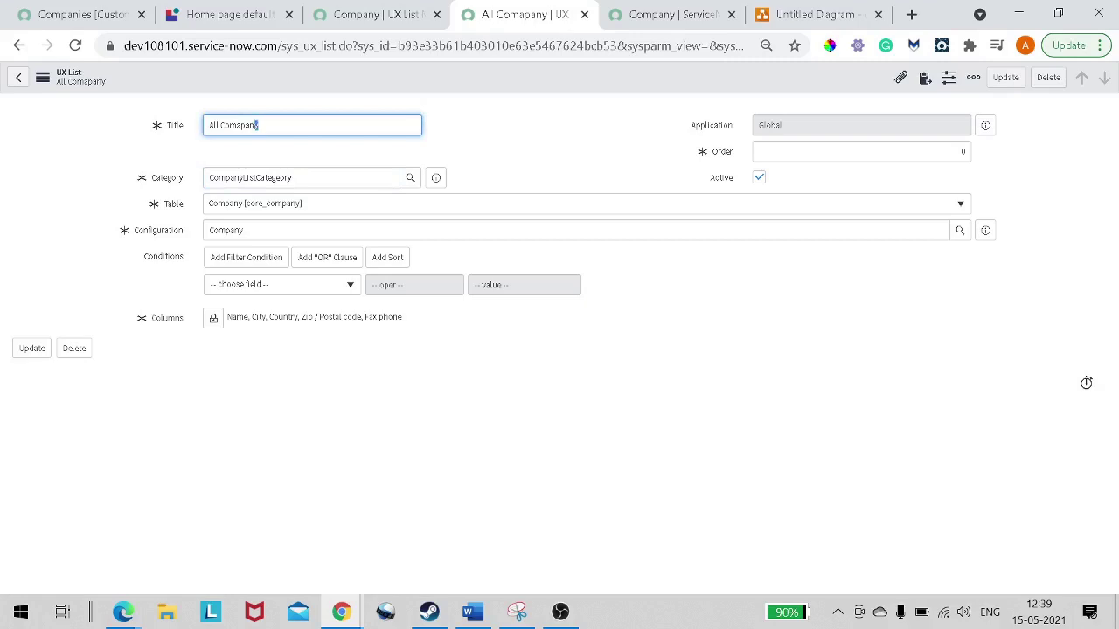
left_click_drag(258, 125, 150, 127)
type("C")
type("USA")
type(" Co")
type("mpany")
Start a condition on the UX list using the Country field with the operator is.
left_click(269, 291)
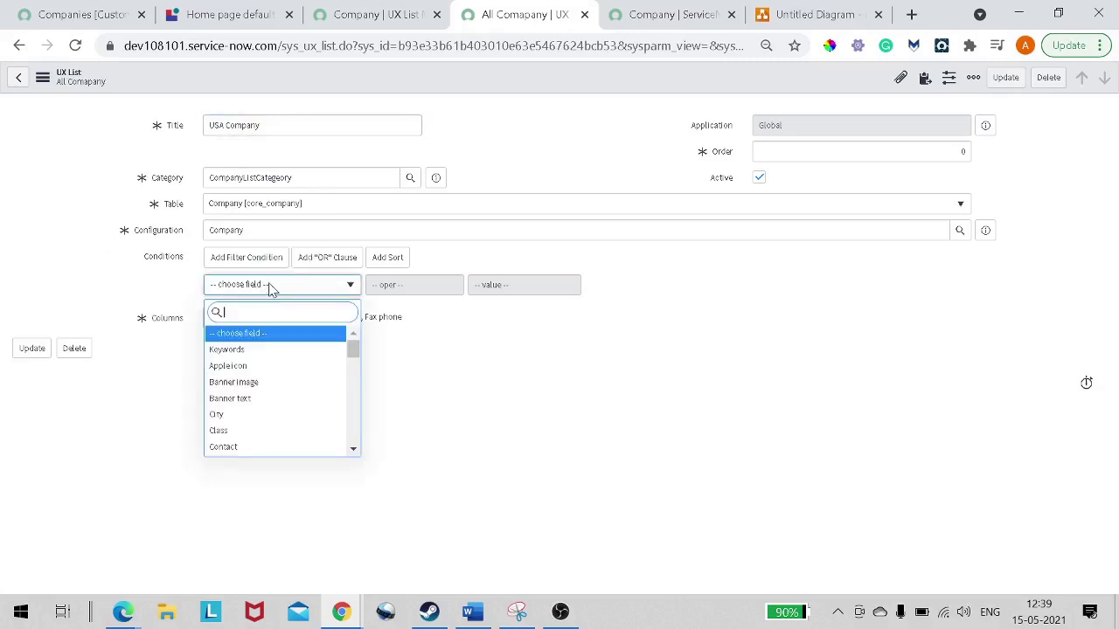
type("co")
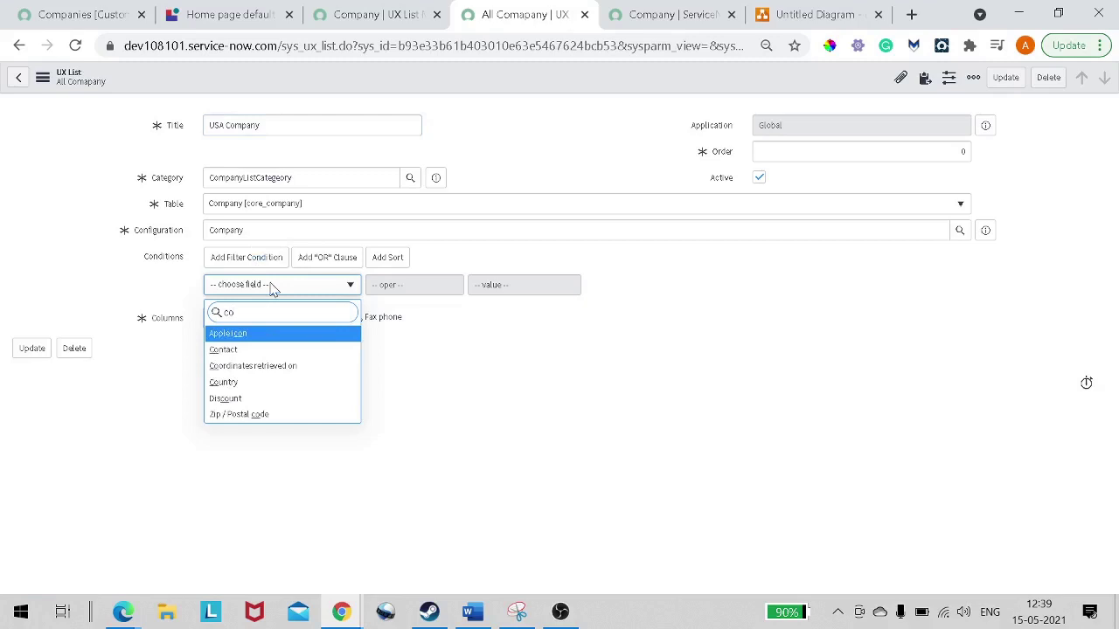
left_click(234, 385)
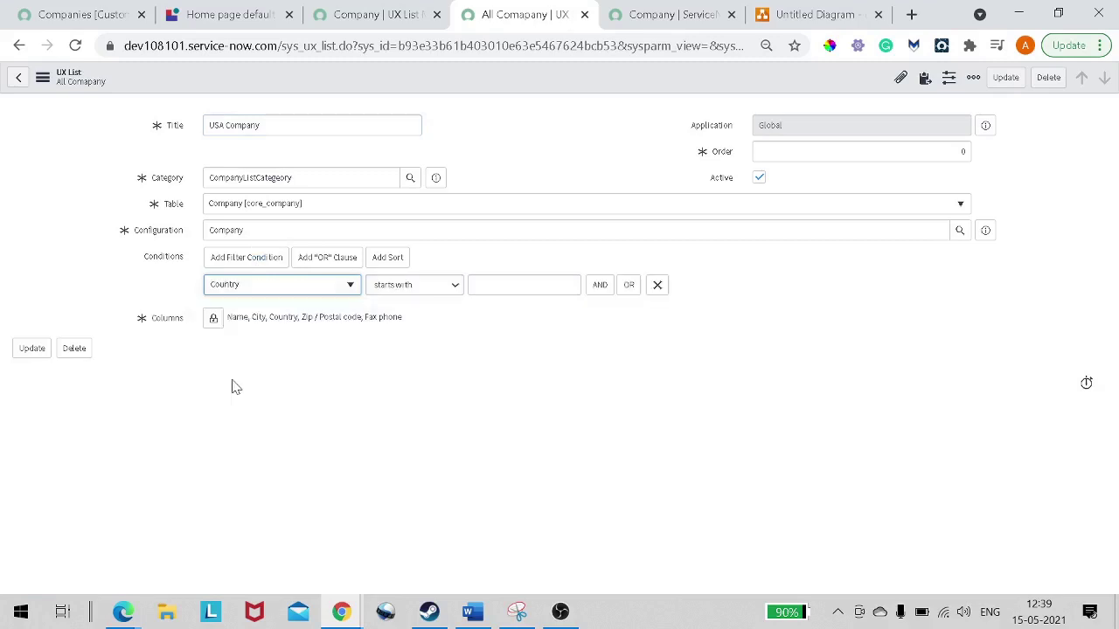
left_click(431, 291)
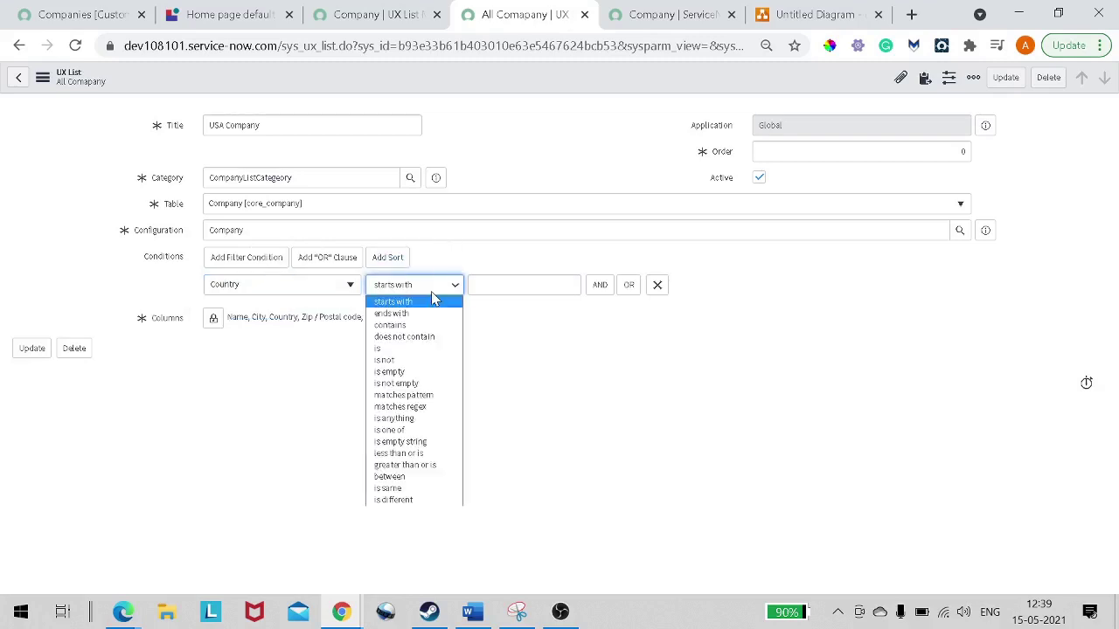
left_click(412, 348)
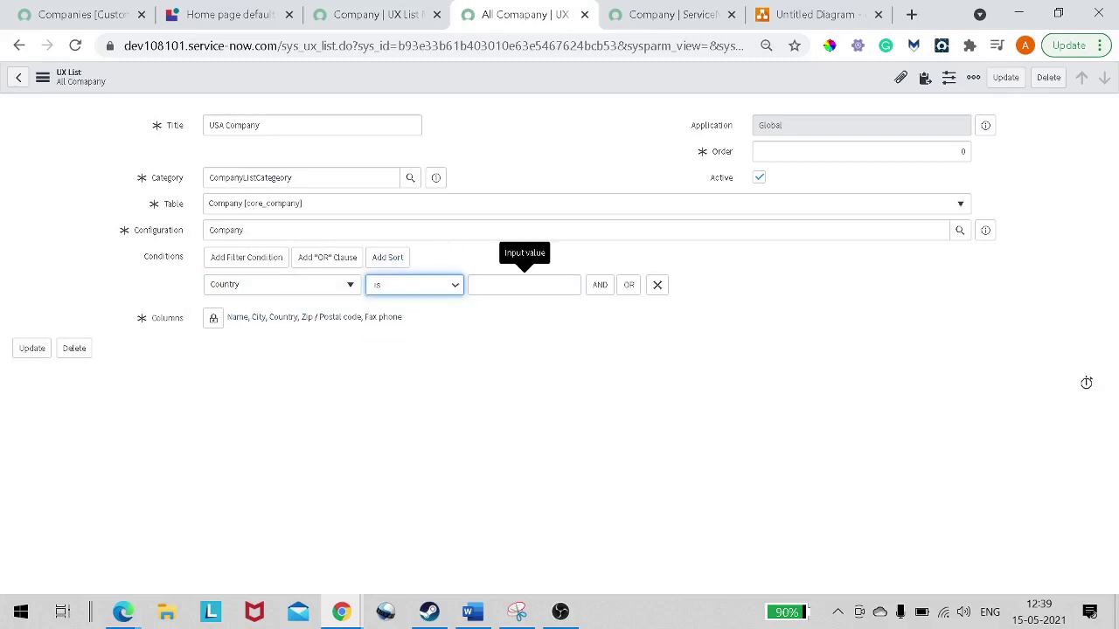
Fill the Country condition with USA copied from the Companies list, without leading spaces, and insert the record as a new UX list, staying on it.
left_click(475, 284)
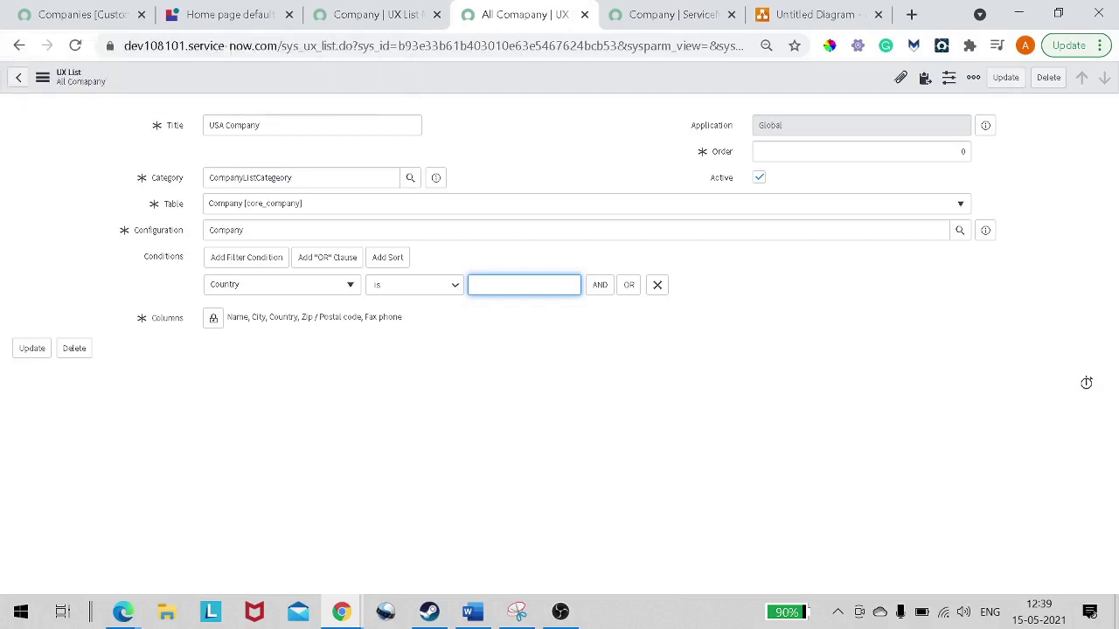
left_click(82, 11)
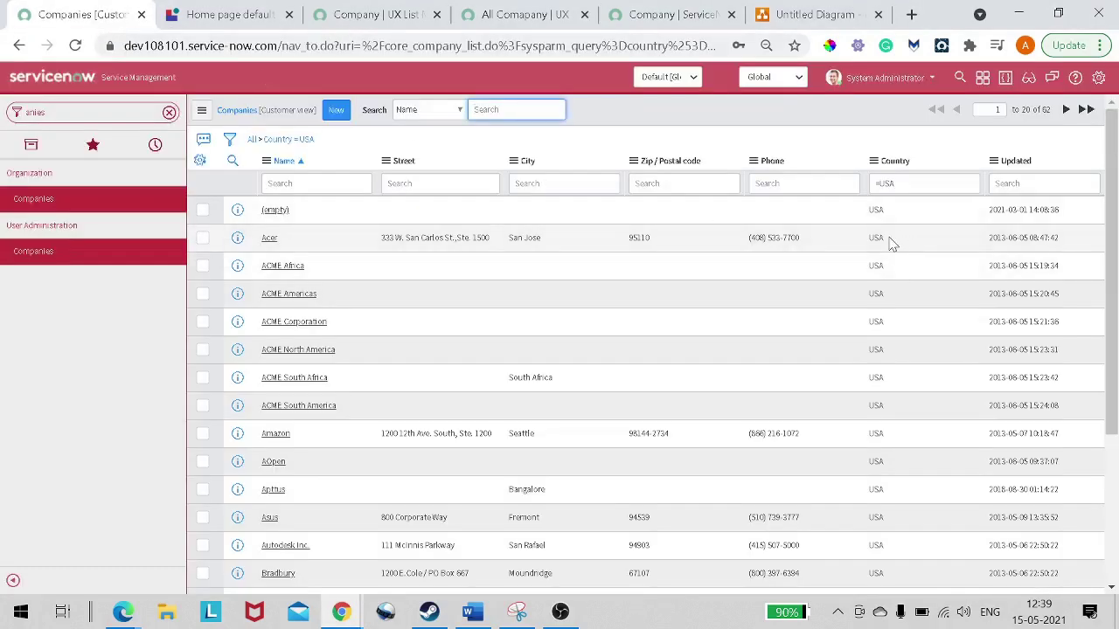
left_click_drag(891, 240, 857, 248)
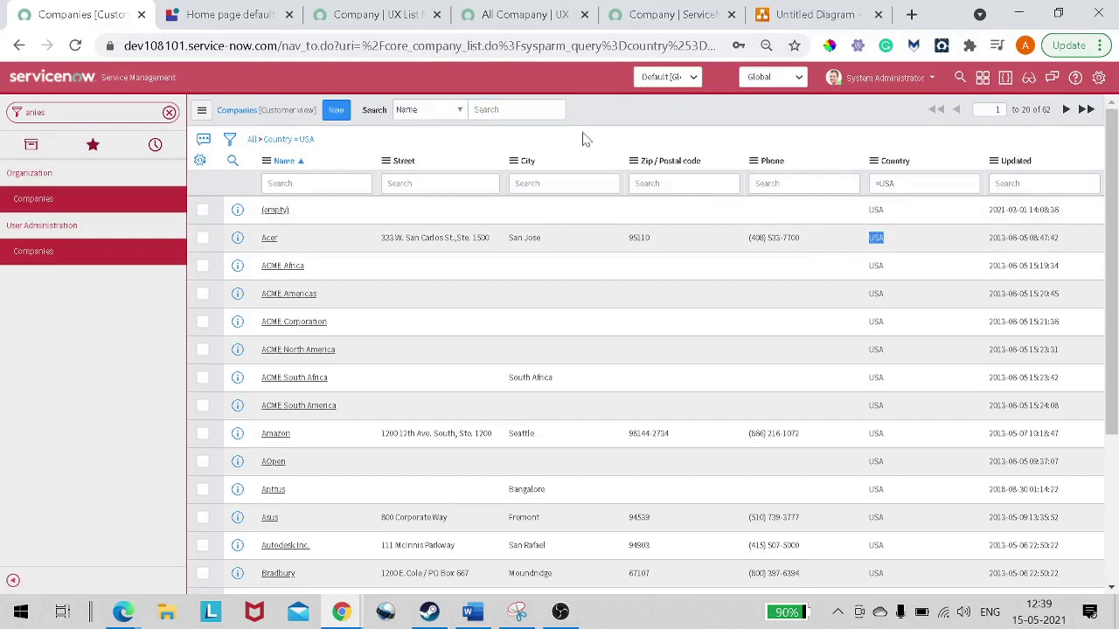
left_click(381, 14)
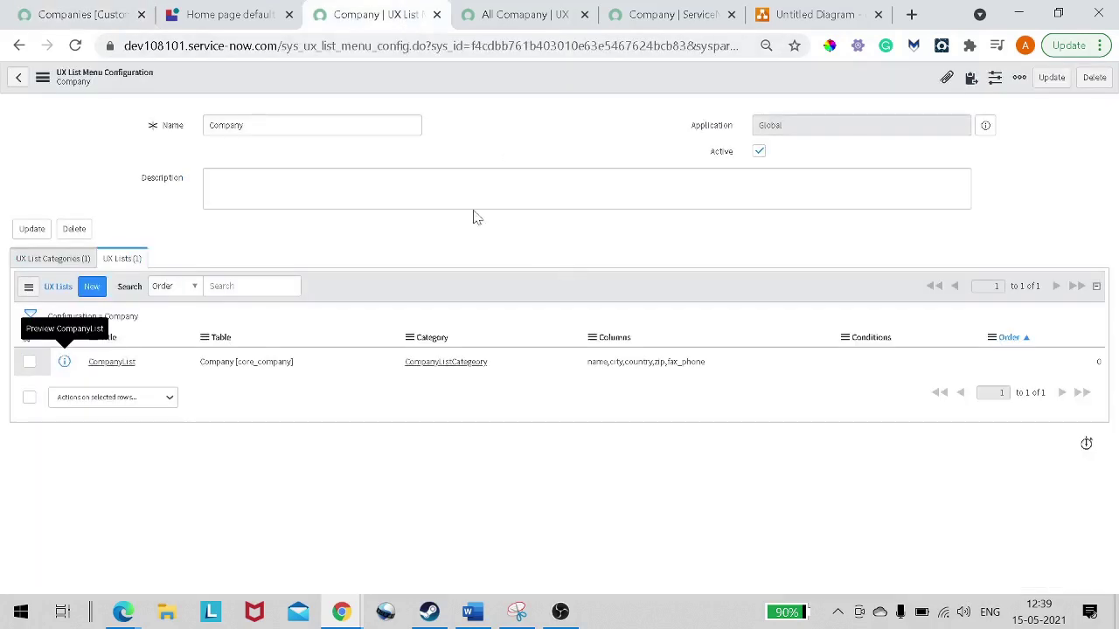
left_click(550, 14)
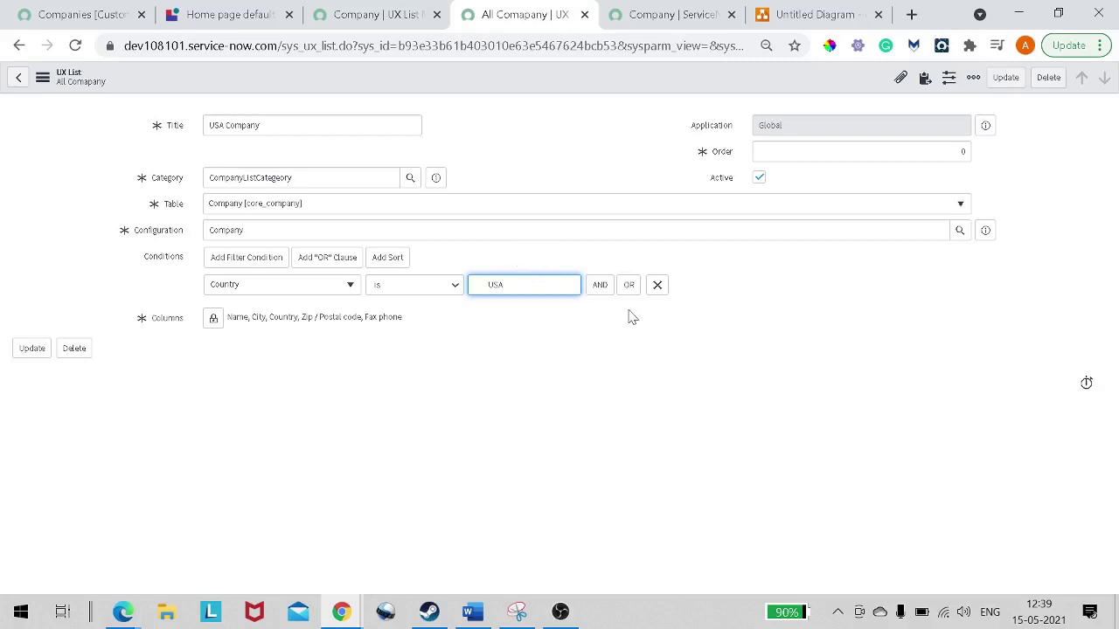
key("BackSpace")
key("BackSpace")
key("BackSpace")
key("BackSpace")
right_click(429, 75)
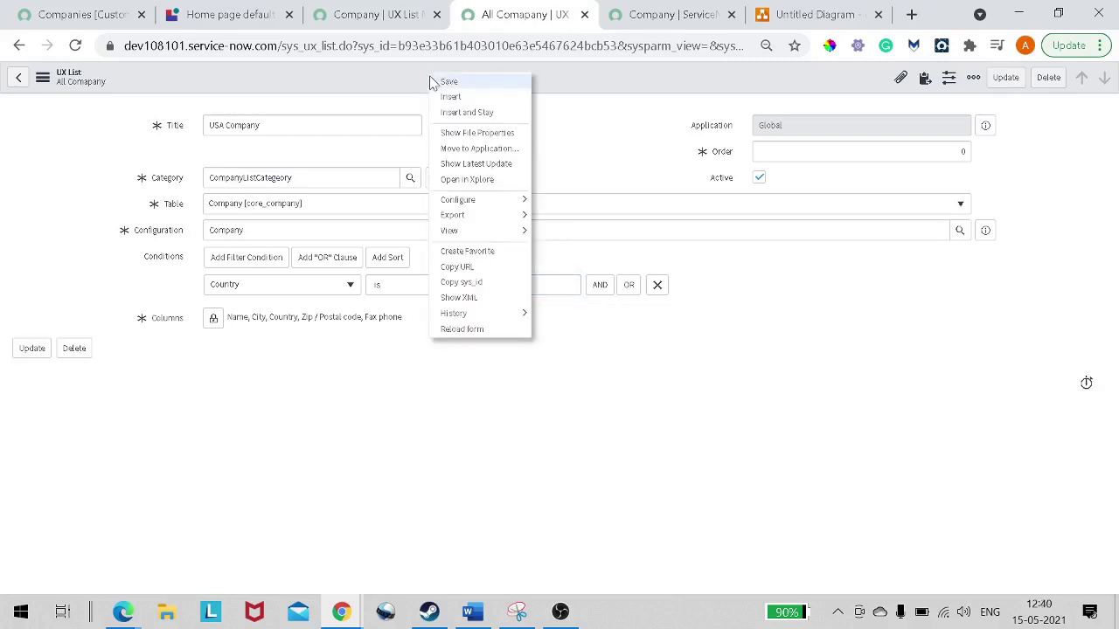
left_click(468, 113)
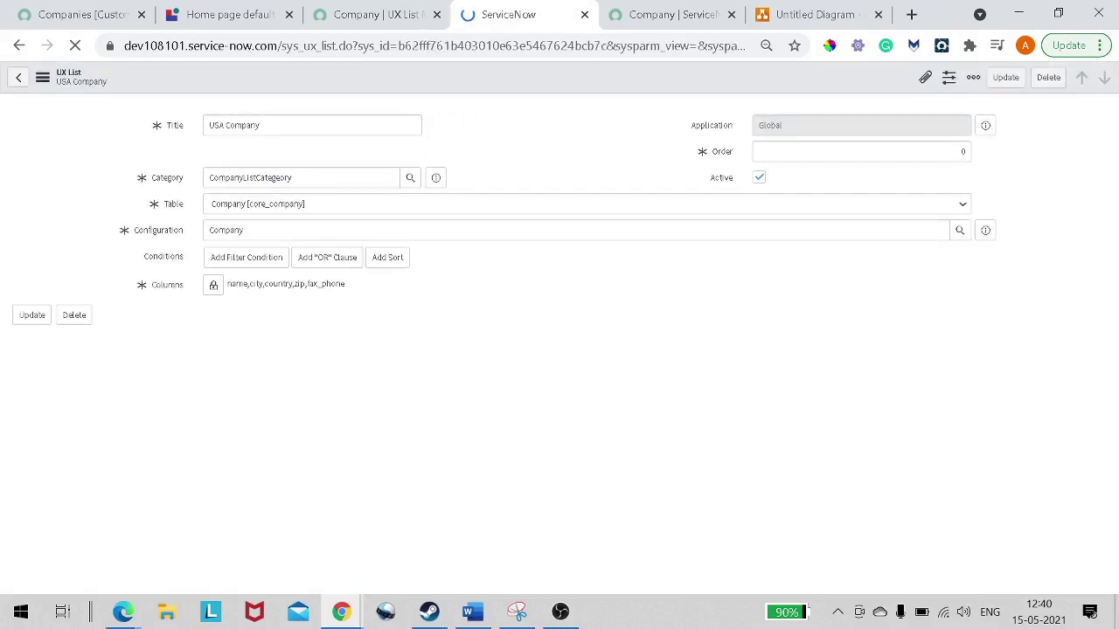
Retitle the UX list Rest of the world and change its condition to Country is not USA.
triple_click(234, 127)
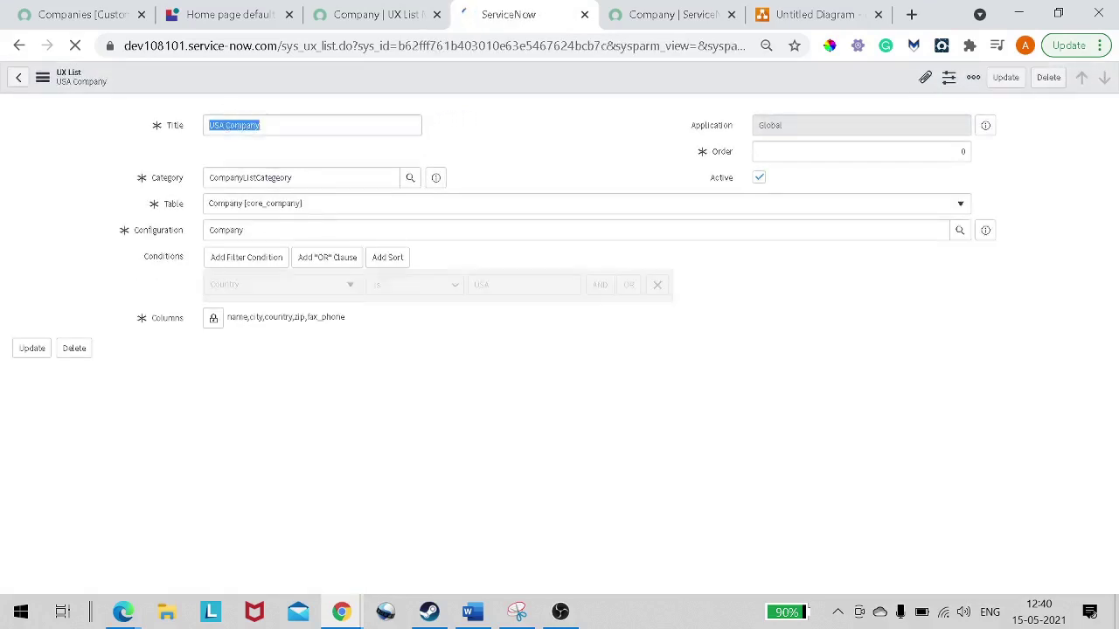
left_click(259, 125)
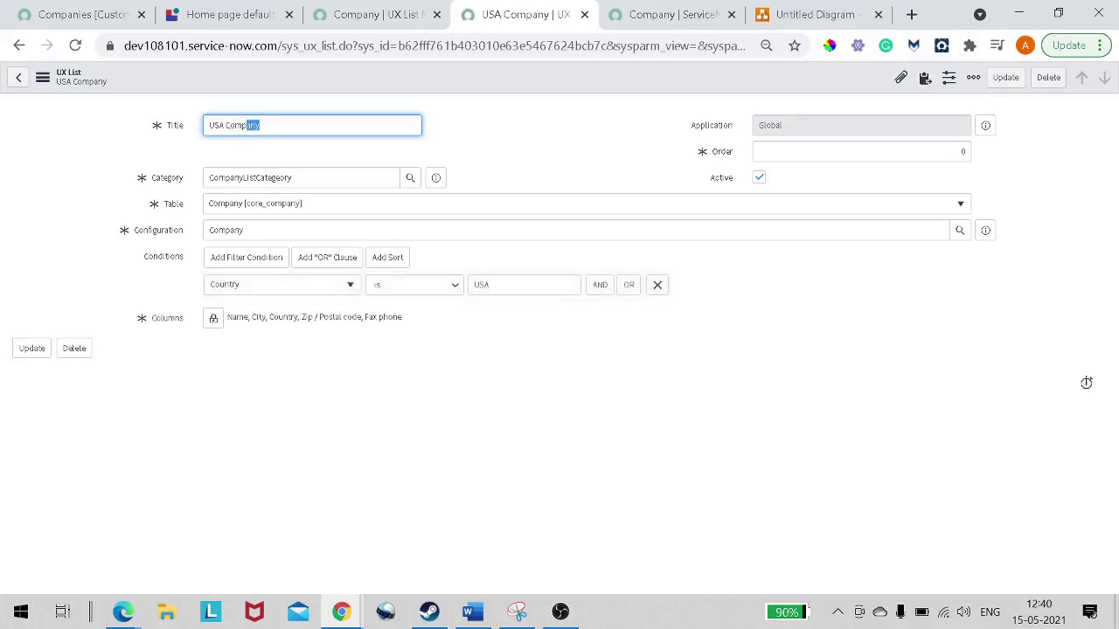
left_click_drag(262, 126, 200, 129)
type("Rest of the world")
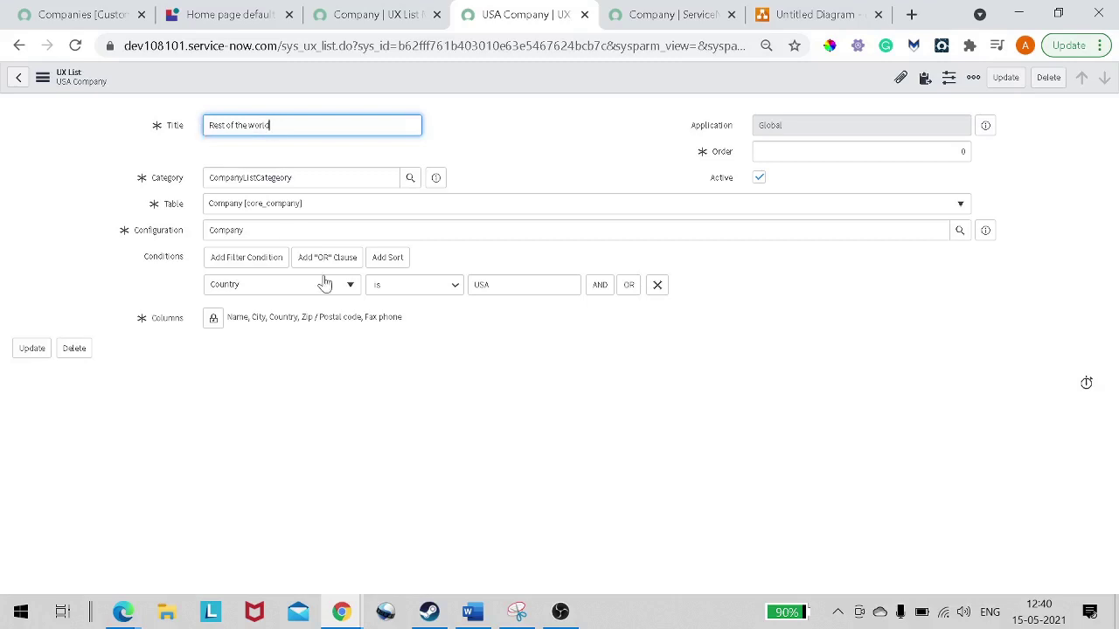
left_click(404, 297)
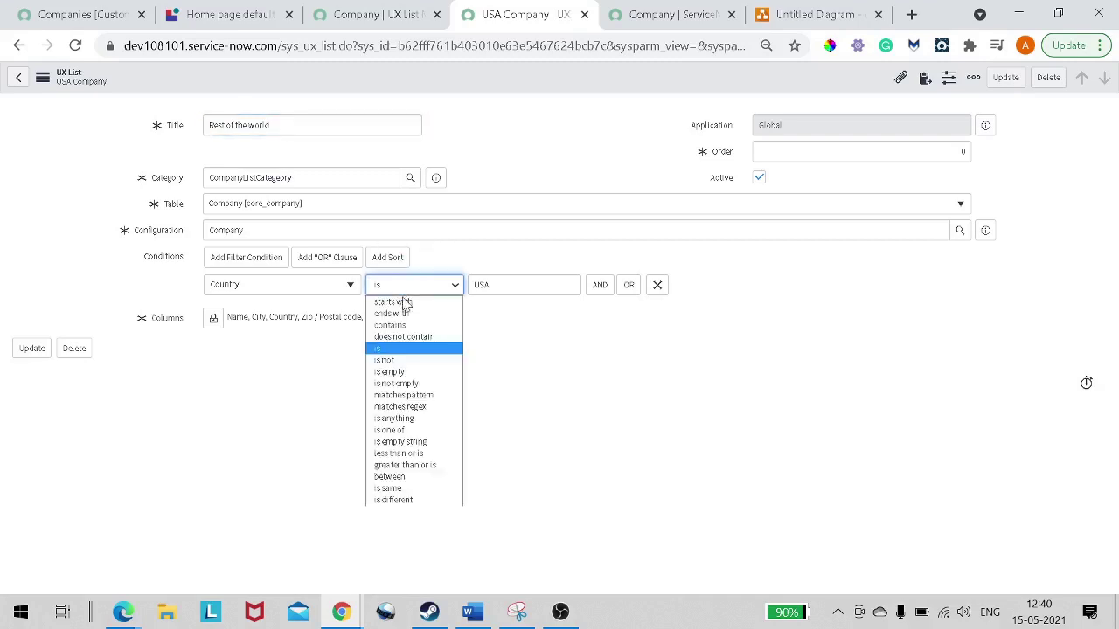
left_click(405, 361)
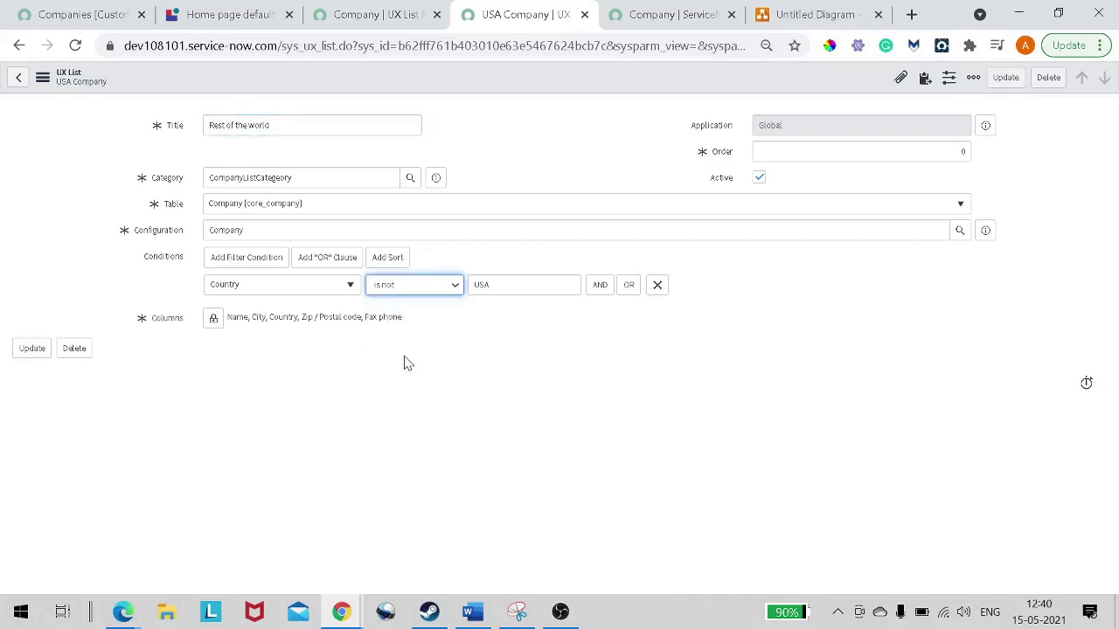
Insert the Rest of the world record as a new UX list and refresh the Company configuration's UX lists.
right_click(390, 87)
left_click(412, 123)
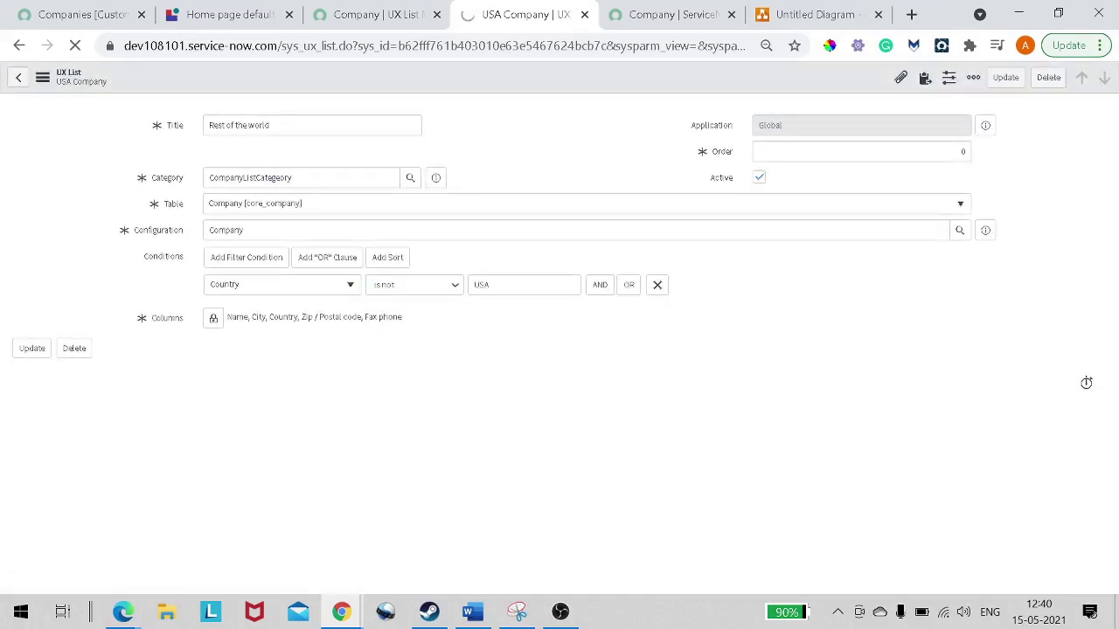
left_click(384, 25)
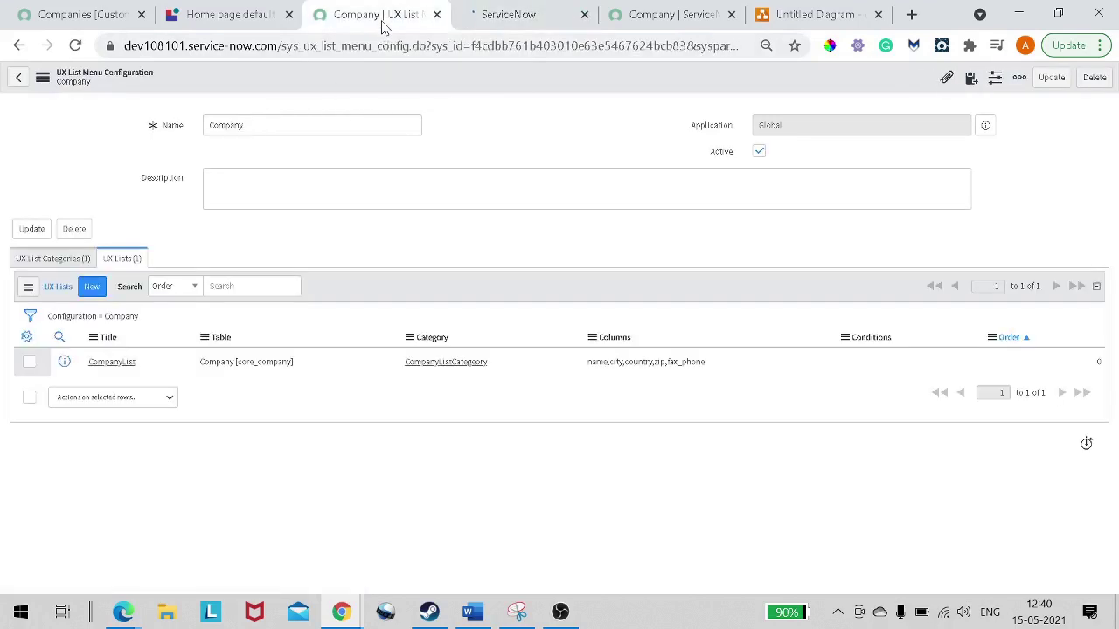
left_click(128, 318)
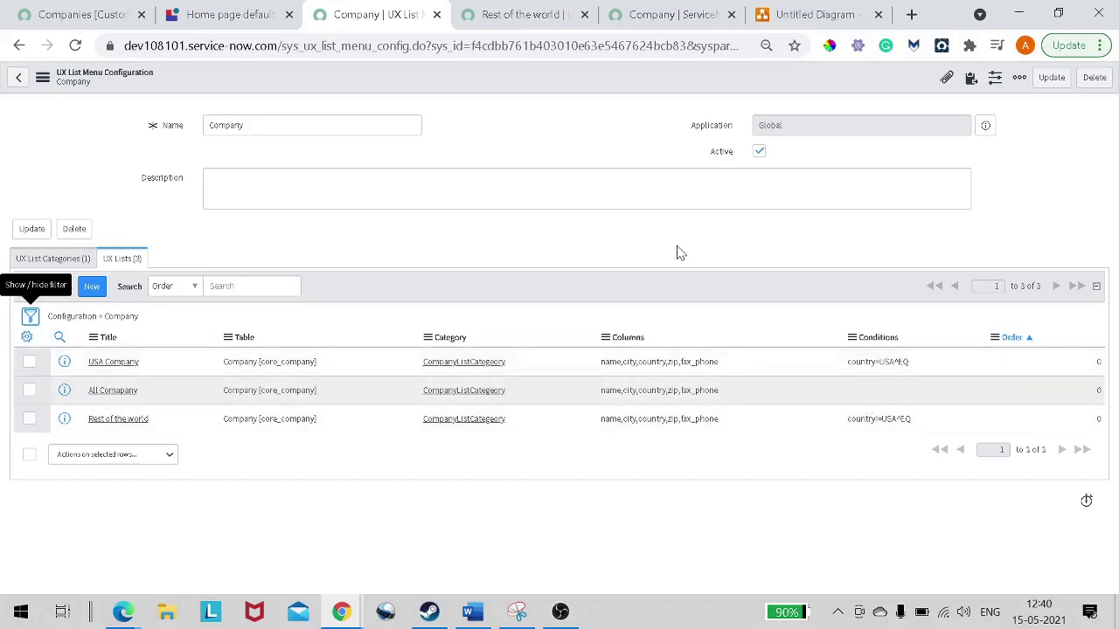
Switch to the diagrams.net page diagram and add the lines All, USA and Not USA below Menu in the Page 1 menu box.
left_click(787, 16)
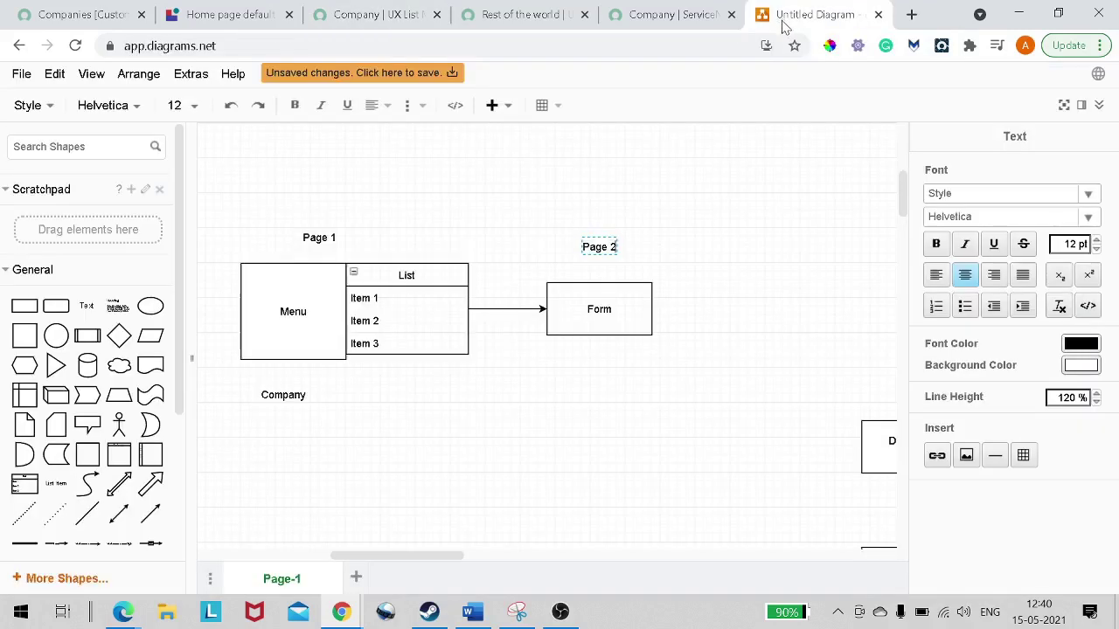
double_click(283, 316)
left_click(325, 313)
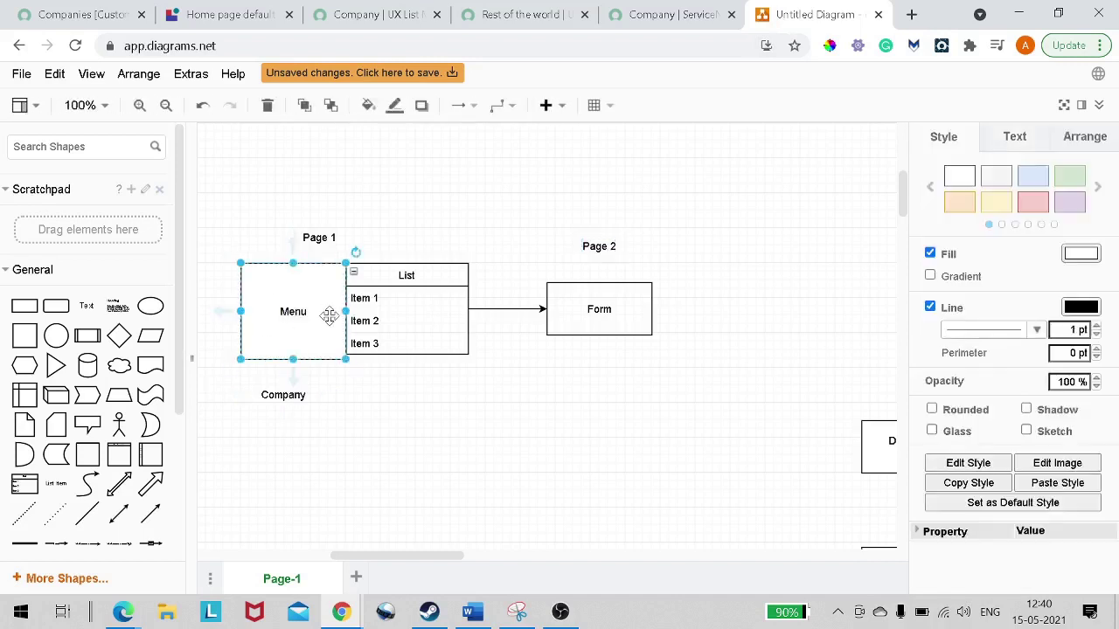
double_click(323, 313)
left_click(323, 313)
key("Return")
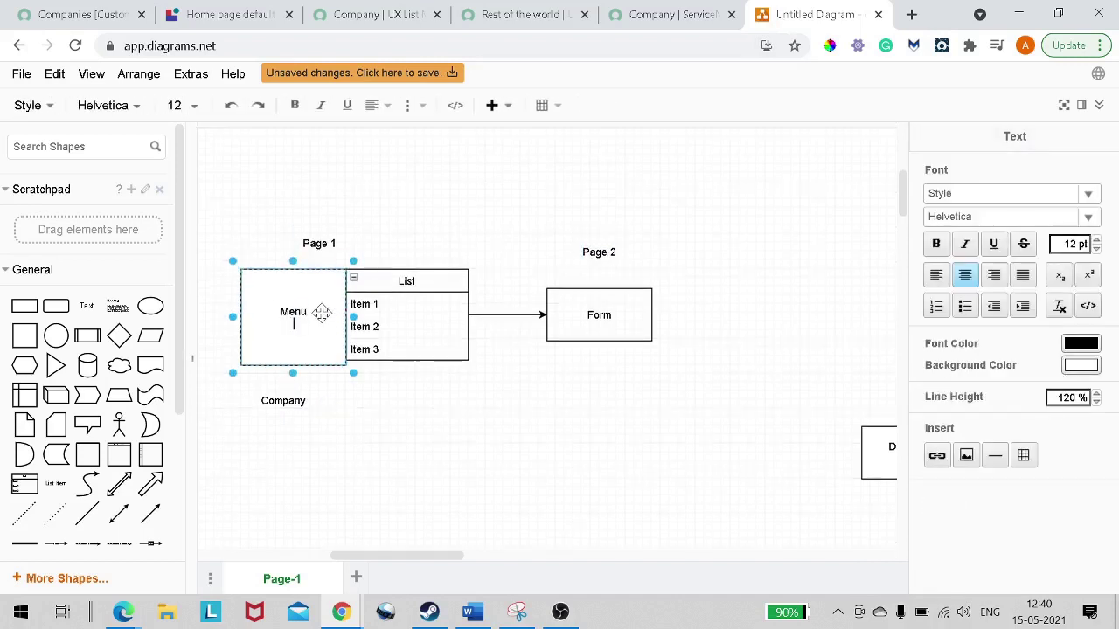
type("All")
key("Return")
type("USA")
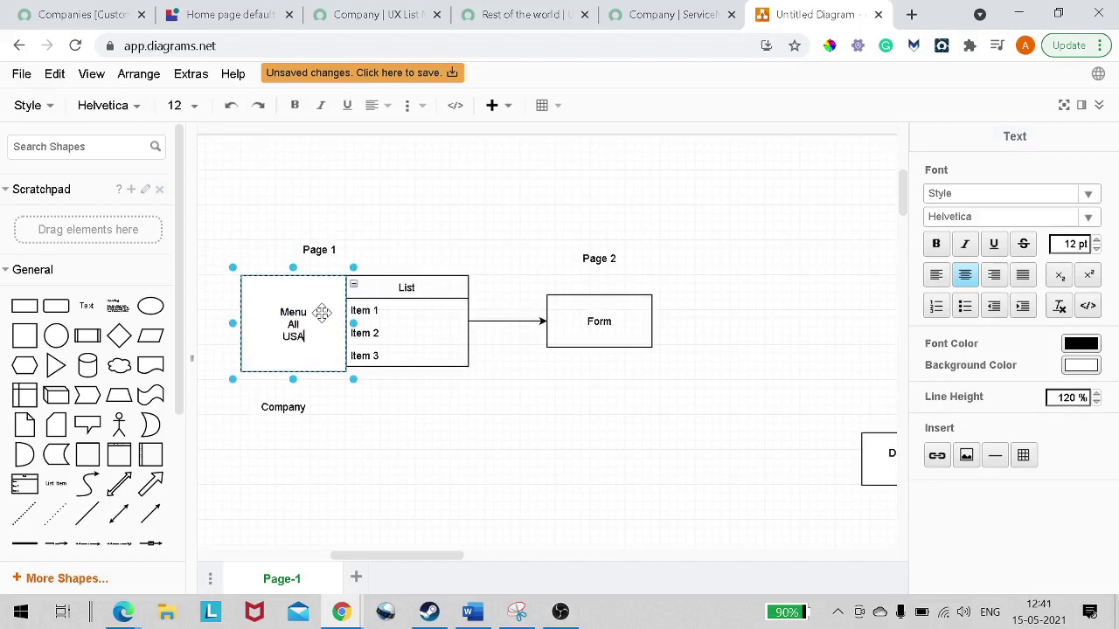
key("Return")
type("Not USA")
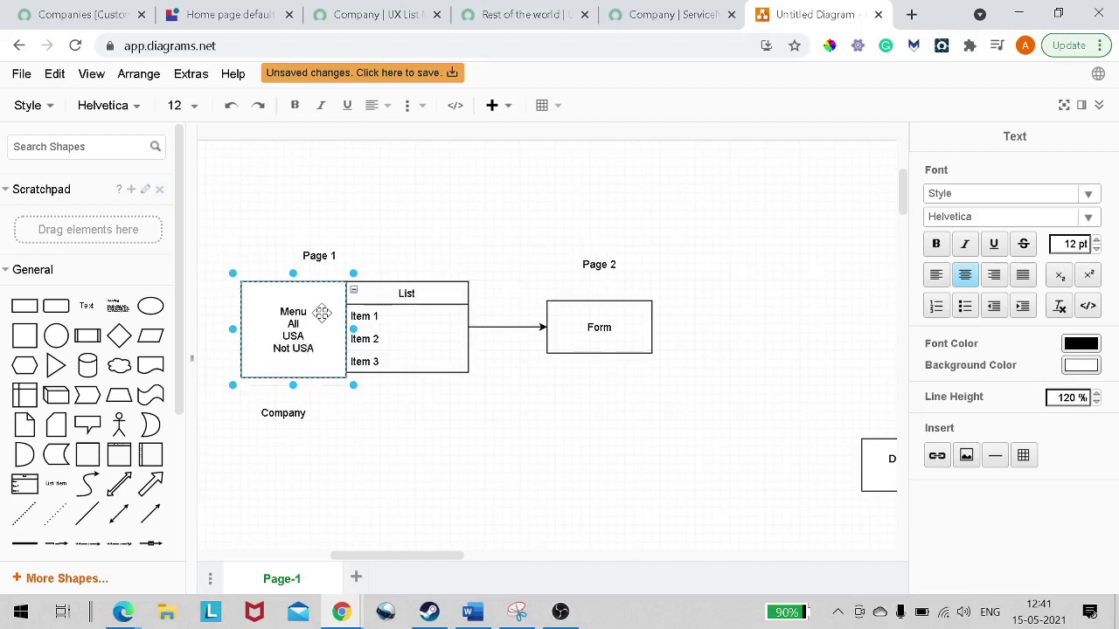
left_click(538, 479)
key("alt+Tab")
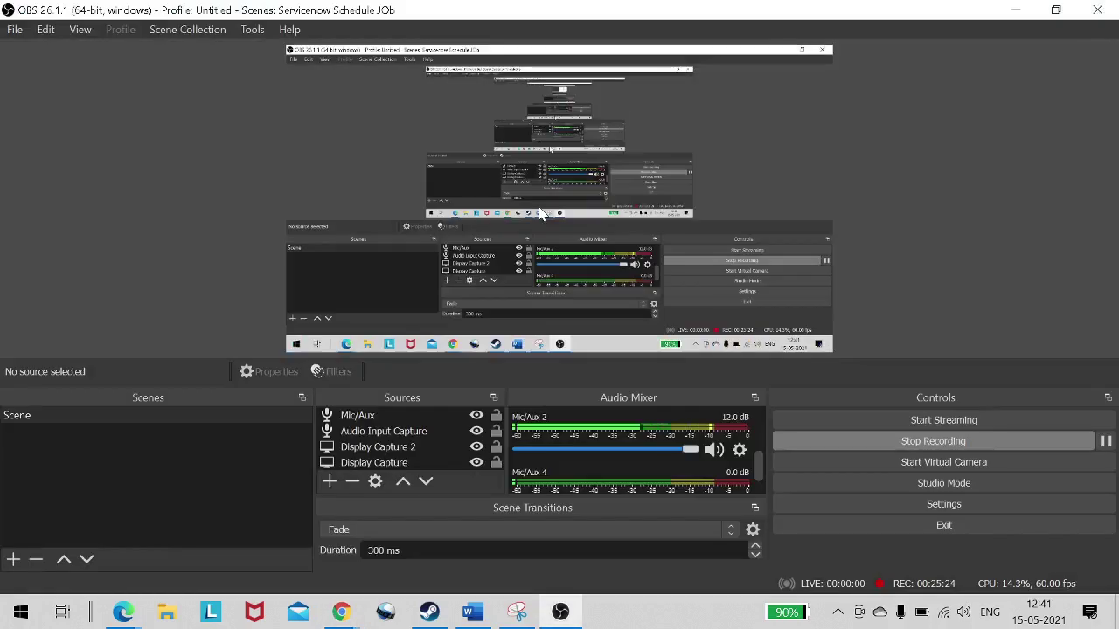
key("alt+Tab")
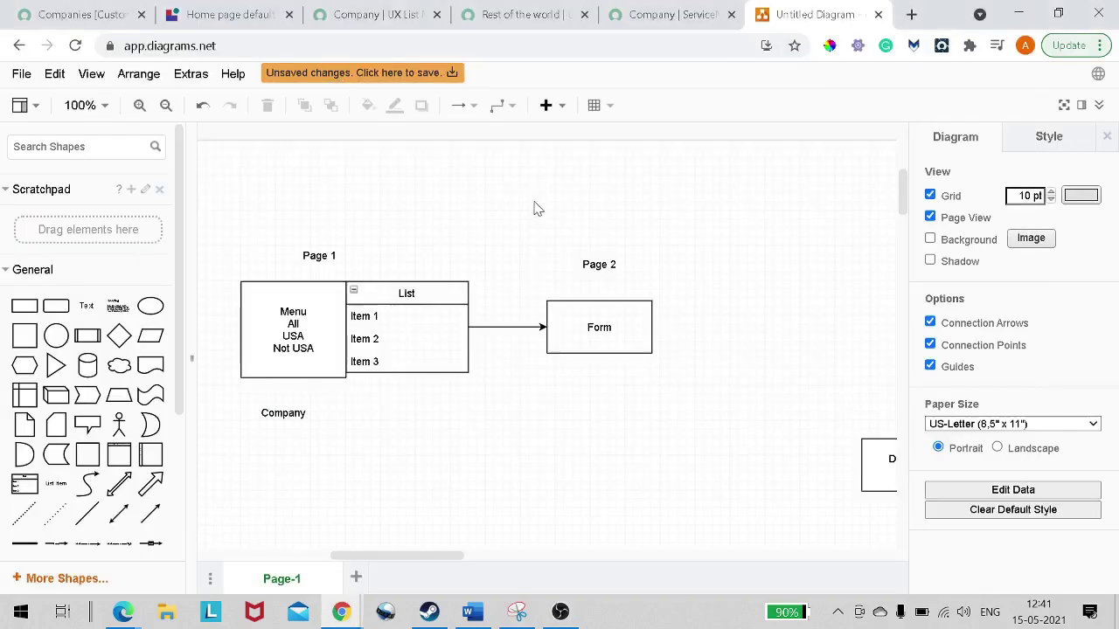
Switch back to the Home page in UI Builder, set the list menu's configuration to Company, and save the page.
left_click(229, 15)
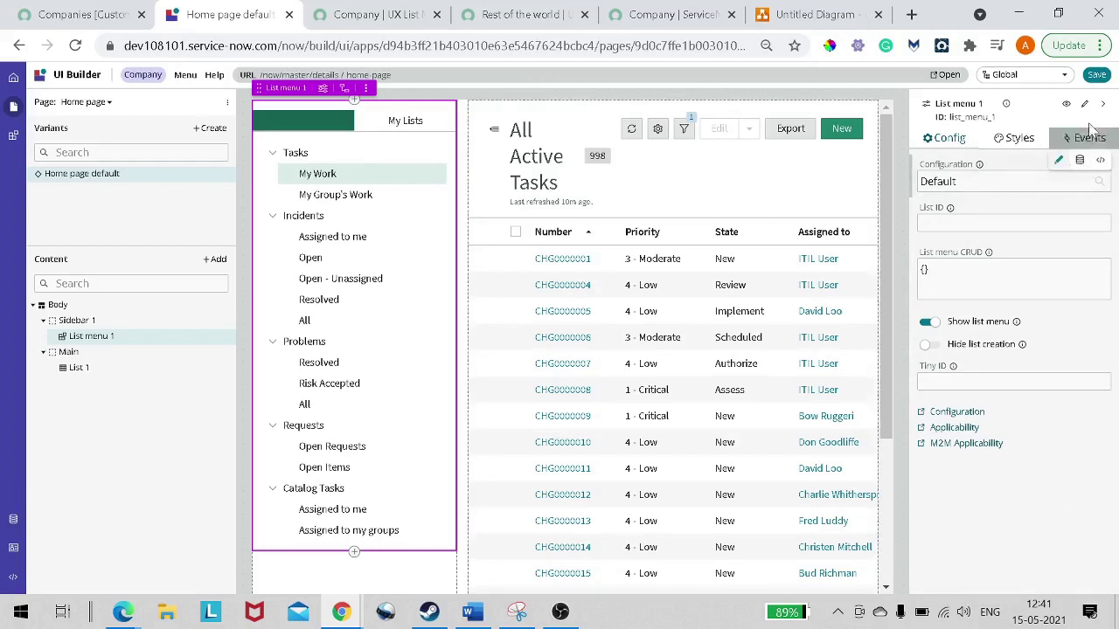
left_click(1101, 77)
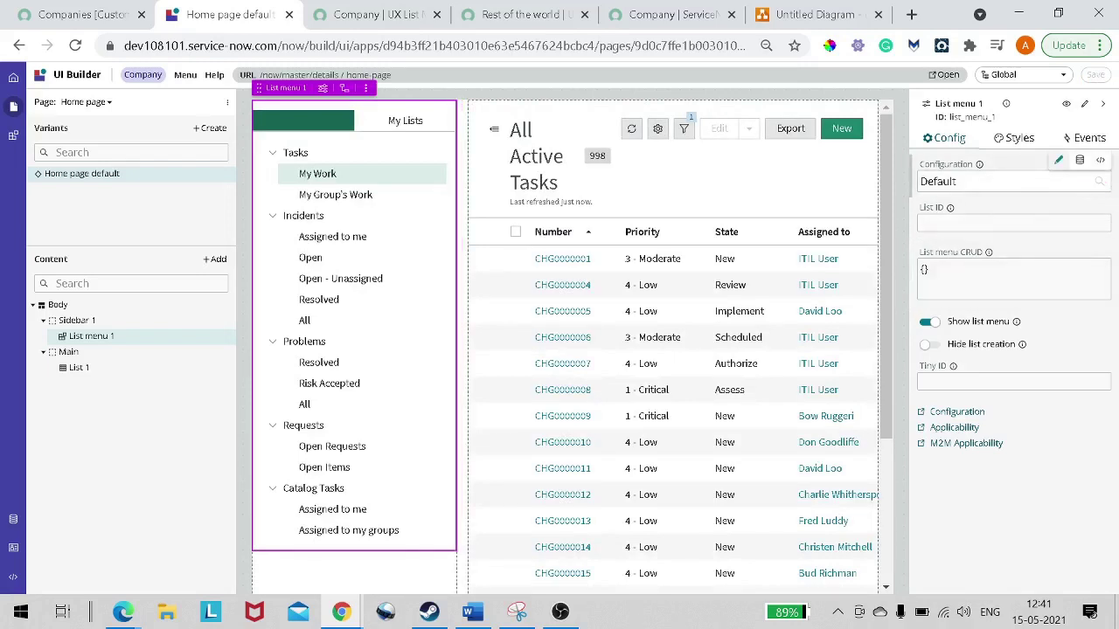
left_click(956, 181)
key("ctrl+a")
key("BackSpace")
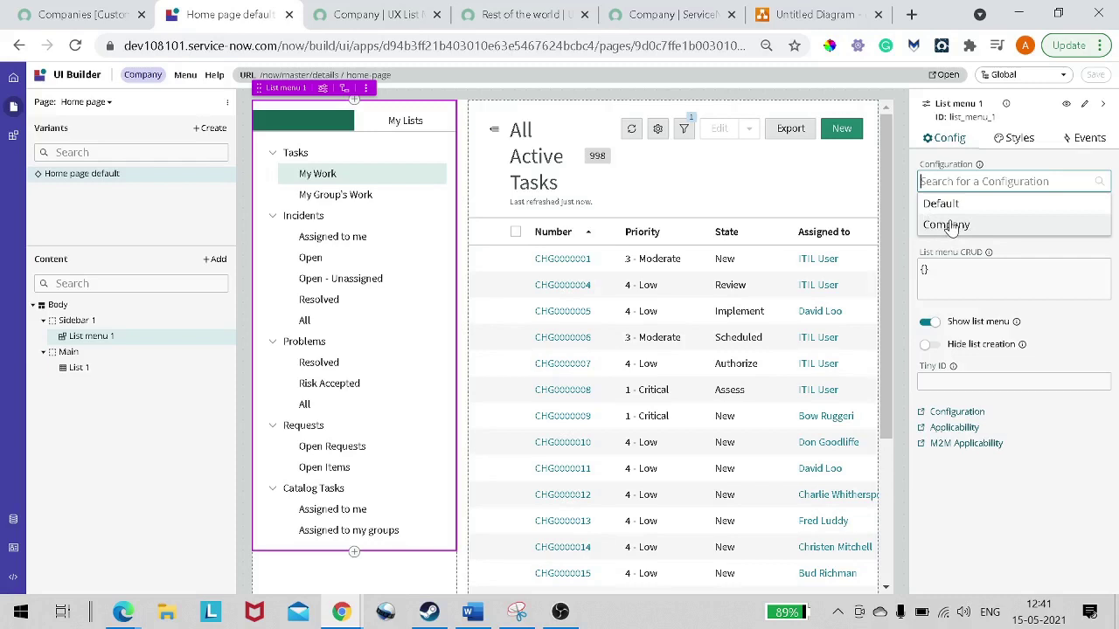
left_click(950, 225)
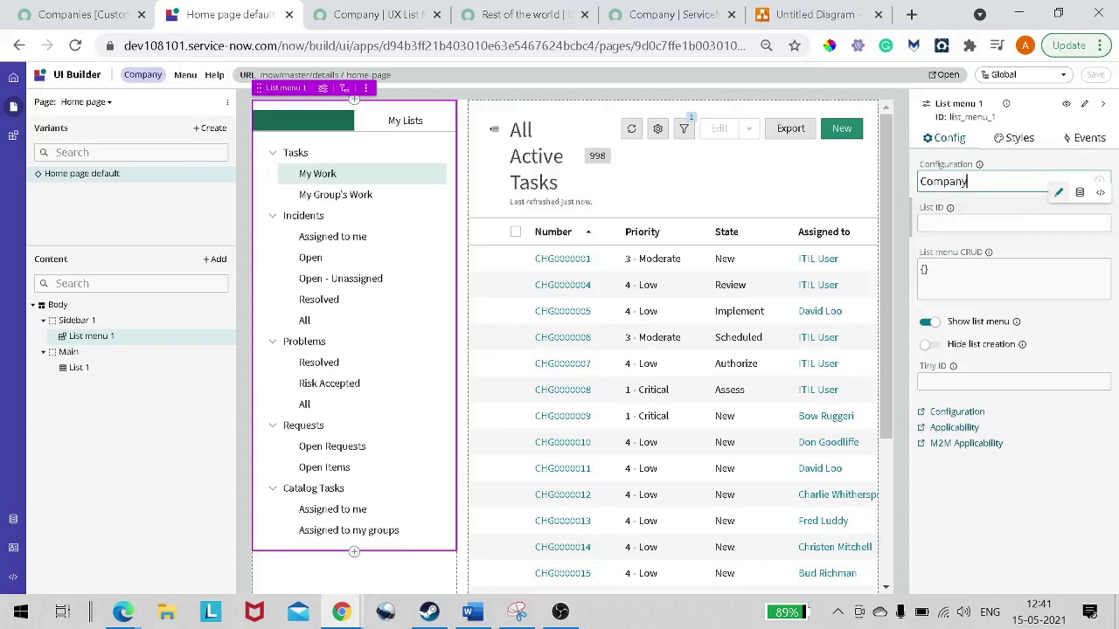
left_click(968, 181)
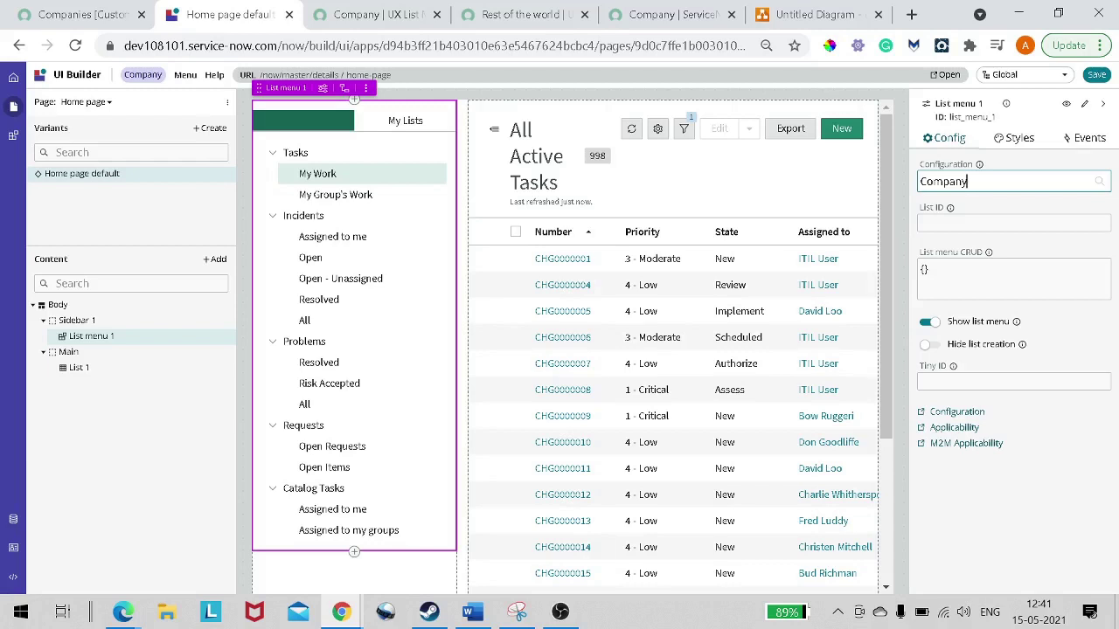
left_click(1093, 79)
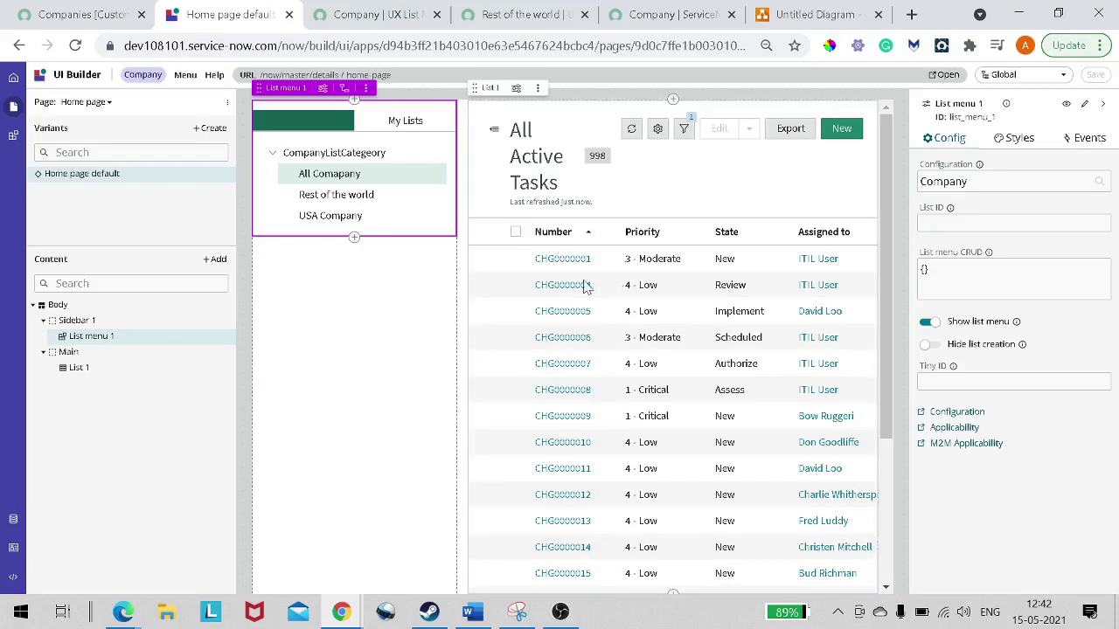
Open the live Company home page and select the All, Rest of the world and USA lists to check whether the main list responds.
scroll(609, 293, "down", 2)
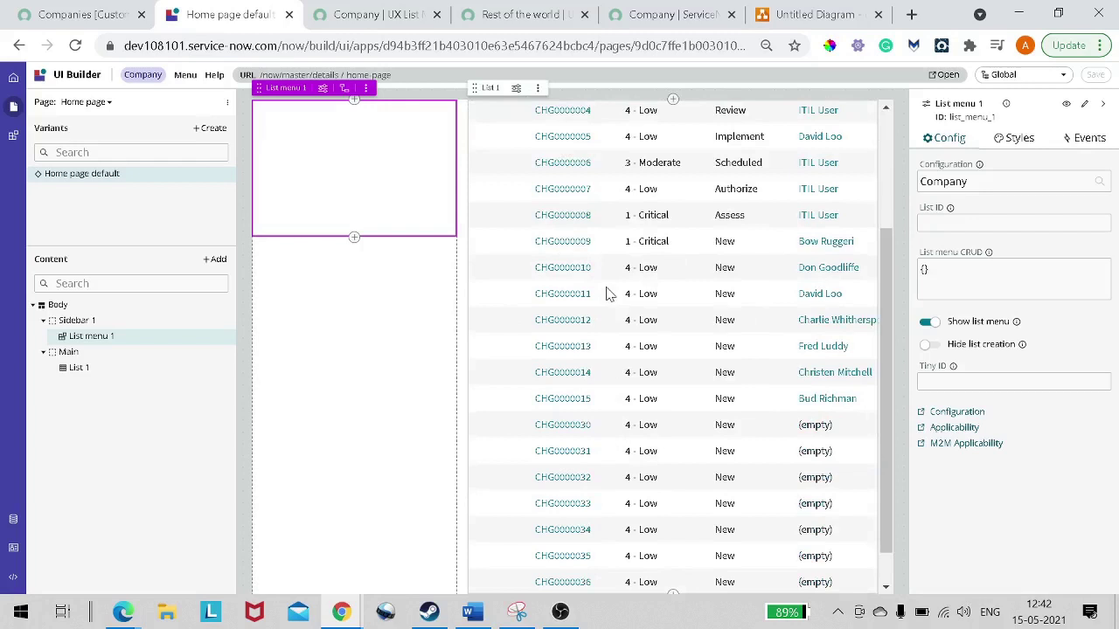
scroll(609, 293, "up", 2)
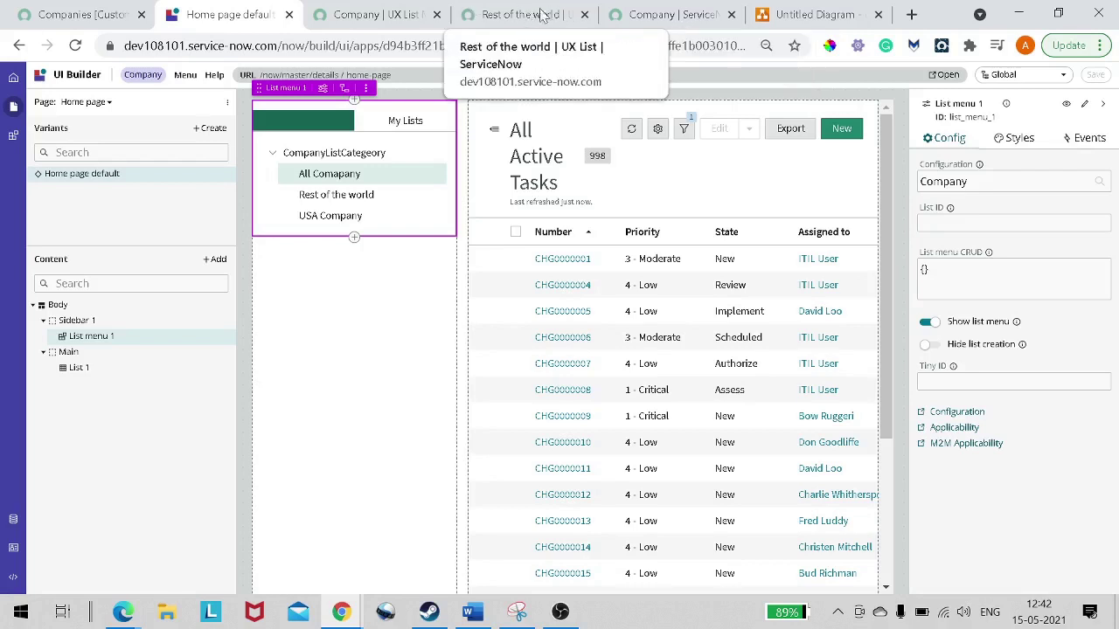
left_click(945, 77)
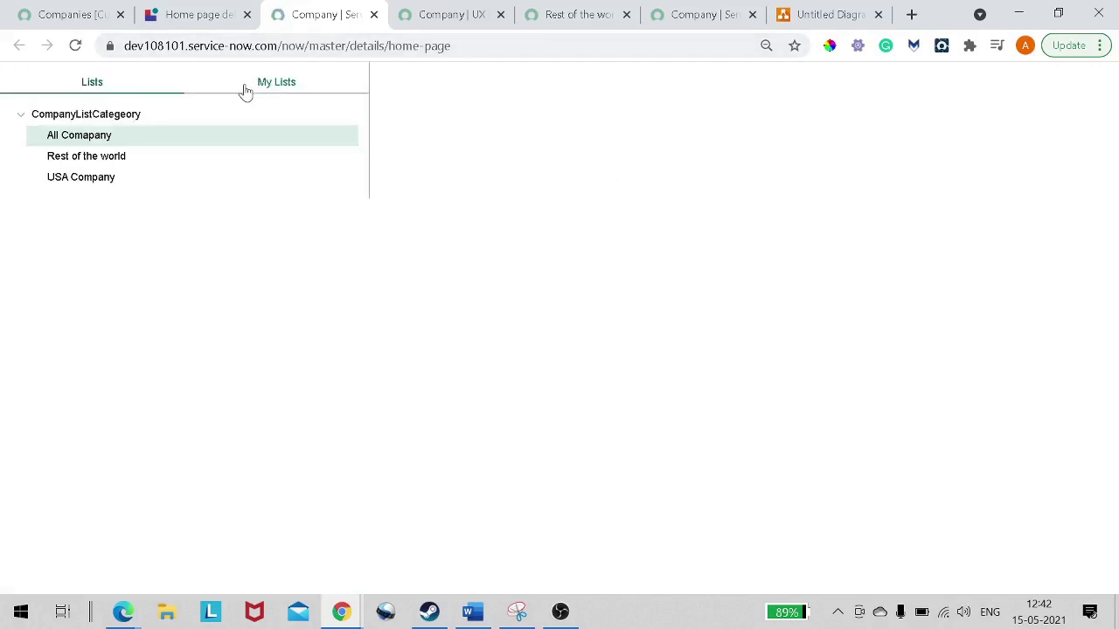
left_click(71, 159)
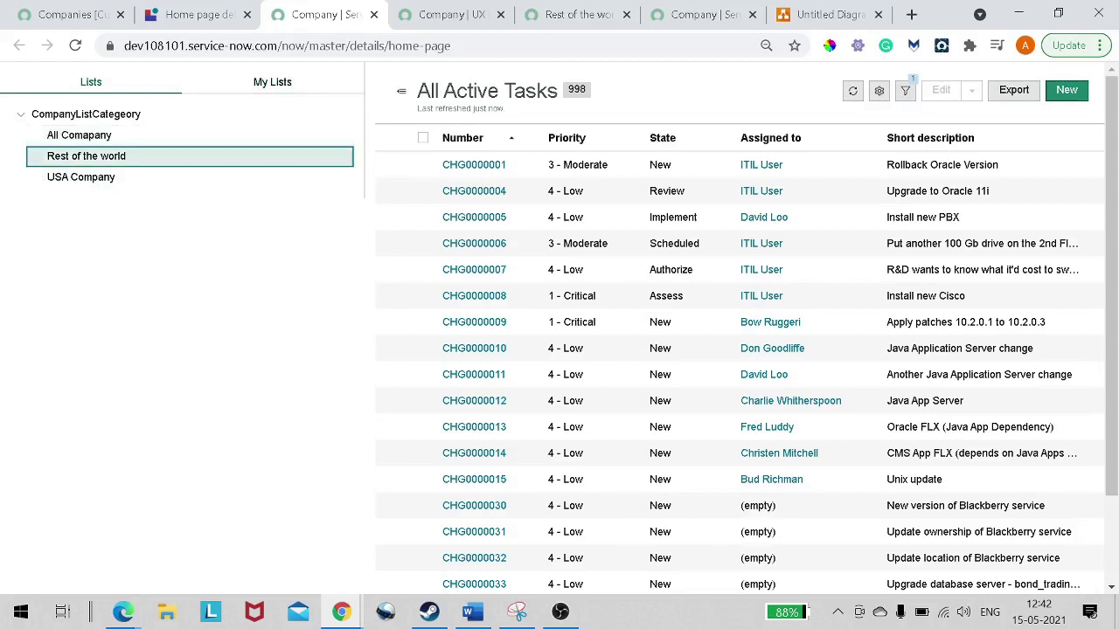
left_click(80, 177)
left_click(79, 135)
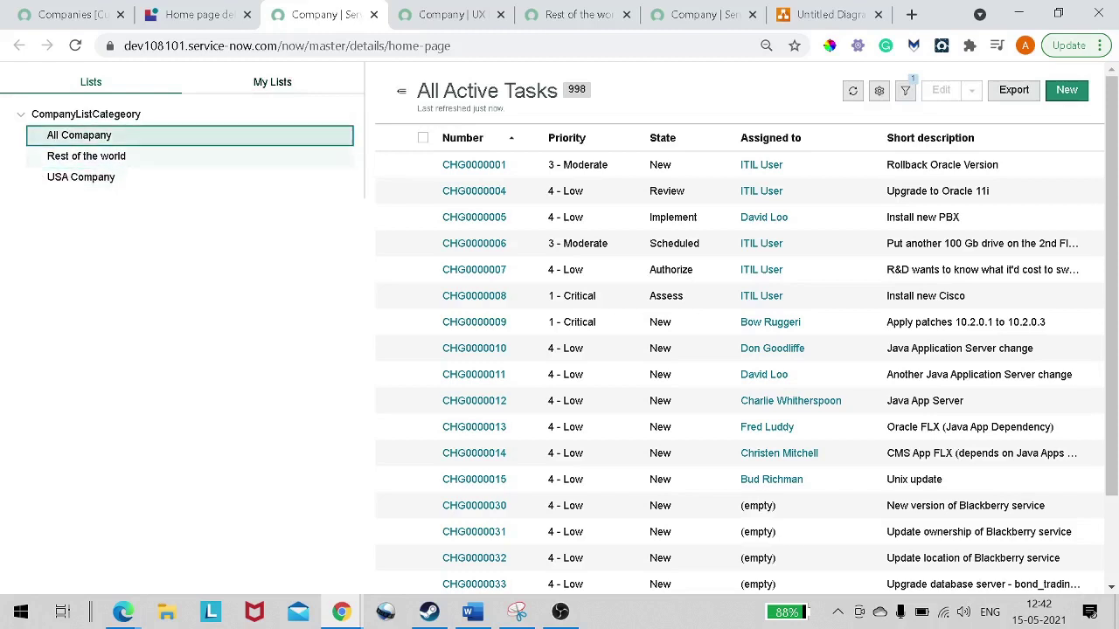
left_click(86, 156)
left_click(80, 176)
left_click(114, 144)
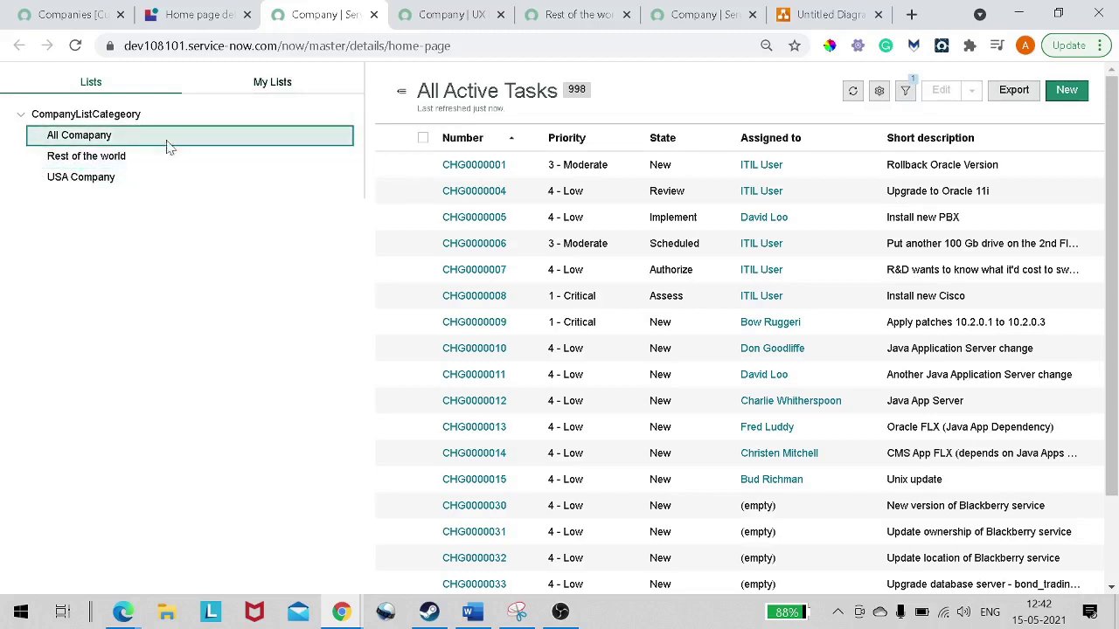
left_click(140, 157)
left_click(127, 179)
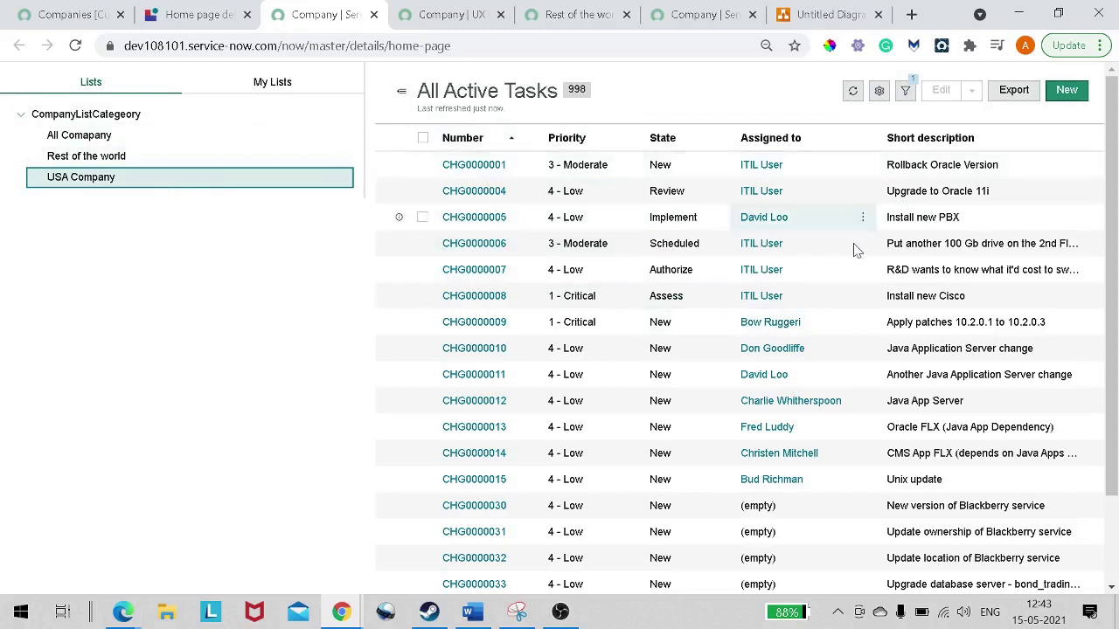
left_click(200, 18)
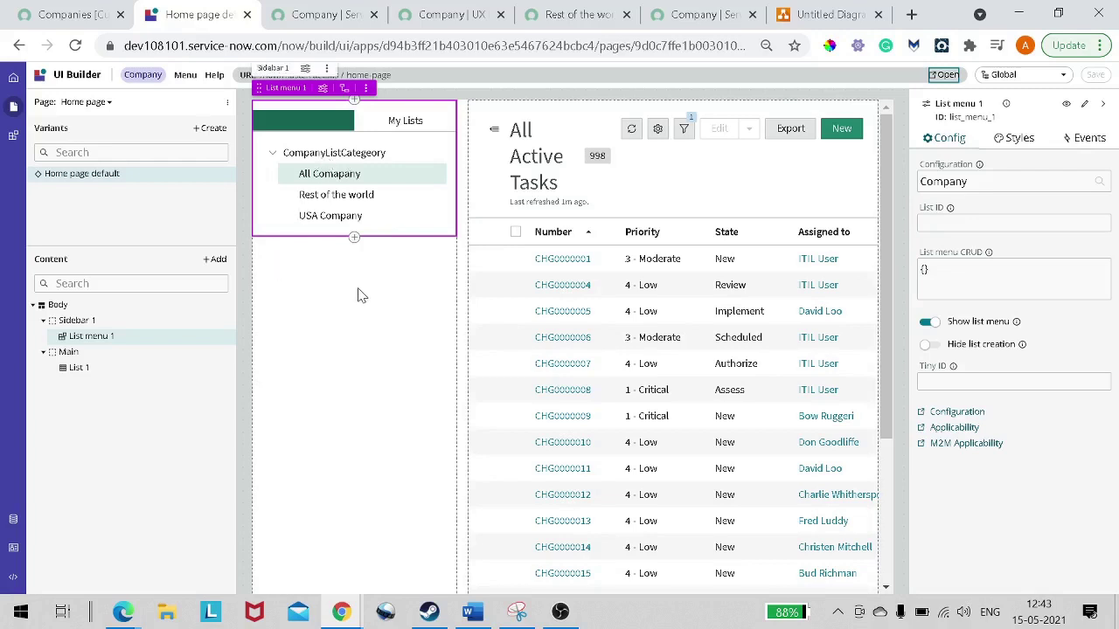
left_click(81, 369)
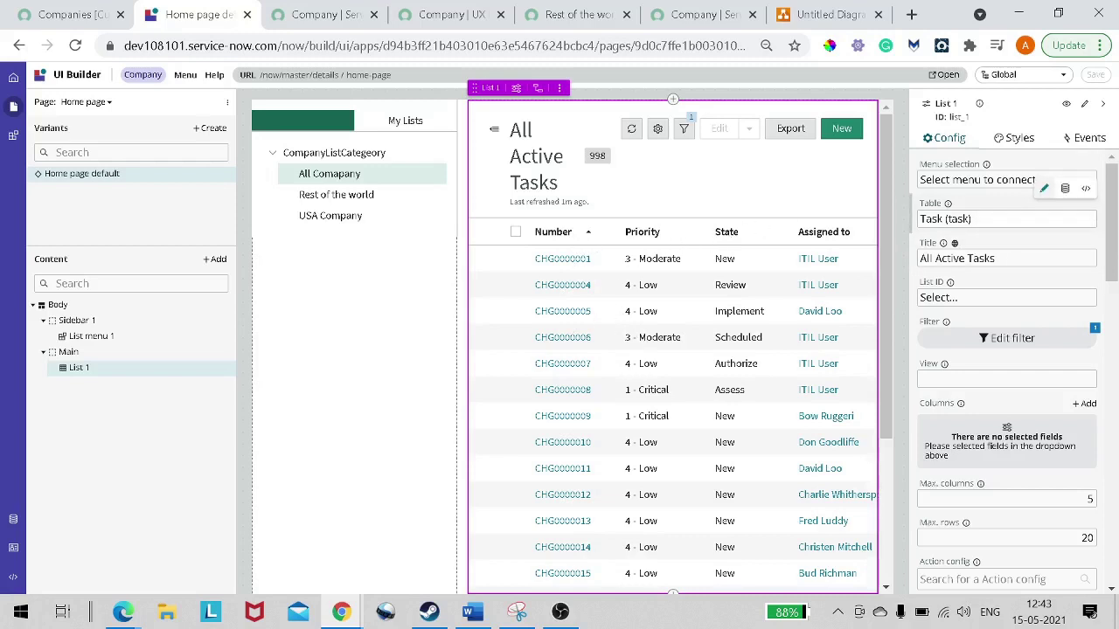
left_click(1040, 219)
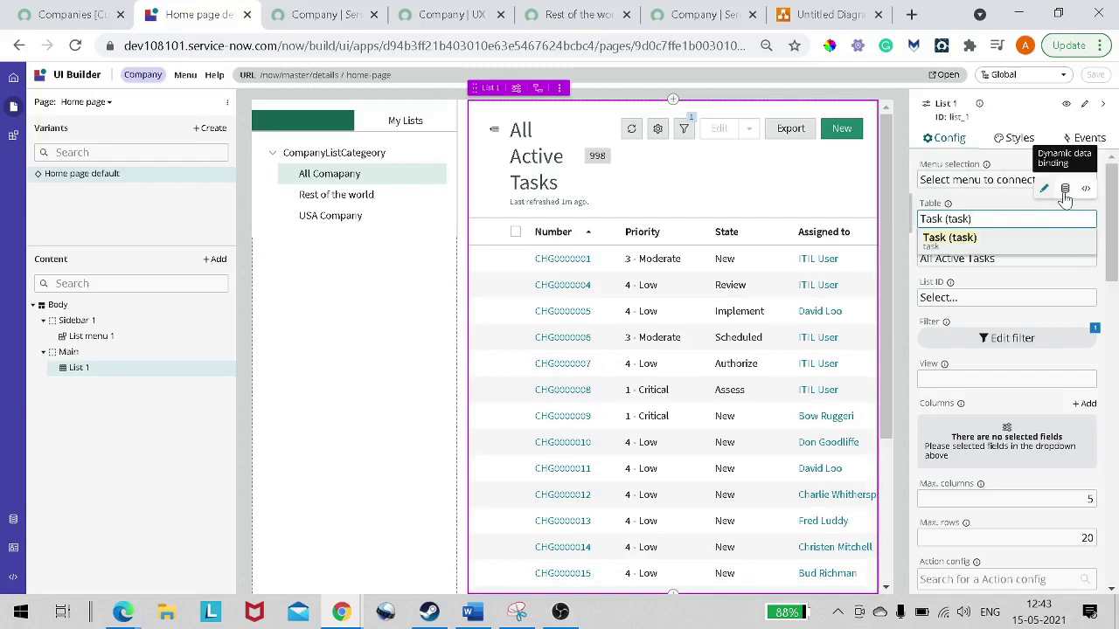
left_click(1063, 193)
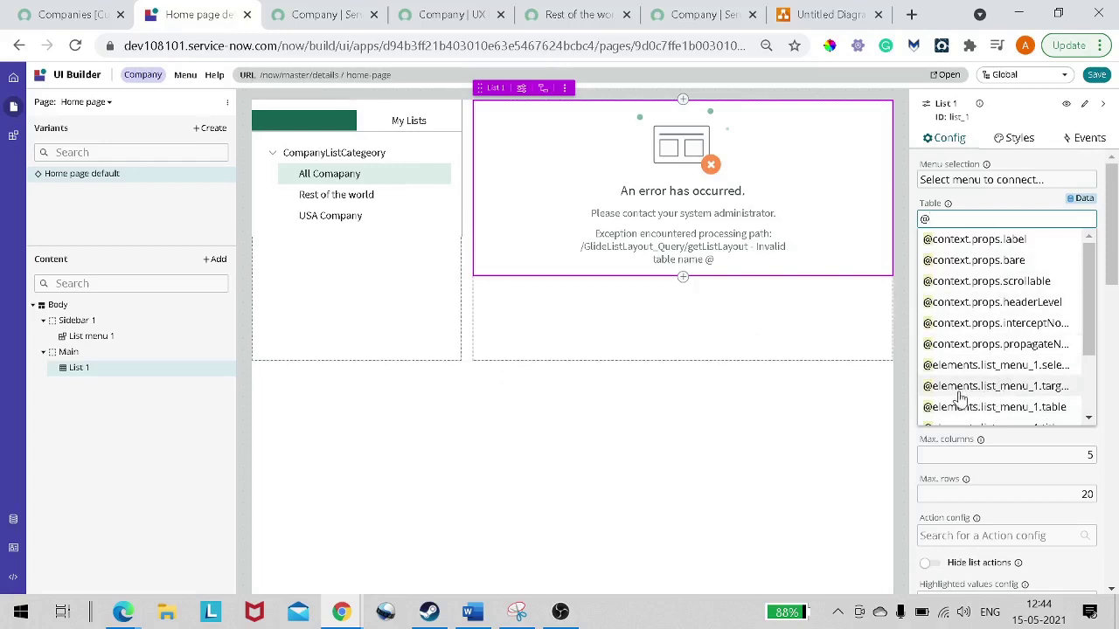
left_click(1036, 408)
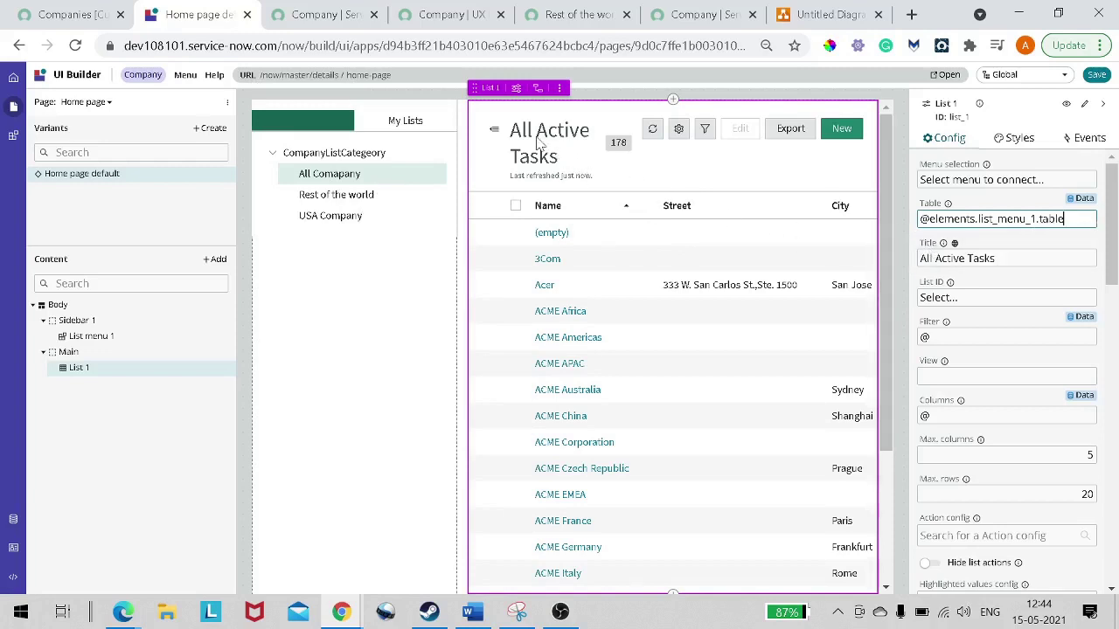
Change the title of the main area's list to Find Companies.
left_click_drag(995, 258, 882, 266)
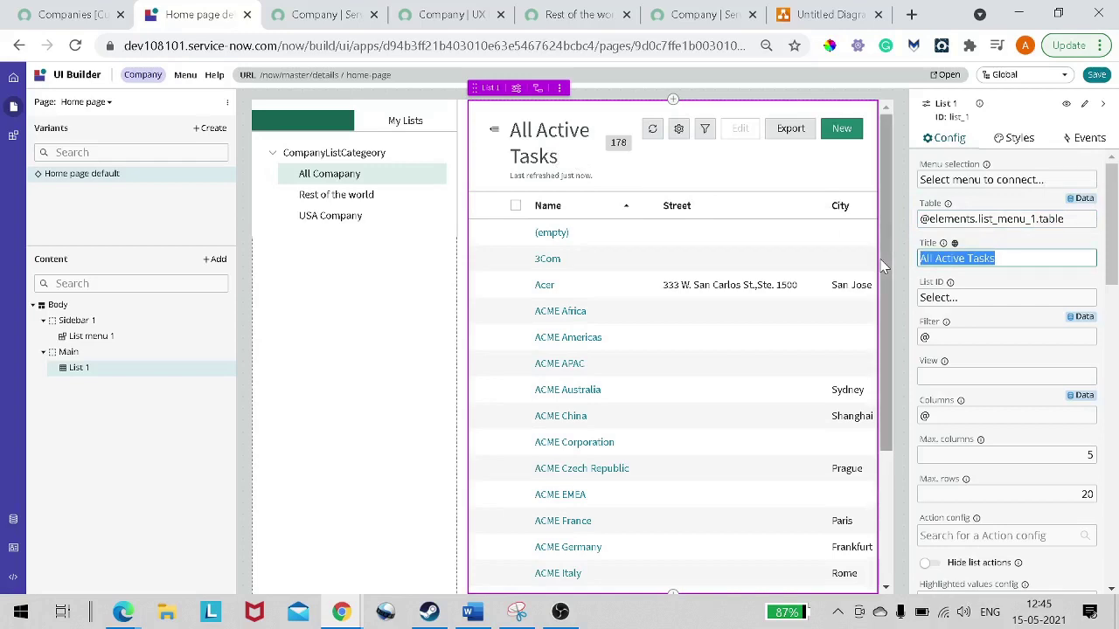
type("Find")
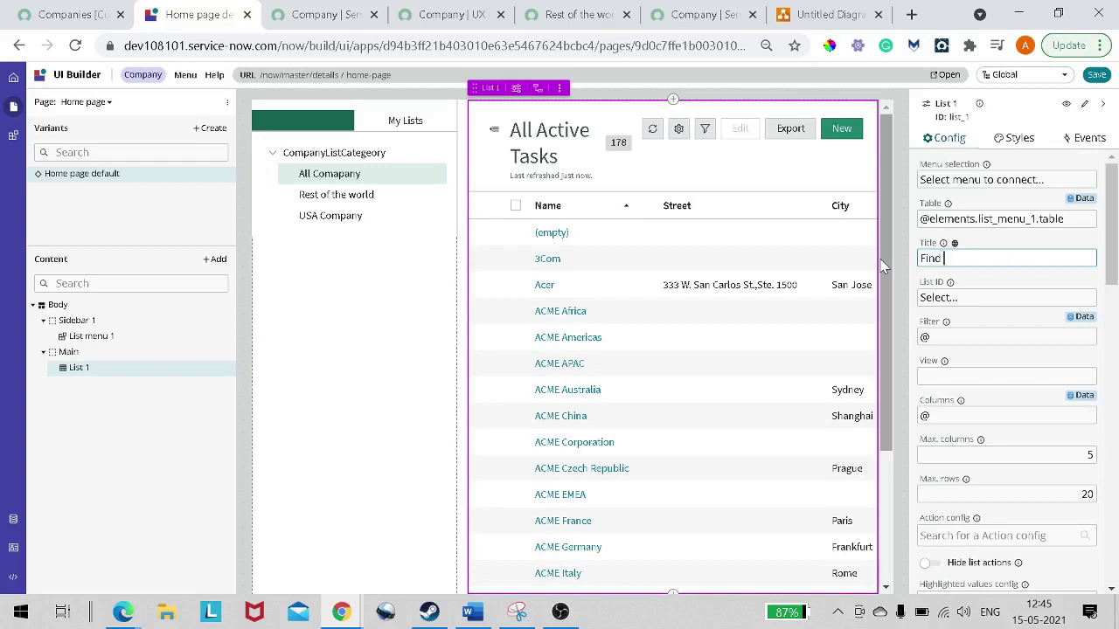
type(" Companies")
left_click(1000, 285)
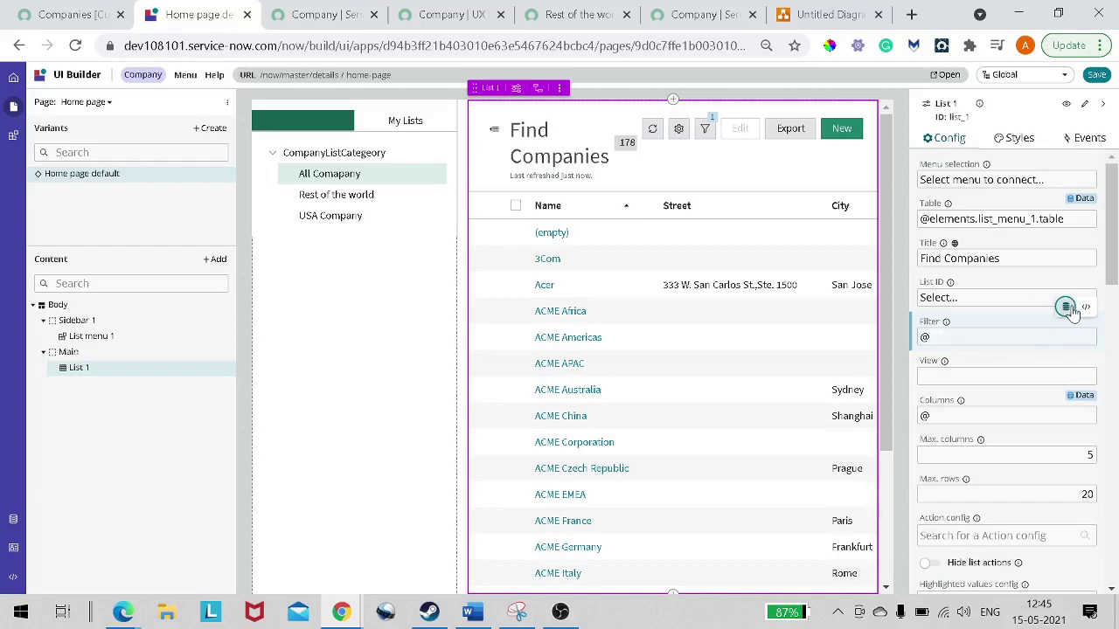
left_click(989, 336)
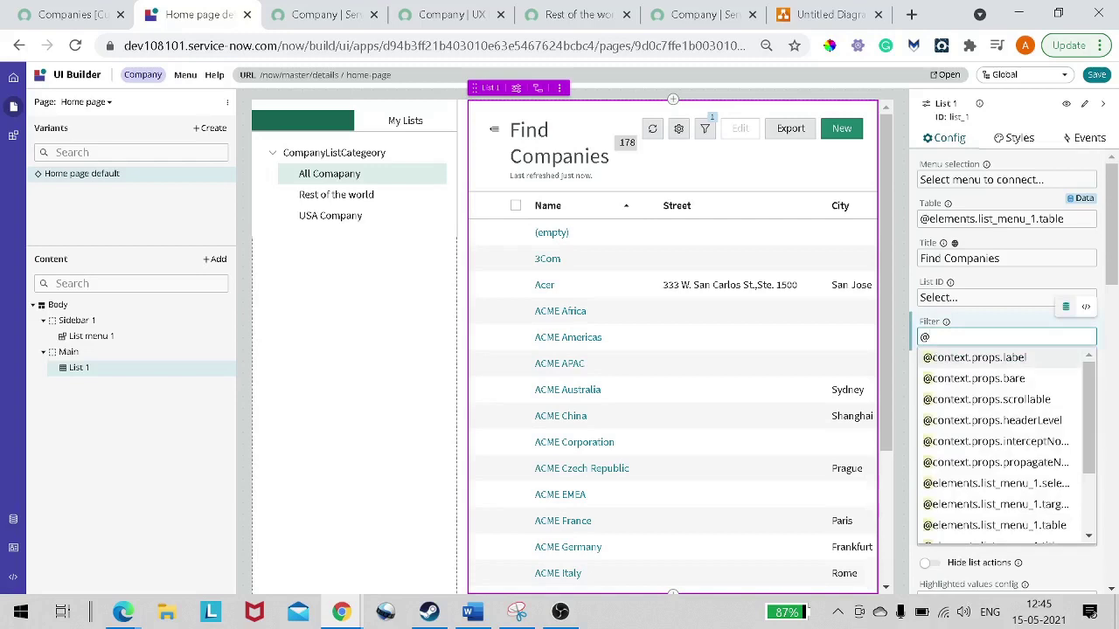
scroll(997, 397, "down", 2)
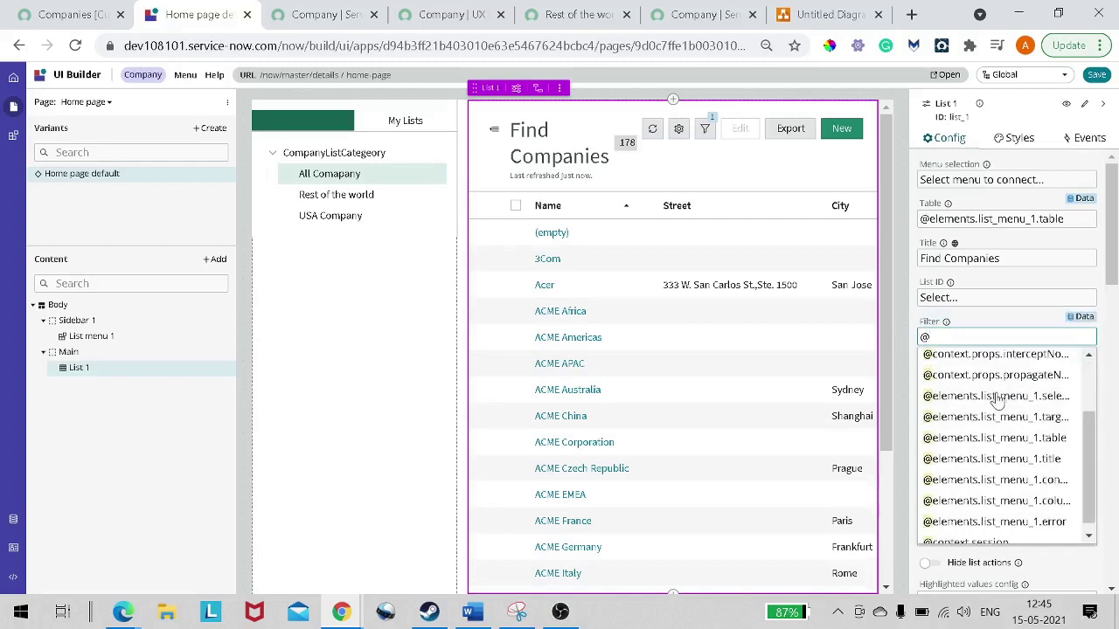
left_click(1056, 481)
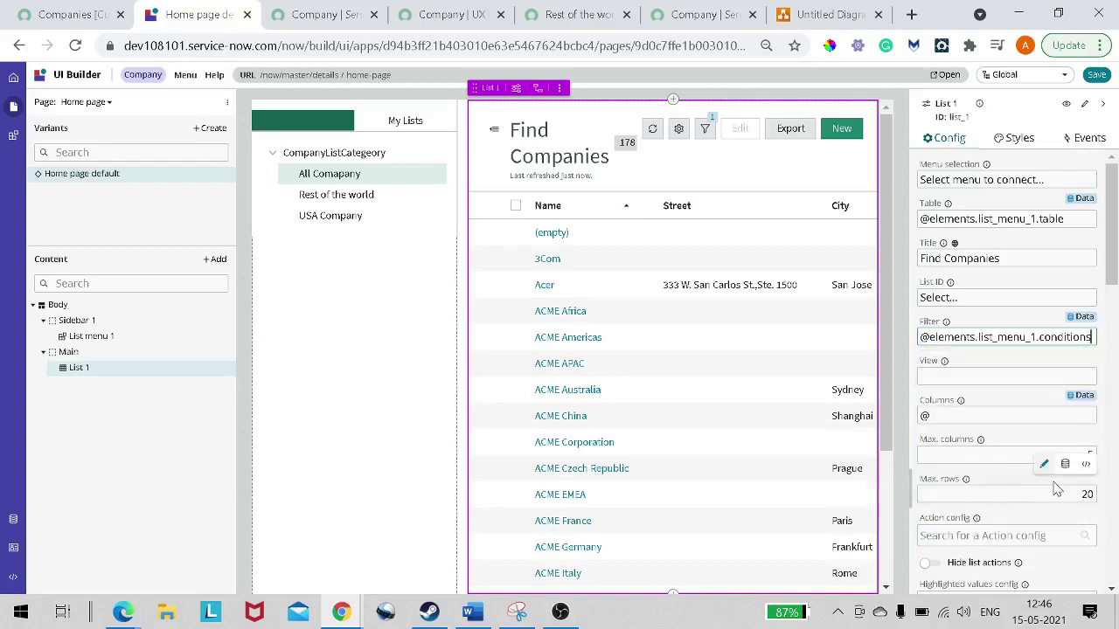
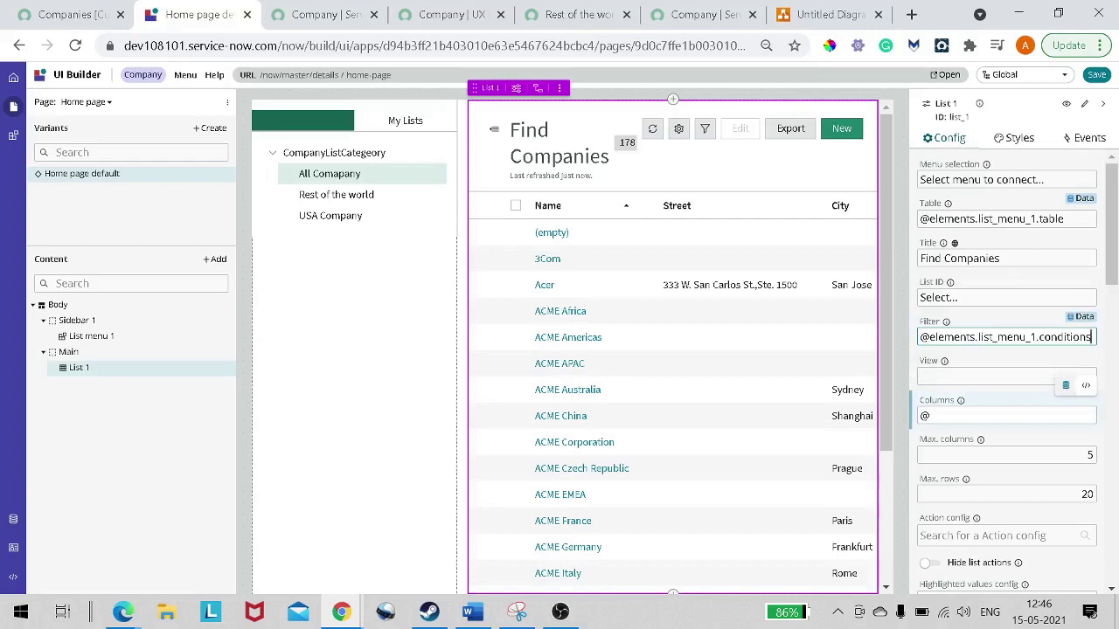
left_click(1005, 416)
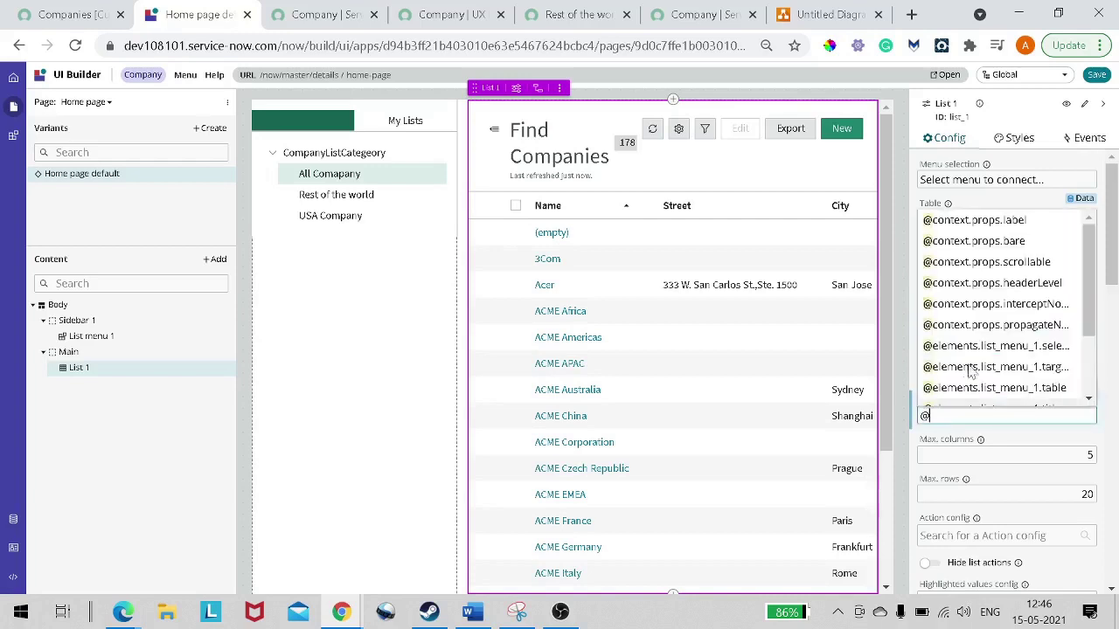
scroll(966, 297, "down", 1)
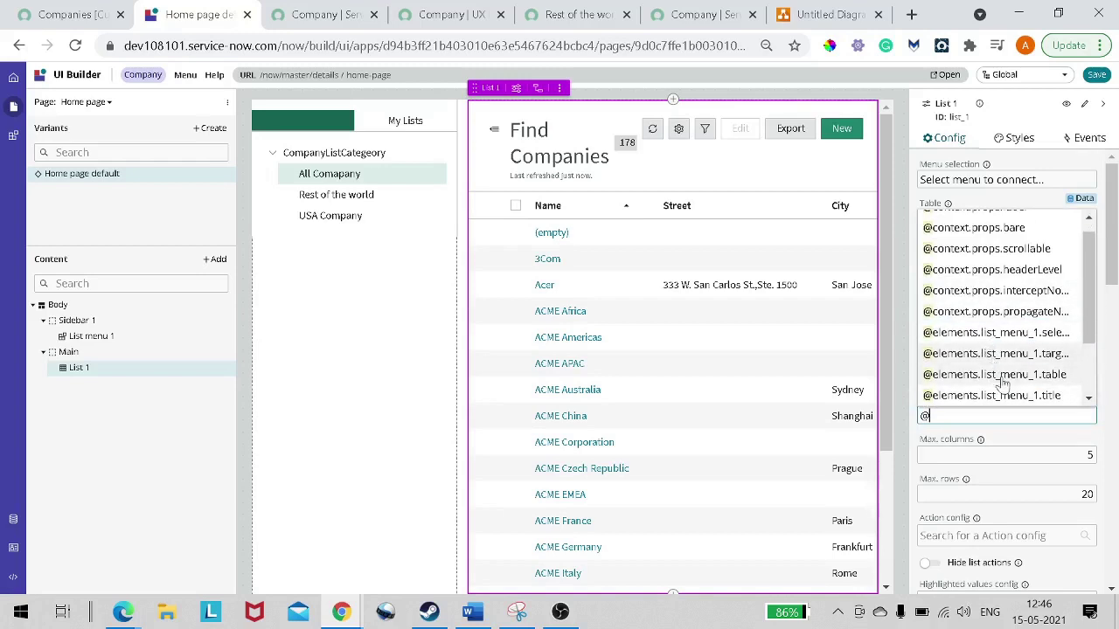
scroll(1004, 367, "down", 2)
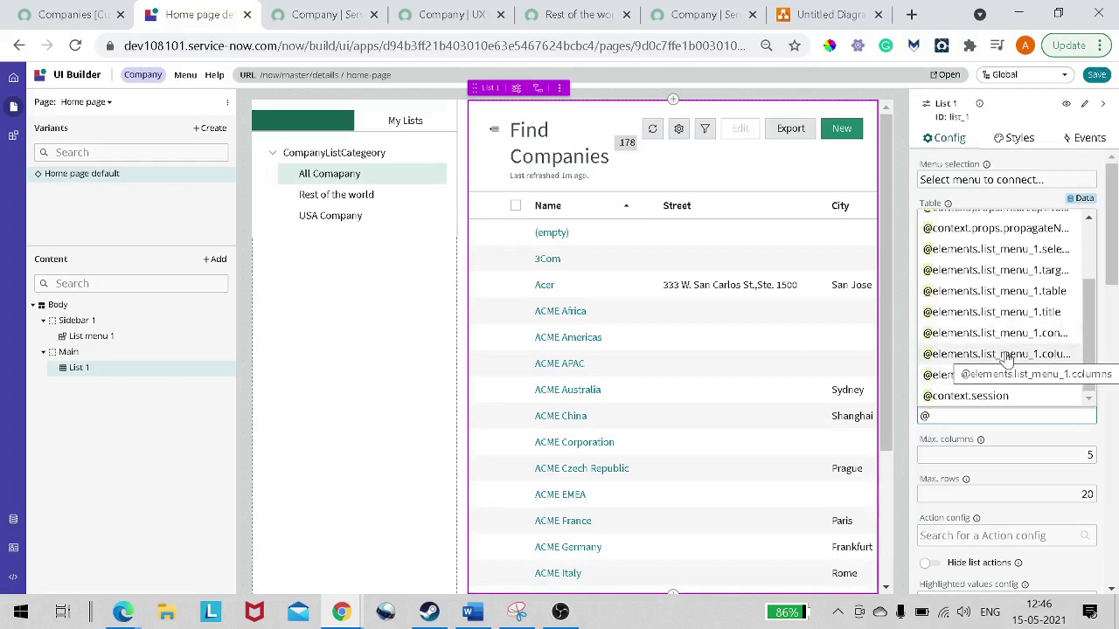
left_click(1007, 354)
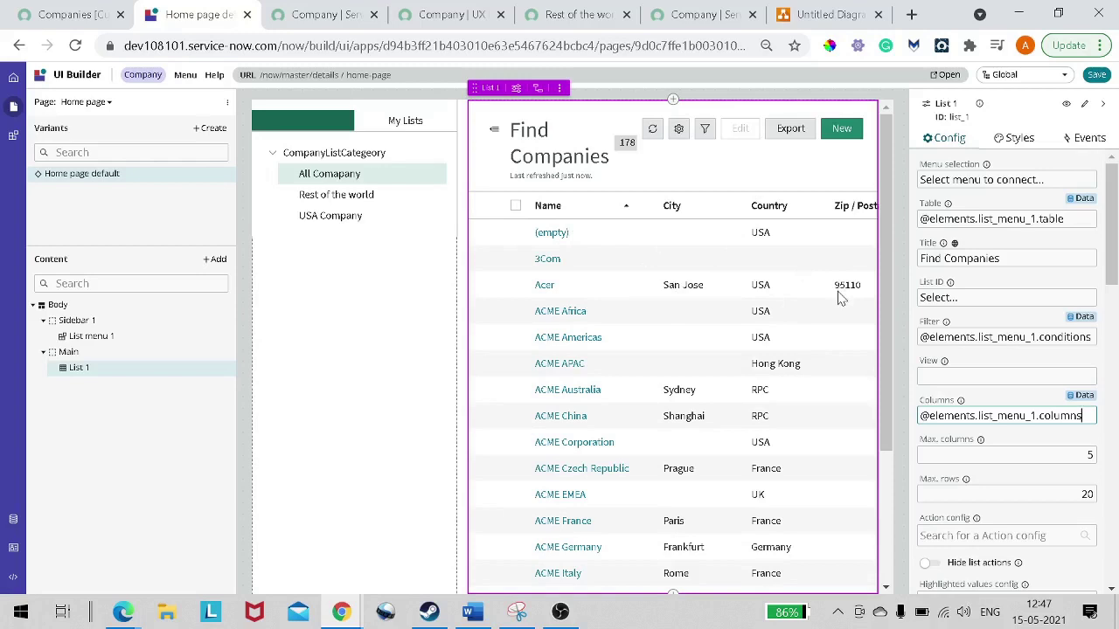
Review the remaining configuration options of the main area's list, from column and row limits to the hide switches, leaving them as set.
left_click(352, 202)
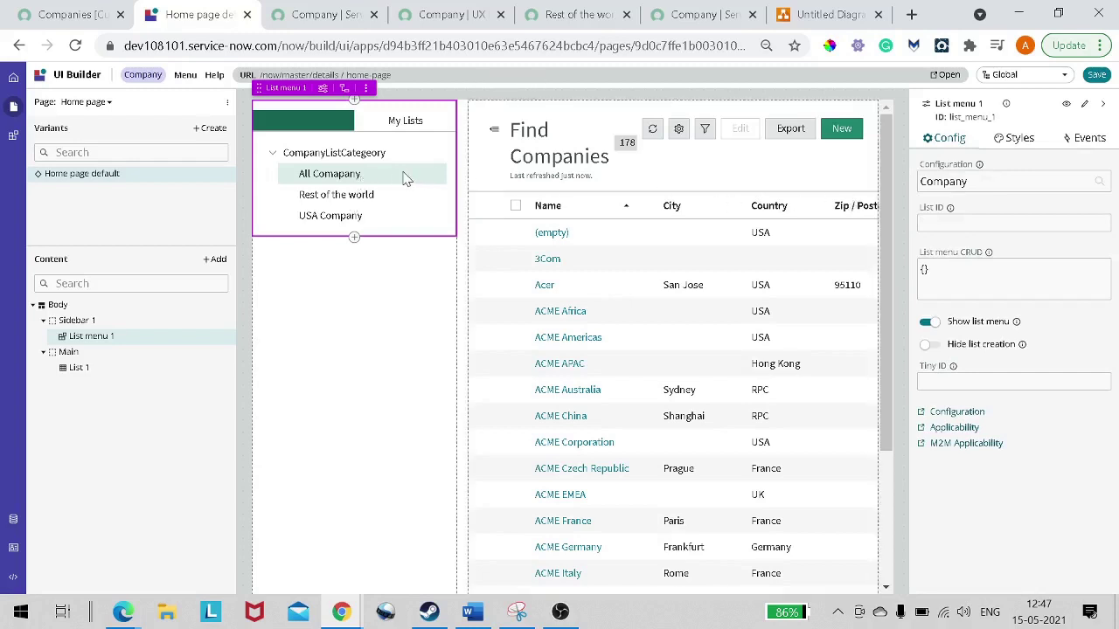
left_click(815, 201)
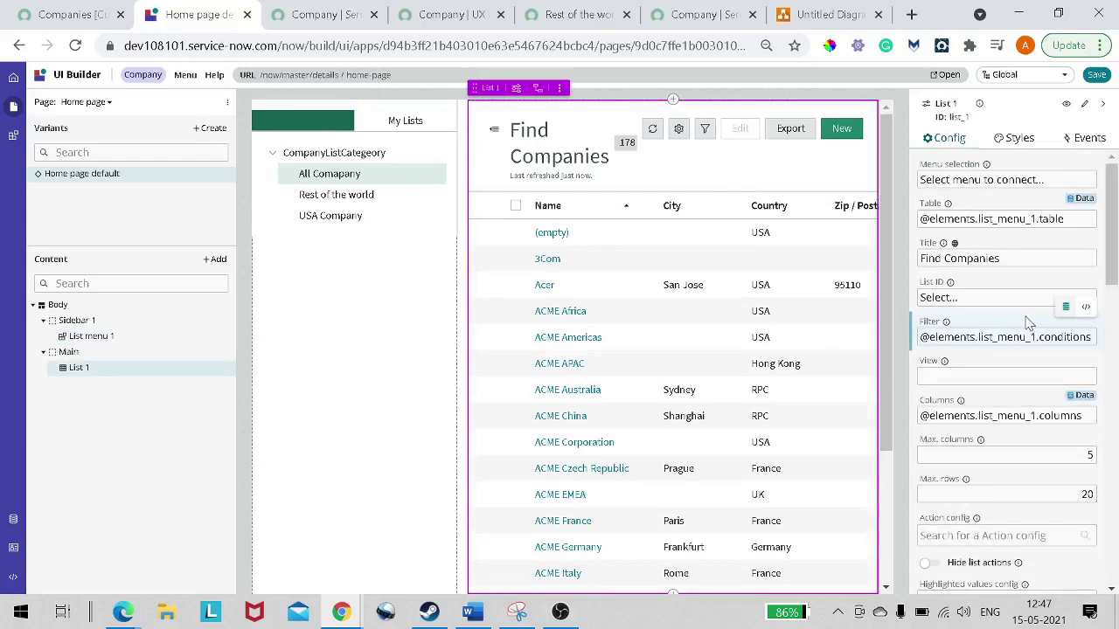
scroll(1028, 324, "down", 1)
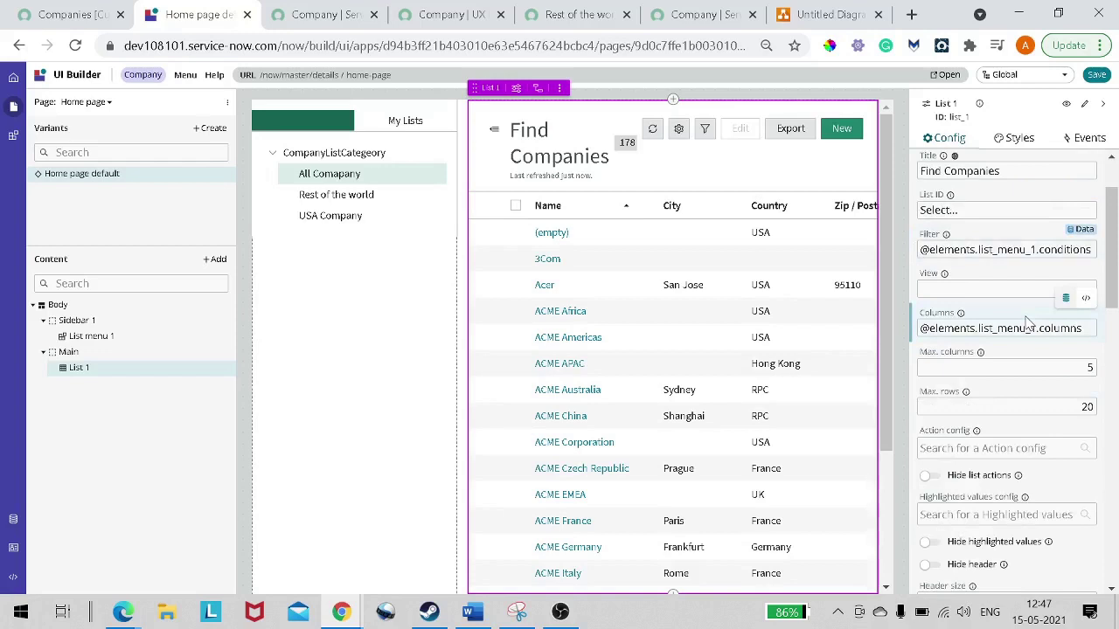
scroll(1028, 323, "down", 1)
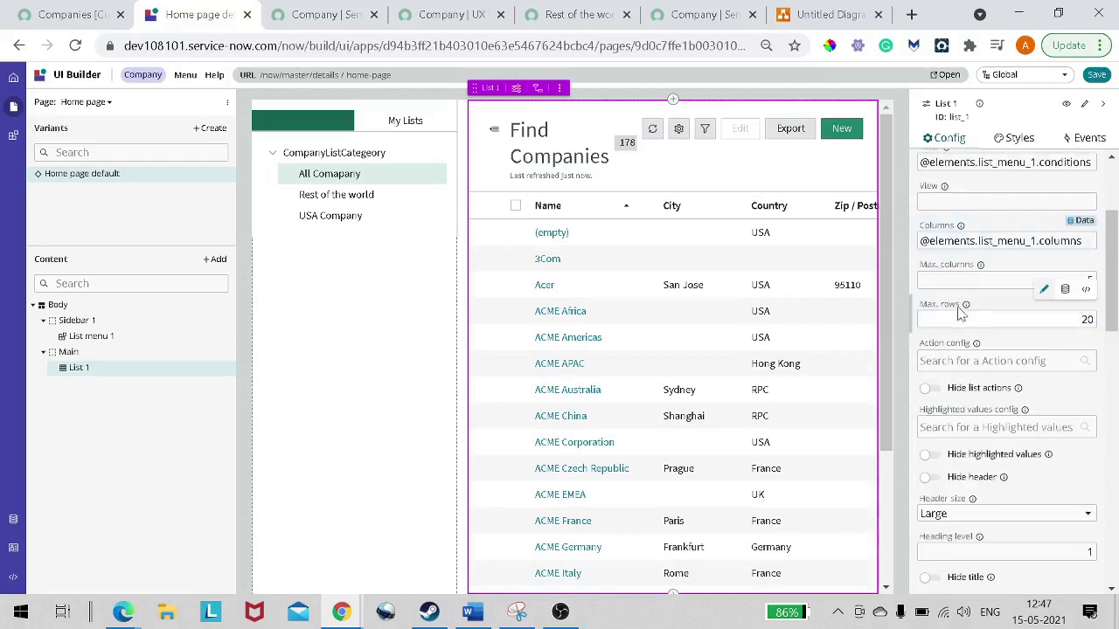
scroll(1028, 323, "down", 1)
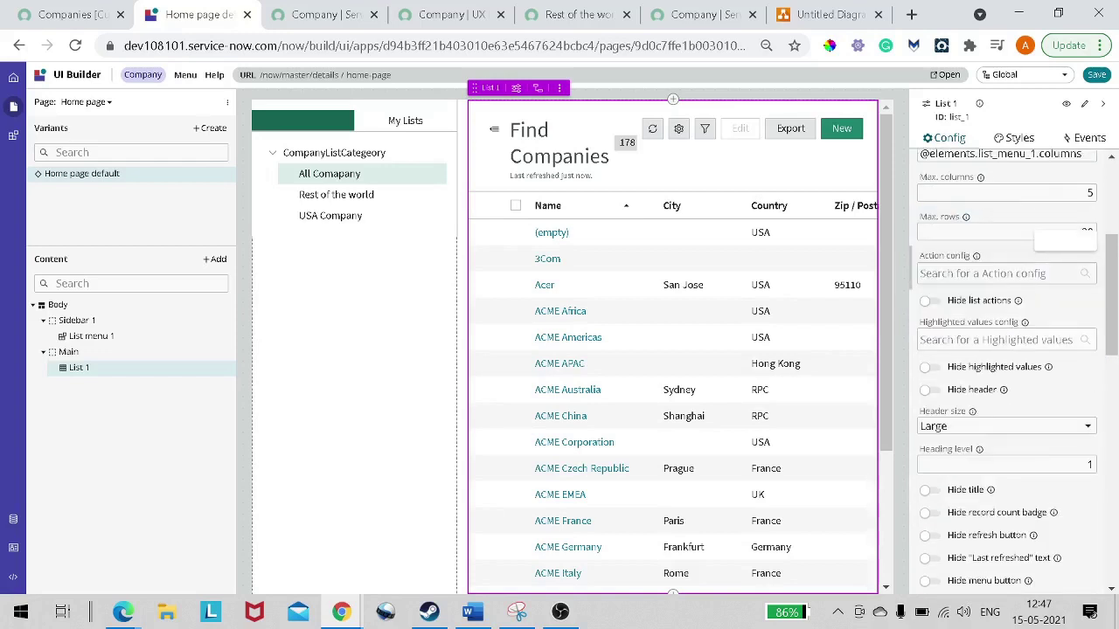
scroll(1014, 341, "down", 1)
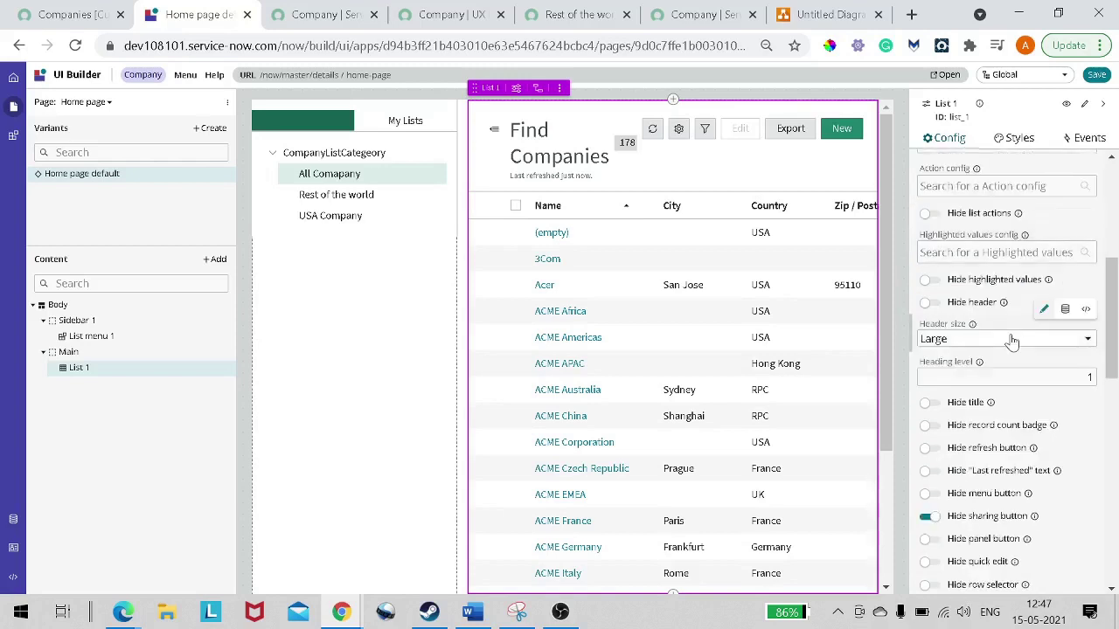
scroll(1013, 341, "down", 1)
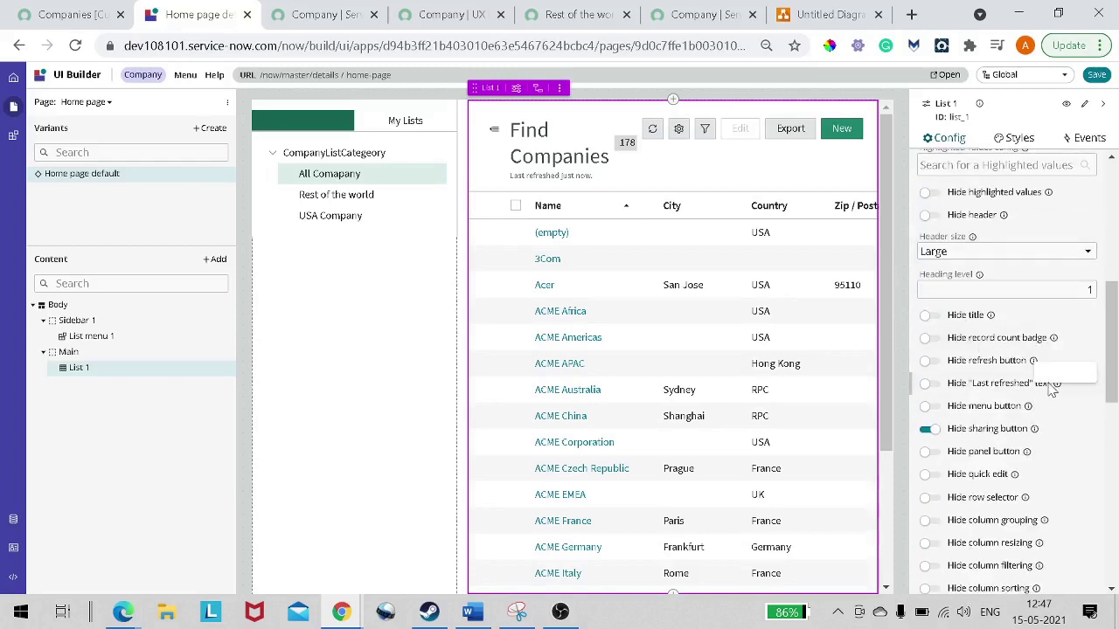
scroll(1018, 404, "down", 2)
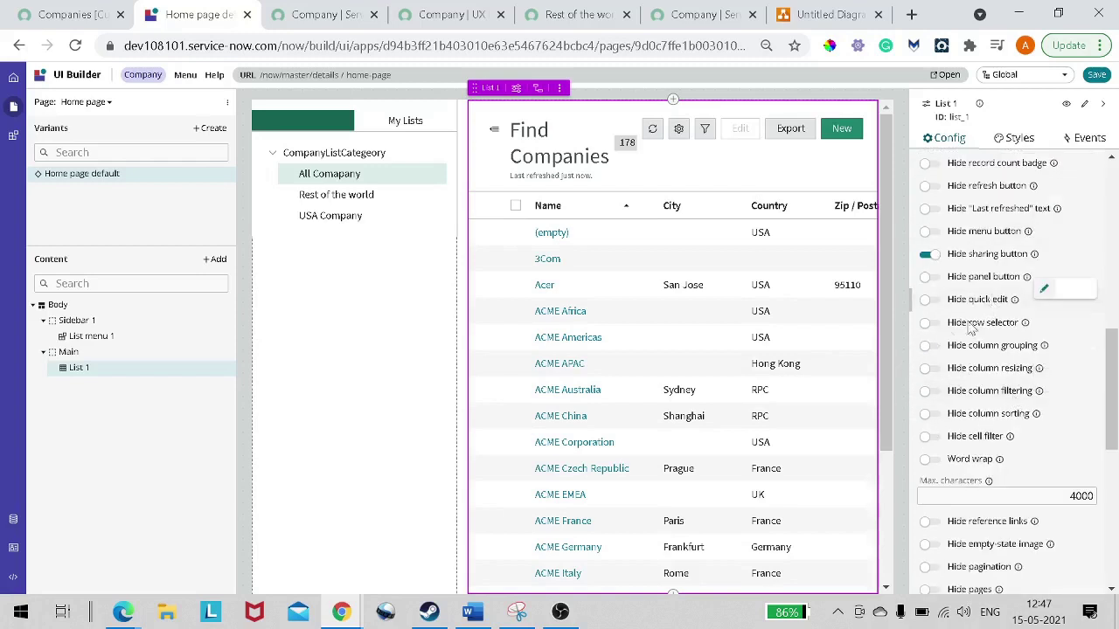
scroll(968, 345, "down", 2)
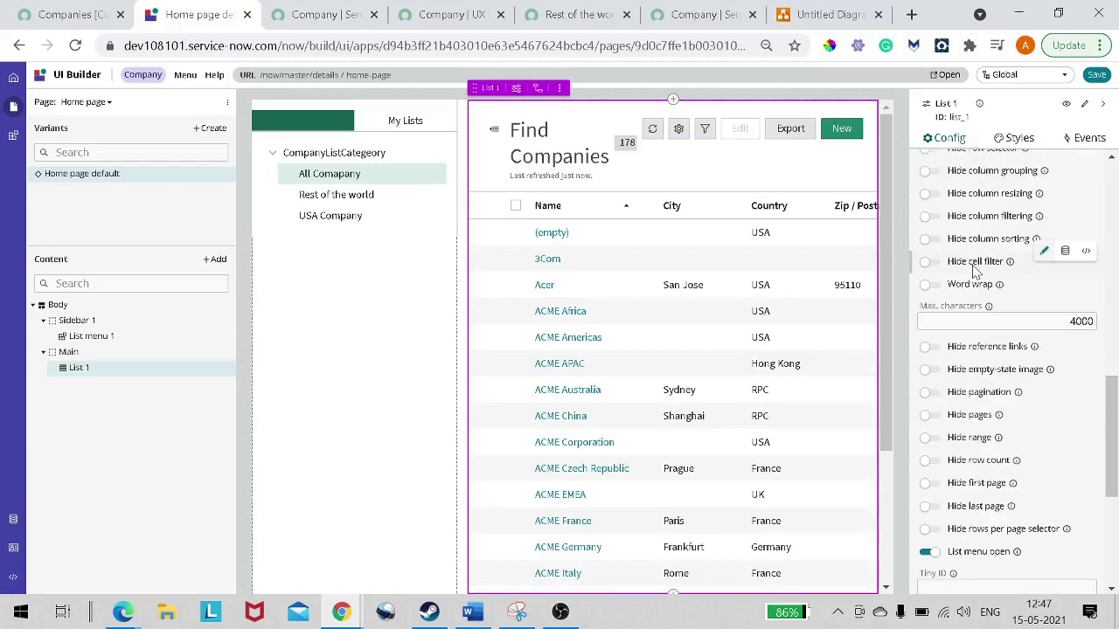
left_click(931, 348)
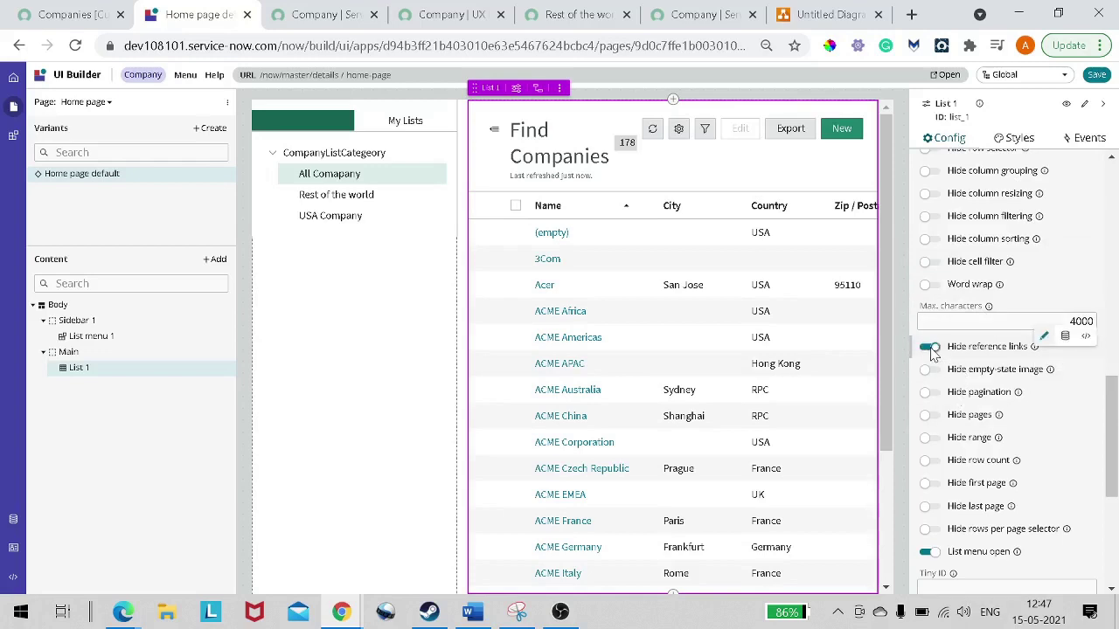
left_click(931, 347)
scroll(1021, 301, "down", 1)
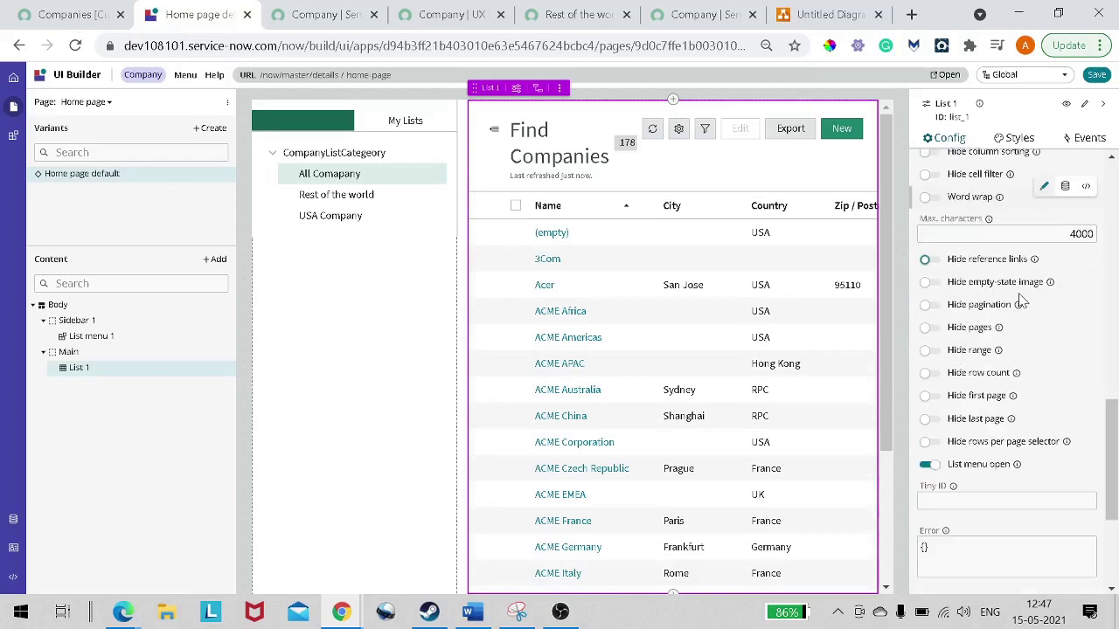
scroll(1021, 302, "down", 3)
scroll(1021, 302, "up", 10)
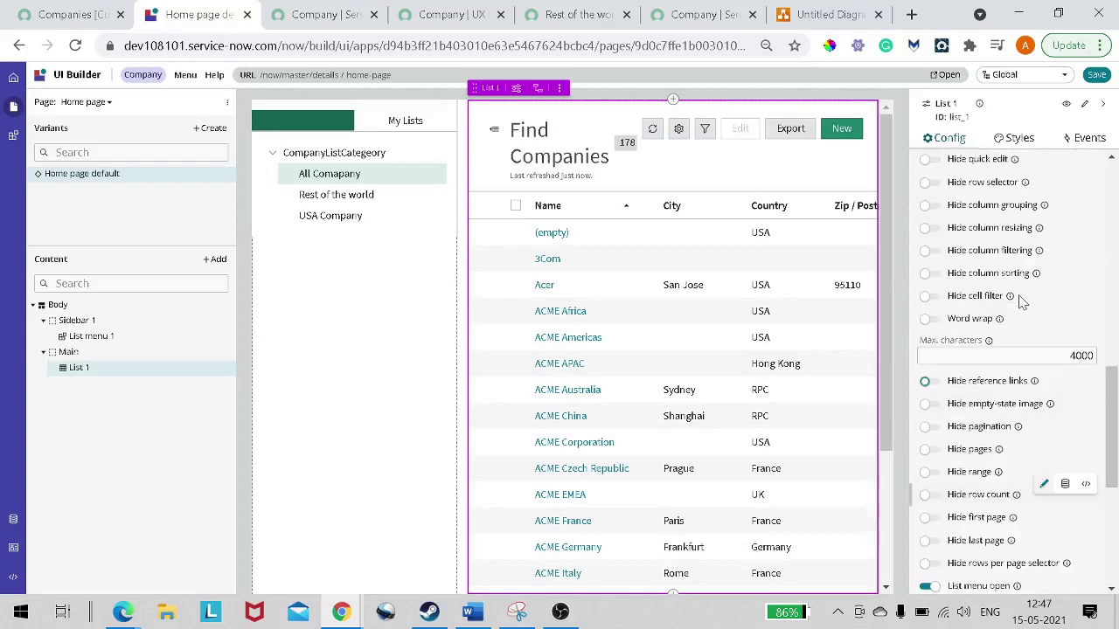
Save the home page in UI Builder and reload the live Company page.
left_click(1097, 76)
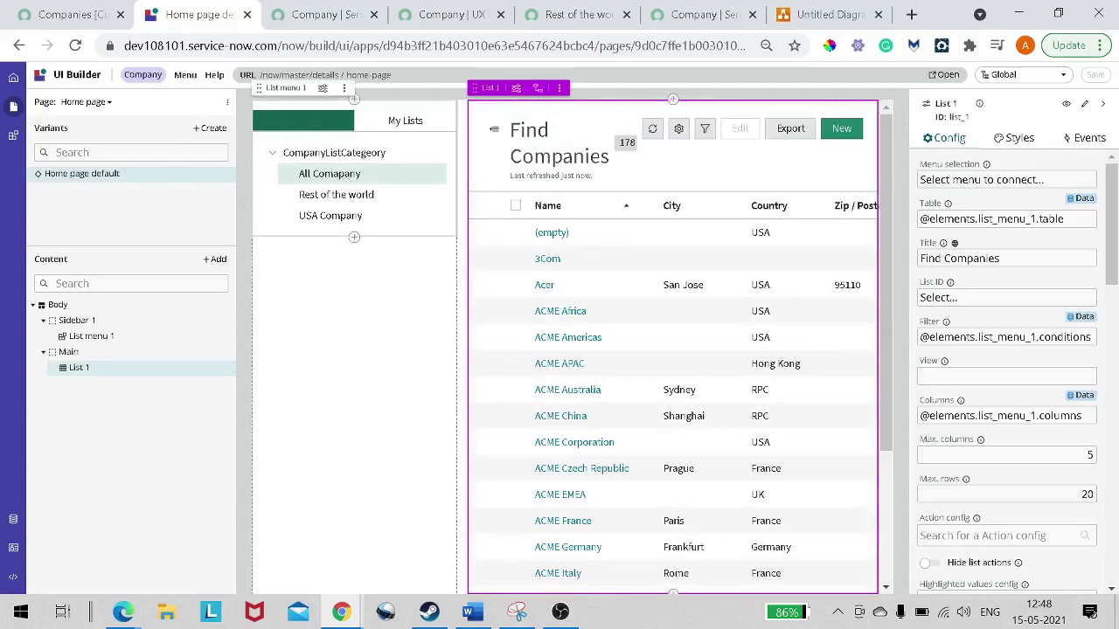
left_click(353, 27)
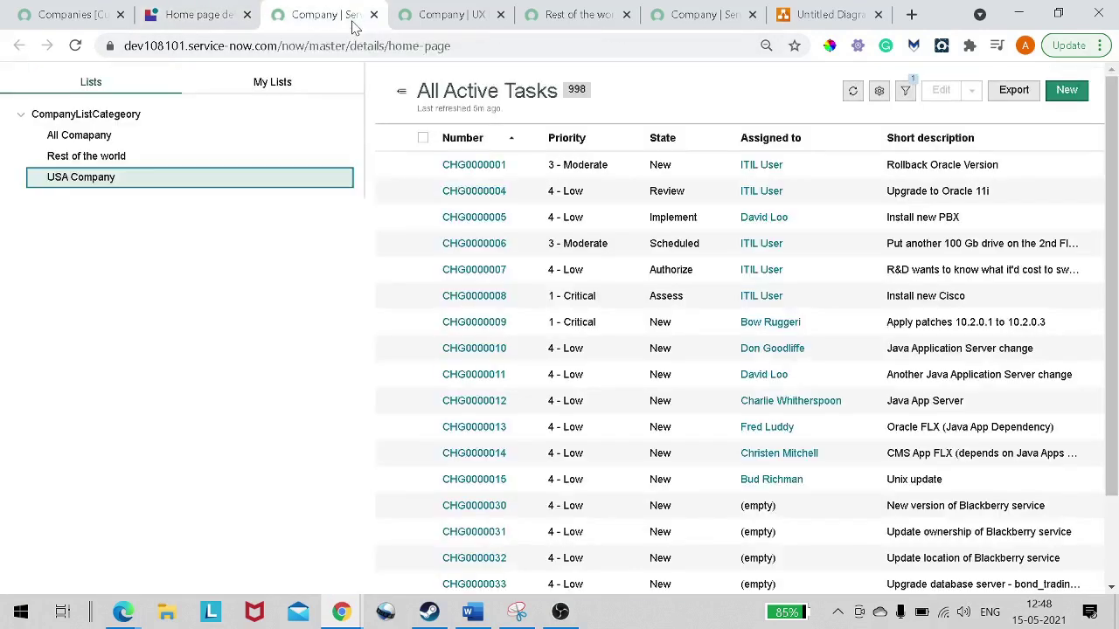
left_click(76, 48)
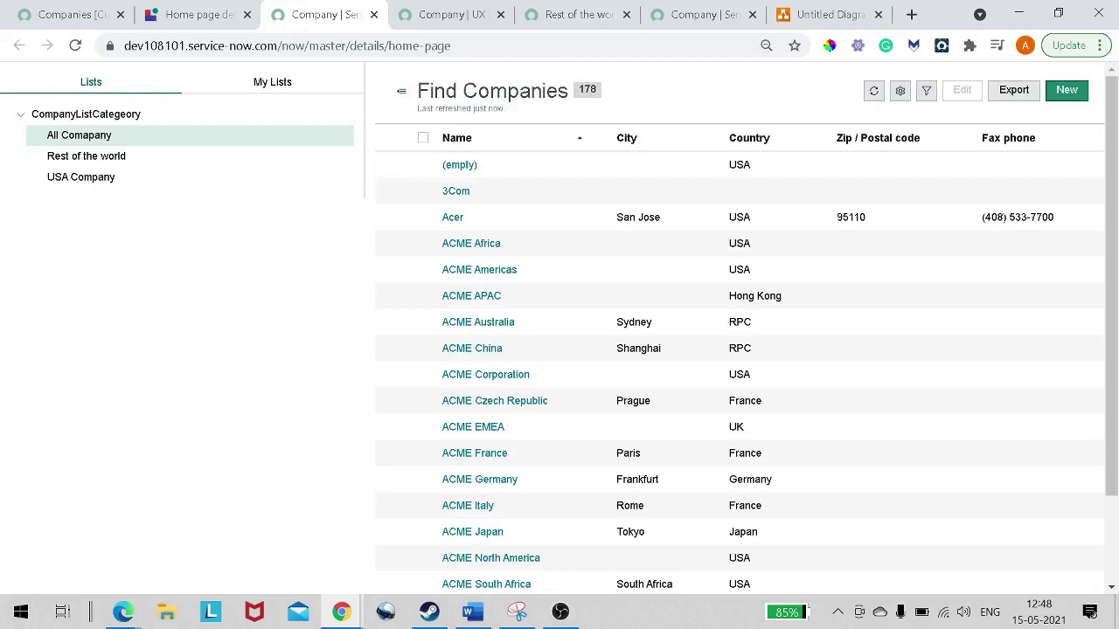
Remove the country filter from the Companies table in the Service Management view and check its total record count.
left_click(74, 15)
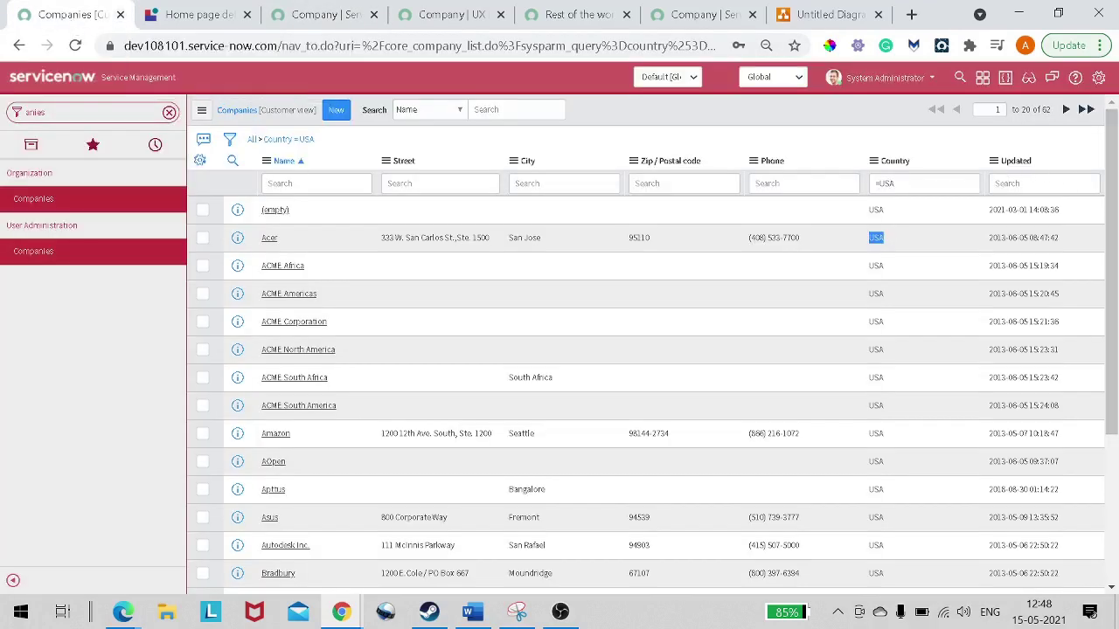
left_click(251, 141)
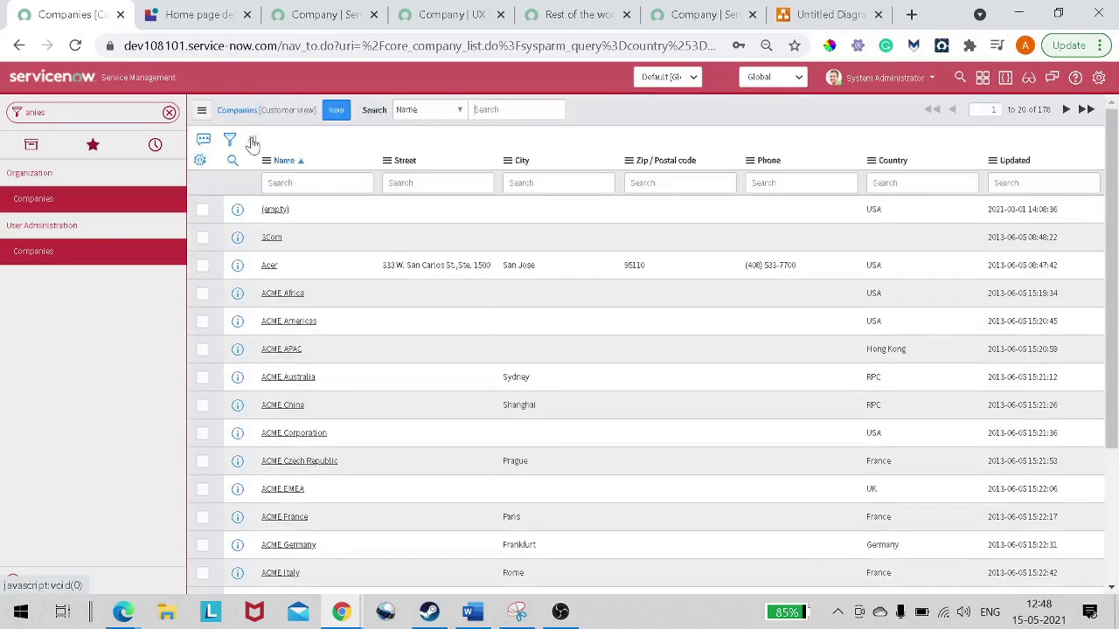
left_click_drag(1026, 110, 1050, 111)
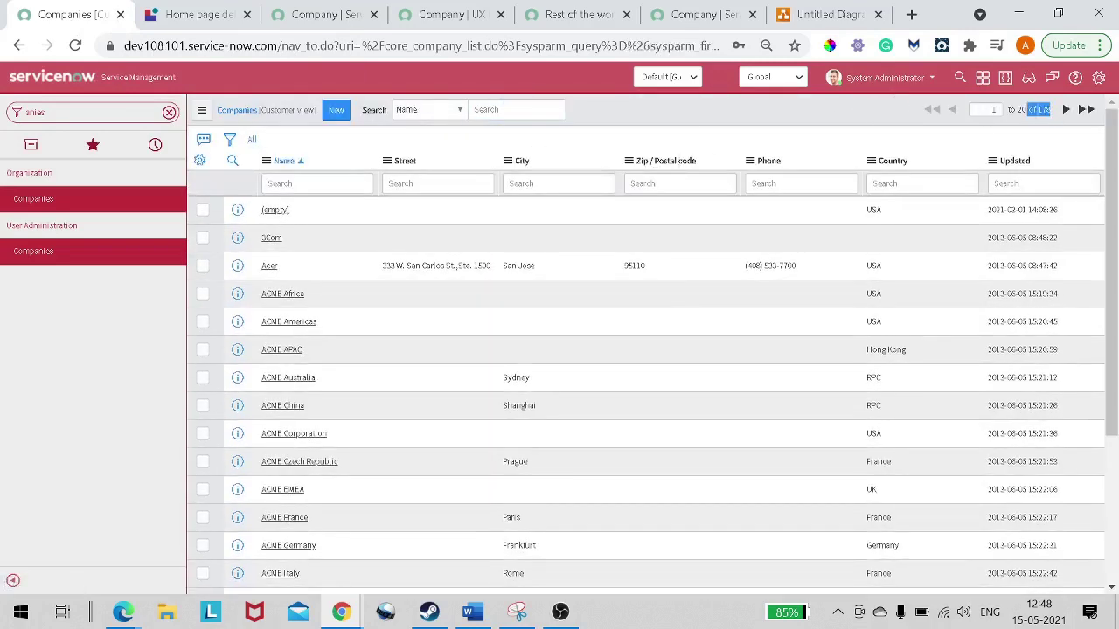
Select USA Company on the live Company page and look through the filtered list down to its page count.
left_click(302, 18)
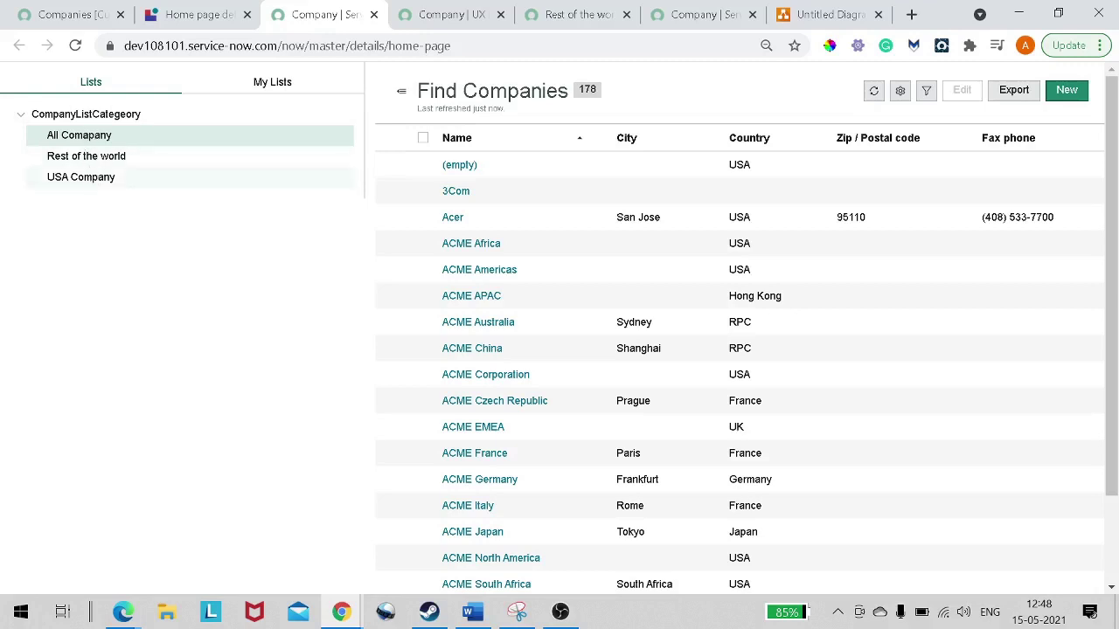
left_click(80, 177)
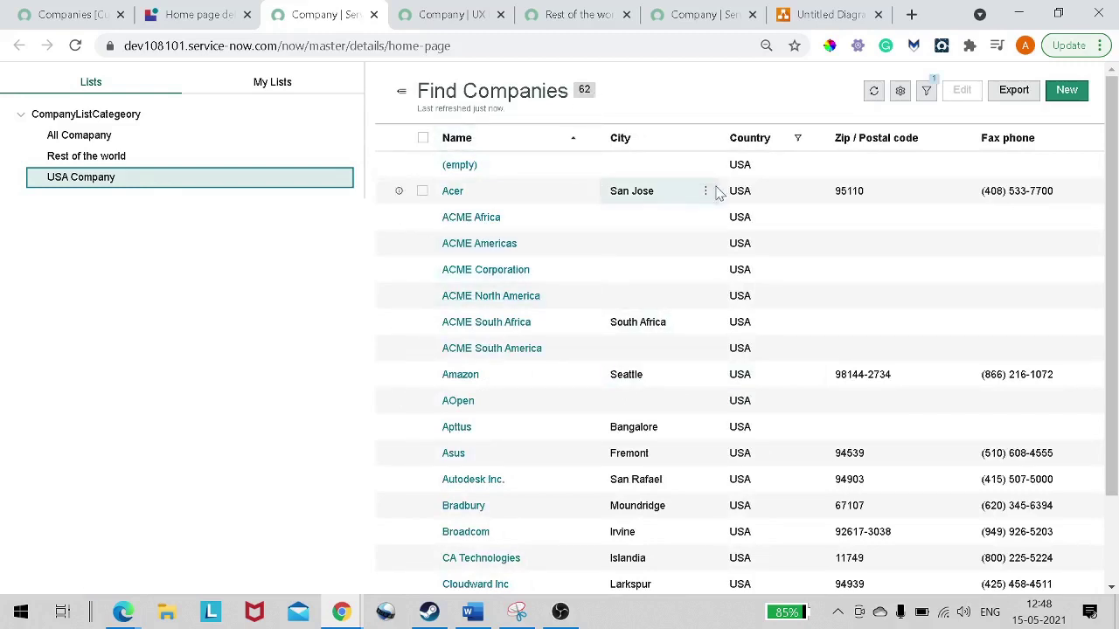
scroll(759, 541, "down", 3)
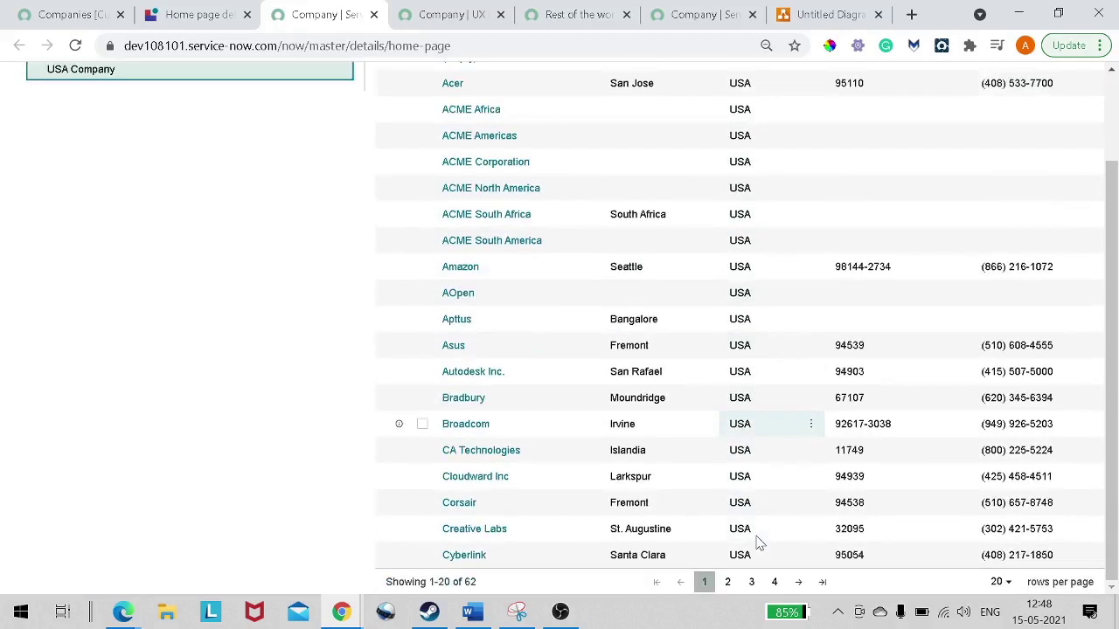
scroll(758, 542, "up", 3)
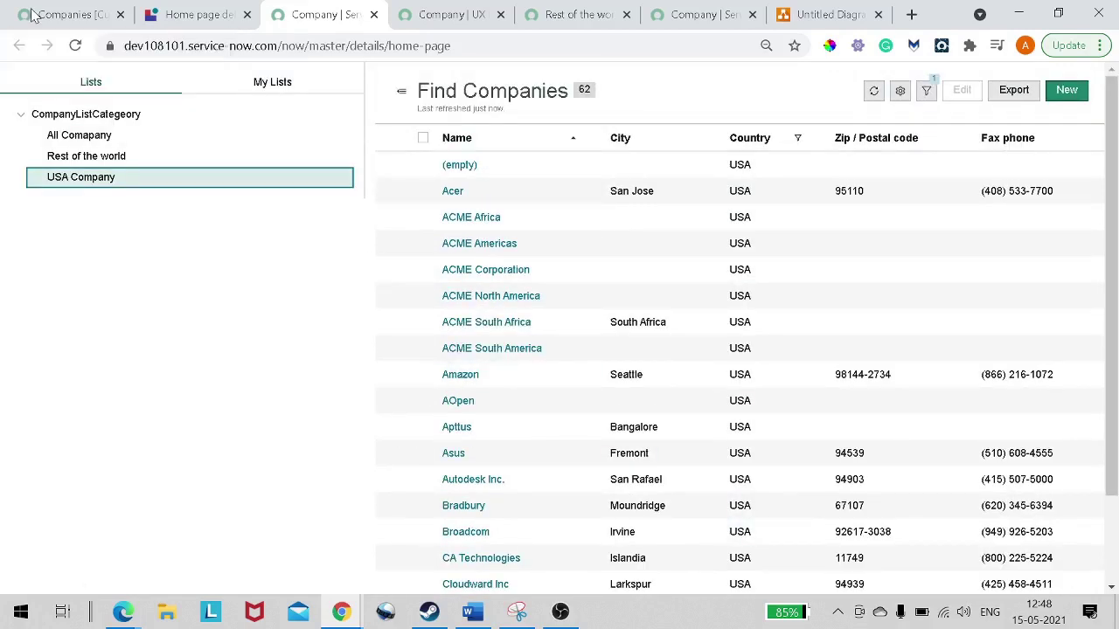
Filter the Companies table in the Service Management view to Country = USA to compare its record count.
left_click(70, 15)
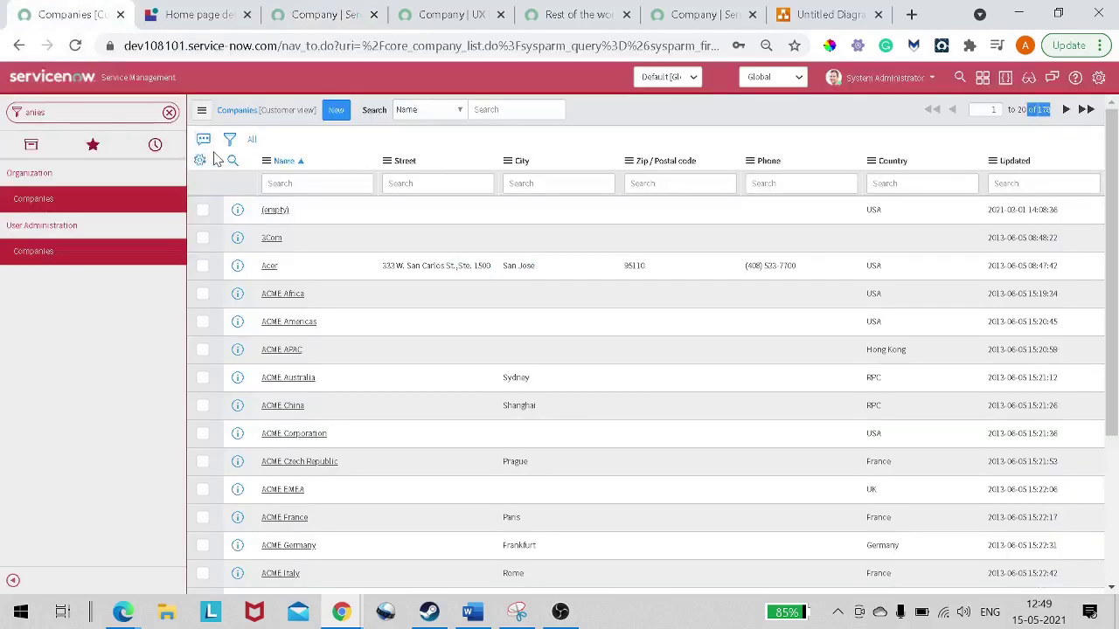
right_click(884, 268)
left_click(900, 280)
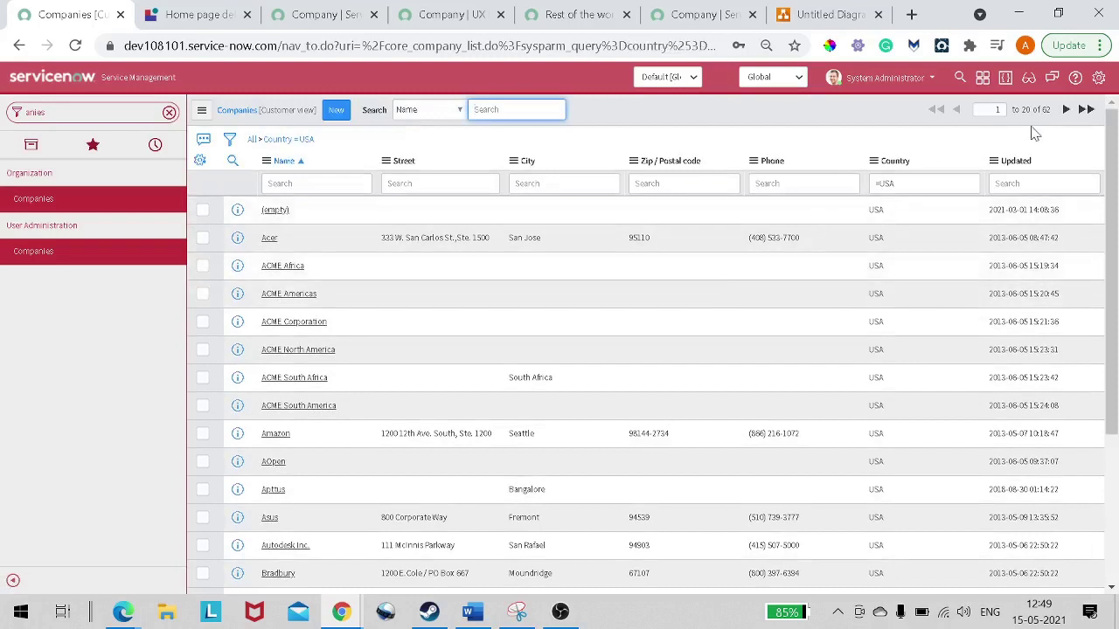
Return to the live Company page and select the Rest of the world list.
left_click(197, 26)
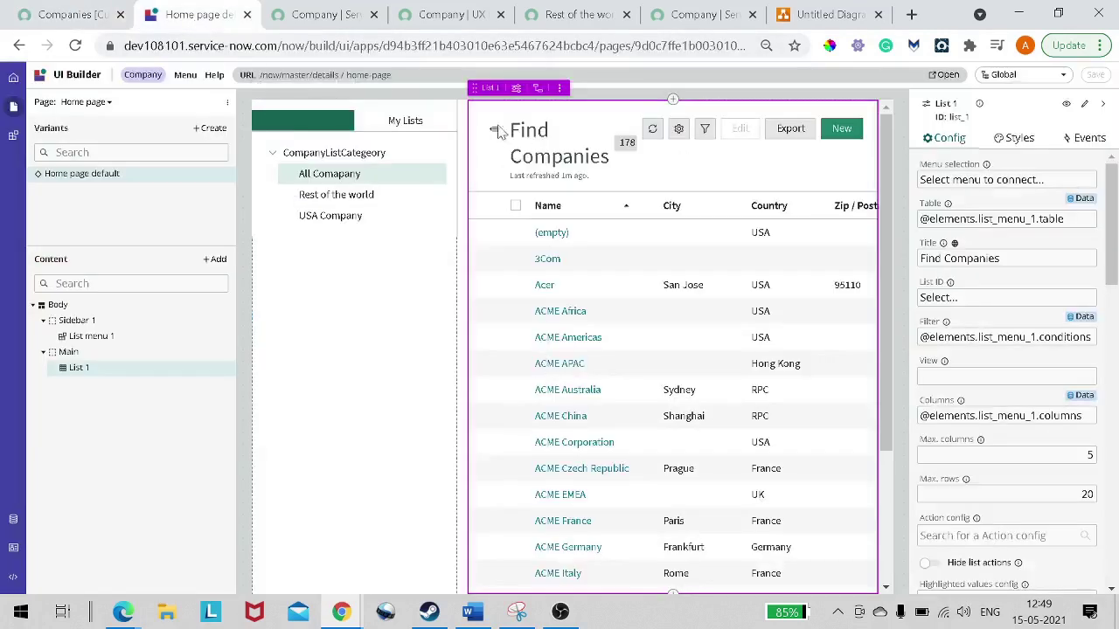
left_click(328, 28)
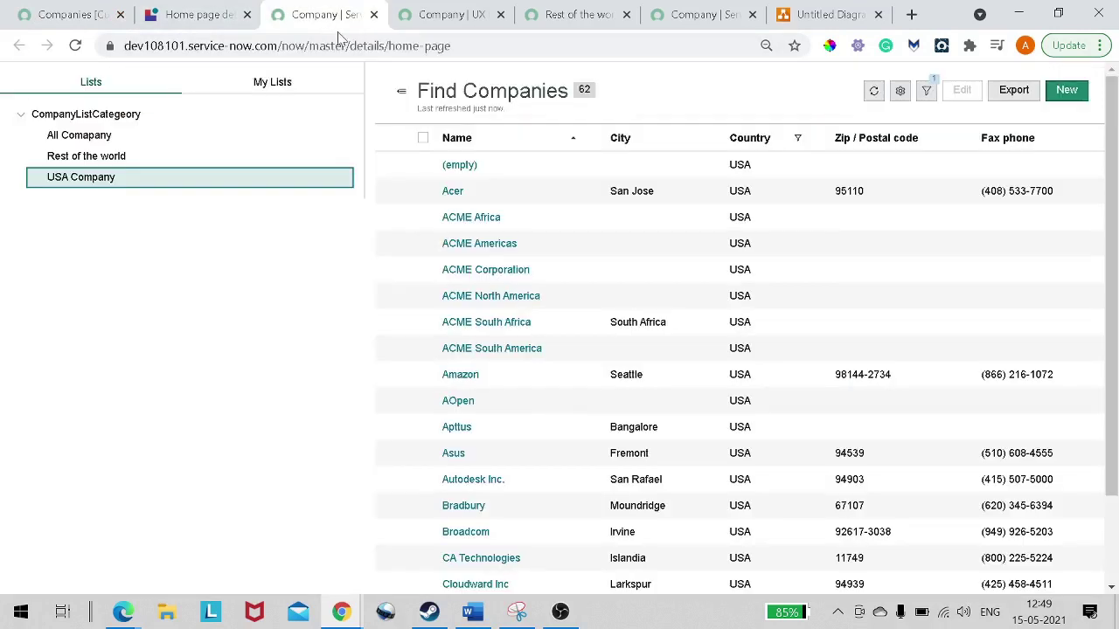
left_click(149, 155)
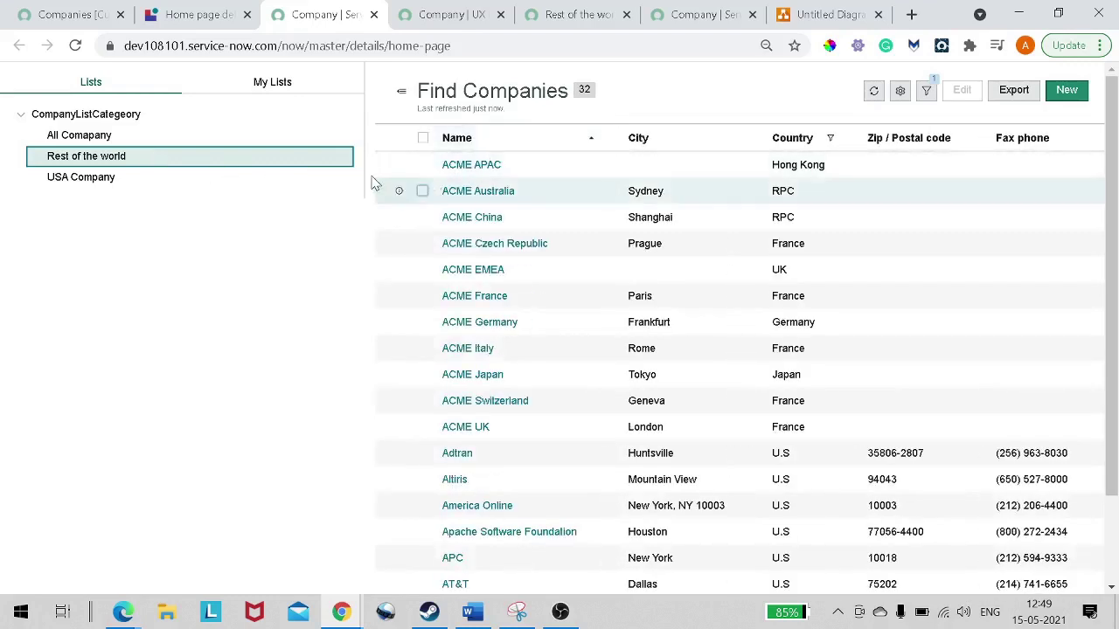
Clear the USA filter on the Companies table and filter it to Country != USA to compare its record count.
left_click(74, 15)
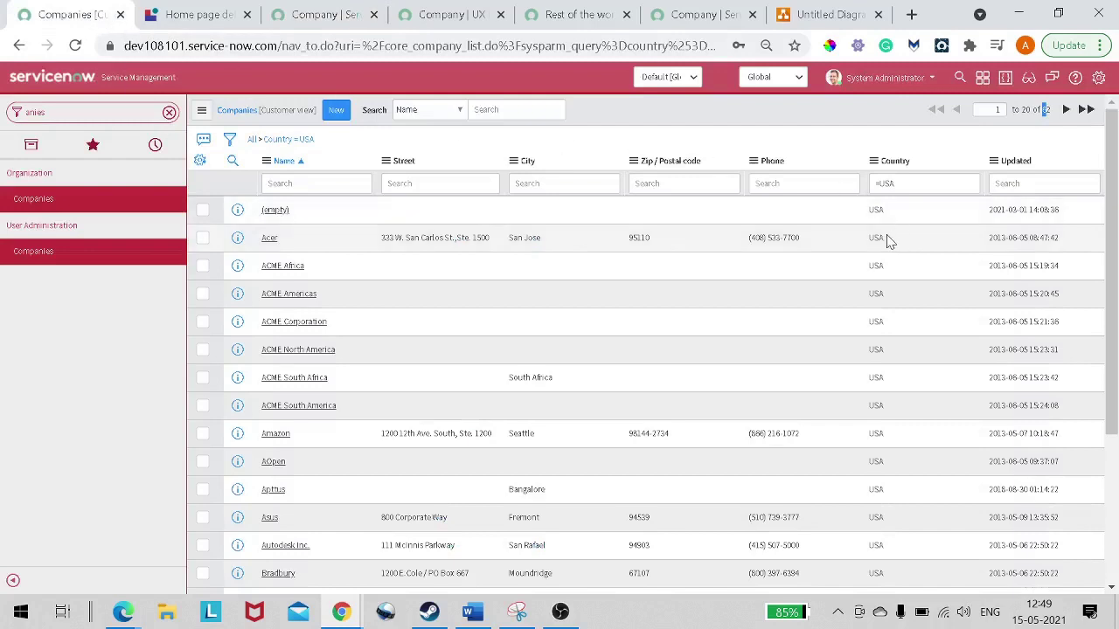
left_click(257, 142)
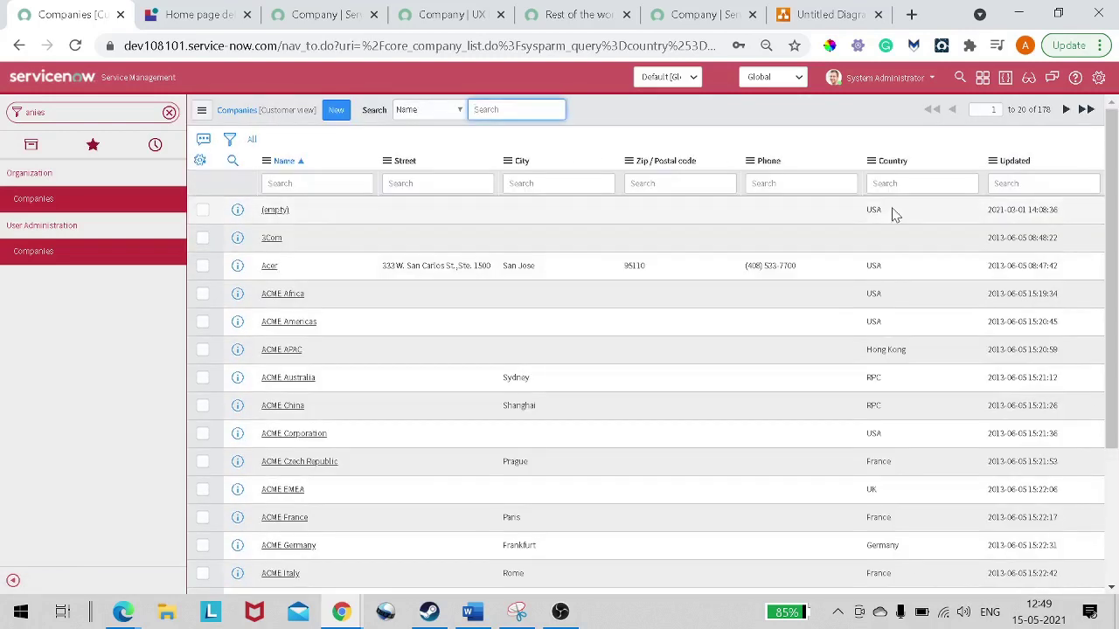
right_click(893, 214)
left_click(897, 237)
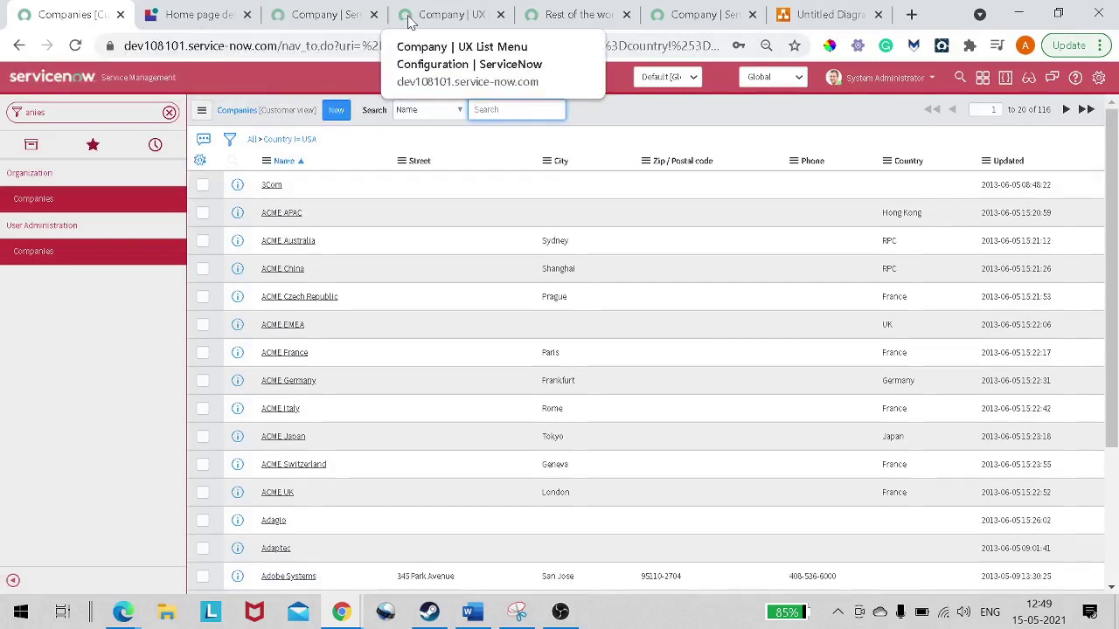
Examine the countries and record count of the Rest of the world list on the live Company page.
left_click(325, 24)
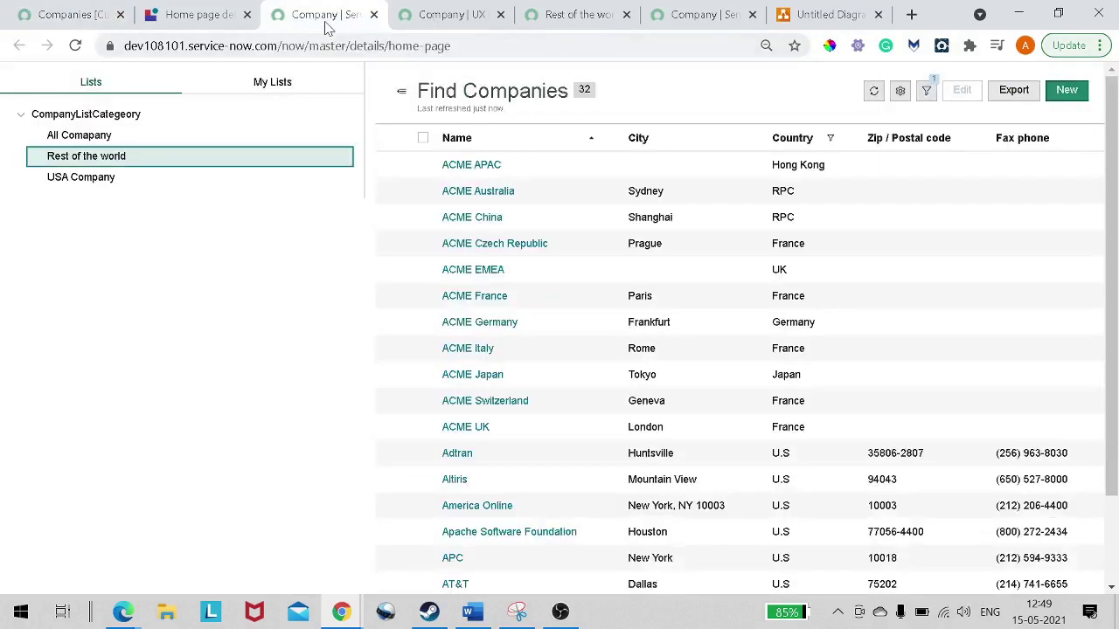
scroll(548, 258, "down", 2)
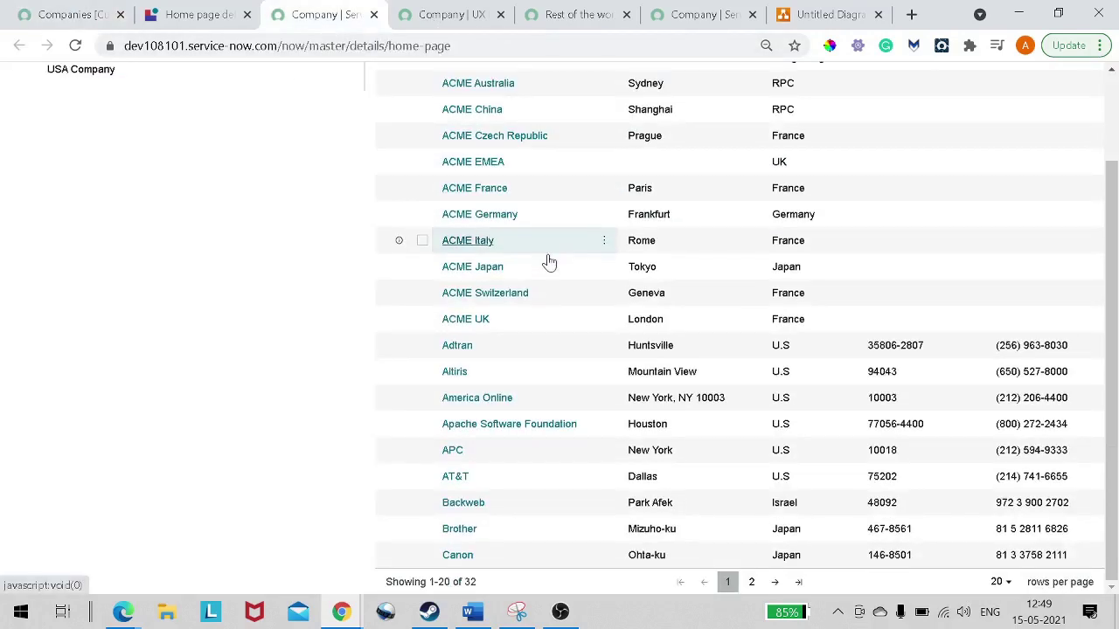
scroll(808, 372, "up", 2)
scroll(808, 371, "down", 2)
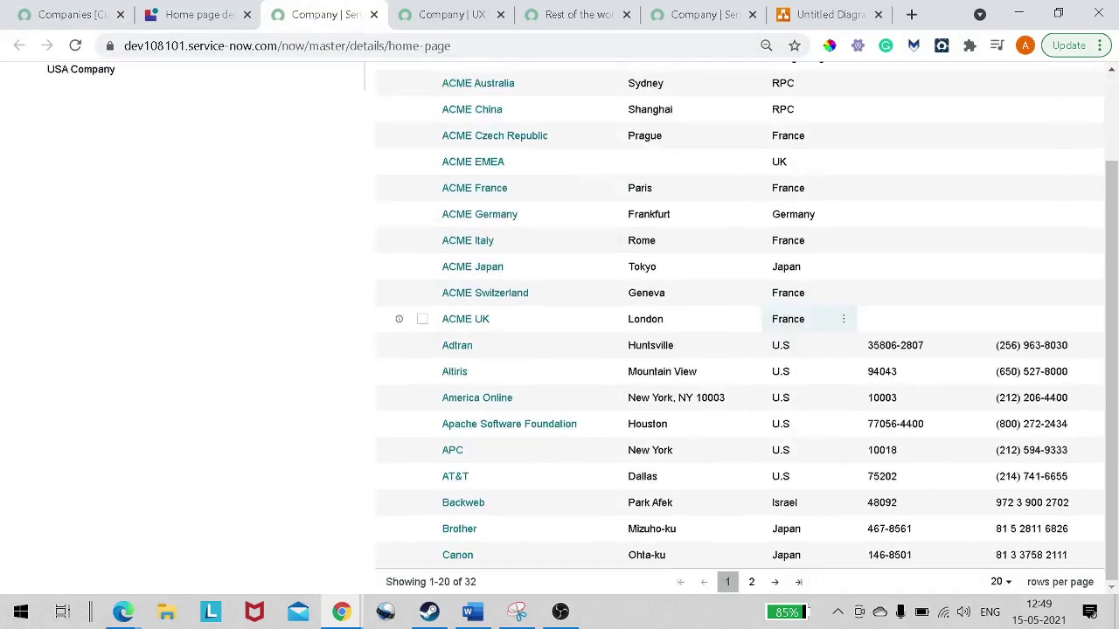
scroll(780, 323, "up", 2)
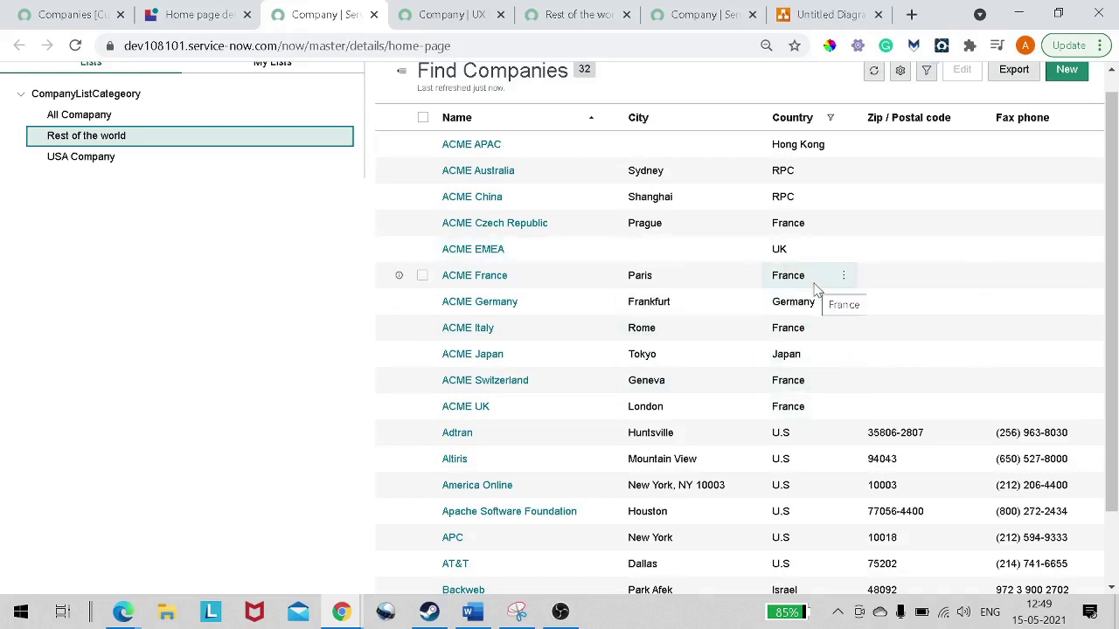
Review the Page 1 shapes in the diagrams.net flow diagram against the ServiceNow Companies list and the Find Companies page.
scroll(815, 288, "up", 1)
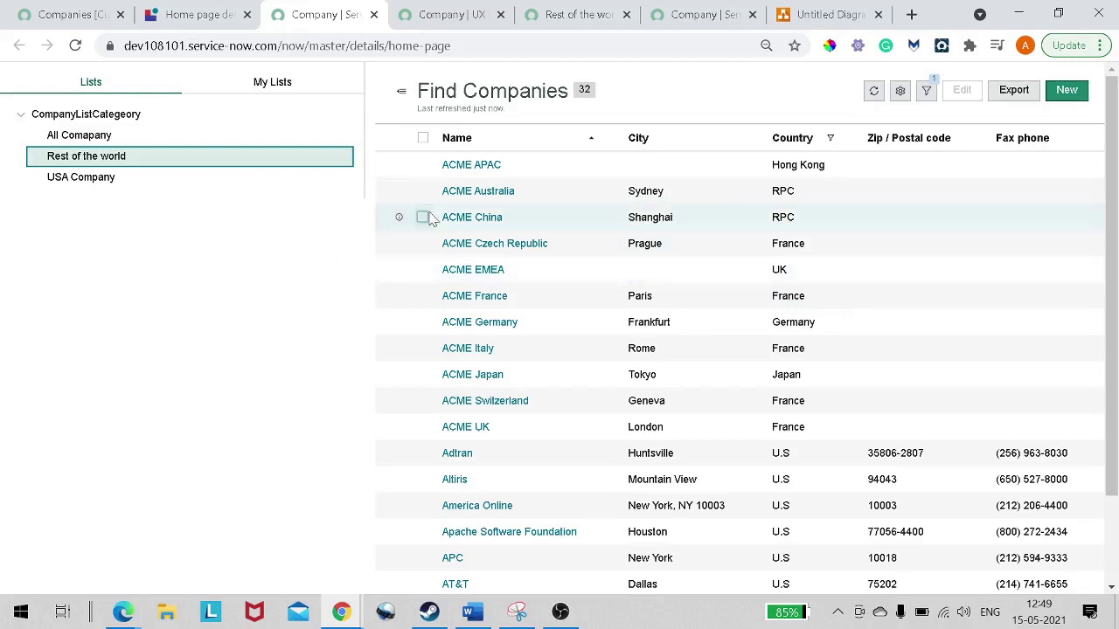
left_click(794, 16)
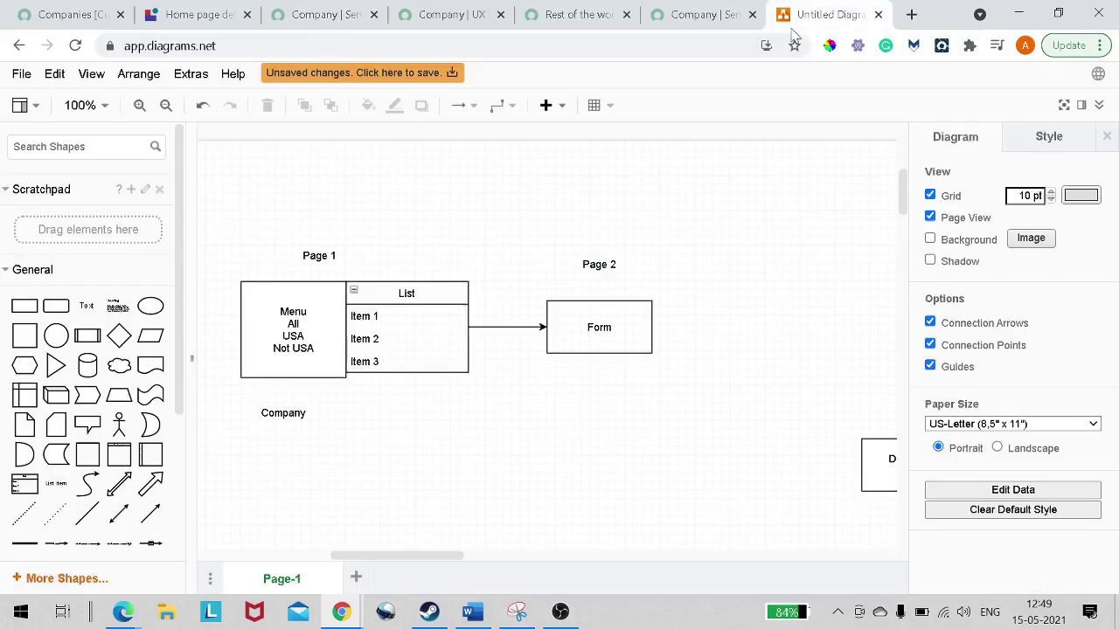
left_click_drag(220, 236, 516, 443)
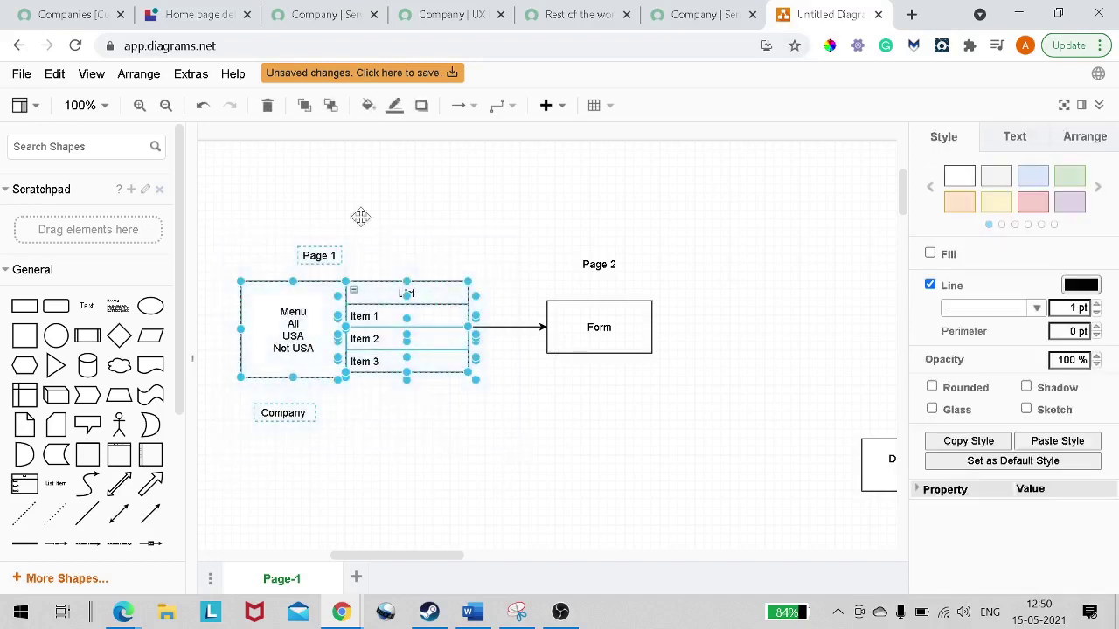
left_click(52, 14)
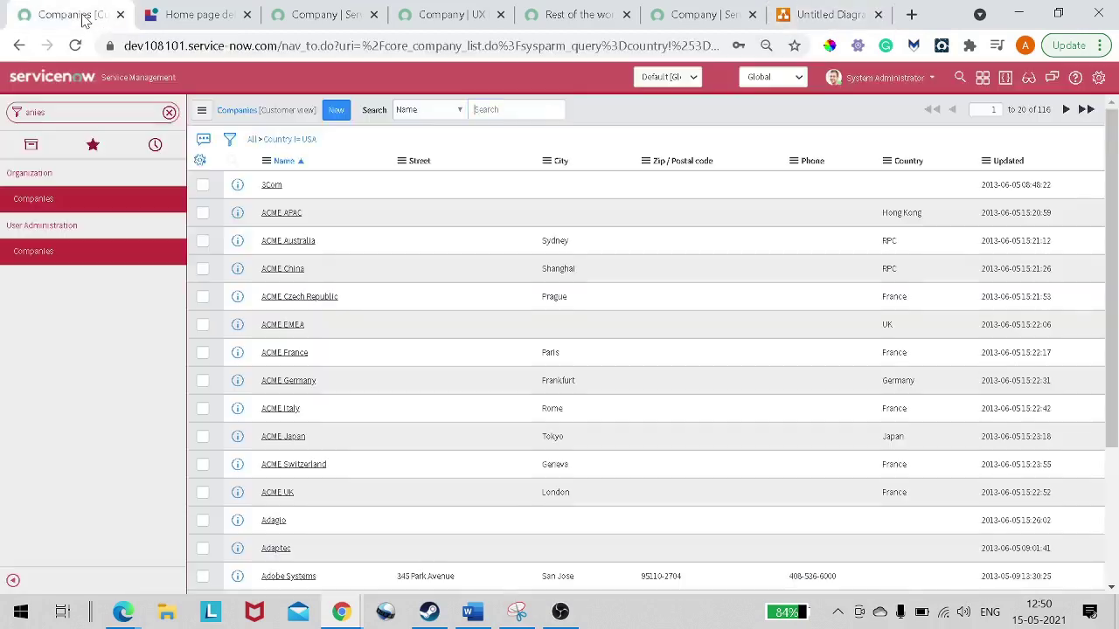
left_click(299, 18)
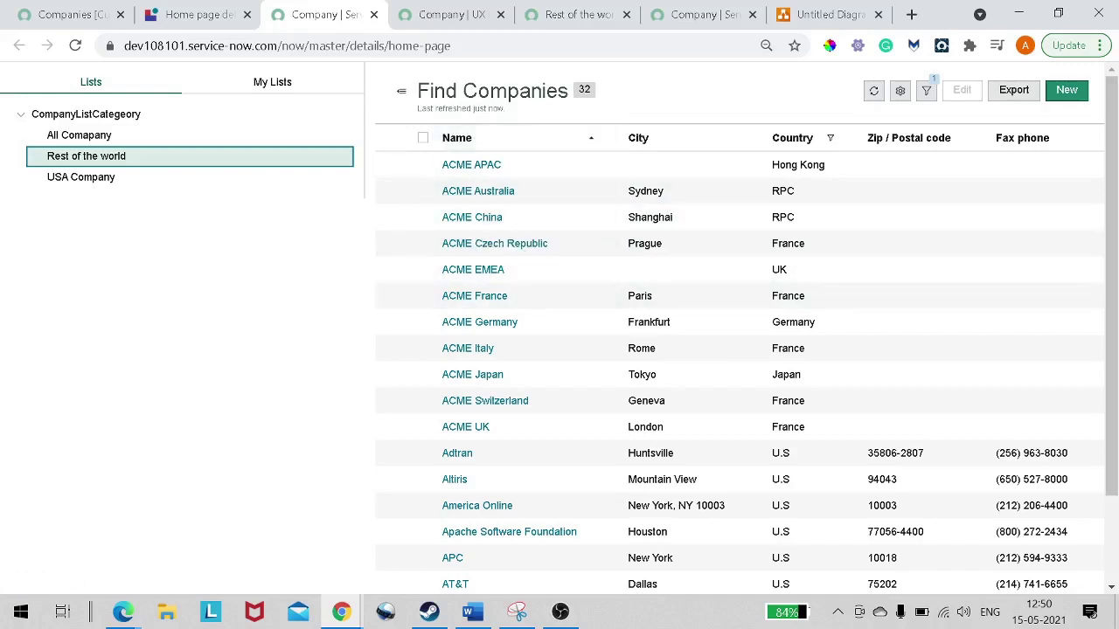
Switch to UI Builder and create a page named Comapny details with path comapny-details and no page template.
left_click(203, 19)
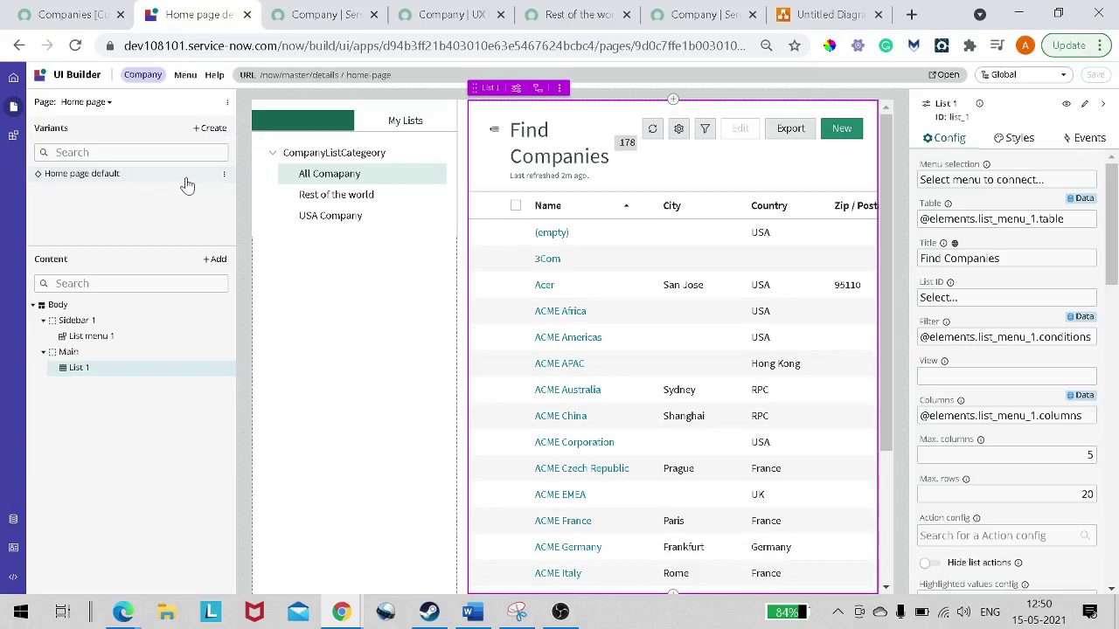
left_click(226, 103)
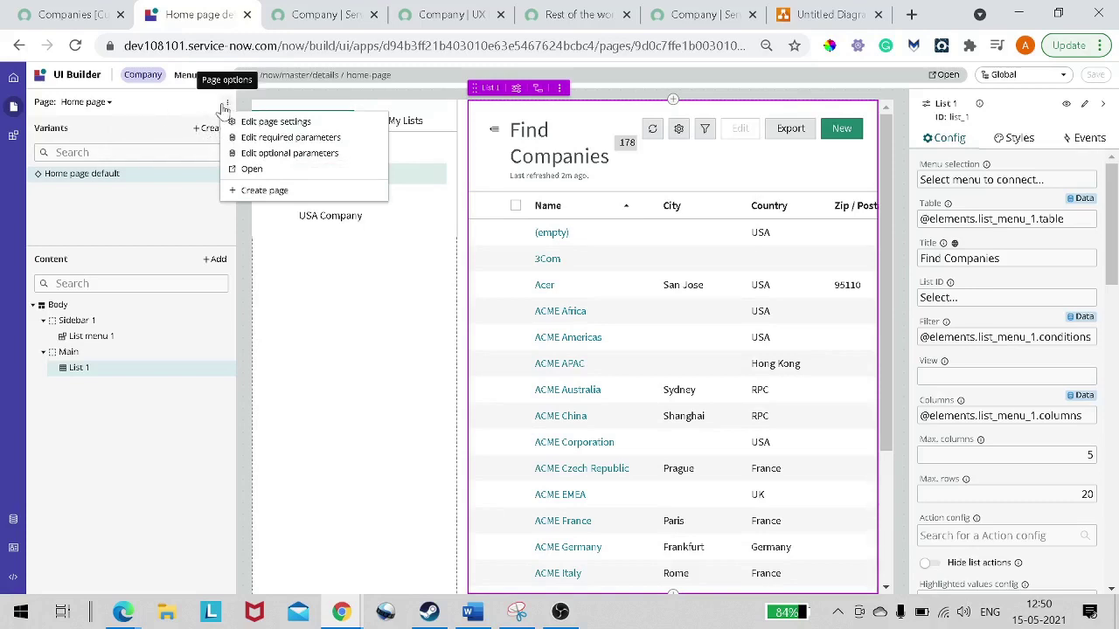
left_click(281, 198)
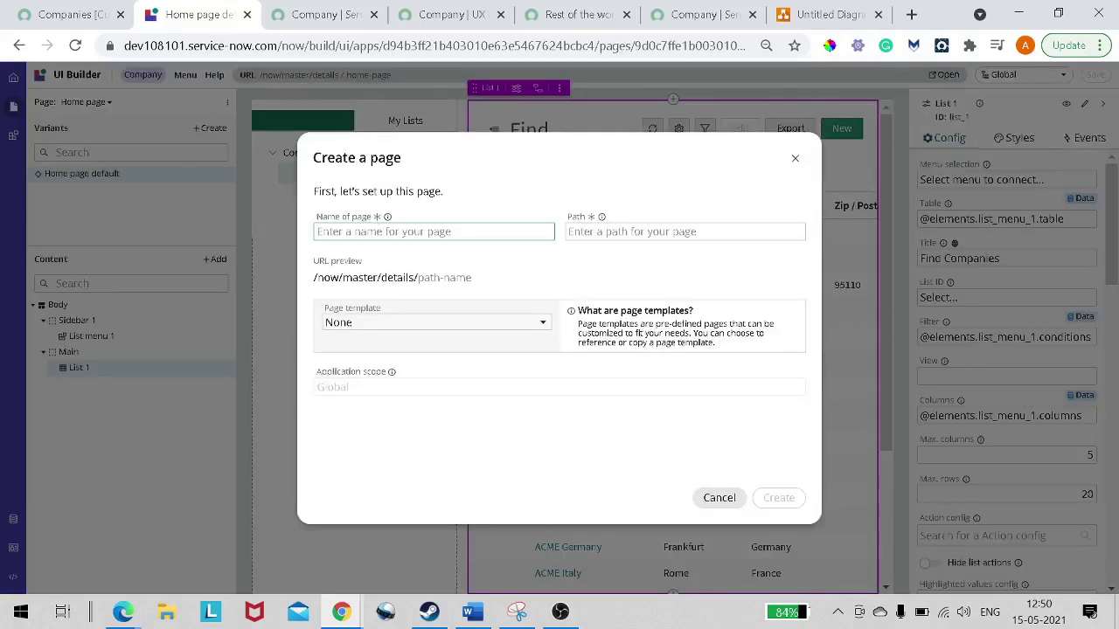
type("Comap")
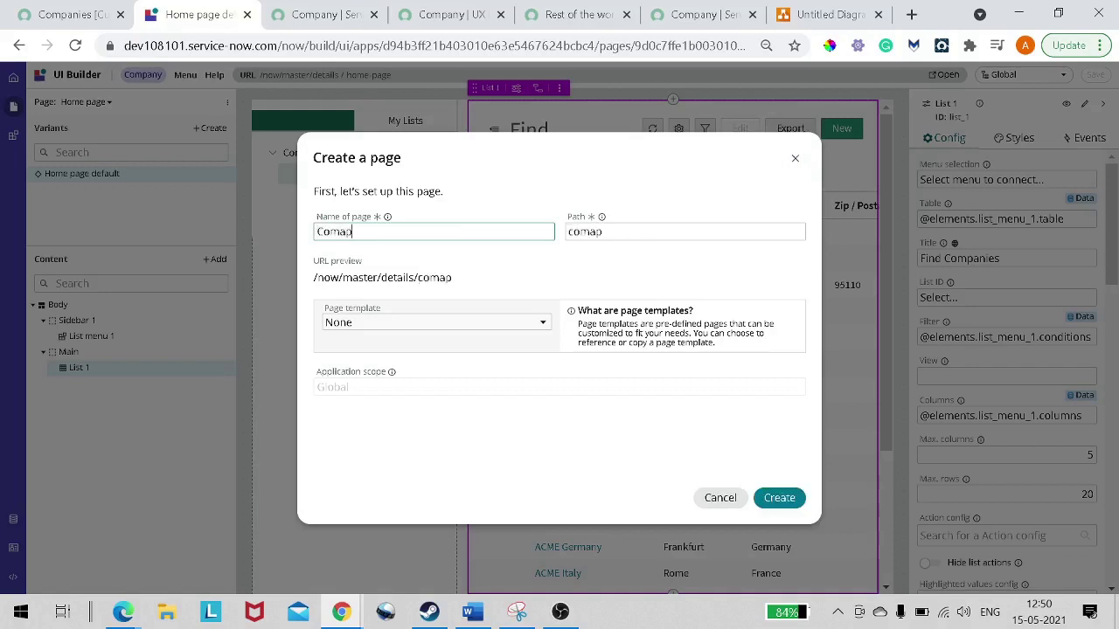
type("ny details")
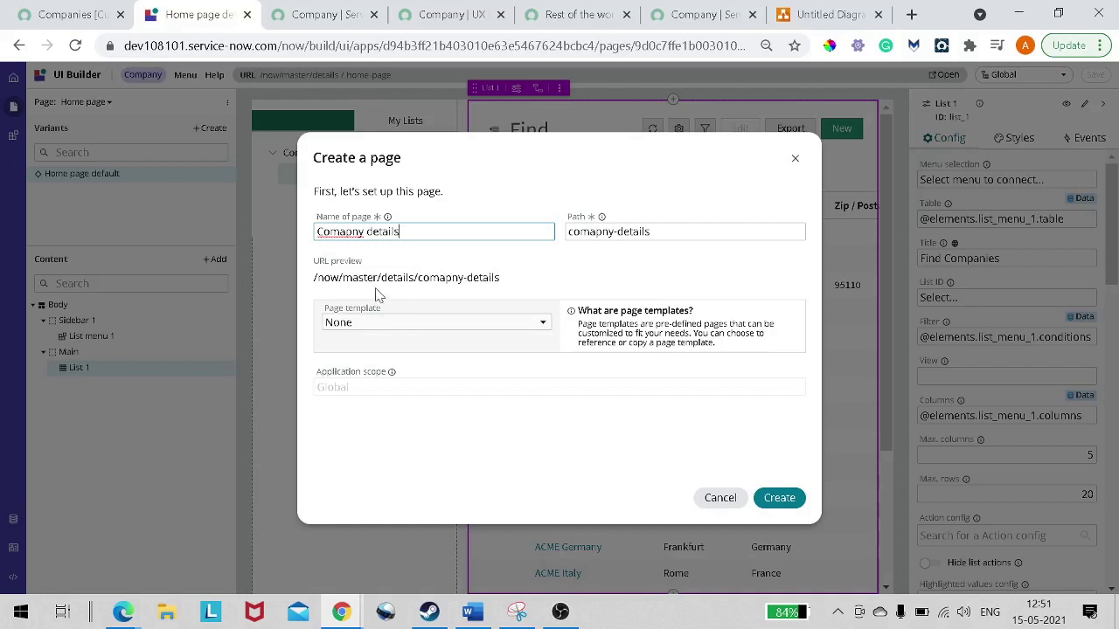
left_click_drag(316, 277, 550, 289)
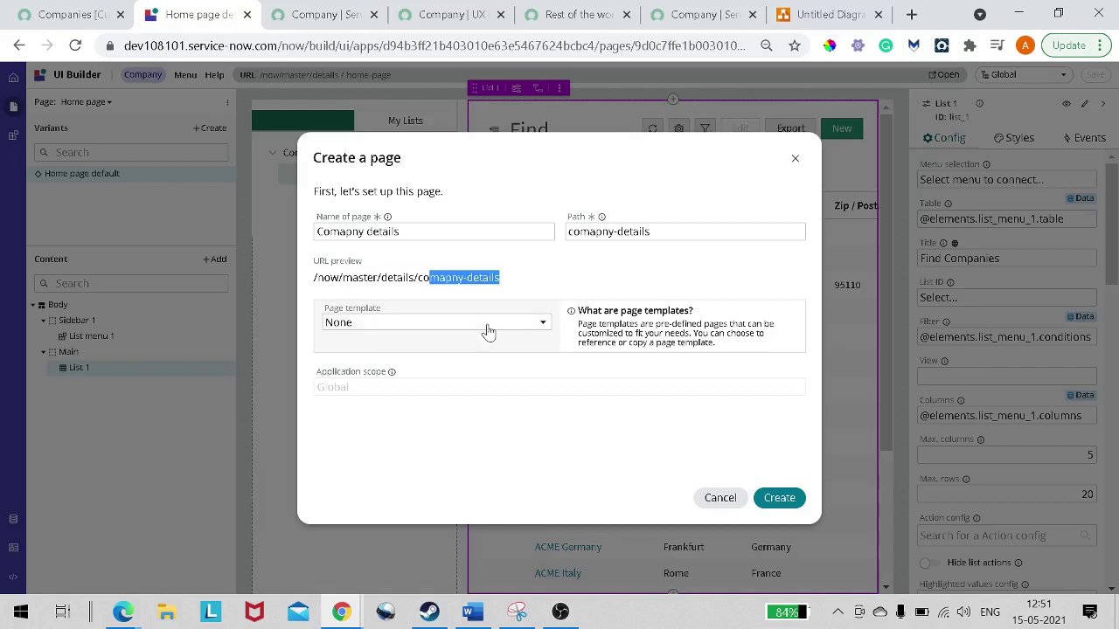
left_click(776, 499)
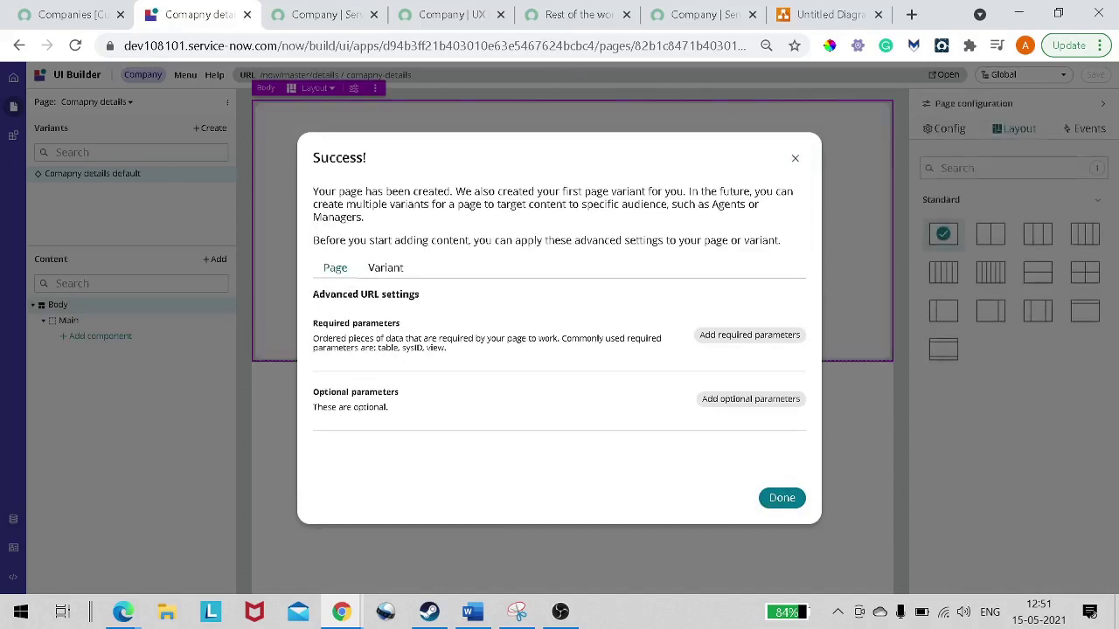
Switch to the diagrams.net diagram and move the Form box farther from the list to lengthen the connecting arrow.
left_click(826, 15)
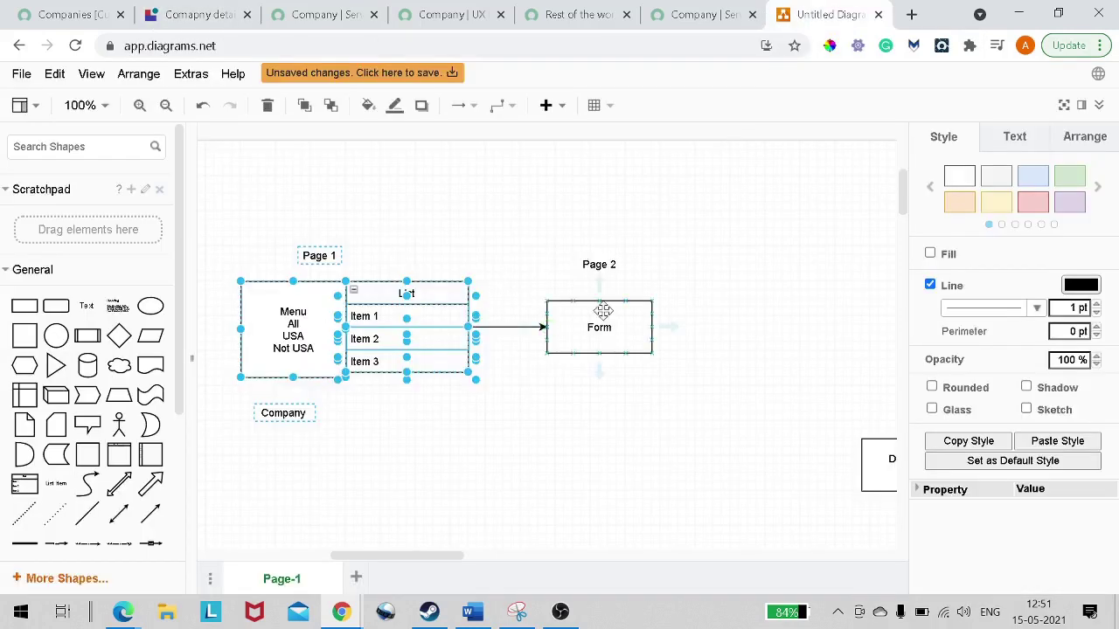
left_click_drag(604, 325, 682, 332)
left_click(540, 315)
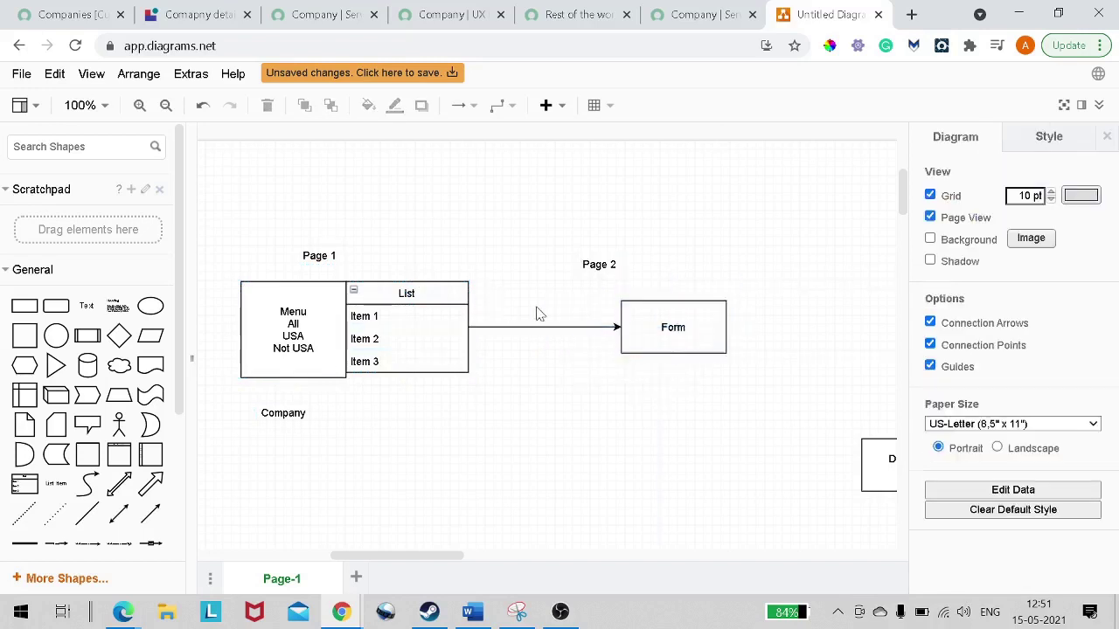
Label the arrow between the list and the Form box with Table above it and Sys_id below it.
double_click(539, 315)
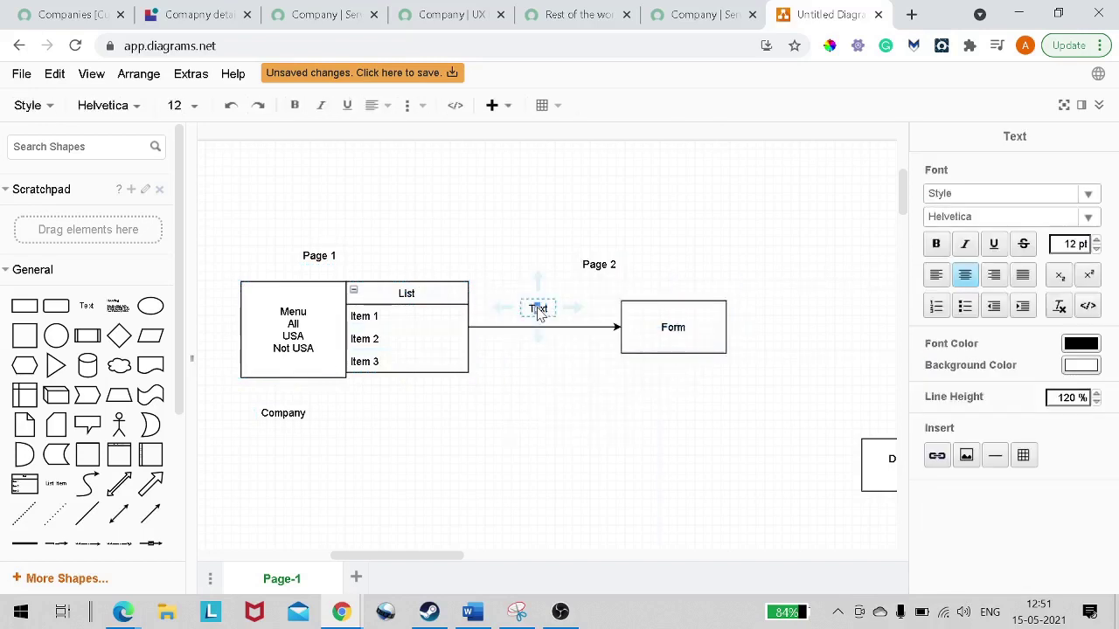
double_click(538, 313)
type("Teble")
left_click(542, 346)
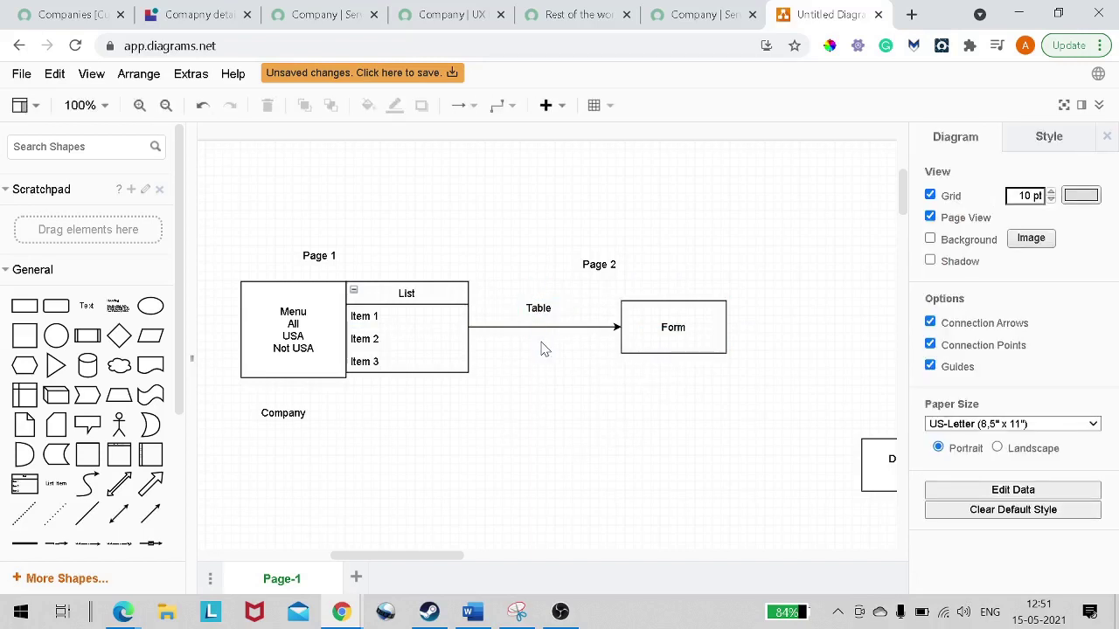
double_click(541, 348)
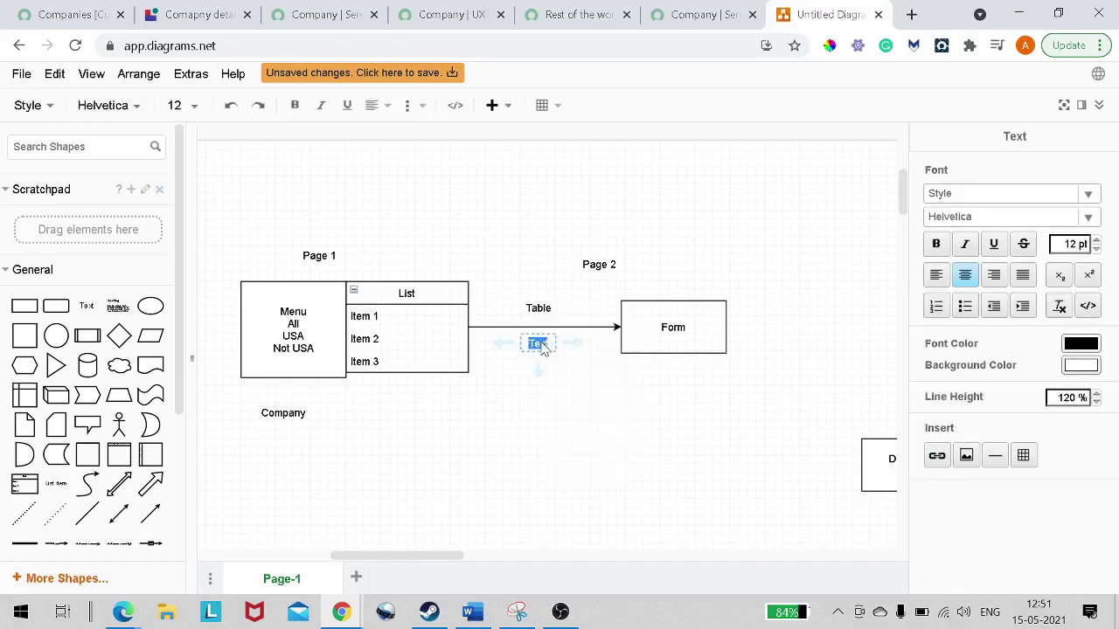
type("Sys_id")
left_click(657, 441)
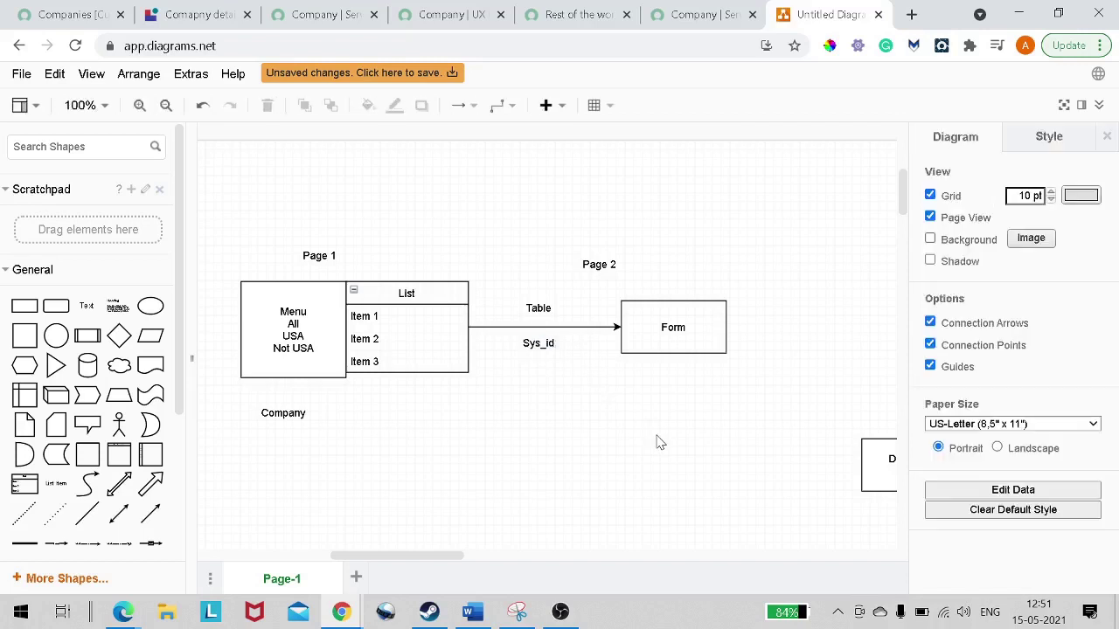
Switch back to UI Builder and add a required parameter named table to the new page, saving it.
mouse_move(713, 313)
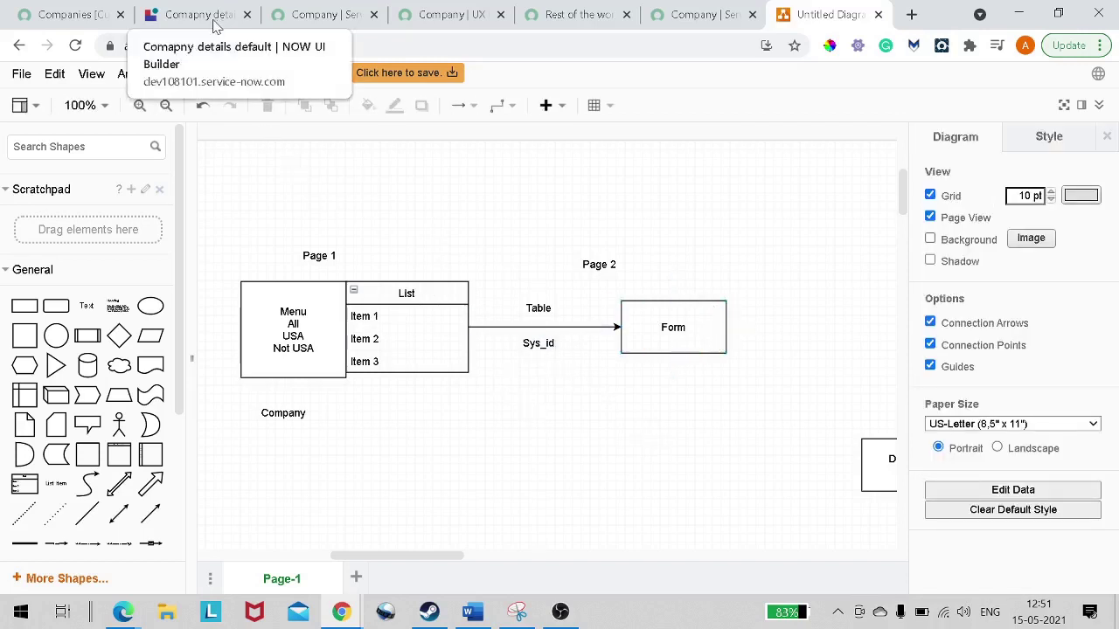
left_click(201, 14)
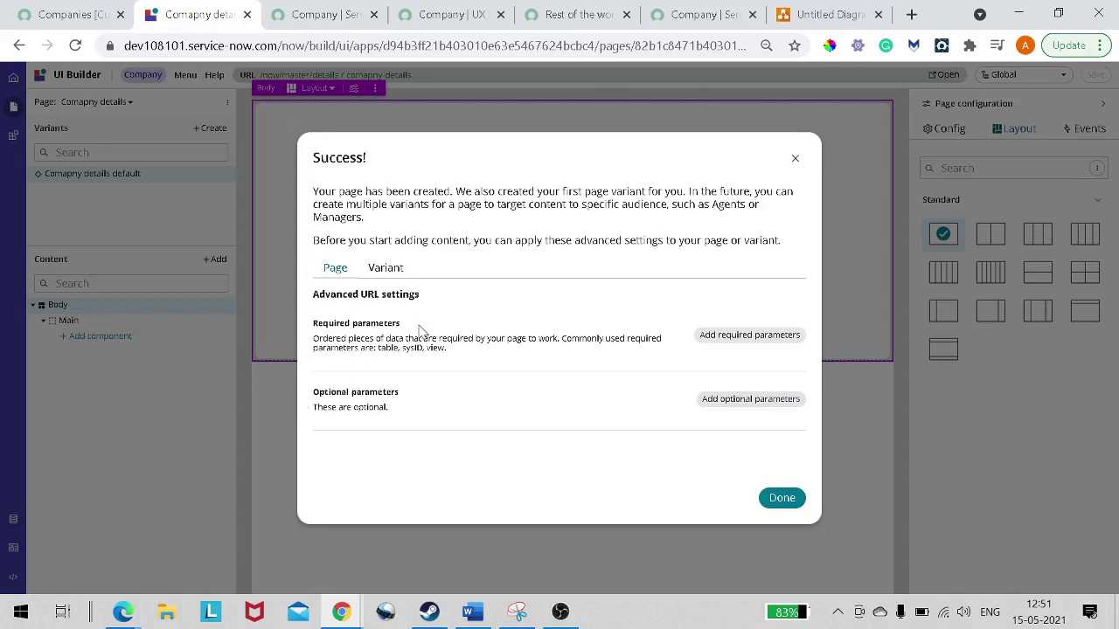
left_click(740, 343)
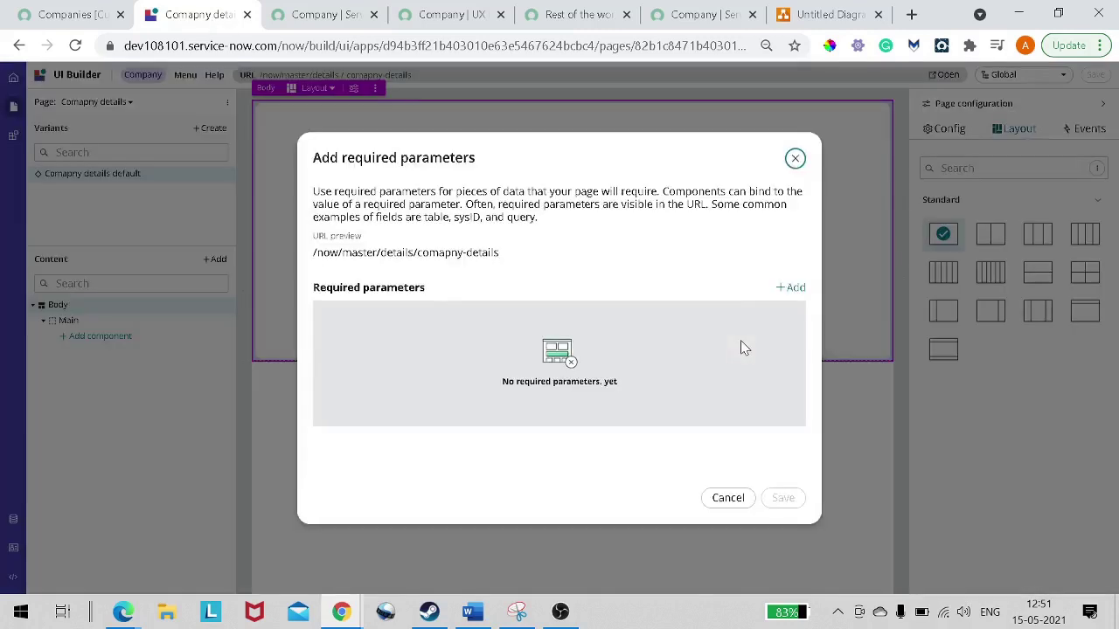
left_click(791, 289)
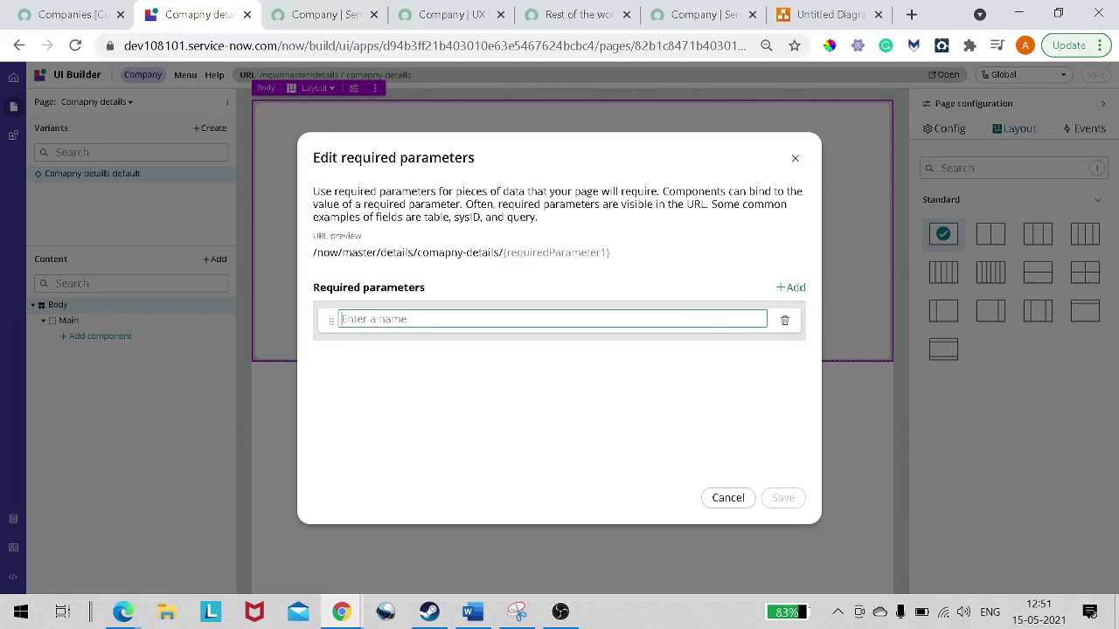
type("tab")
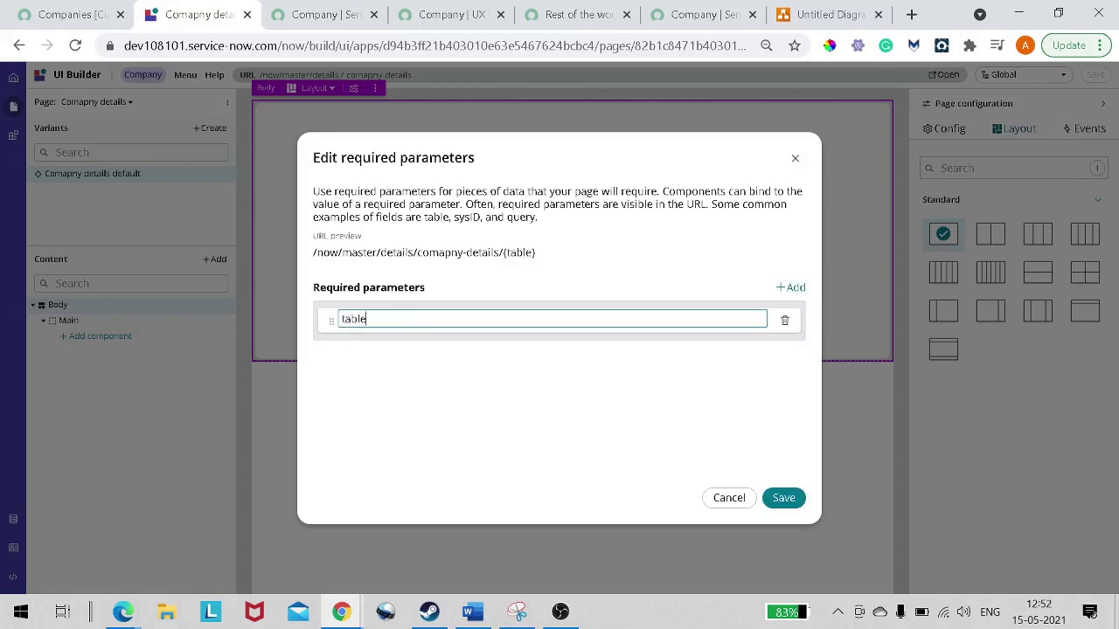
type("le")
left_click(783, 499)
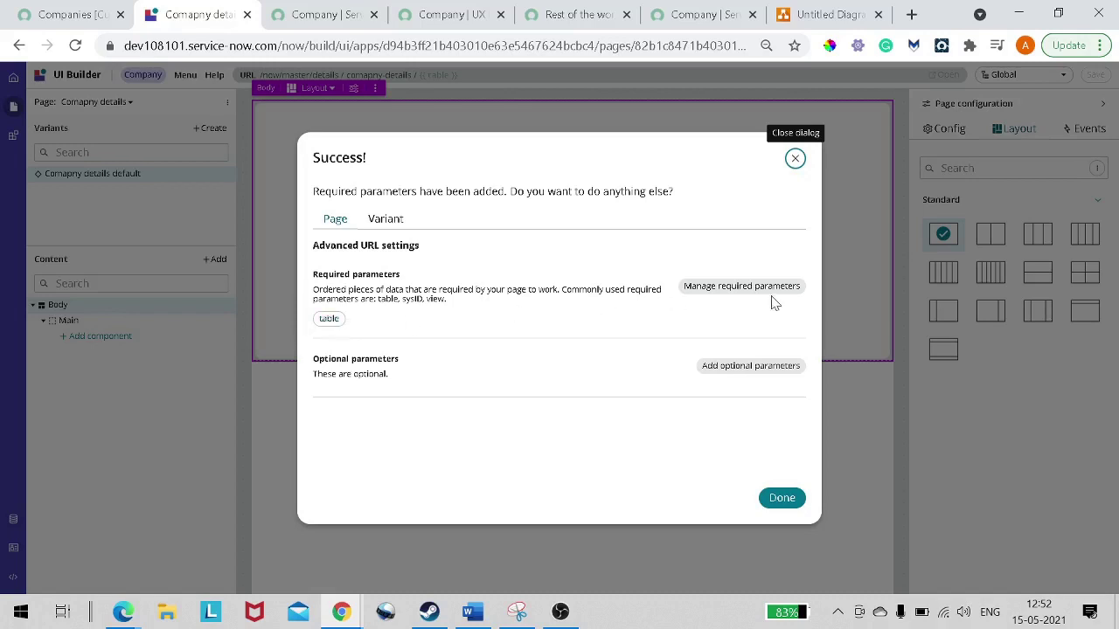
Add a second required parameter named recordId, save it and finish the page setup.
left_click(762, 295)
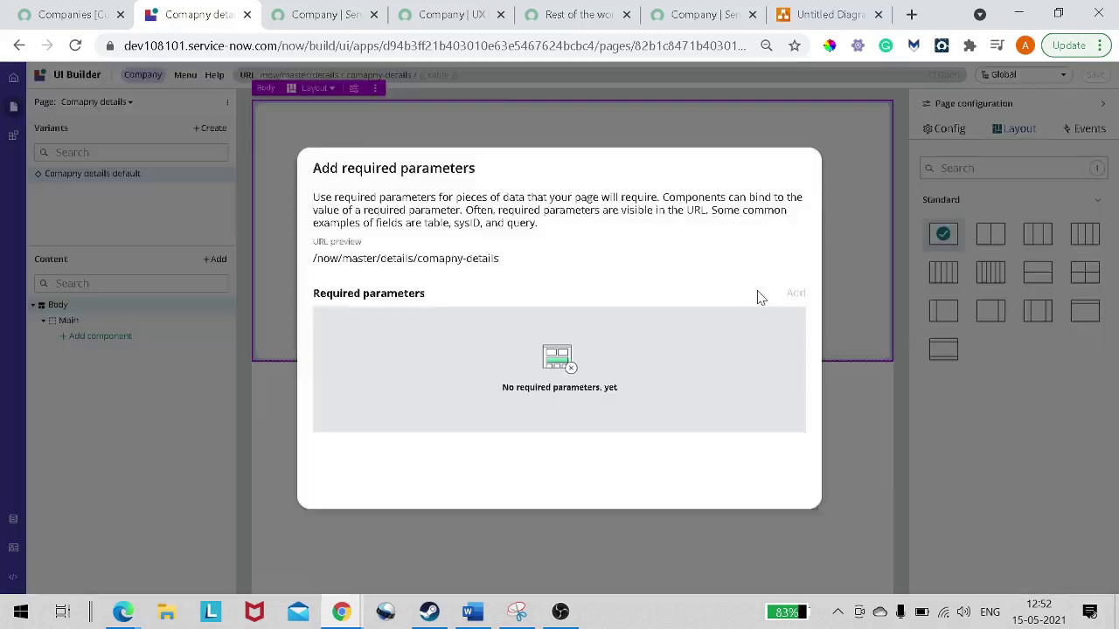
left_click(789, 289)
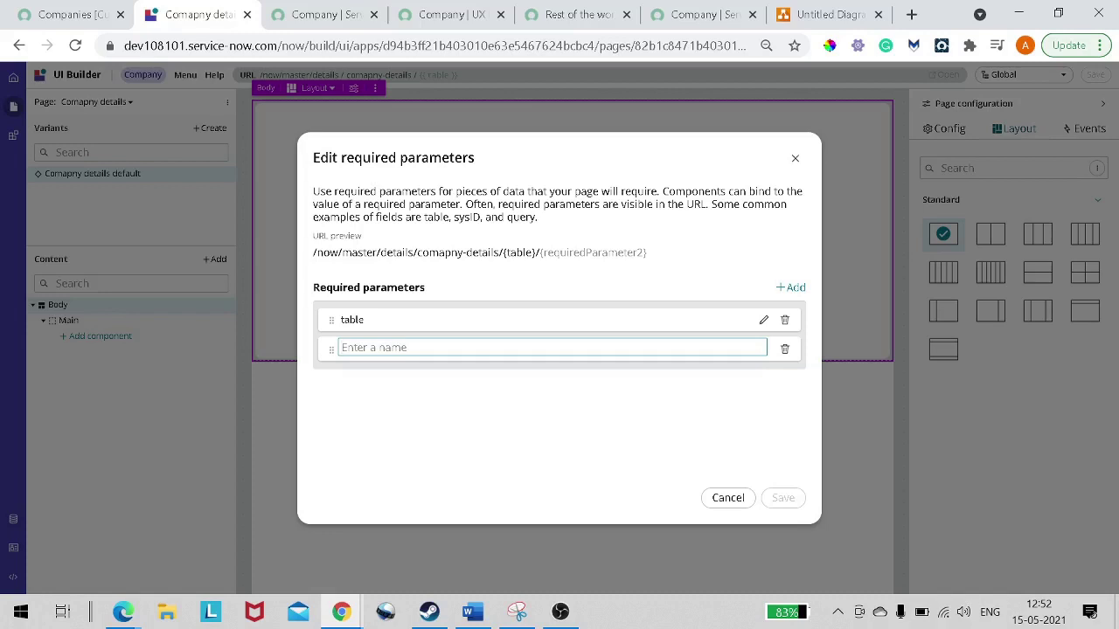
type("rec")
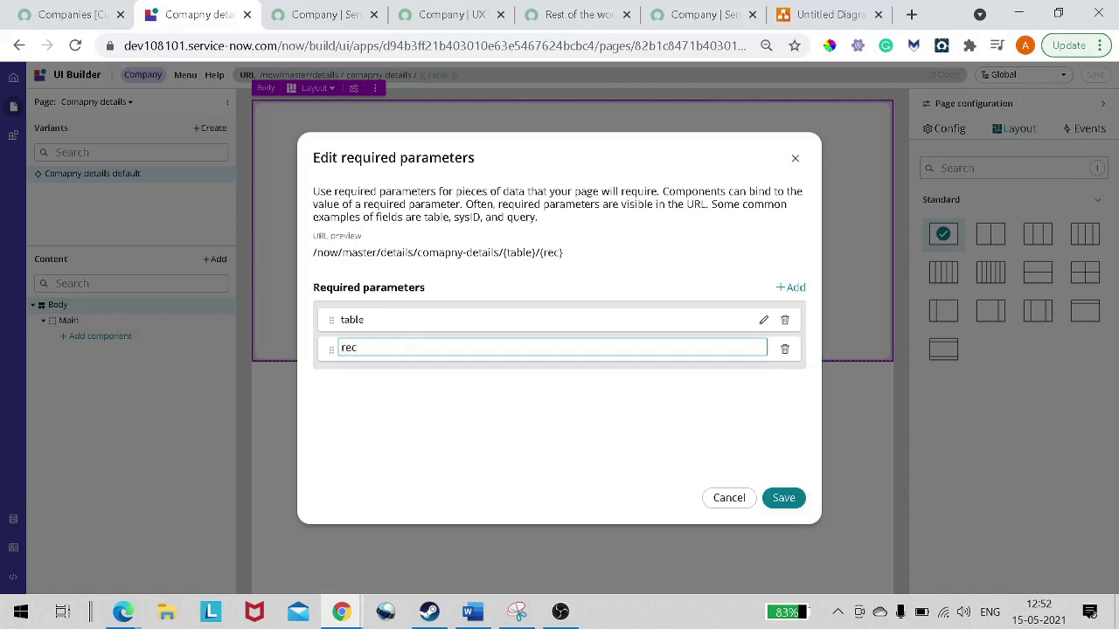
type("ord_")
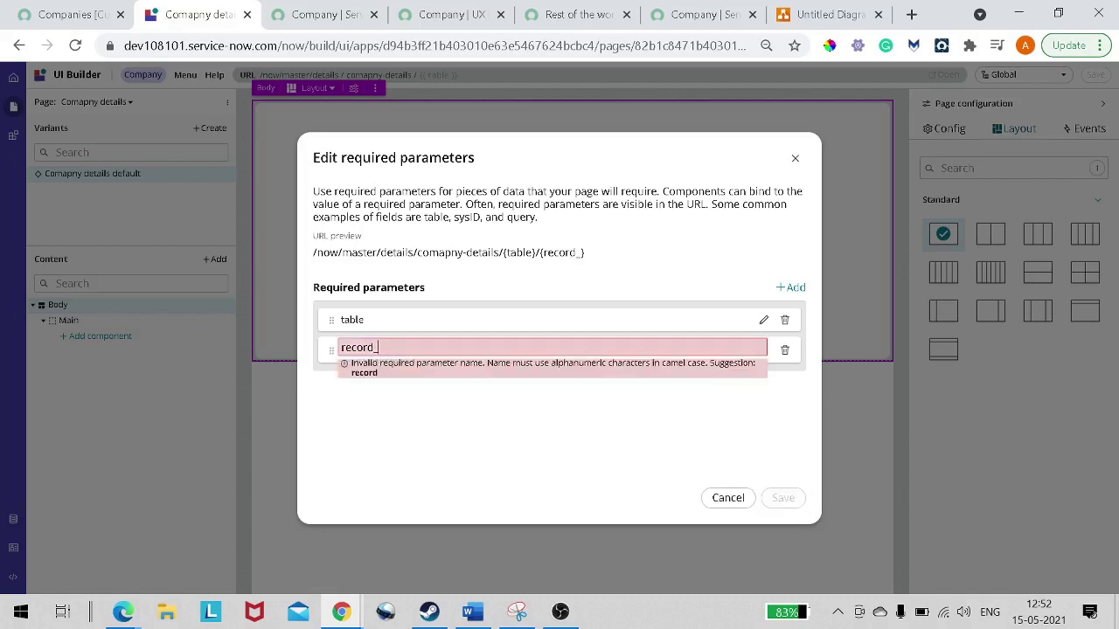
key("BackSpace")
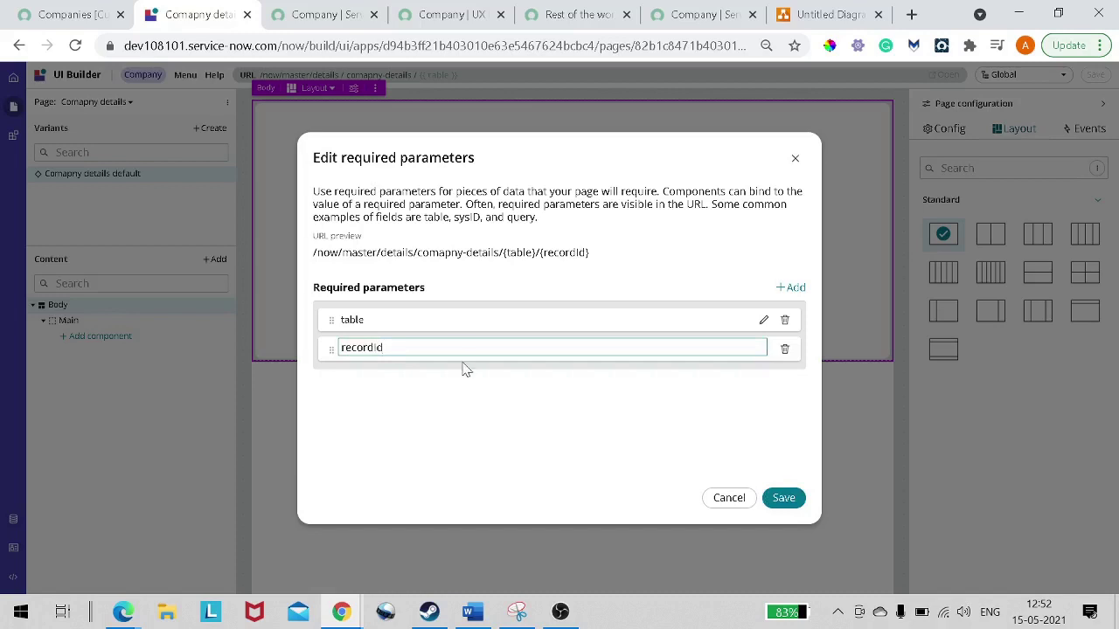
left_click(791, 505)
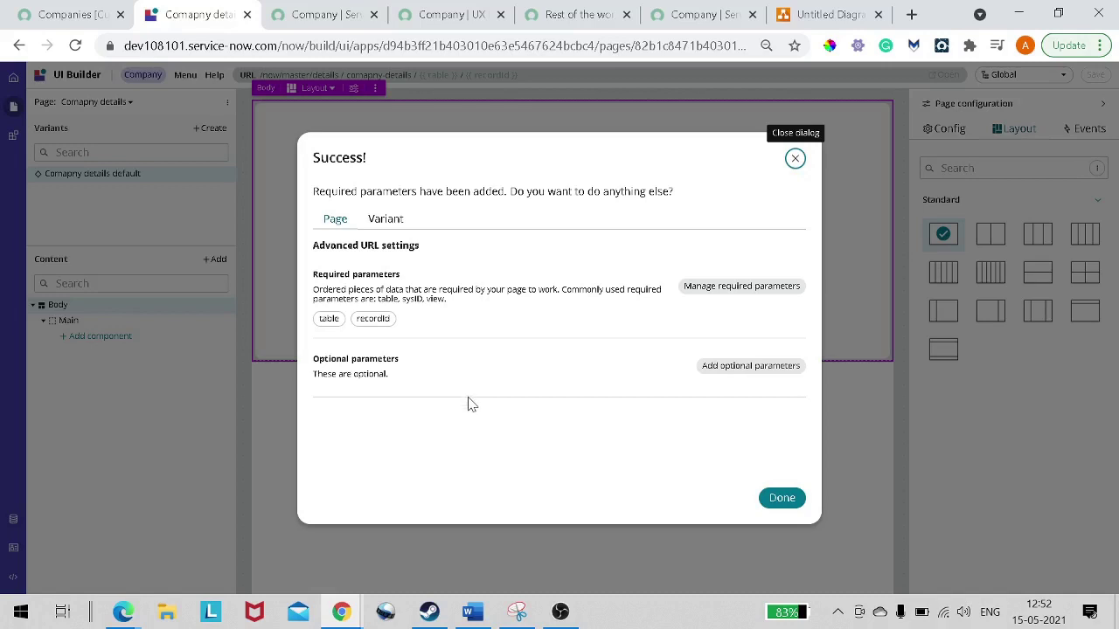
left_click(802, 505)
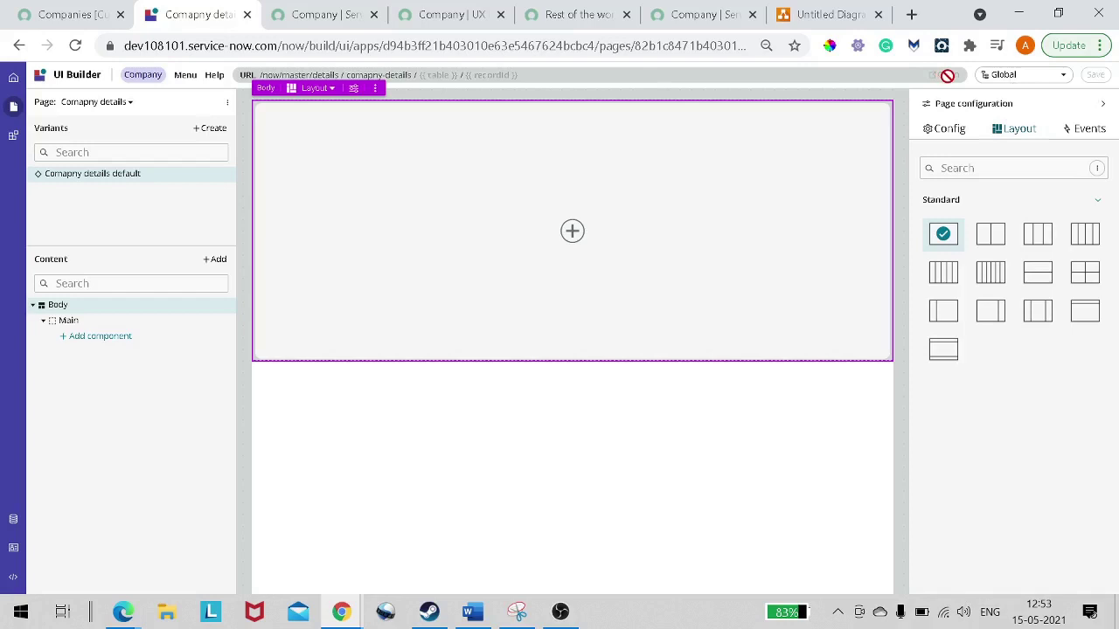
Set the page's table test value to core_company, copying the table name from the address of the ServiceNow Companies list.
left_click(437, 77)
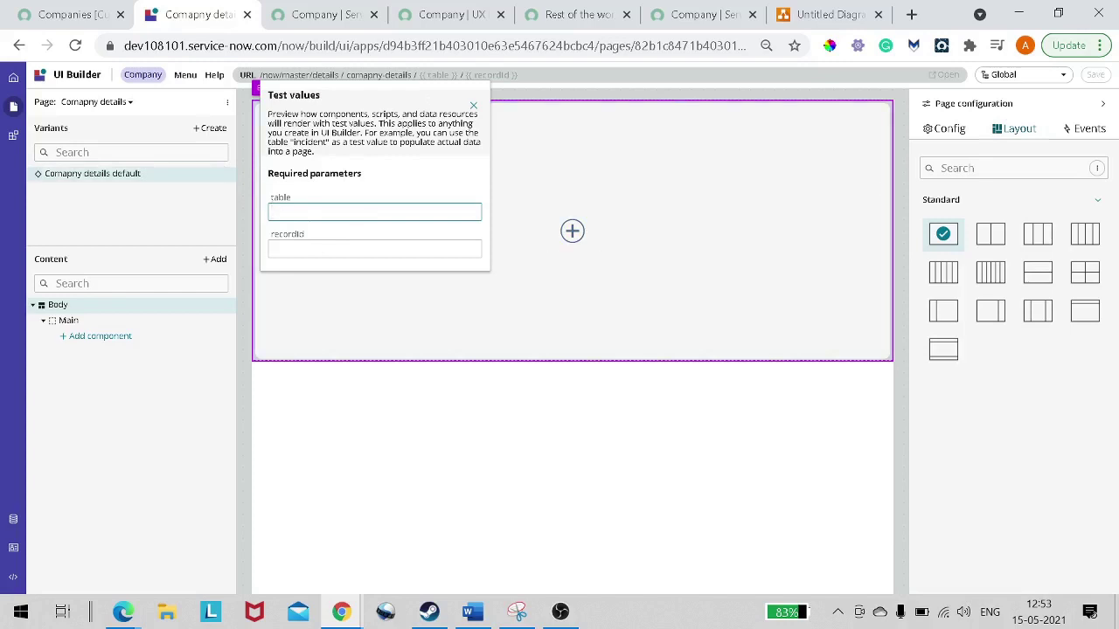
left_click(88, 15)
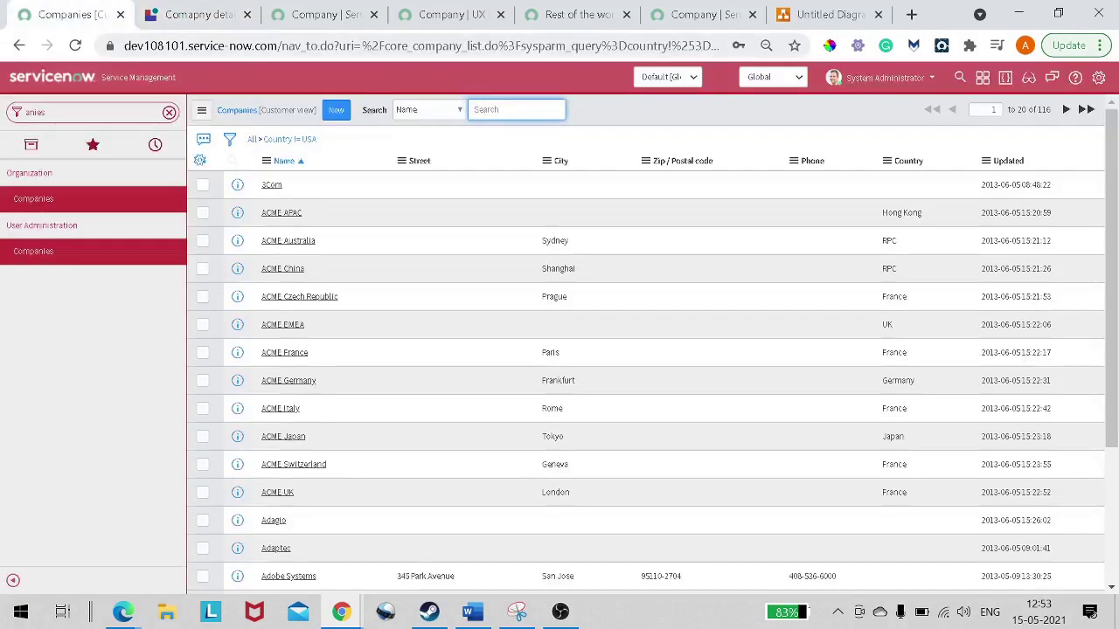
left_click_drag(388, 46, 462, 45)
key("ctrl+c")
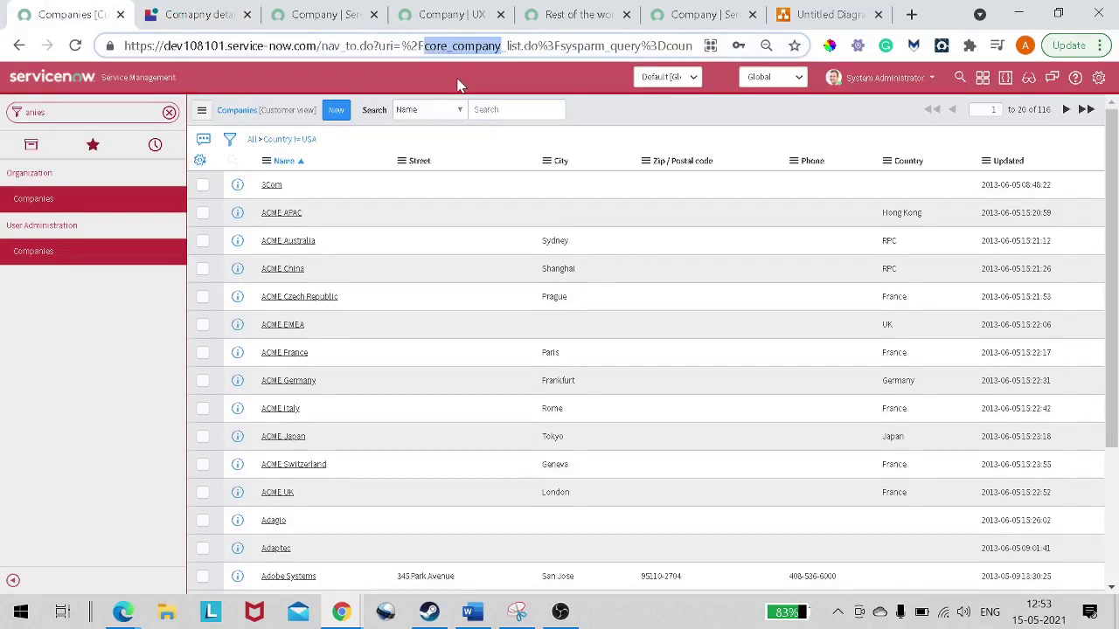
left_click(221, 18)
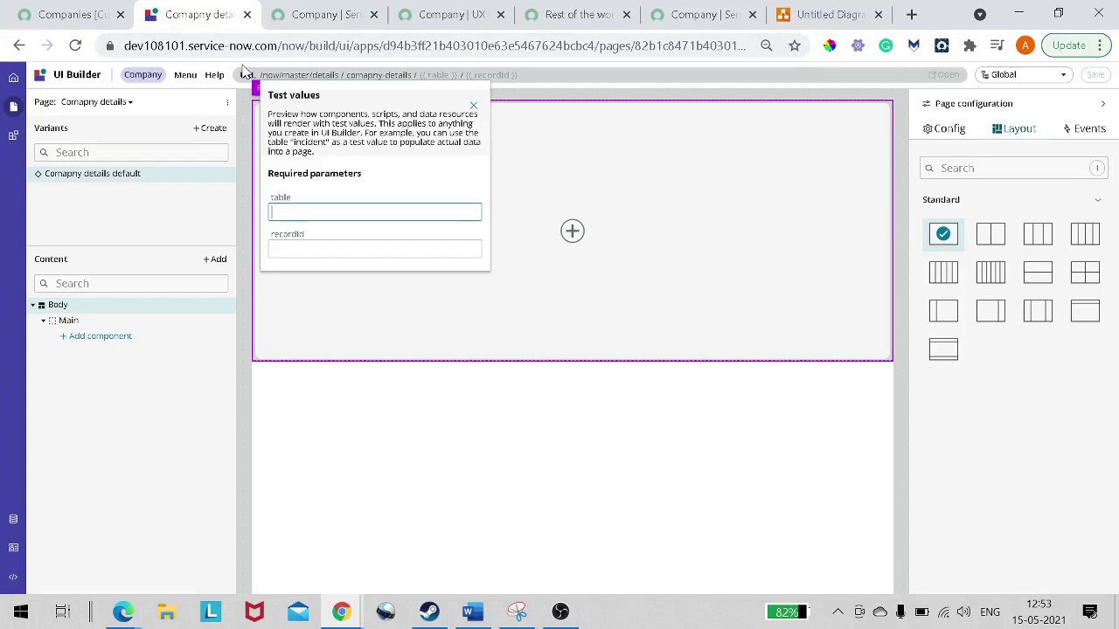
key("ctrl+v")
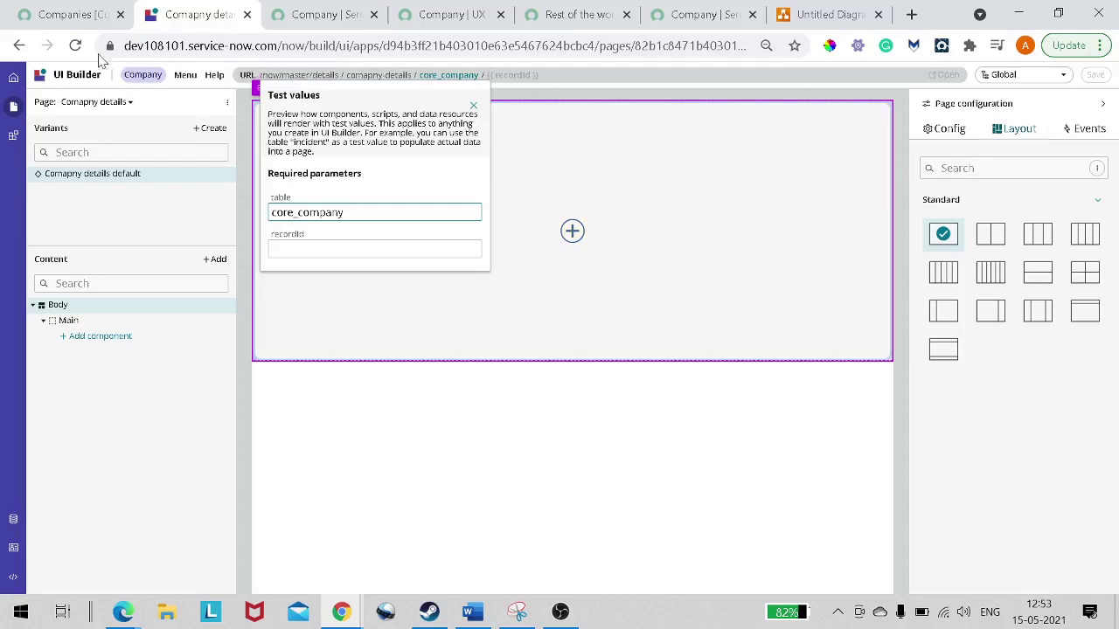
Copy the sys_id of ACME Czech Republic from the Companies list and use it as the page's recordId test value.
left_click(88, 26)
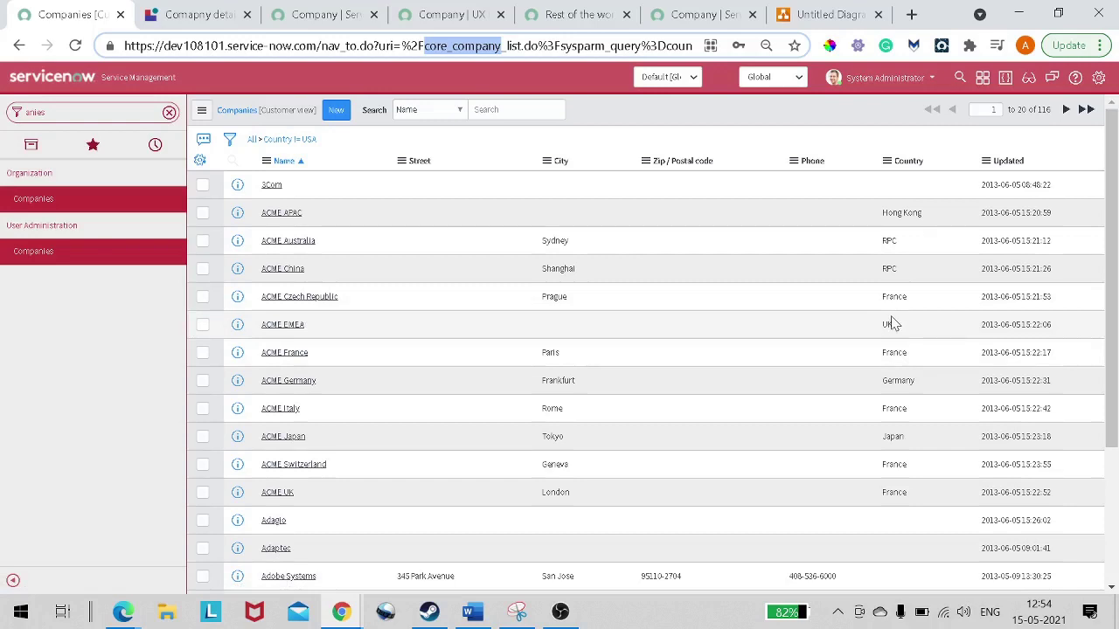
scroll(891, 306, "down", 3)
scroll(891, 306, "up", 3)
right_click(273, 299)
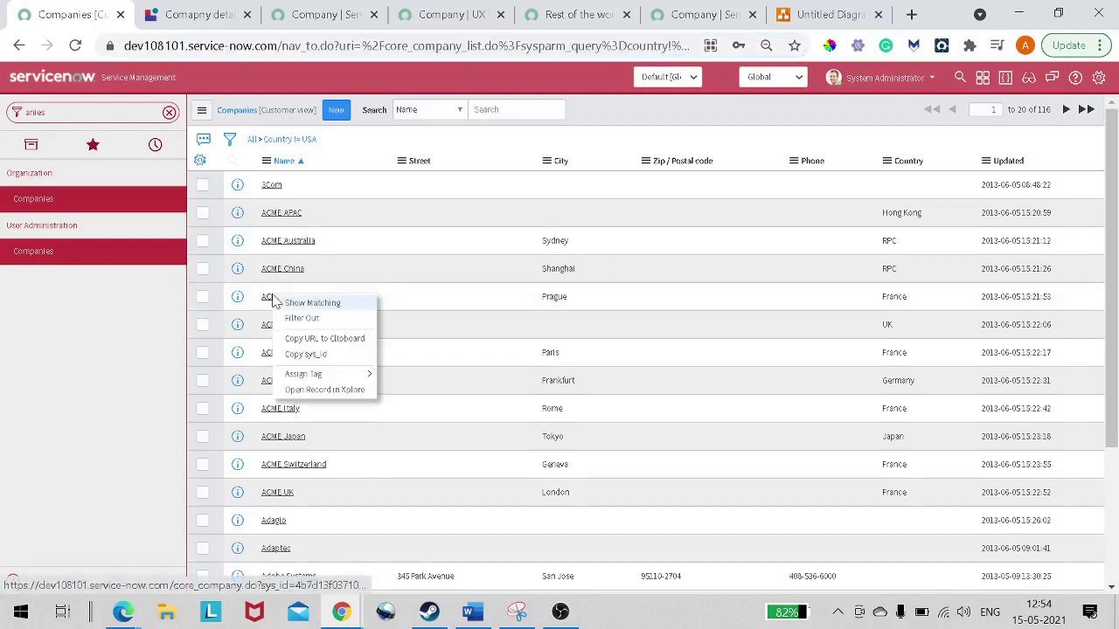
left_click(291, 354)
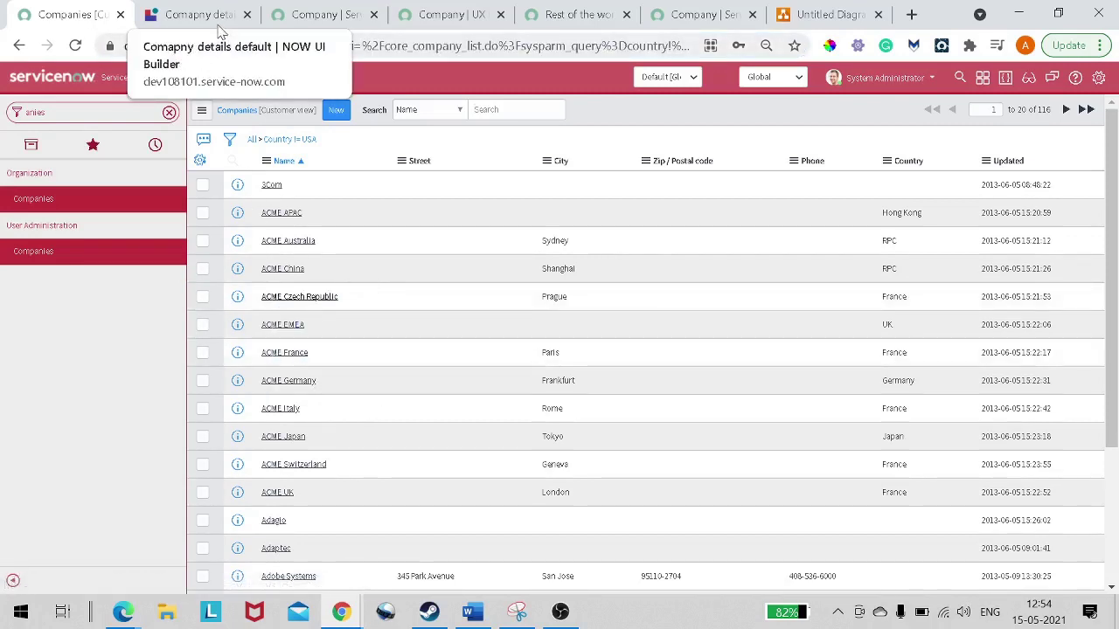
left_click(197, 14)
key("Tab")
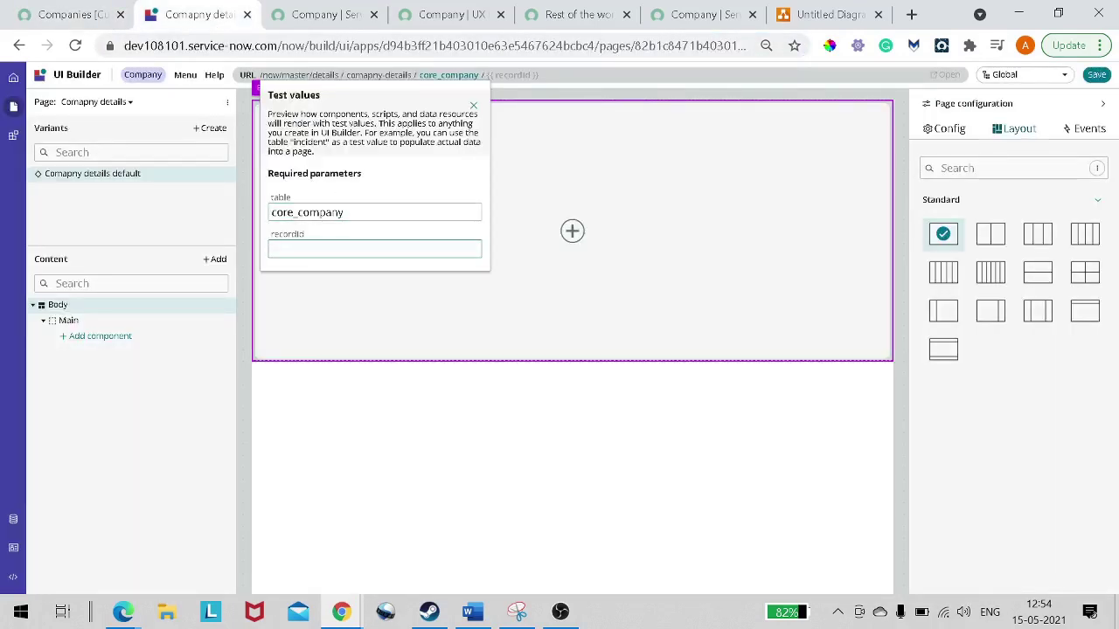
key("ctrl+v")
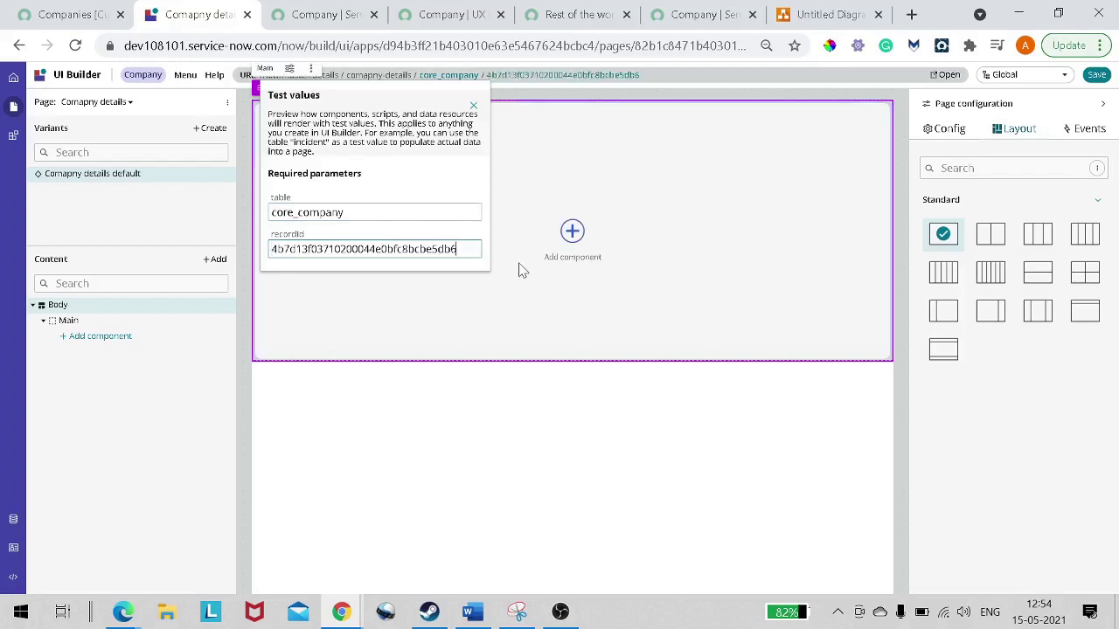
left_click(487, 409)
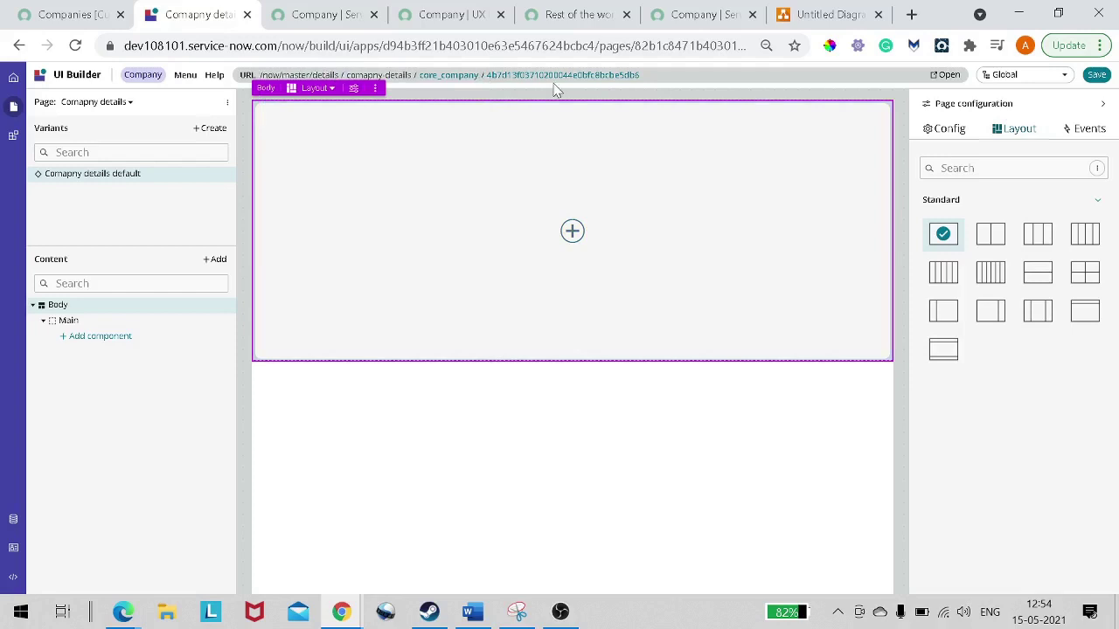
Open the live page with the test values to view it, then return to UI Builder and select the page's Body.
left_click(949, 76)
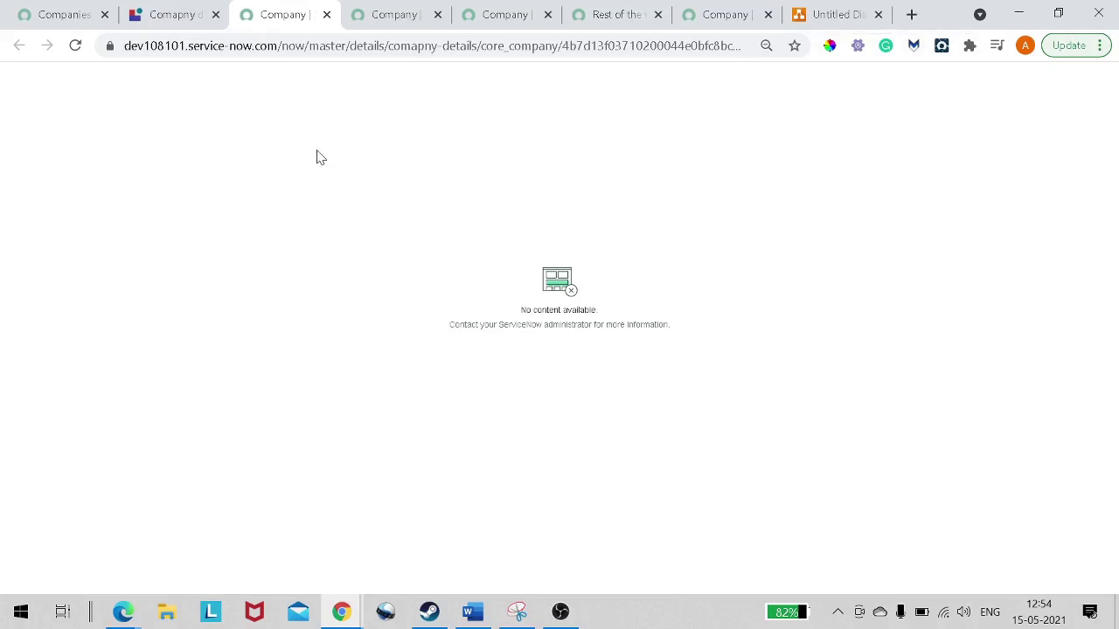
left_click(172, 15)
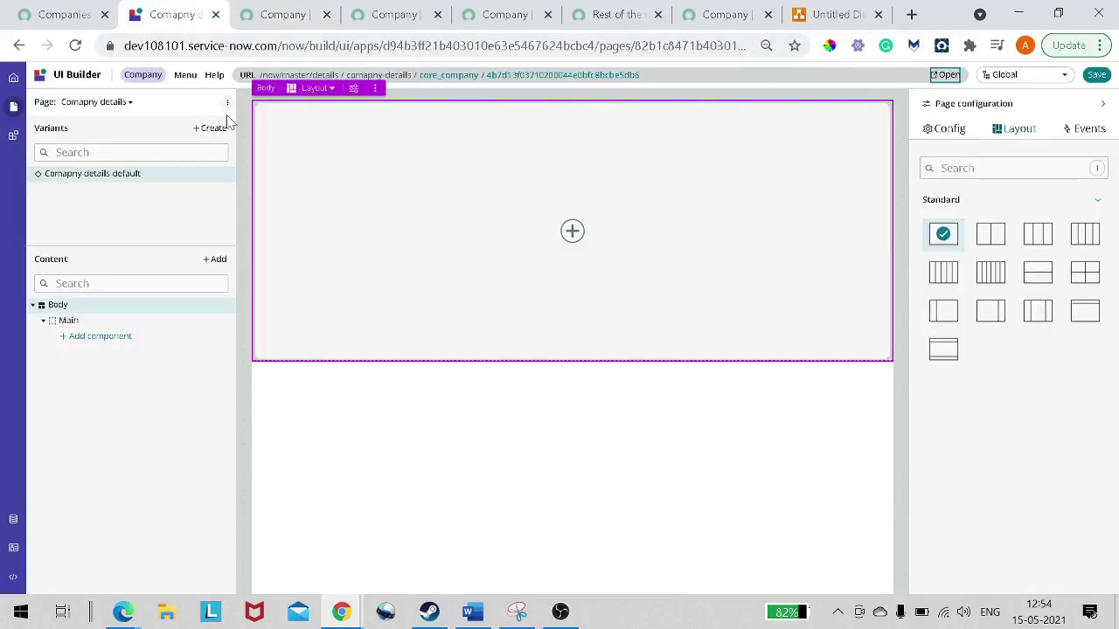
left_click(77, 307)
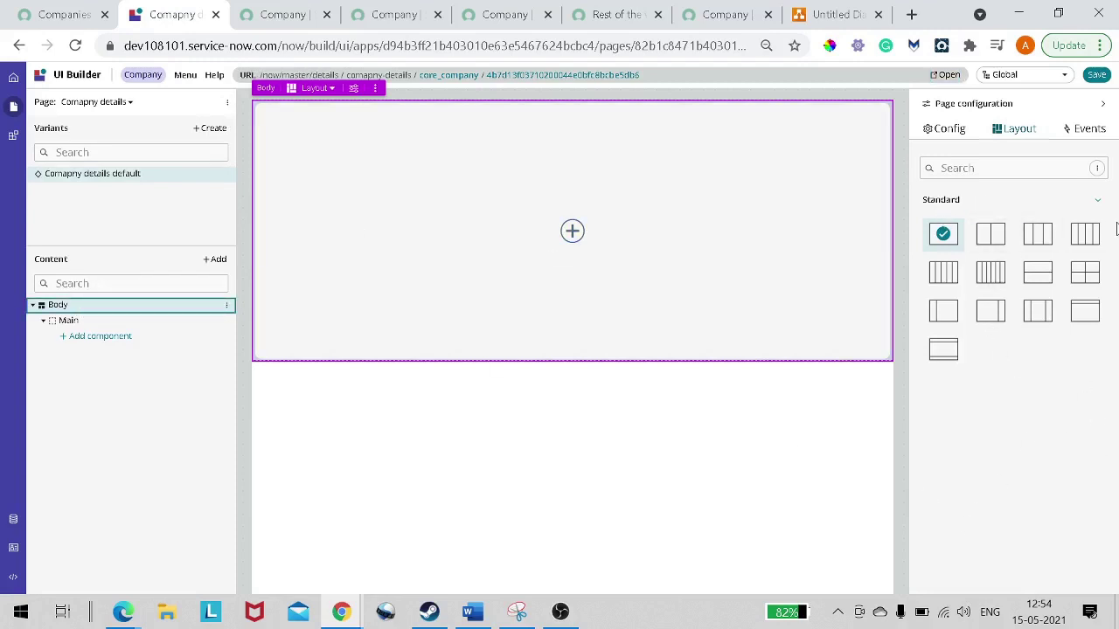
Switch to the diagrams.net diagram and add the text Heading beside the Form box on Page 2.
left_click(831, 14)
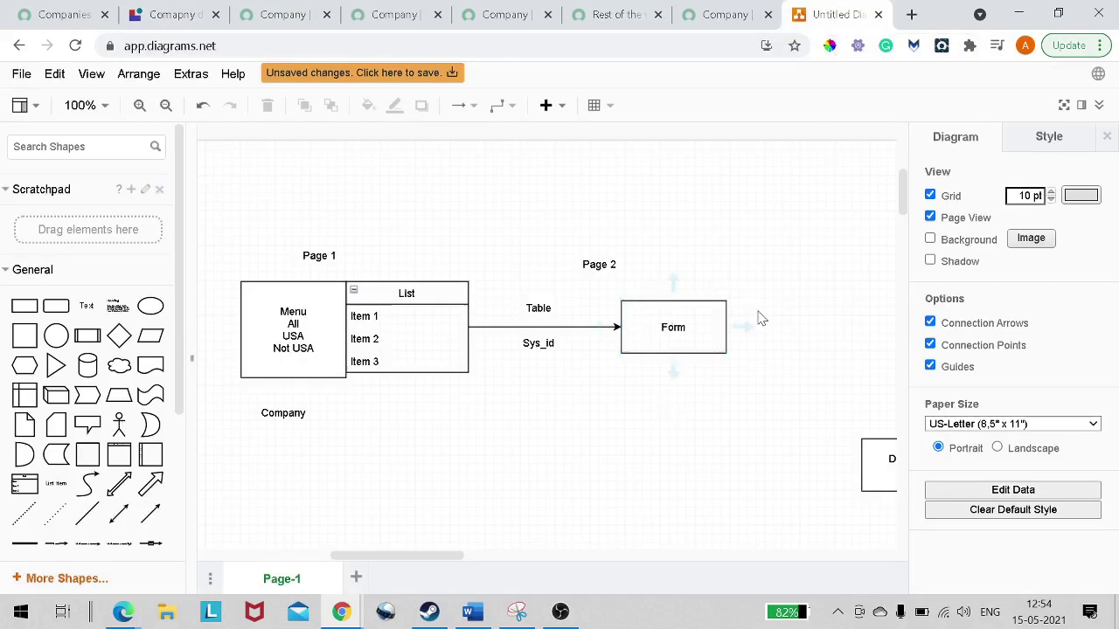
left_click(742, 325)
left_click(749, 311)
type("H")
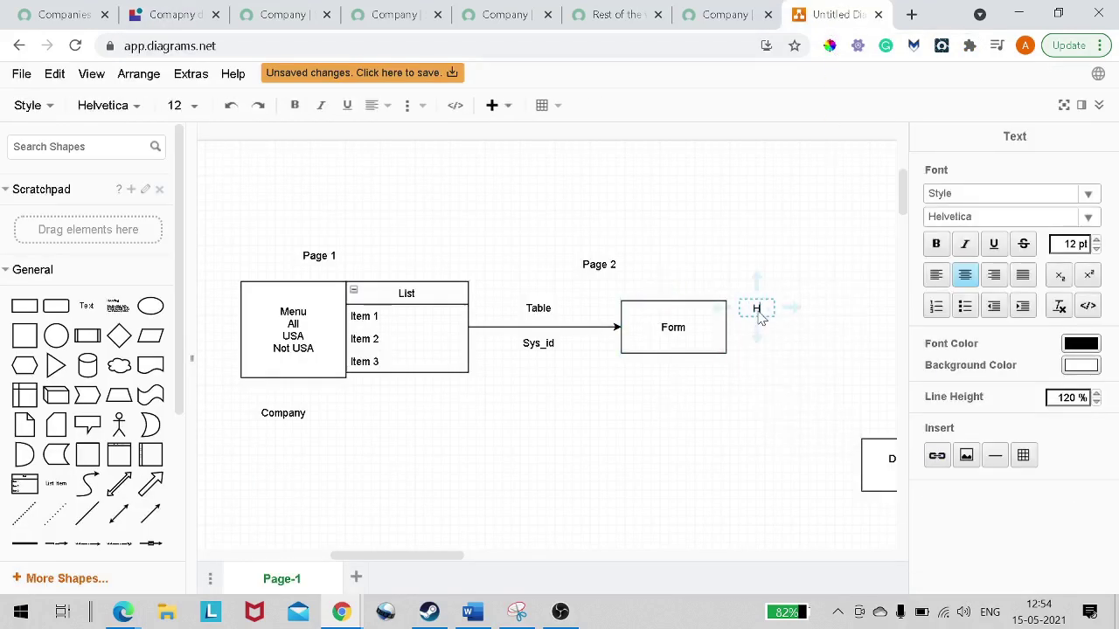
type("eading")
left_click(758, 359)
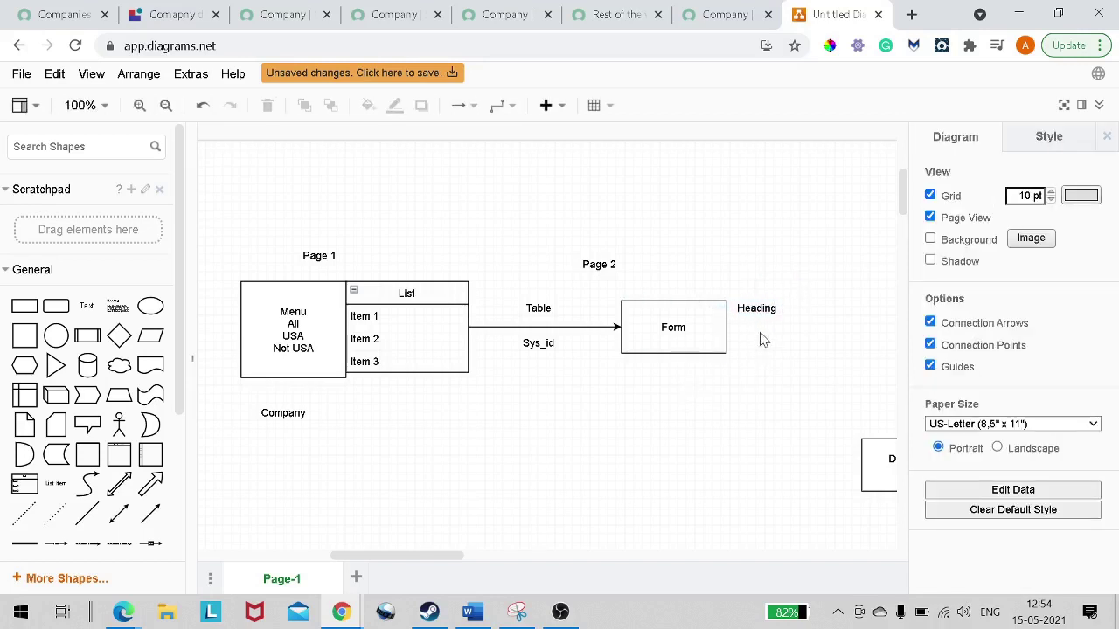
Add a rectangle labelled Form directly below the Heading text in the diagram.
double_click(758, 335)
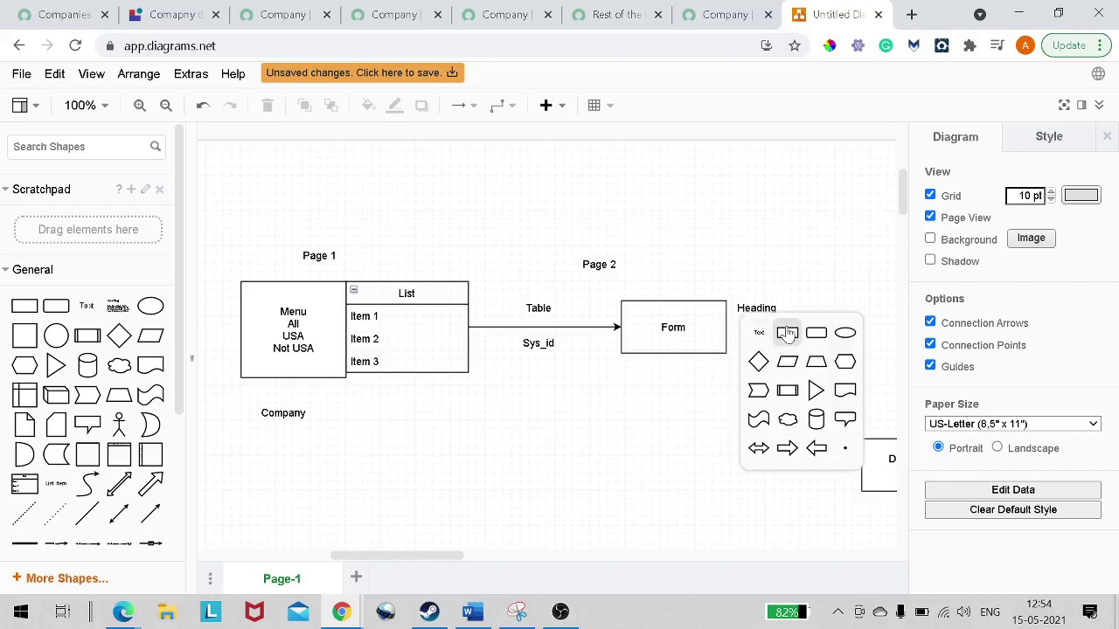
left_click(786, 333)
left_click_drag(783, 331, 799, 338)
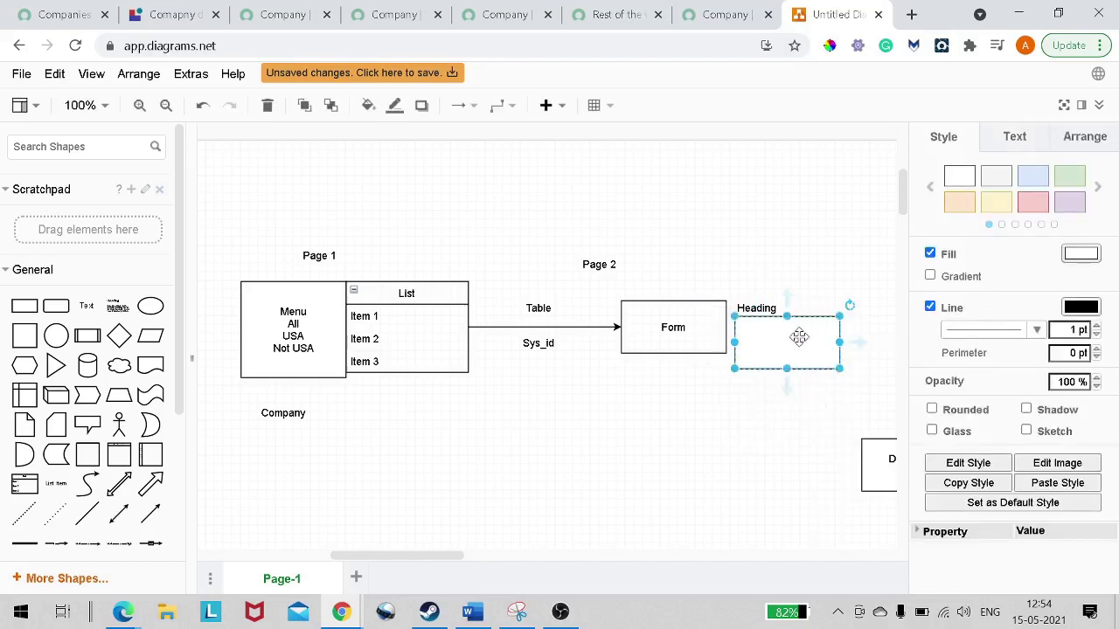
double_click(799, 337)
type("Form")
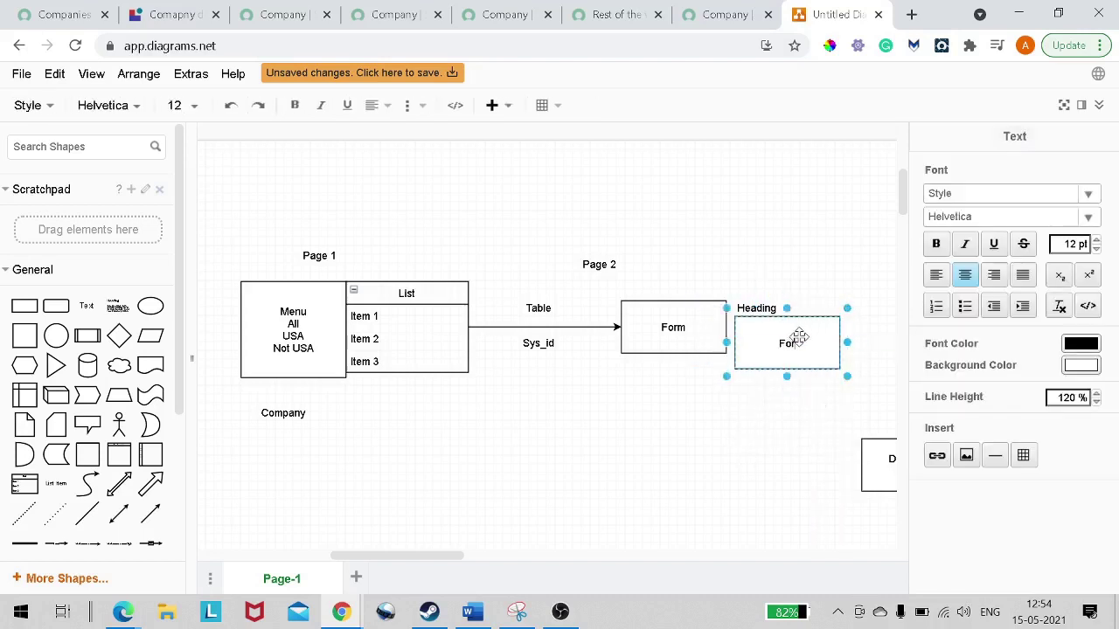
left_click(662, 413)
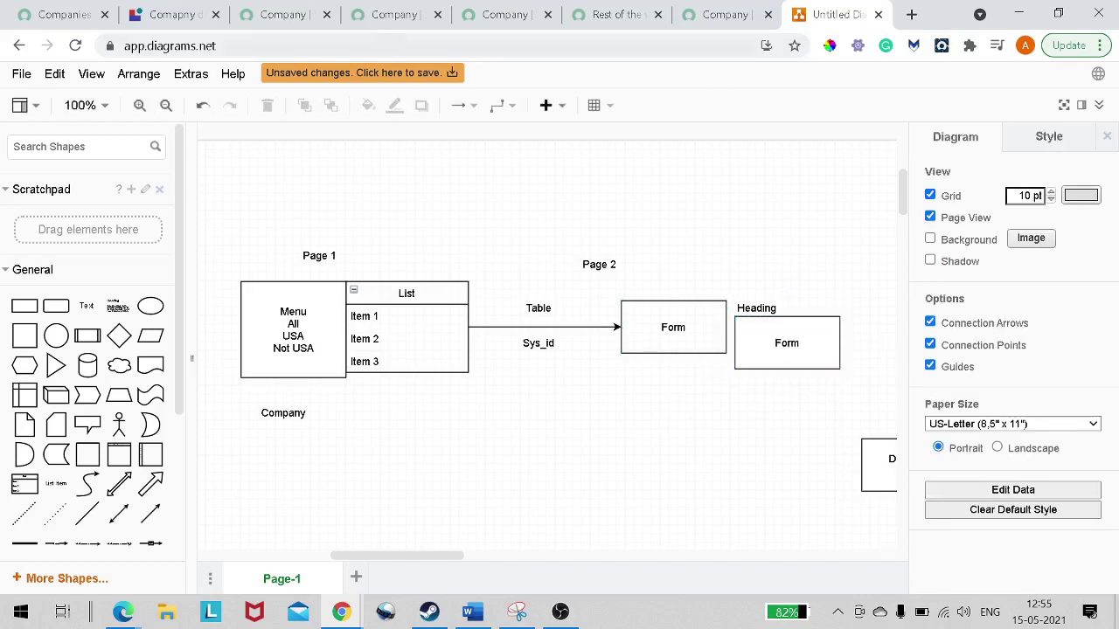
Switch back to UI Builder and give the page body the layout with a header row above the main area.
left_click(79, 15)
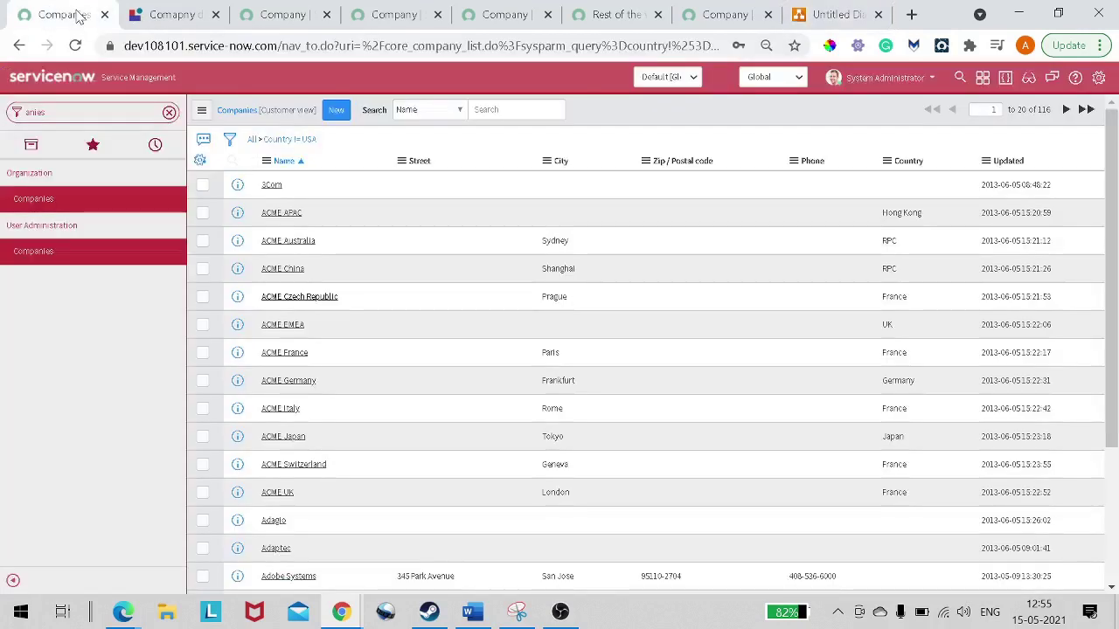
left_click(166, 14)
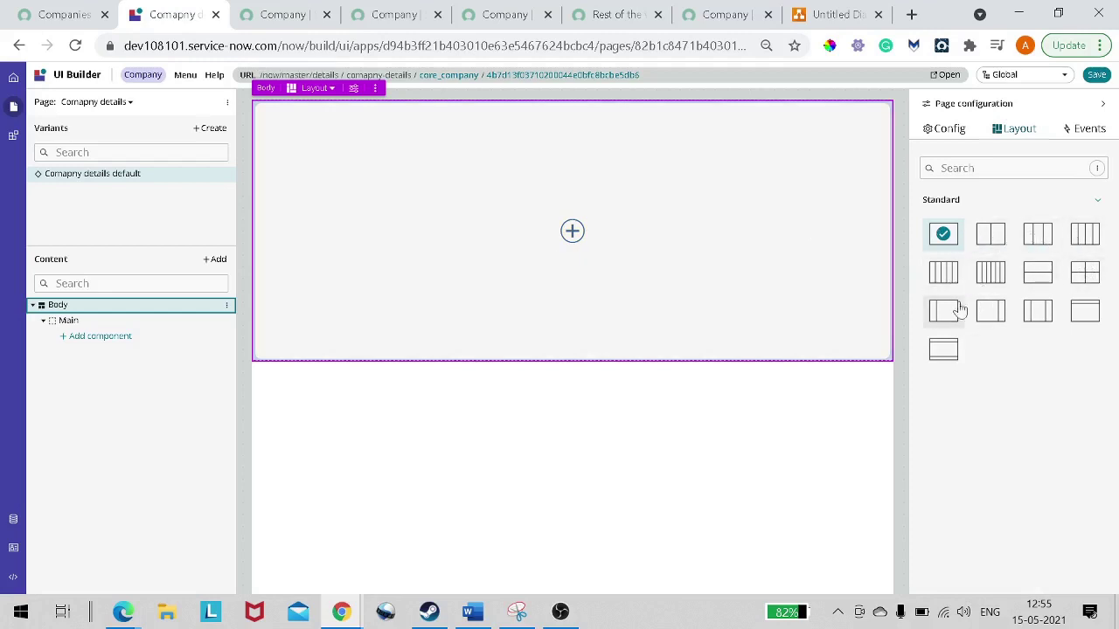
left_click(1094, 318)
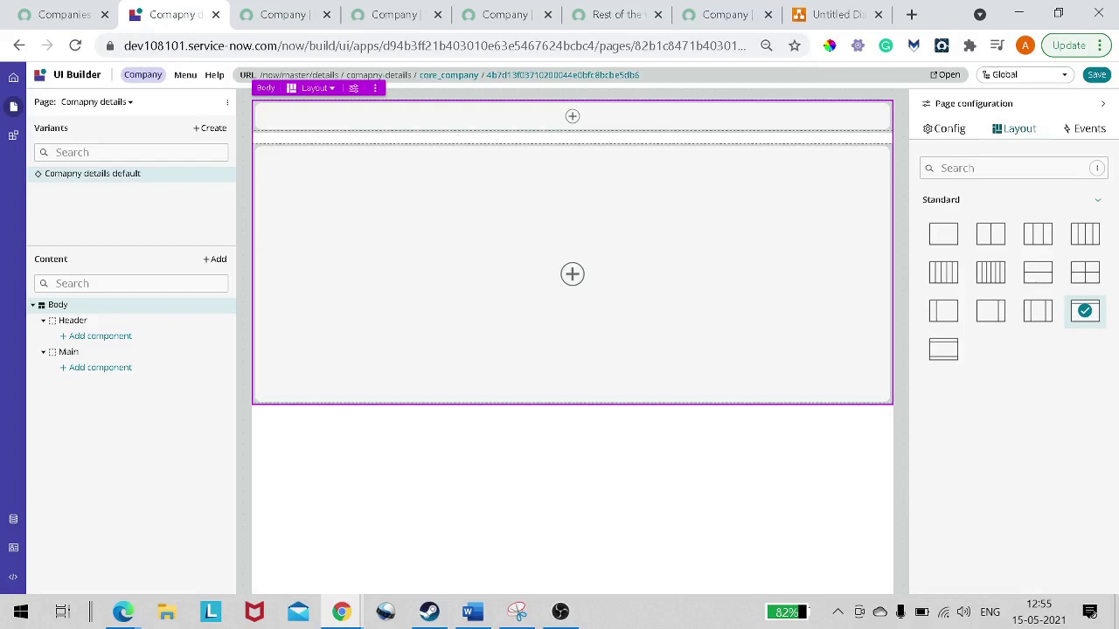
Search the components for header and add a Record Header to the page's Header section.
left_click(573, 117)
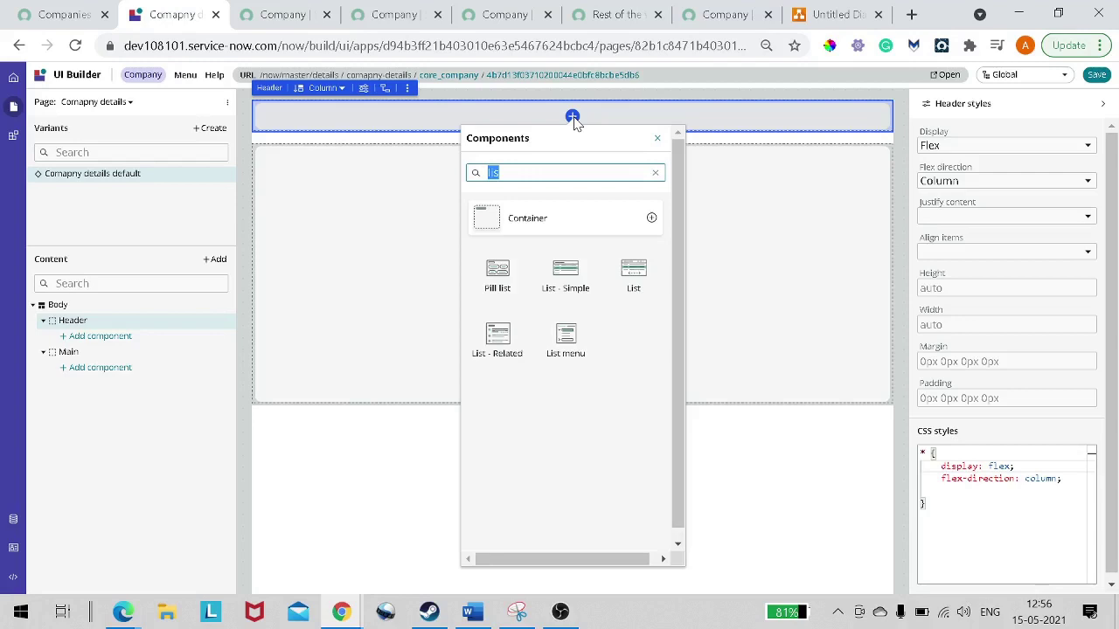
type("h")
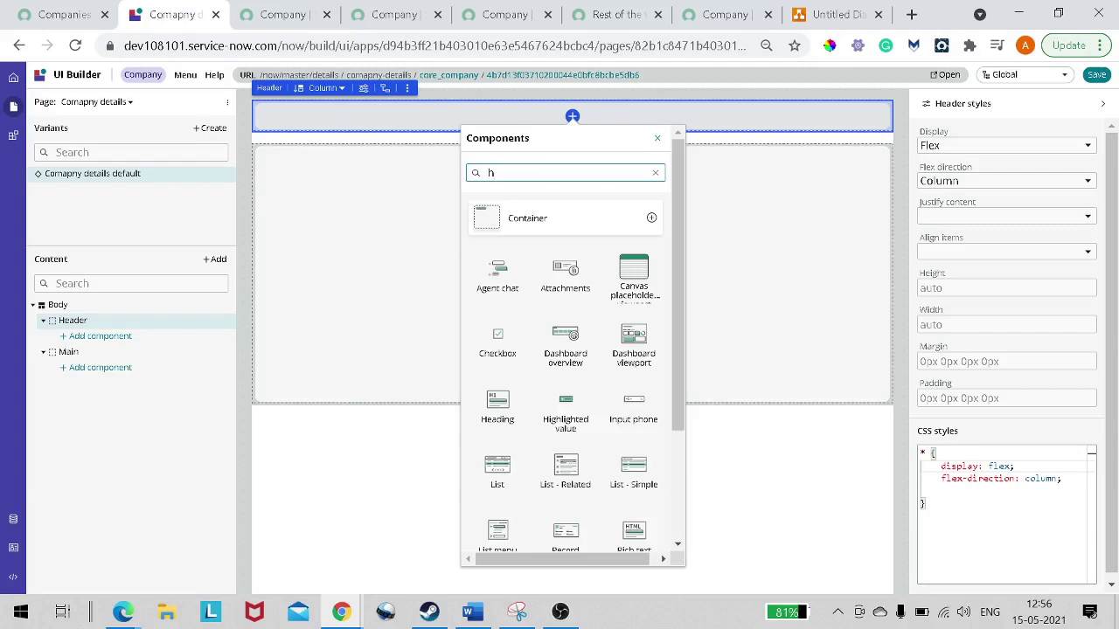
type("eader")
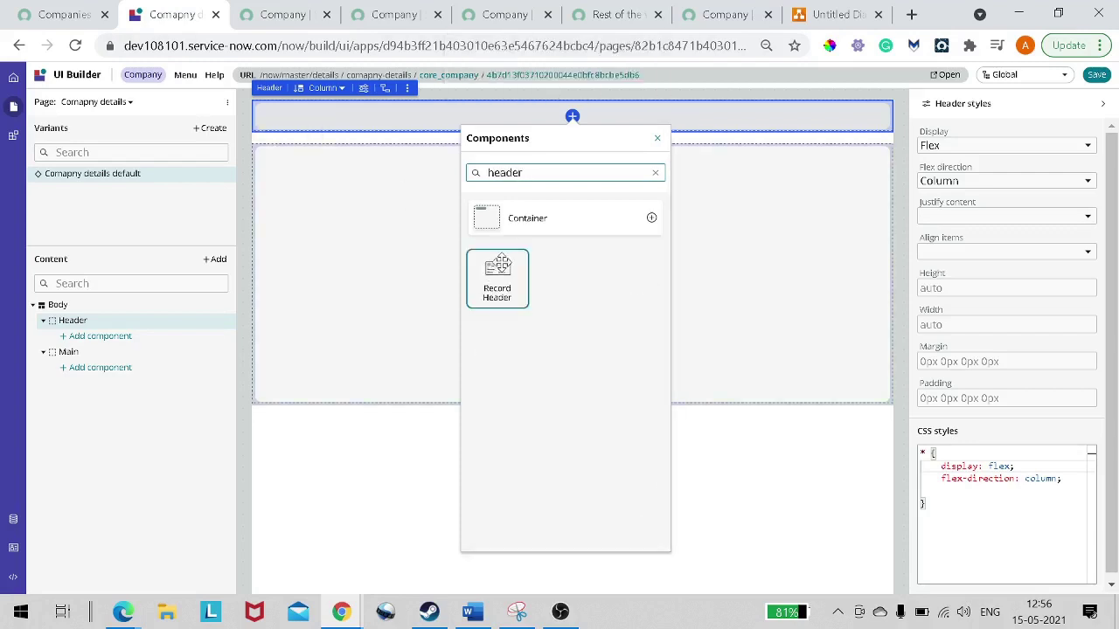
left_click(498, 269)
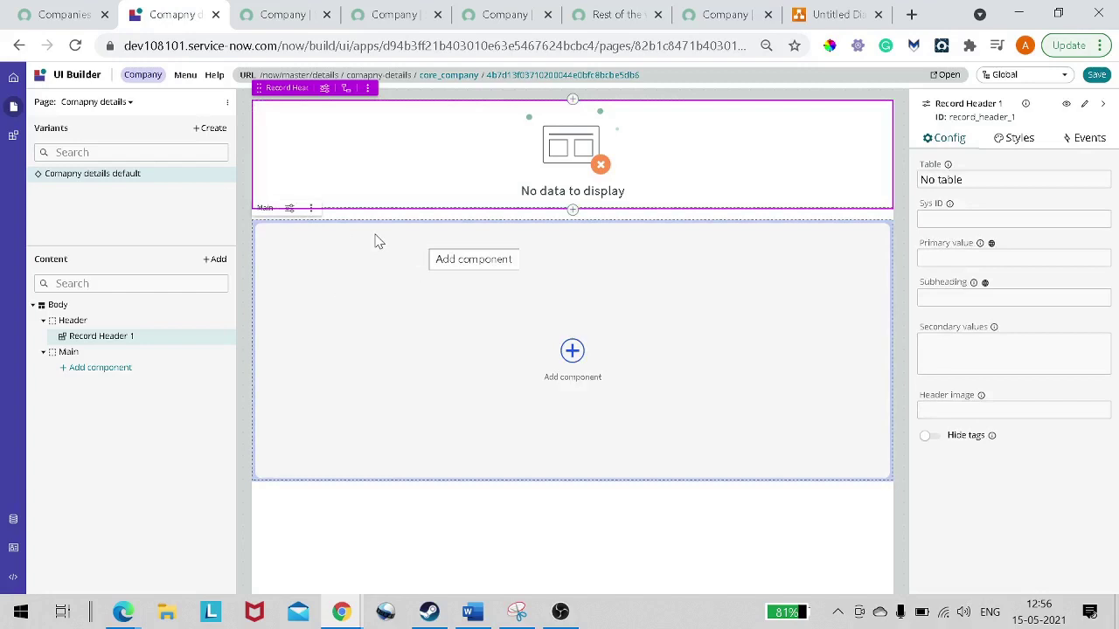
Search the components for form and add a Form to the page's Main section.
left_click(387, 340)
left_click(571, 350)
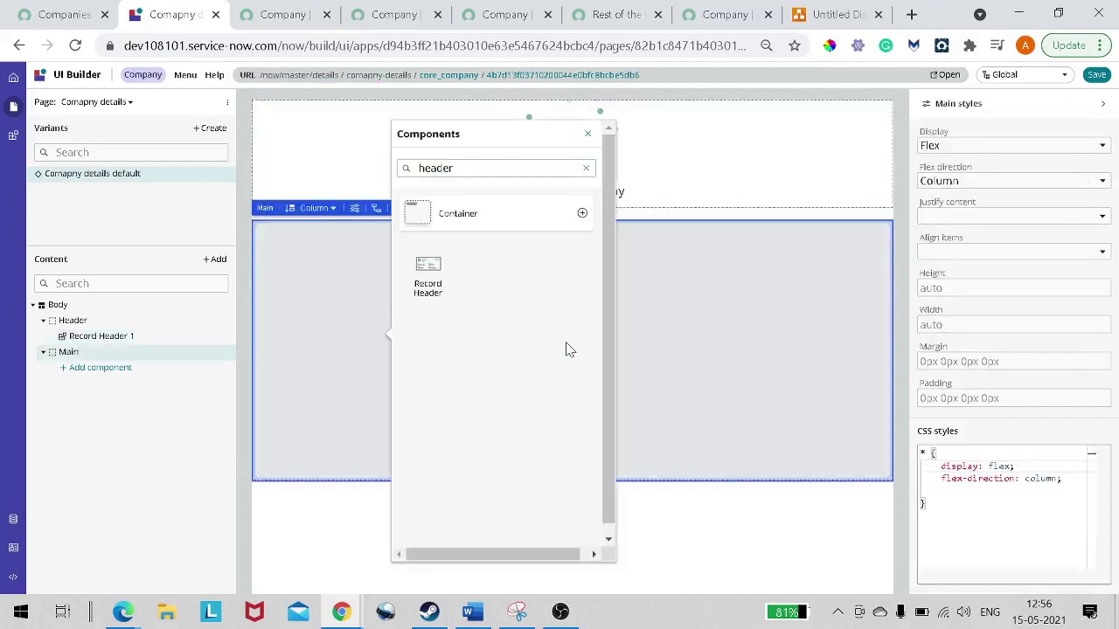
left_click(586, 168)
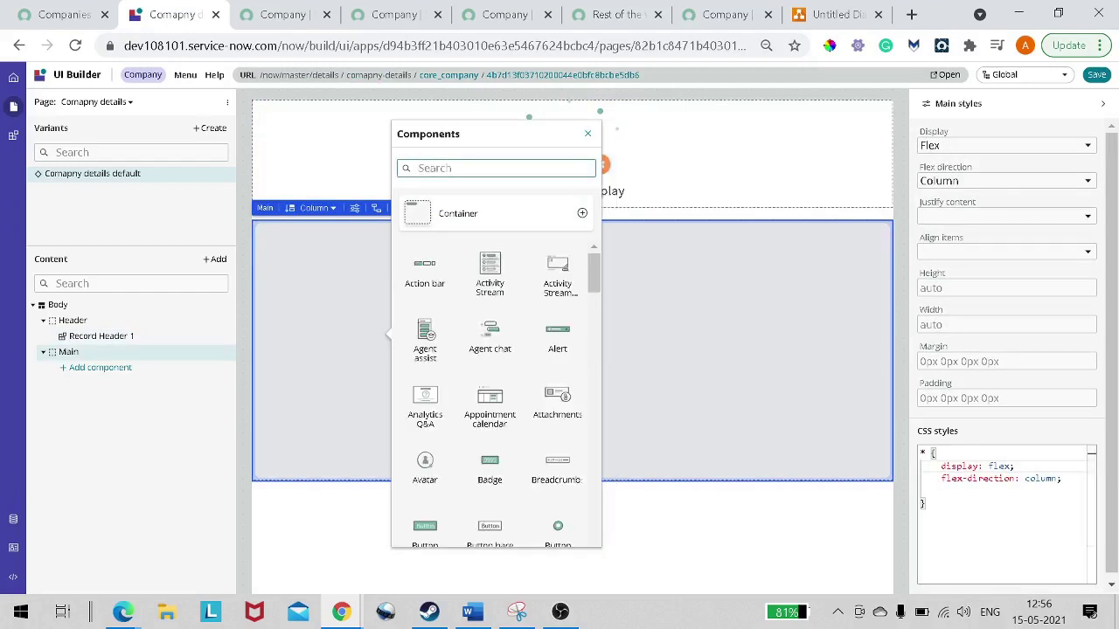
type("form")
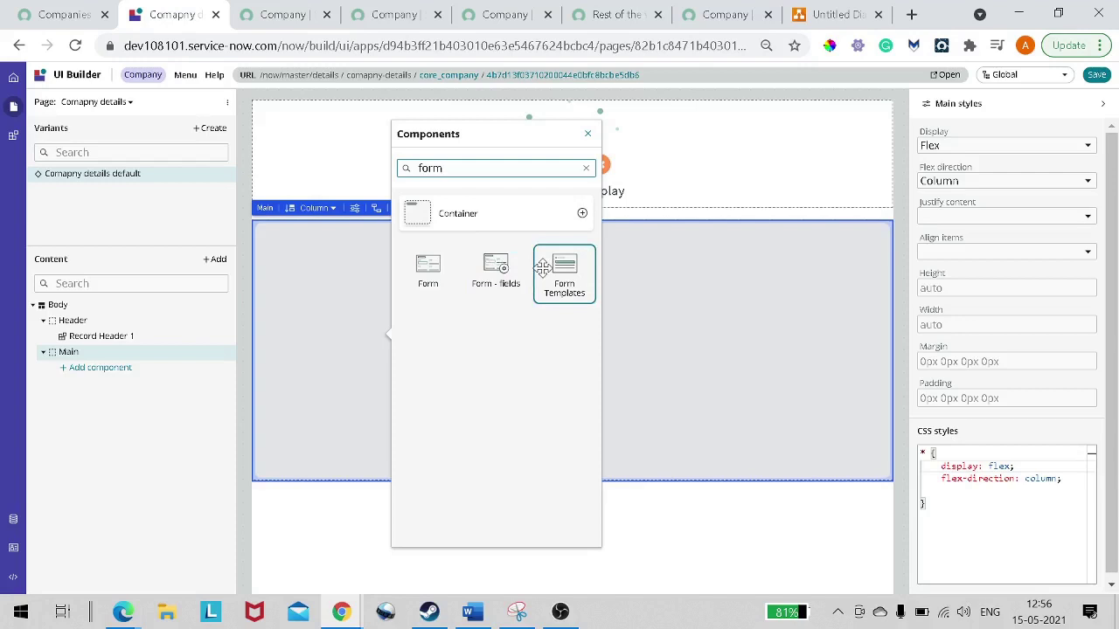
left_click(429, 274)
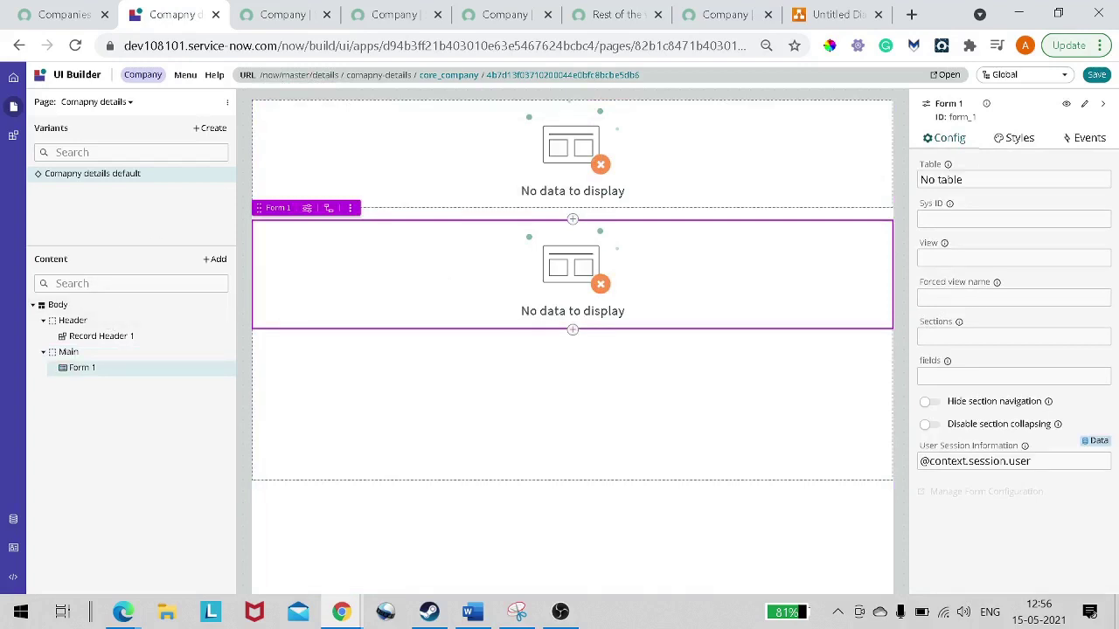
left_click(100, 335)
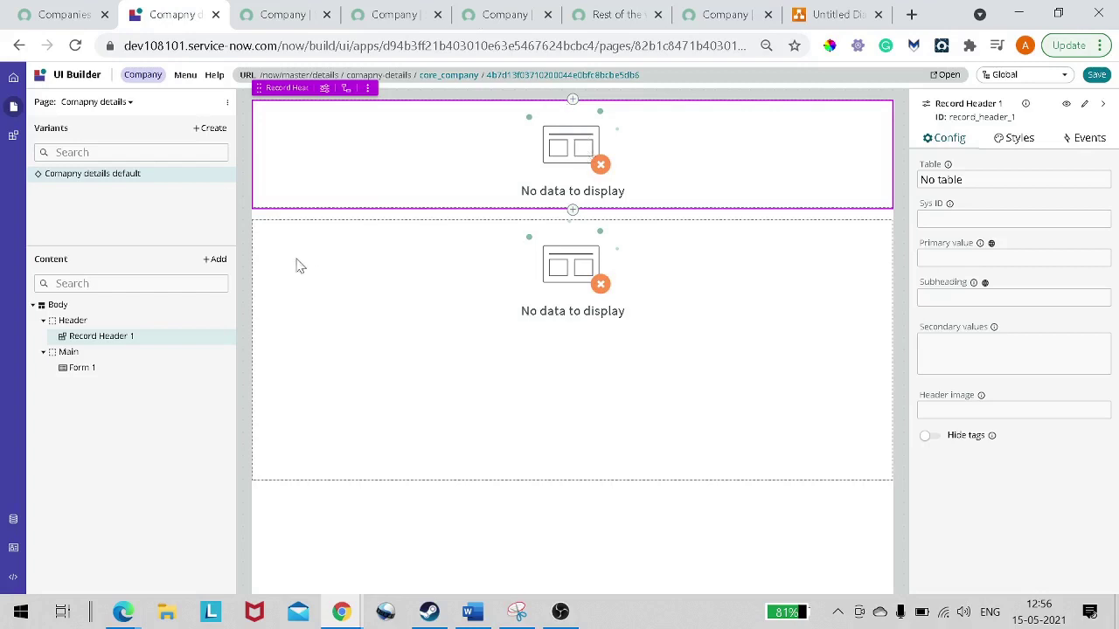
left_click(14, 520)
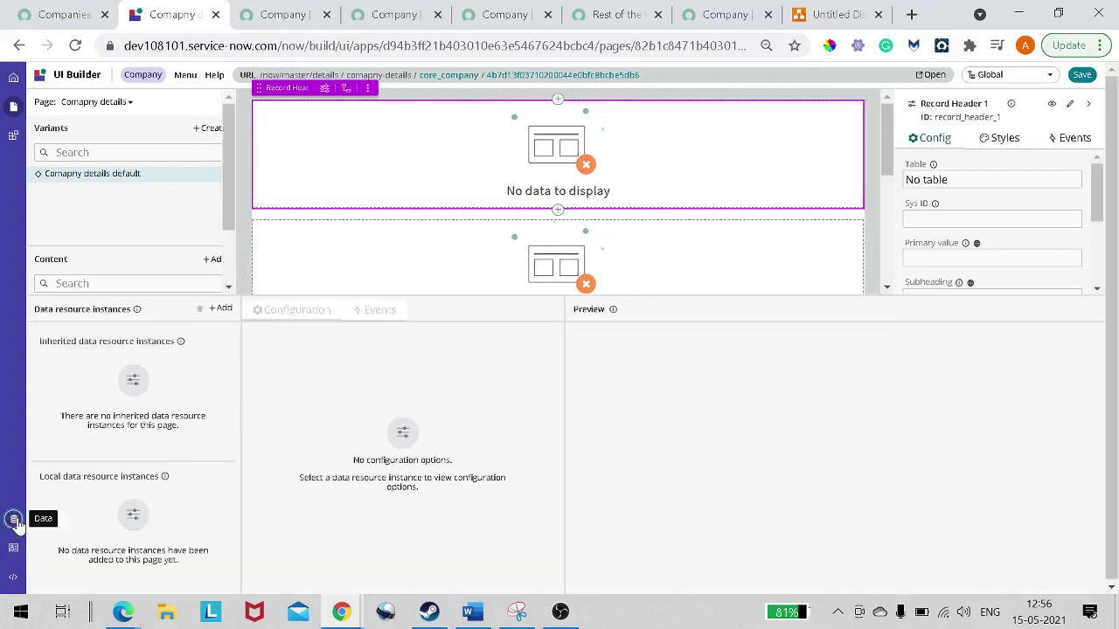
left_click(222, 313)
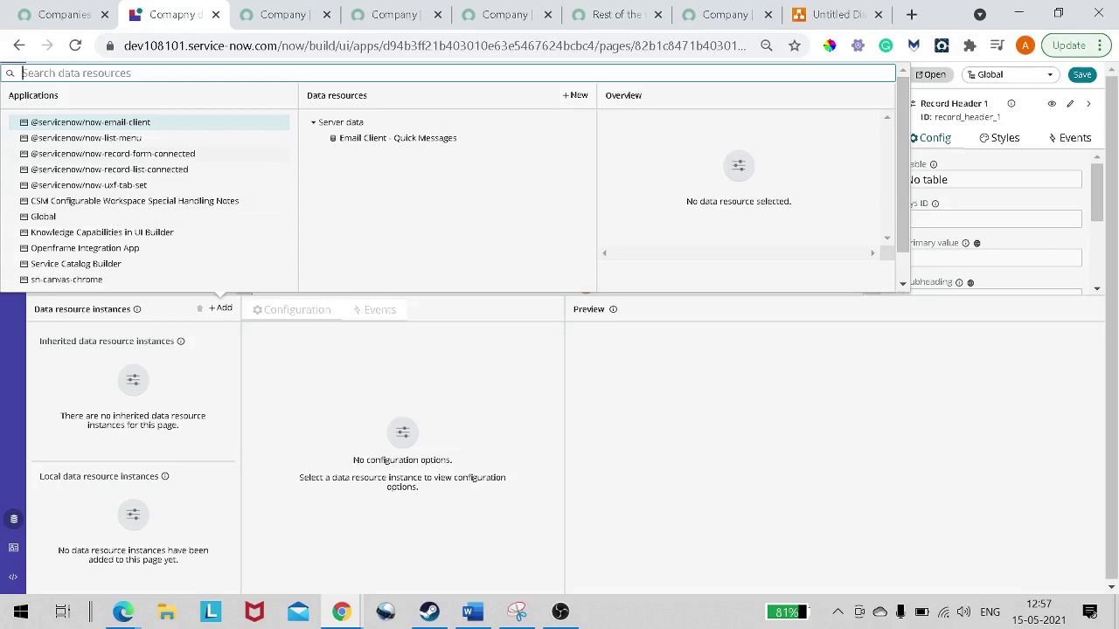
left_click(112, 152)
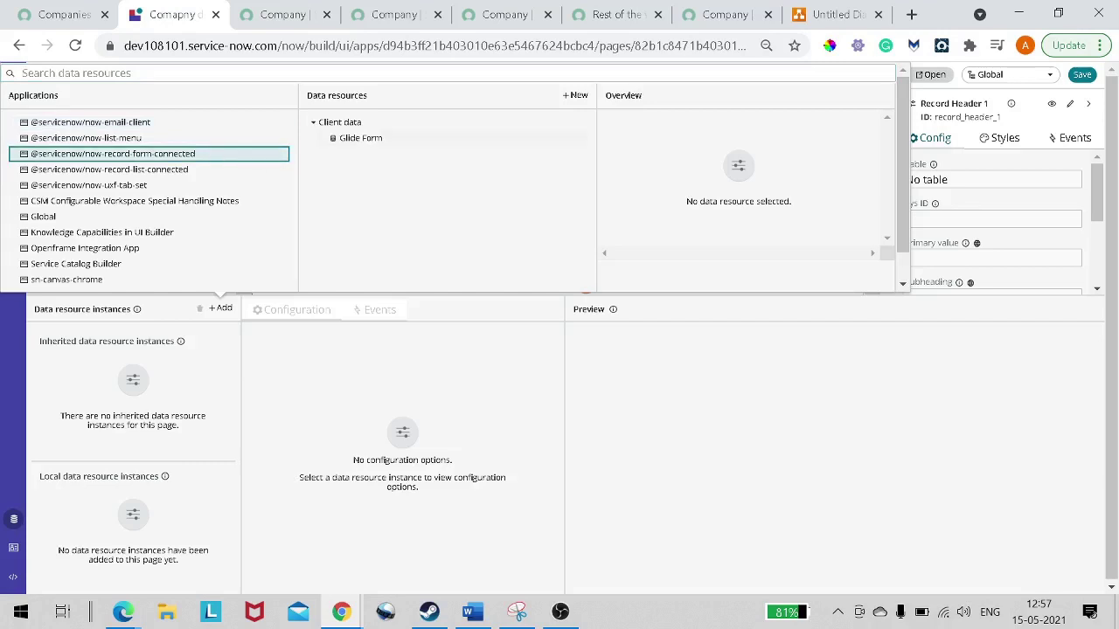
left_click(361, 138)
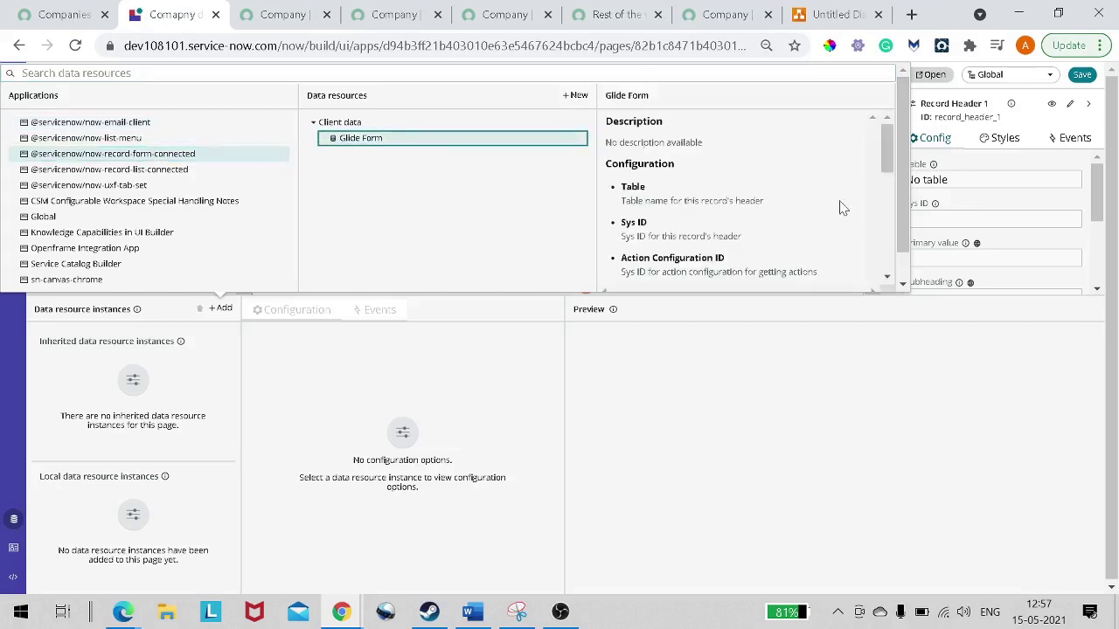
scroll(841, 208, "down", 10)
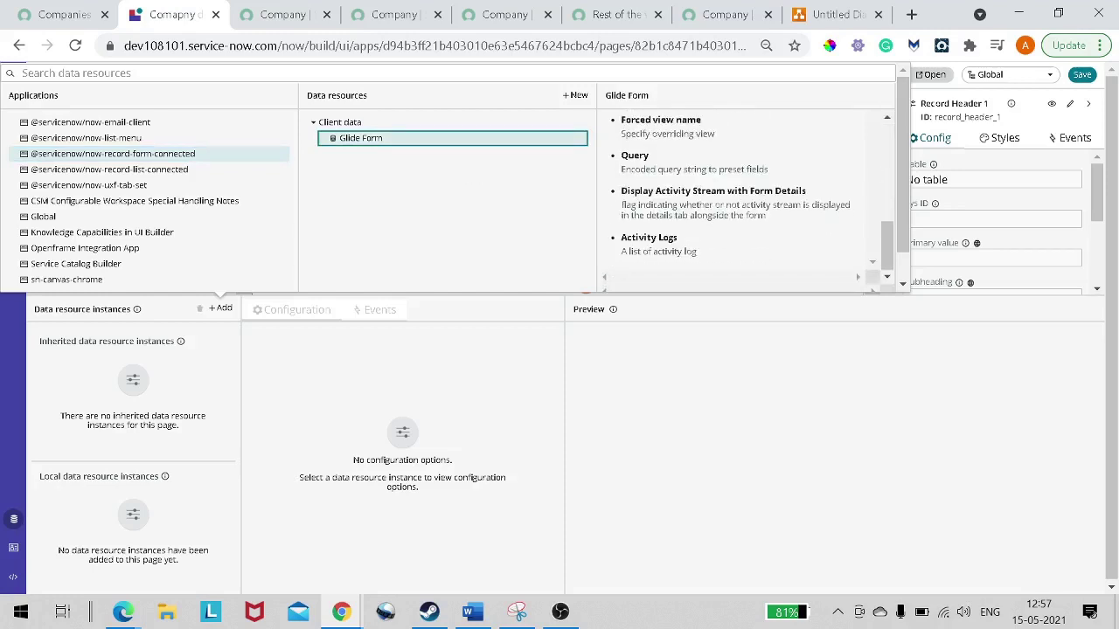
scroll(834, 239, "up", 10)
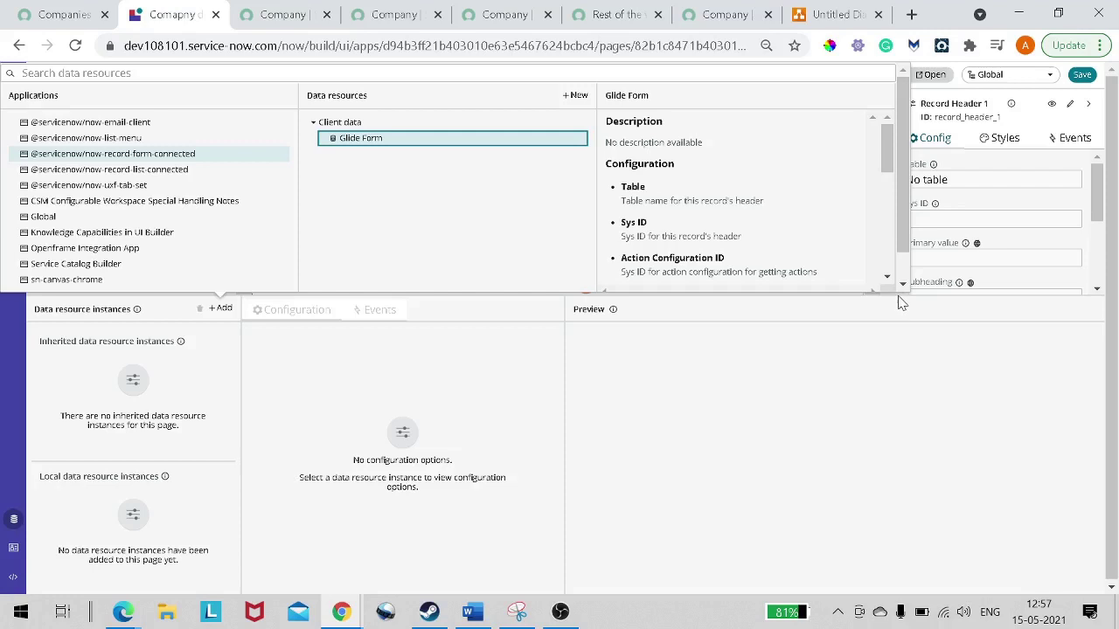
scroll(842, 257, "down", 6)
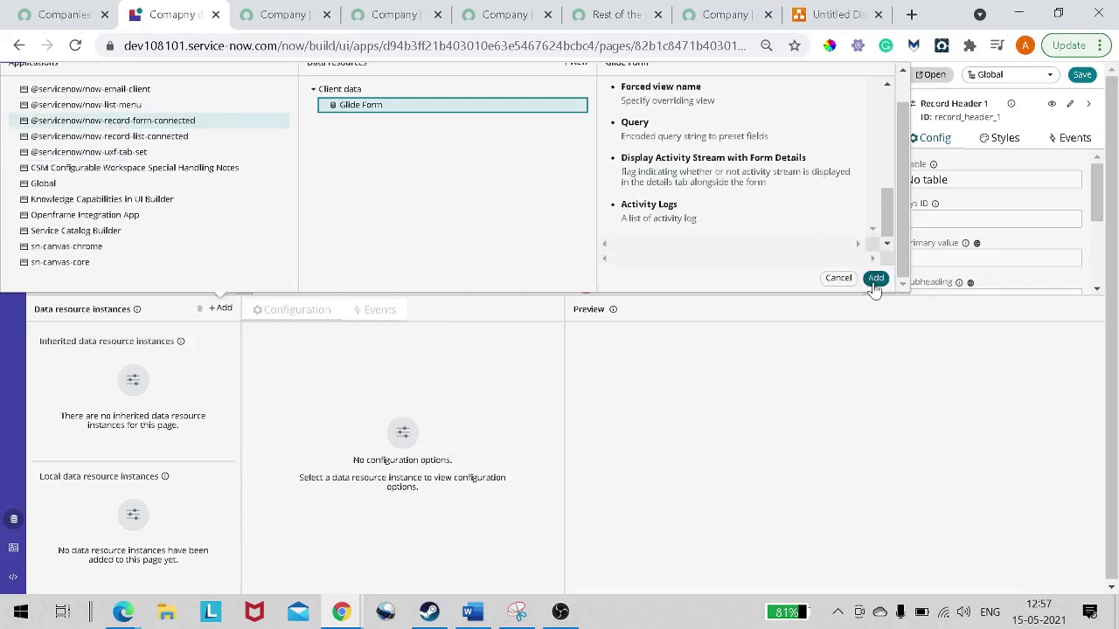
left_click(875, 280)
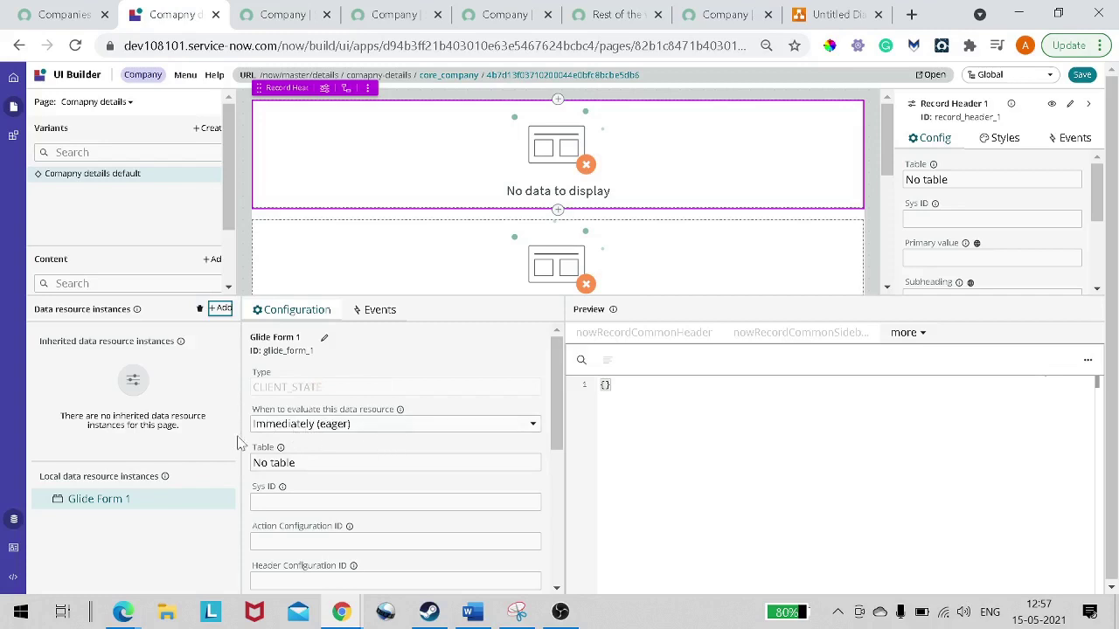
left_click(93, 501)
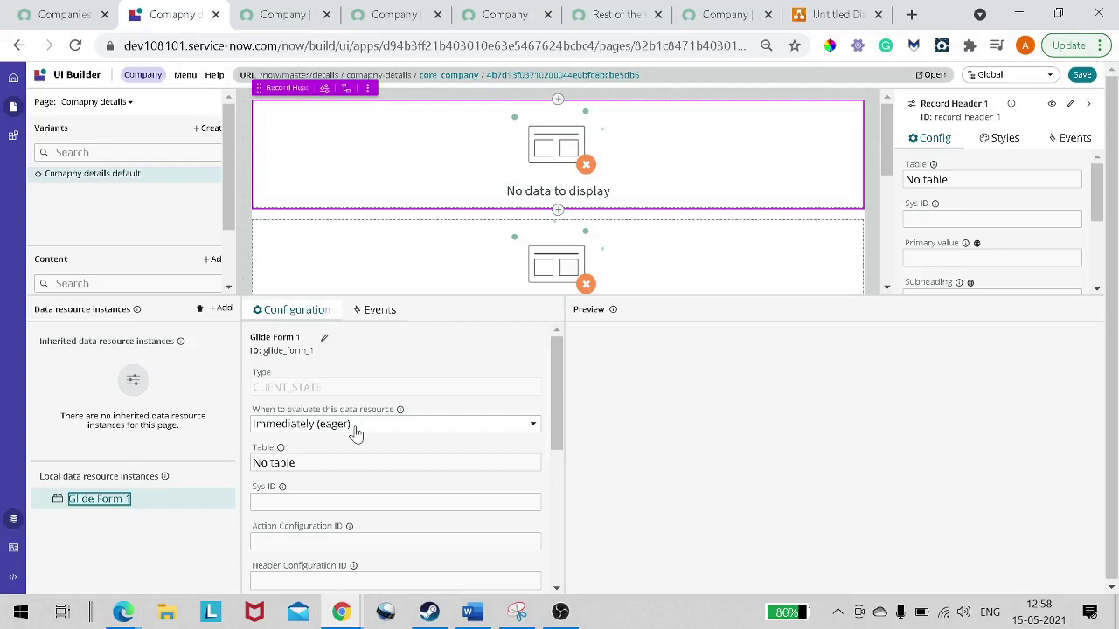
scroll(344, 417, "down", 1)
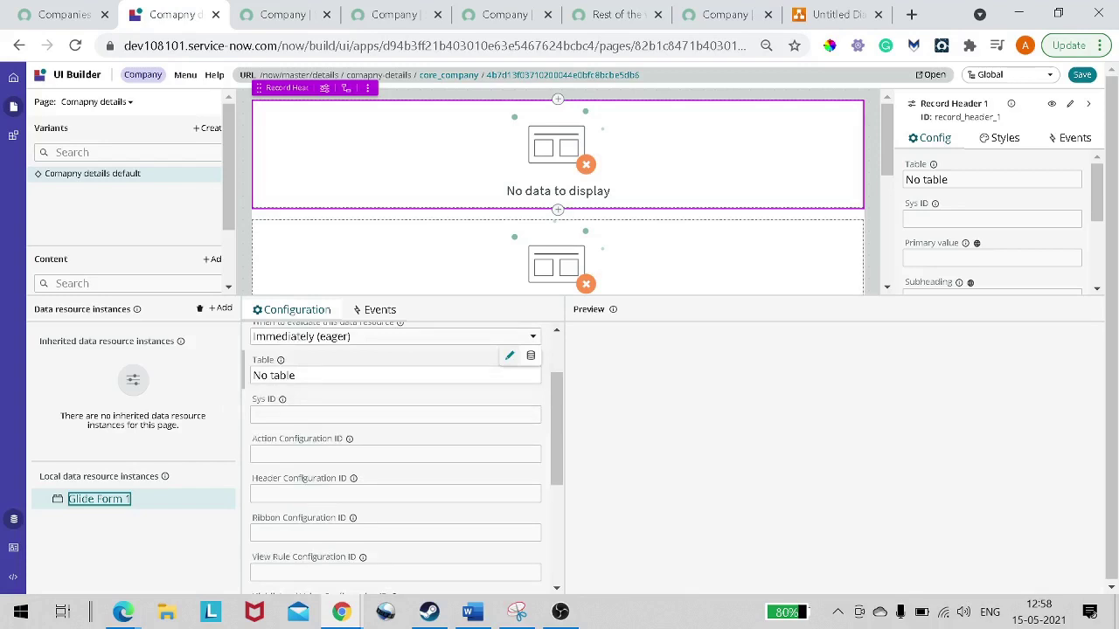
left_click(393, 375)
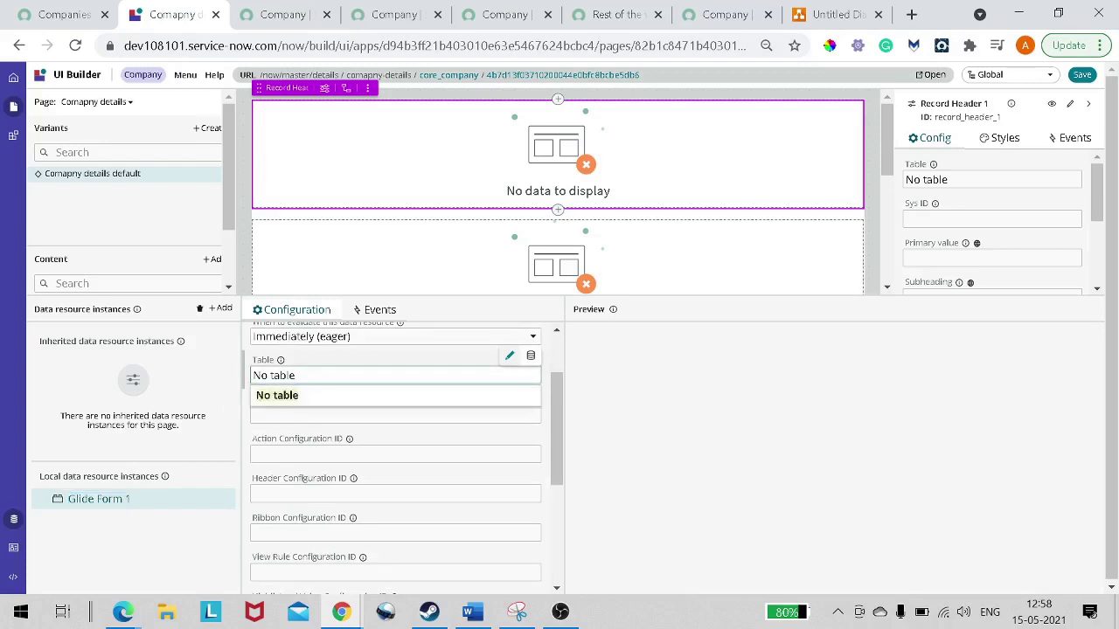
key("BackSpace")
key("BackSpace")
key("BackSpace")
key("BackSpace")
key("BackSpace")
key("BackSpace")
key("BackSpace")
key("BackSpace")
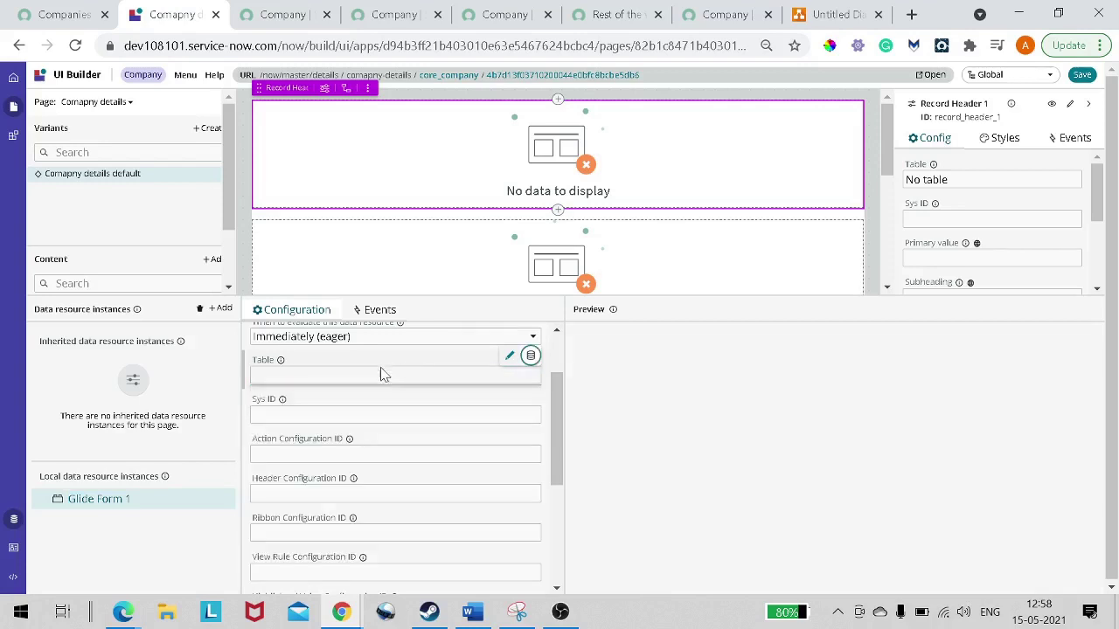
type("@")
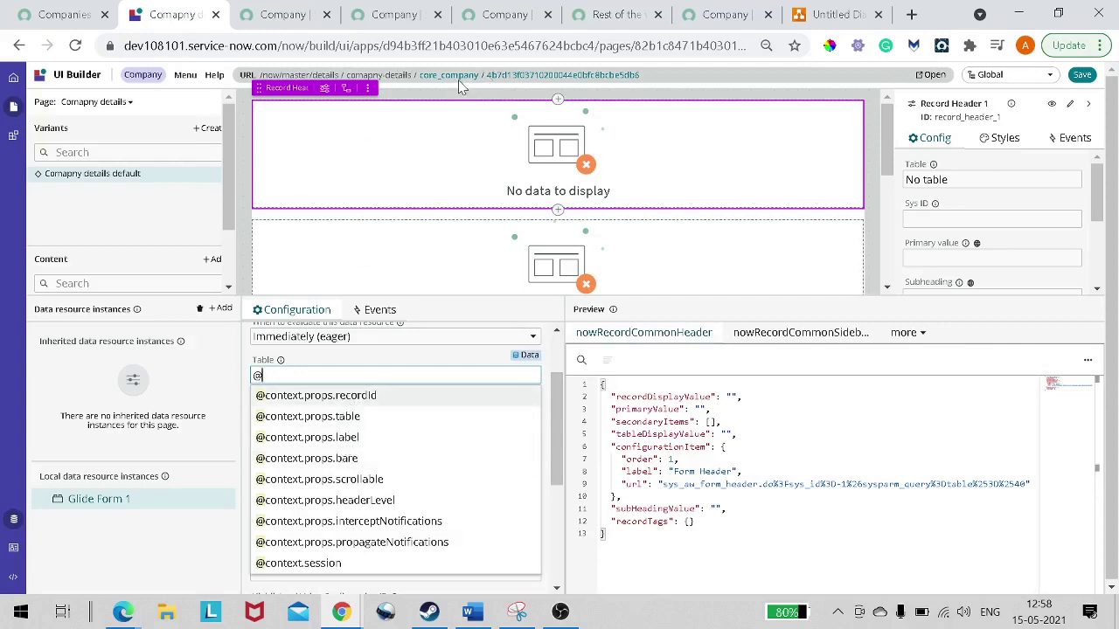
left_click(317, 418)
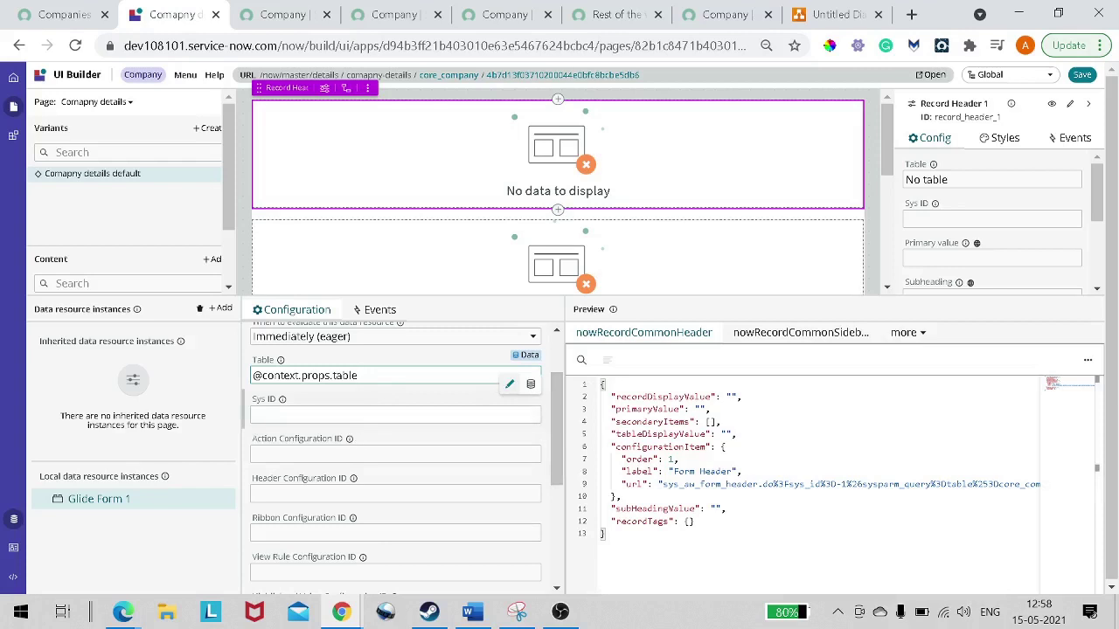
left_click(351, 414)
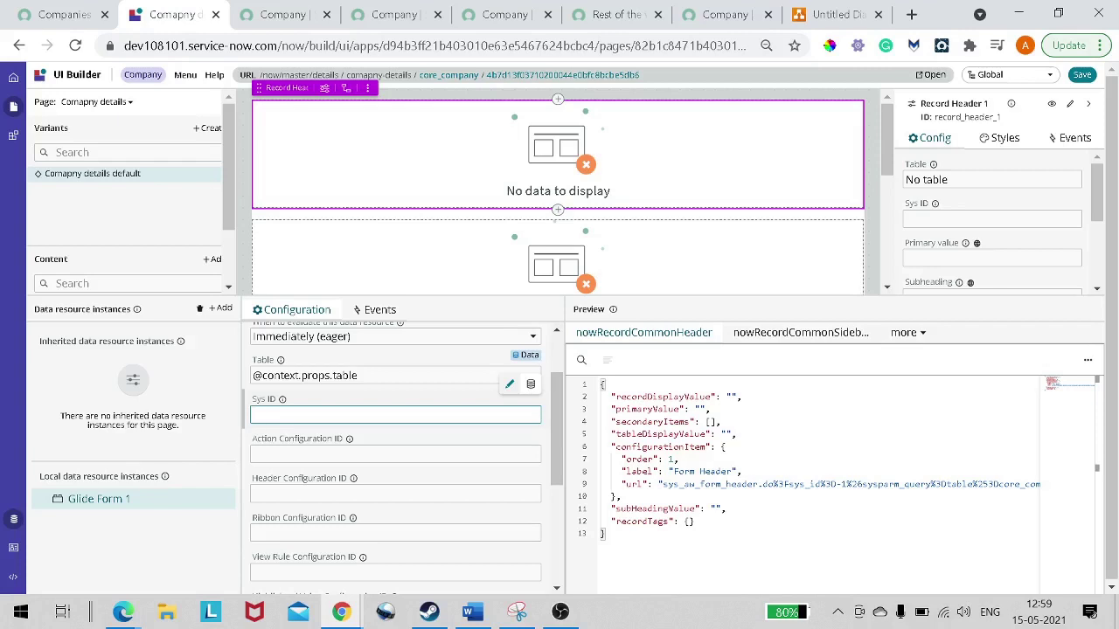
left_click(530, 384)
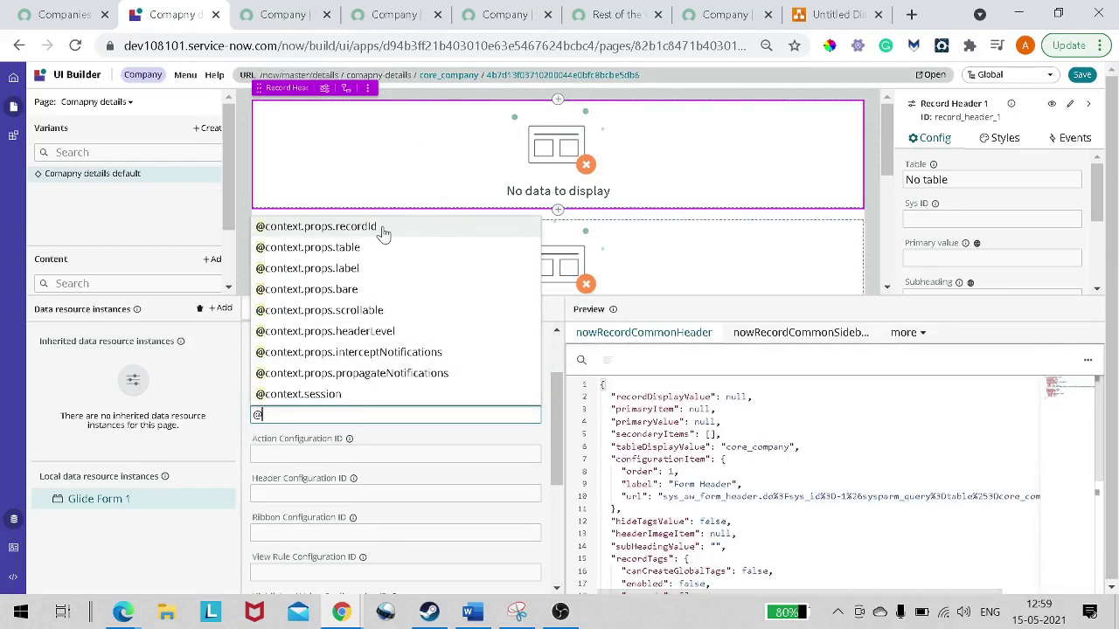
left_click(386, 229)
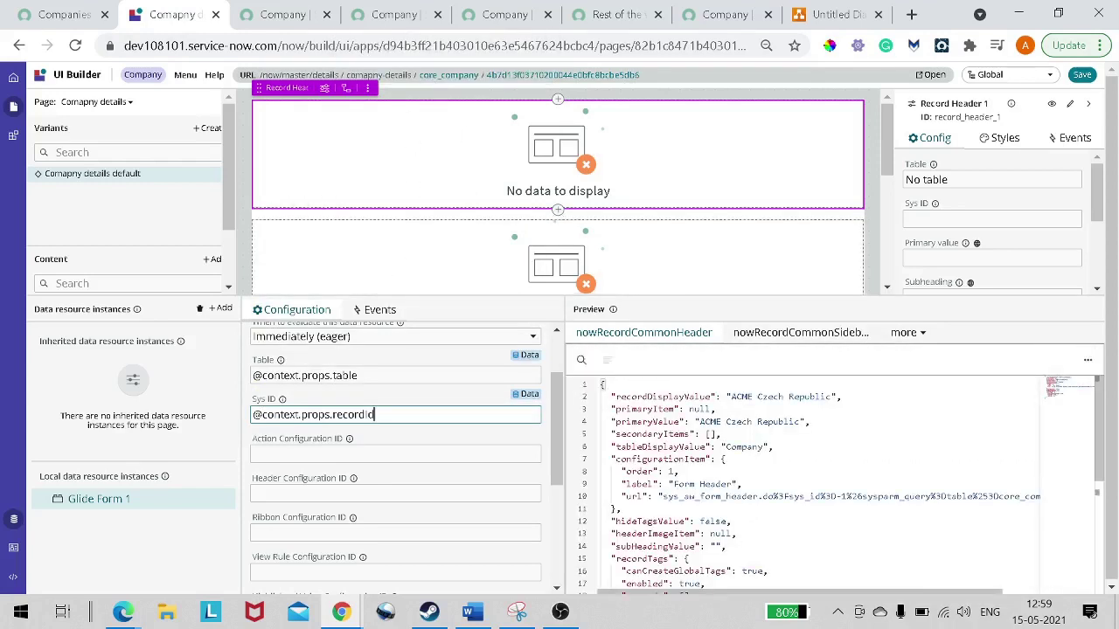
Review the Glide Form's preview data and remaining configuration, then save the page and close the data resources.
left_click_drag(658, 409, 715, 447)
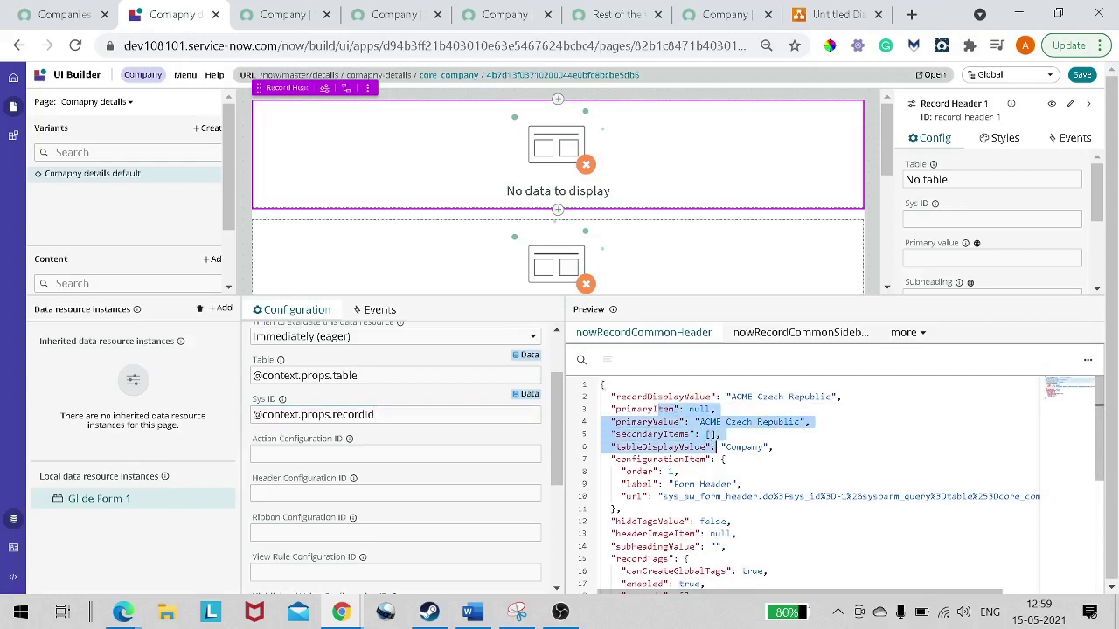
scroll(443, 447, "down", 3)
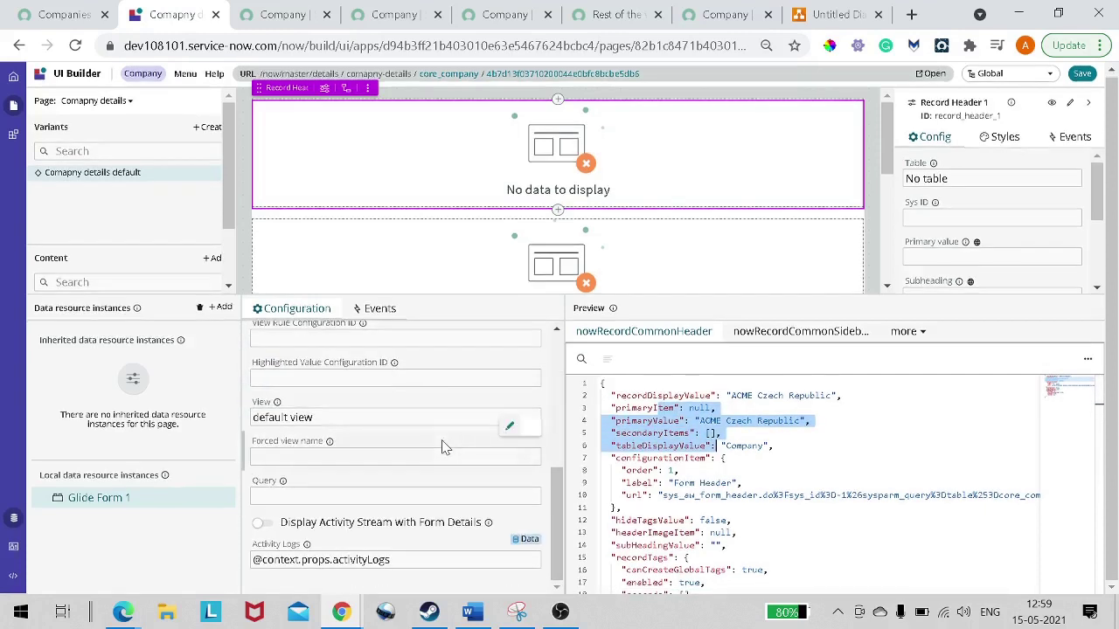
scroll(443, 447, "up", 3)
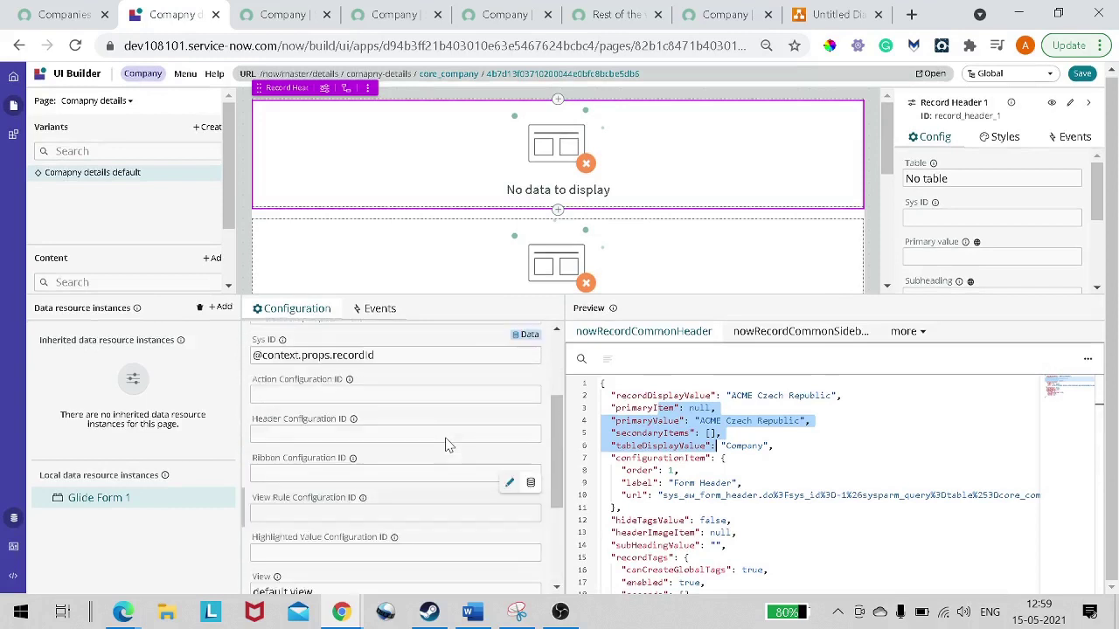
scroll(363, 444, "down", 2)
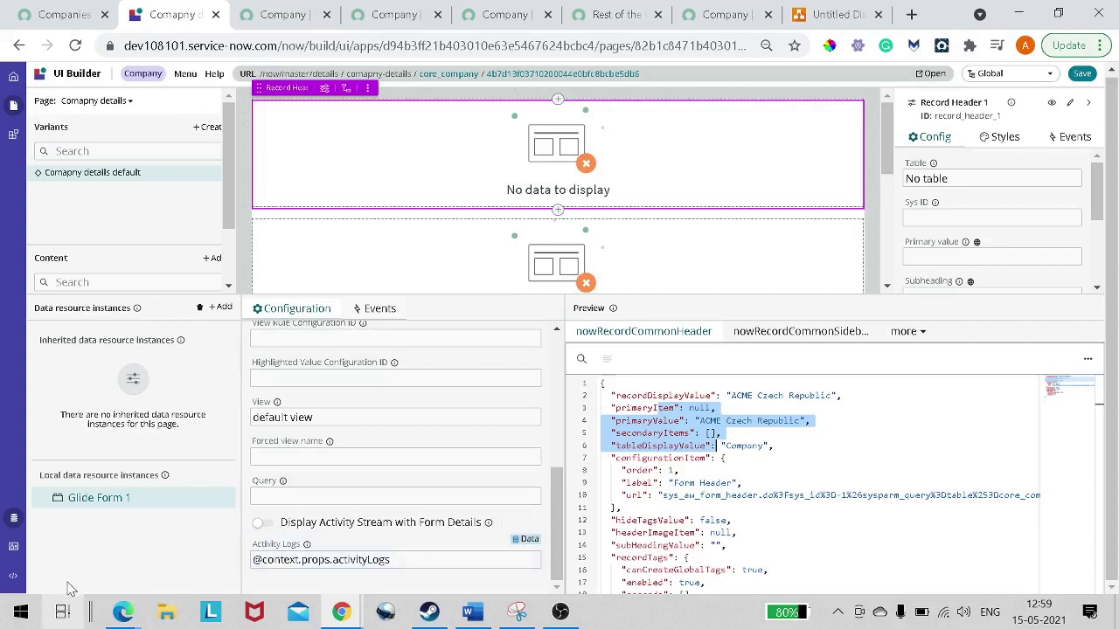
left_click(93, 555)
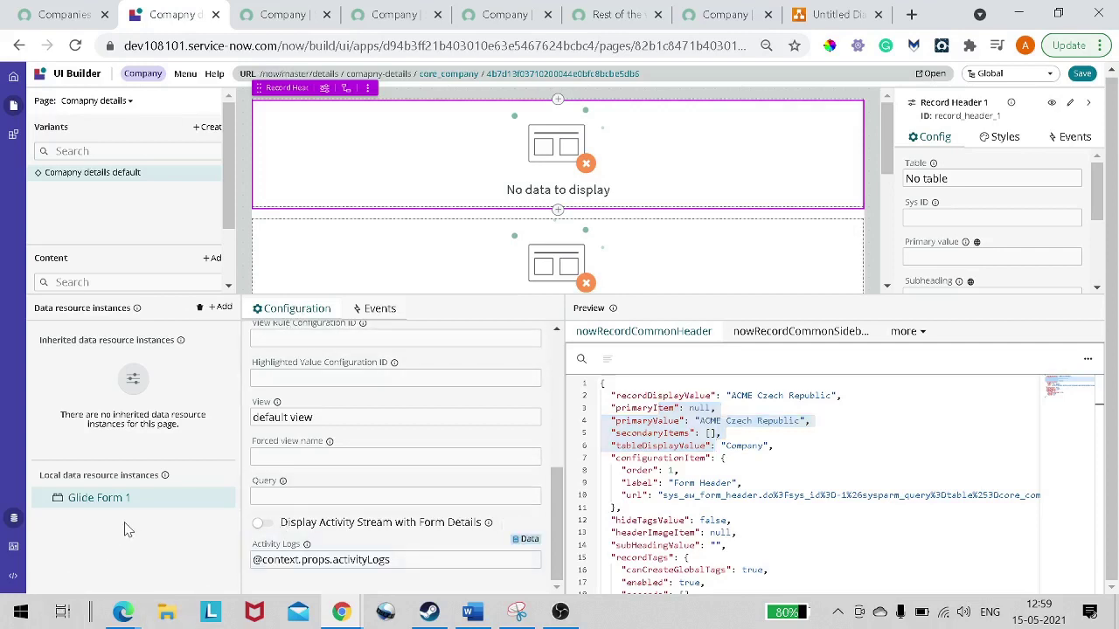
left_click(1082, 73)
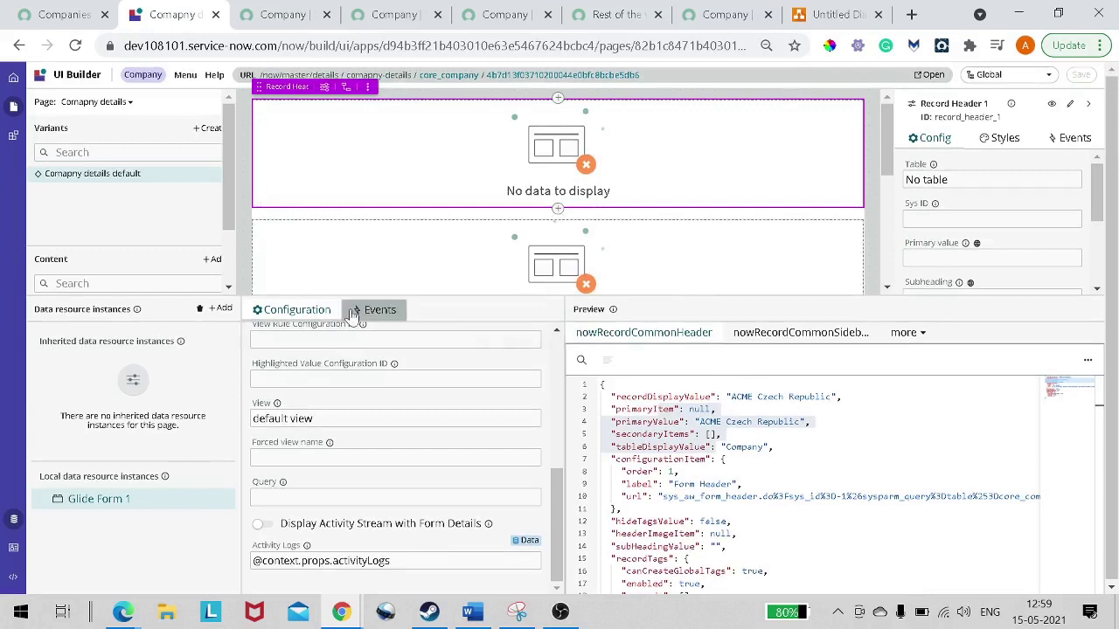
left_click(13, 521)
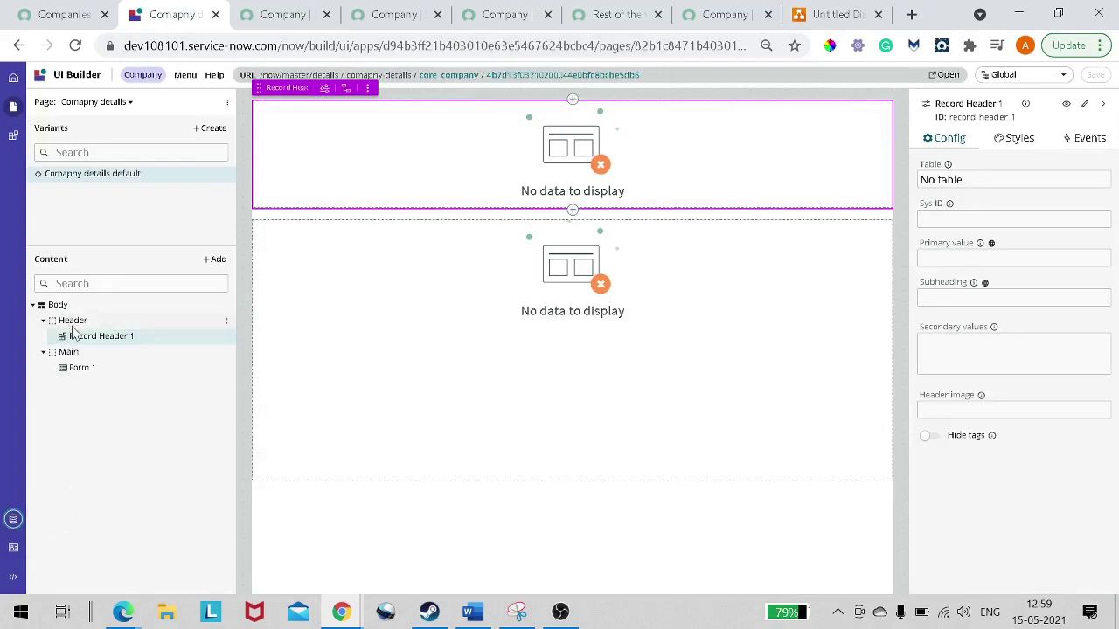
left_click(78, 336)
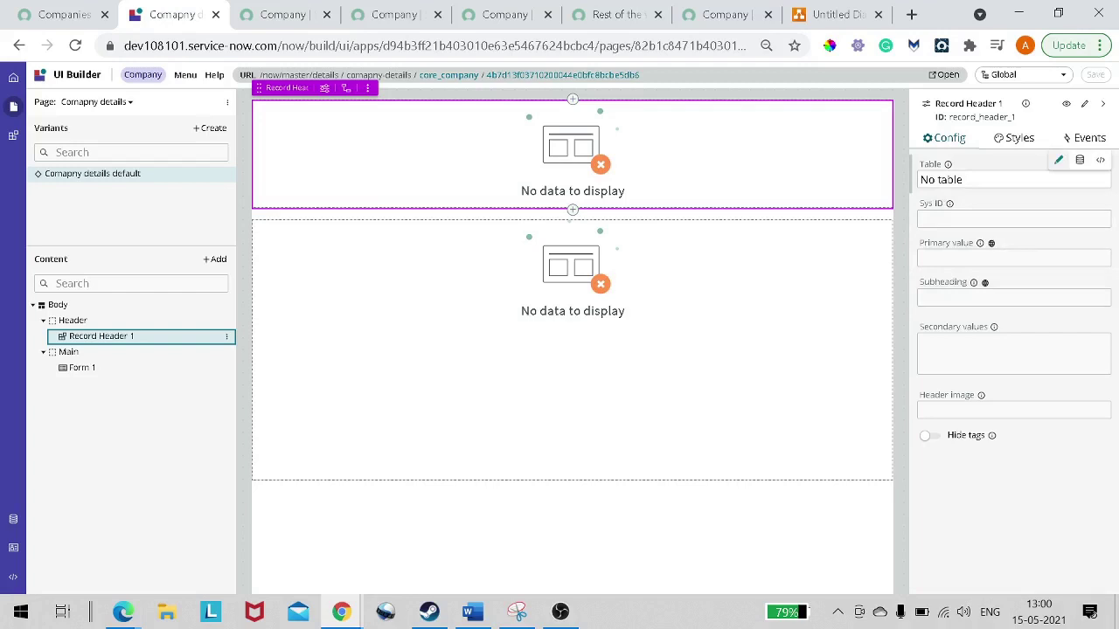
left_click(1079, 160)
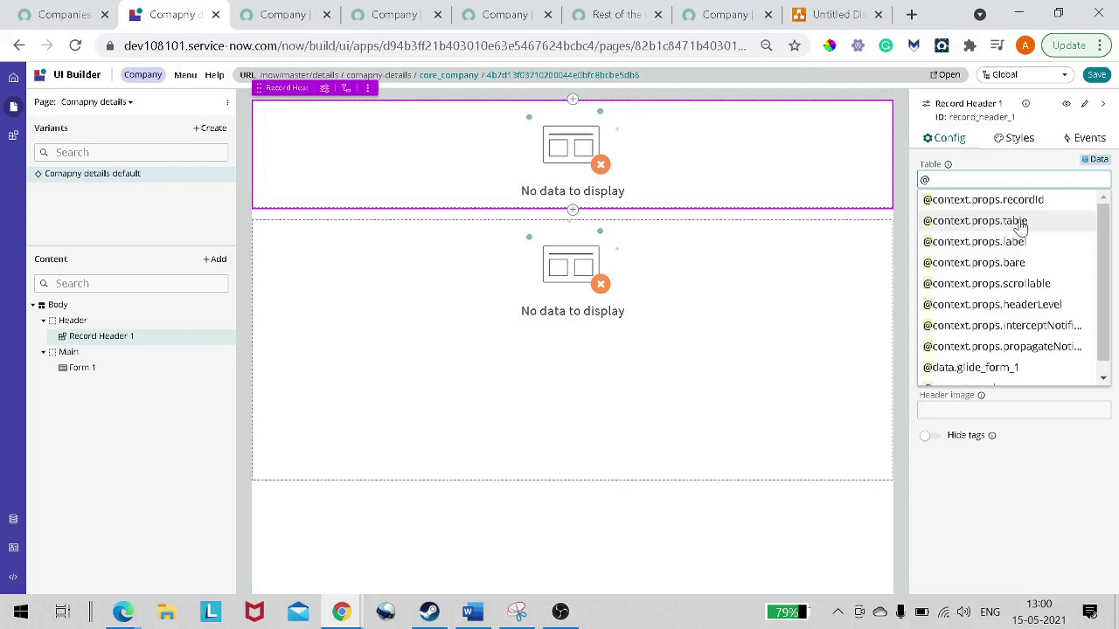
left_click(1020, 223)
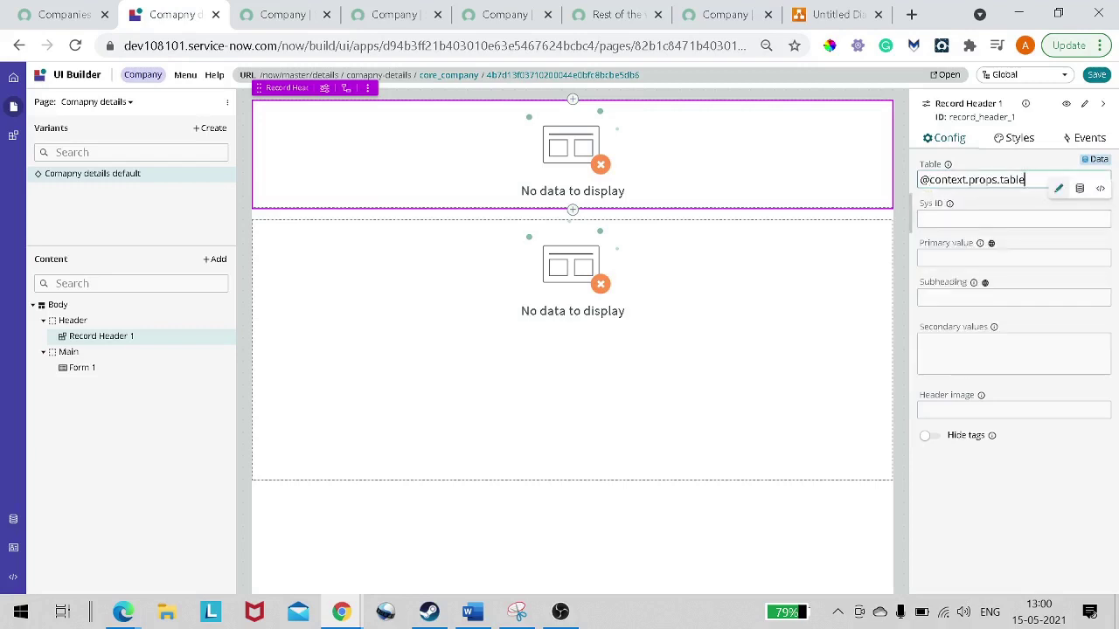
left_click(1014, 219)
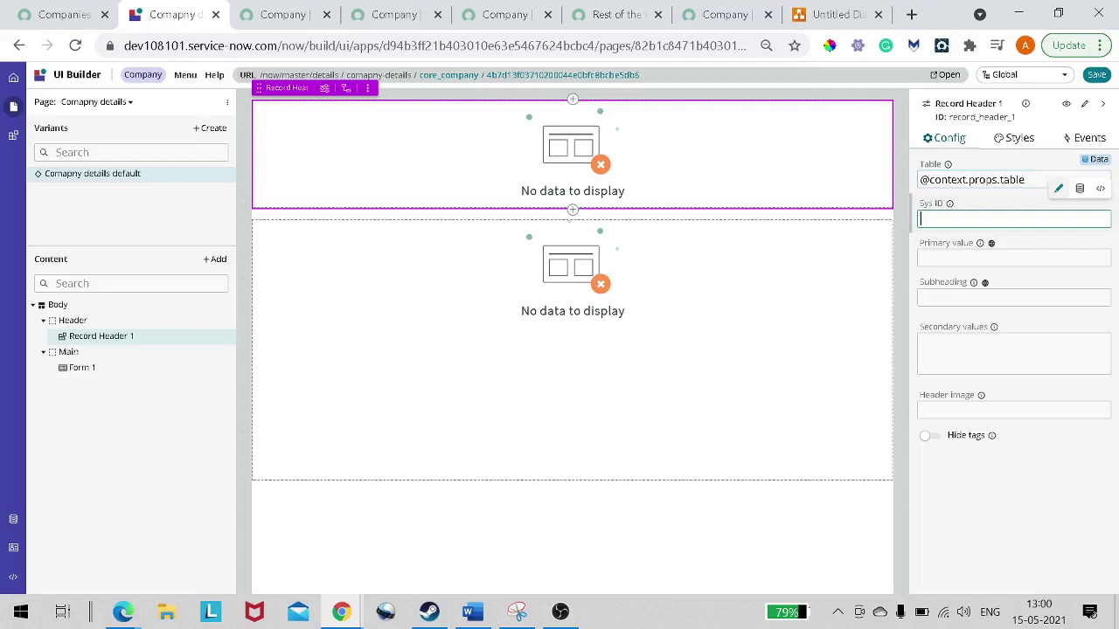
type("@")
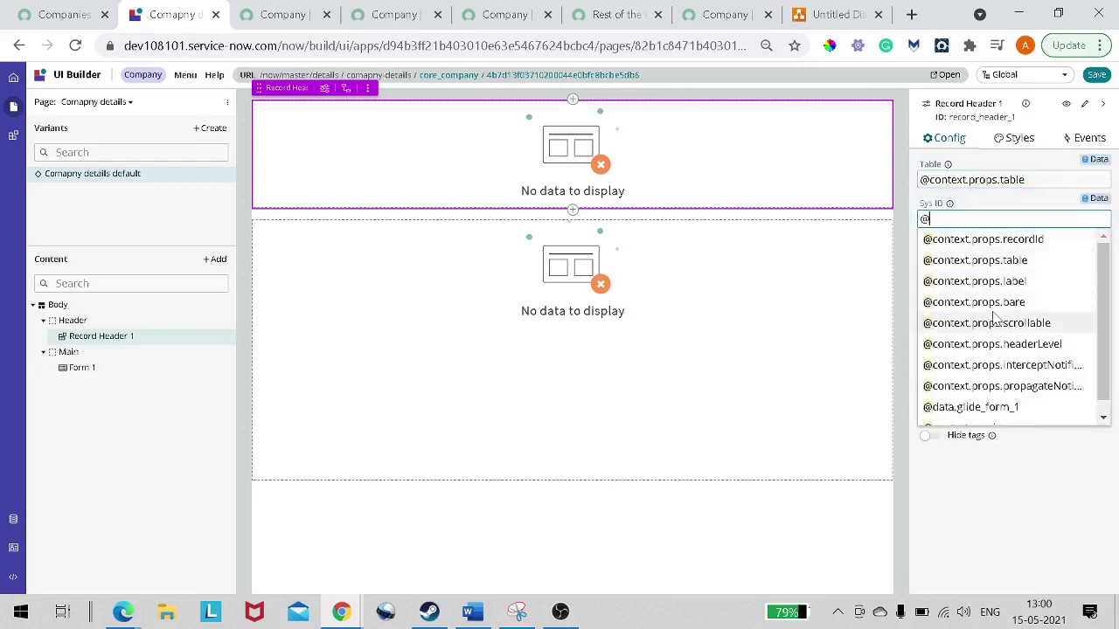
left_click(1005, 241)
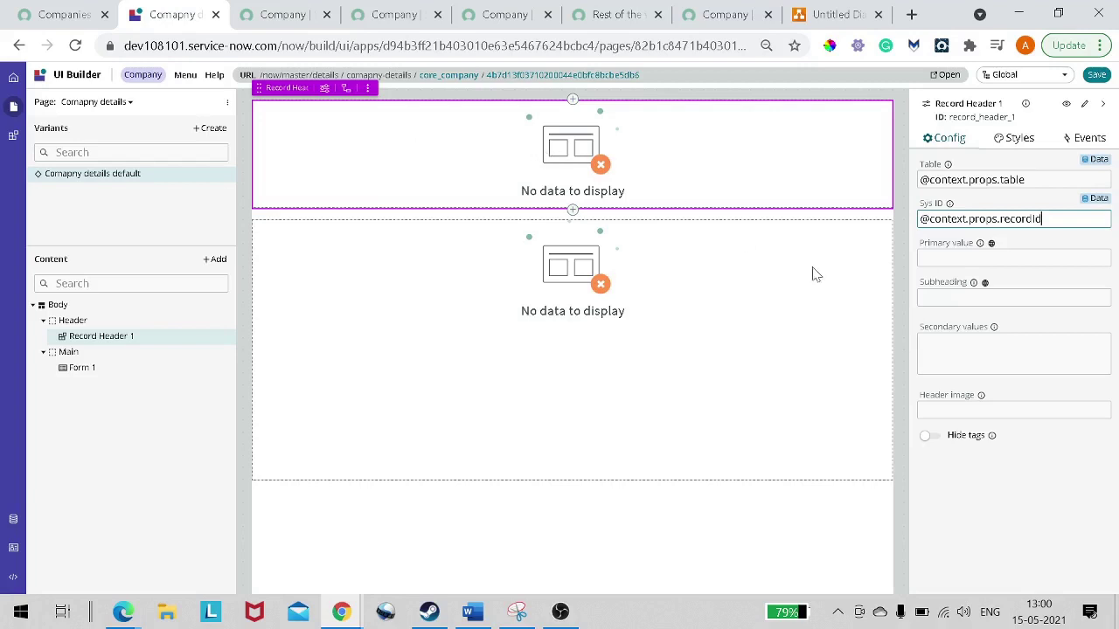
mouse_move(1057, 227)
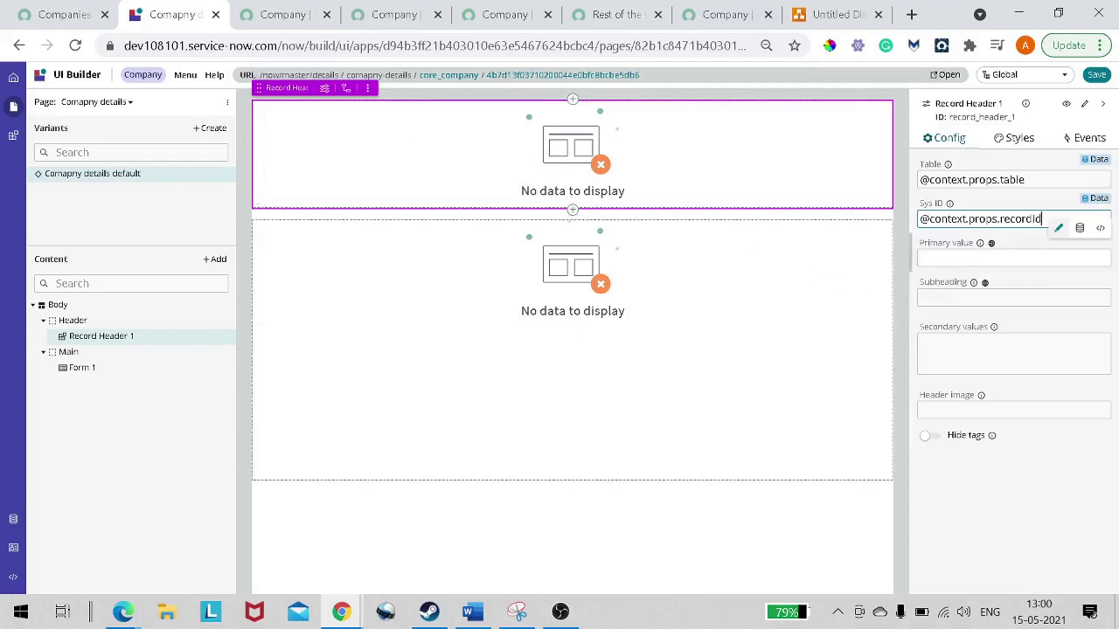
left_click(1081, 236)
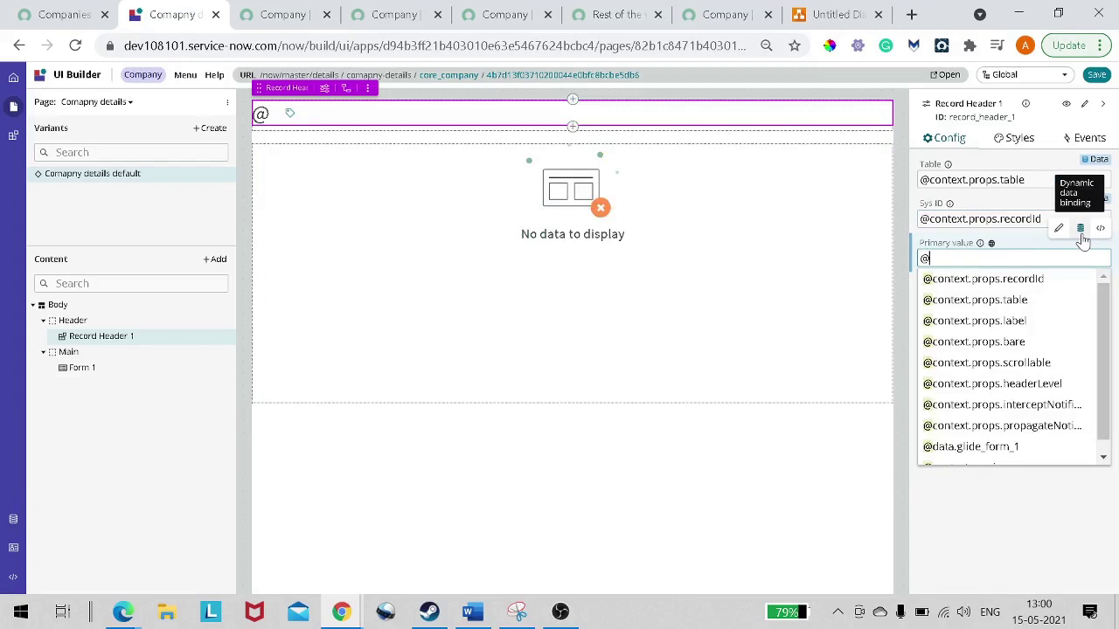
scroll(1028, 302, "down", 1)
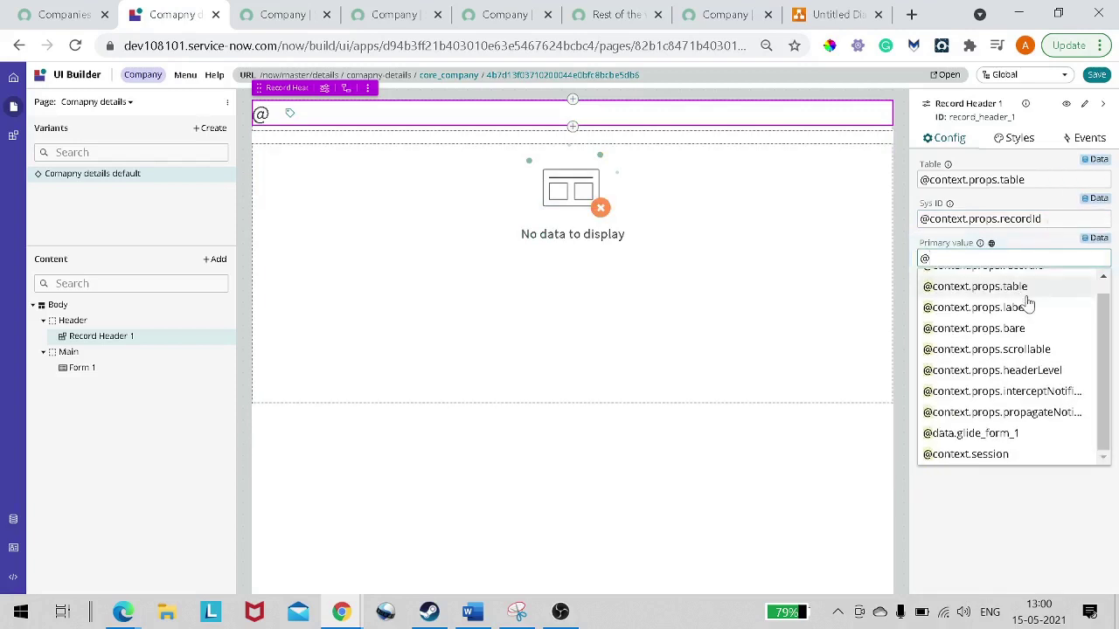
left_click(999, 434)
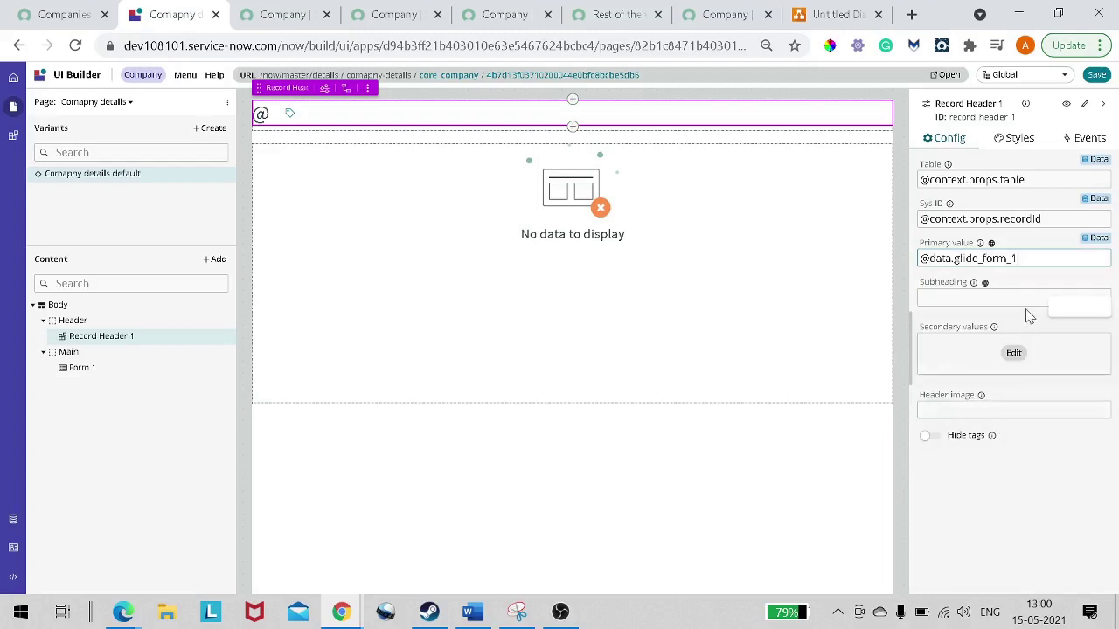
type(".")
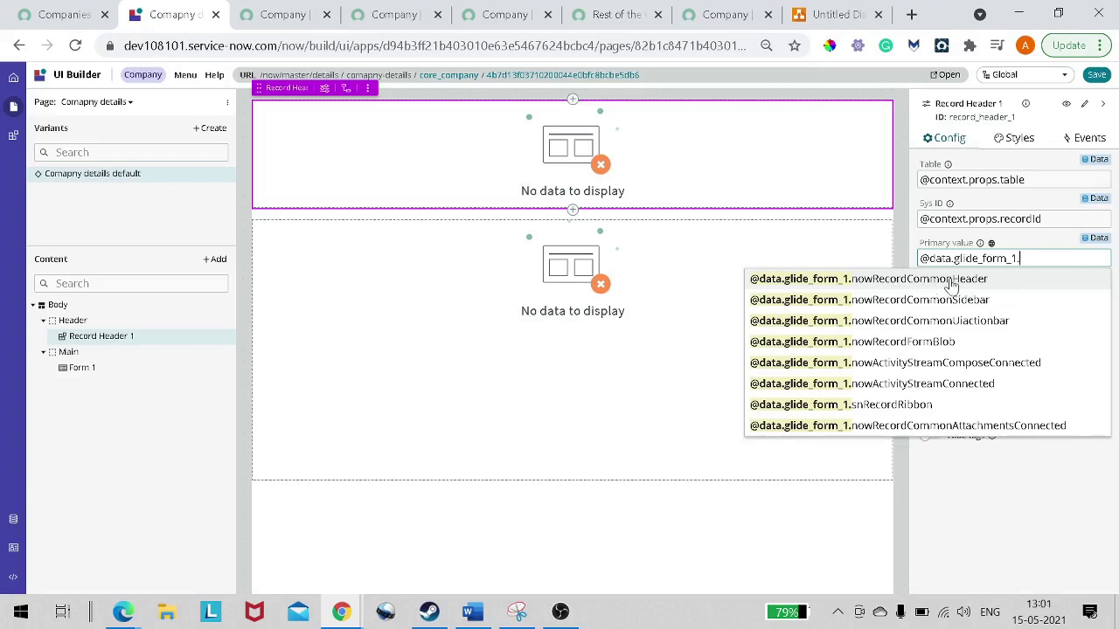
left_click(950, 280)
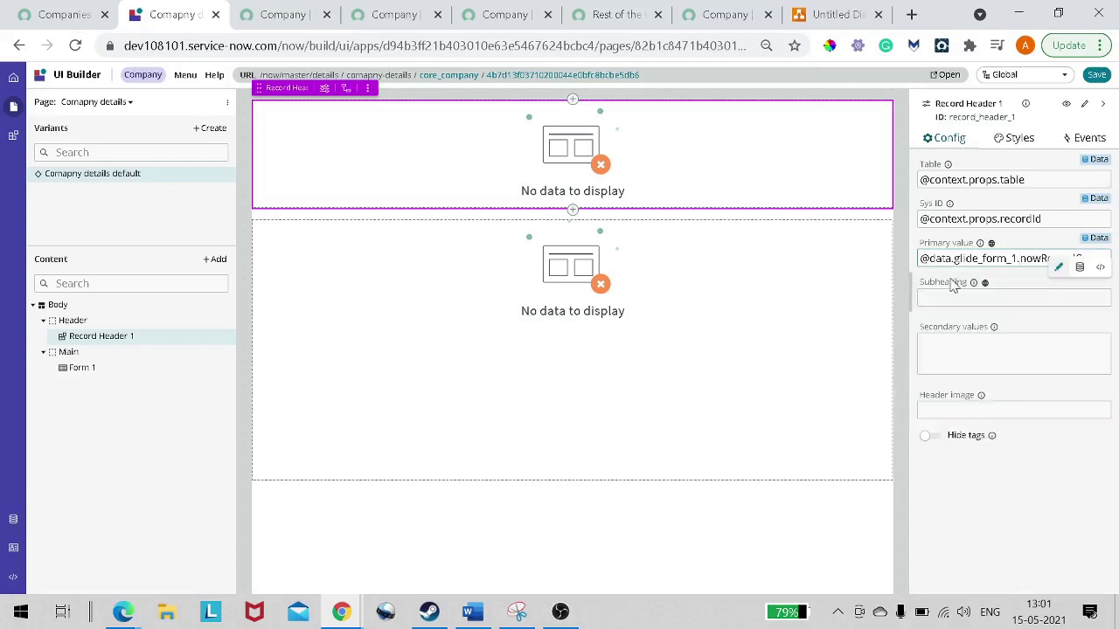
type(".")
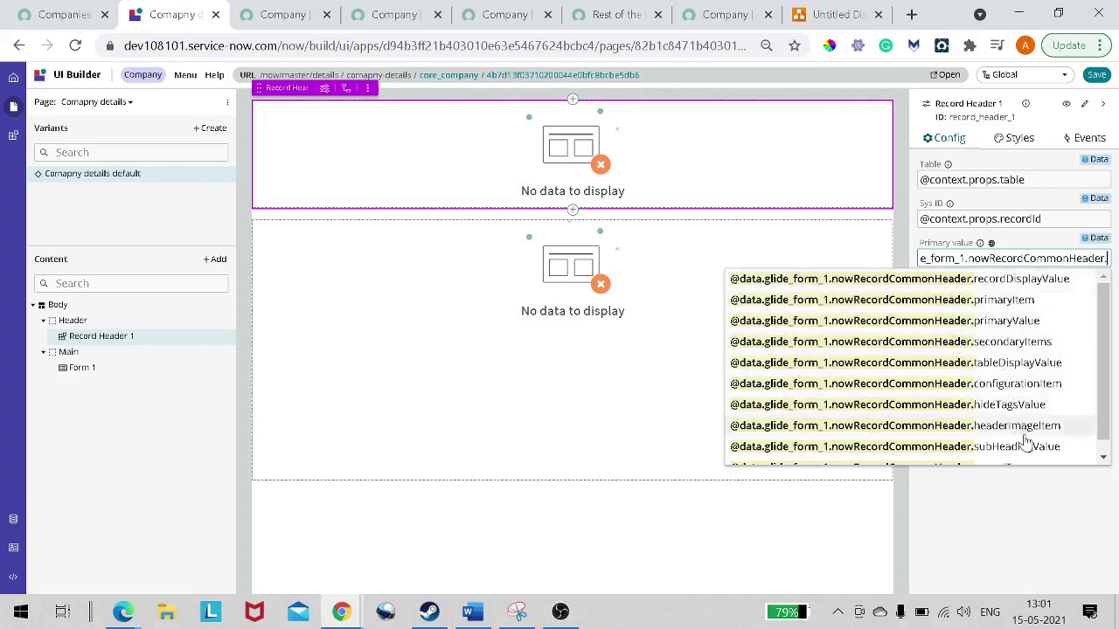
scroll(1027, 415, "down", 1)
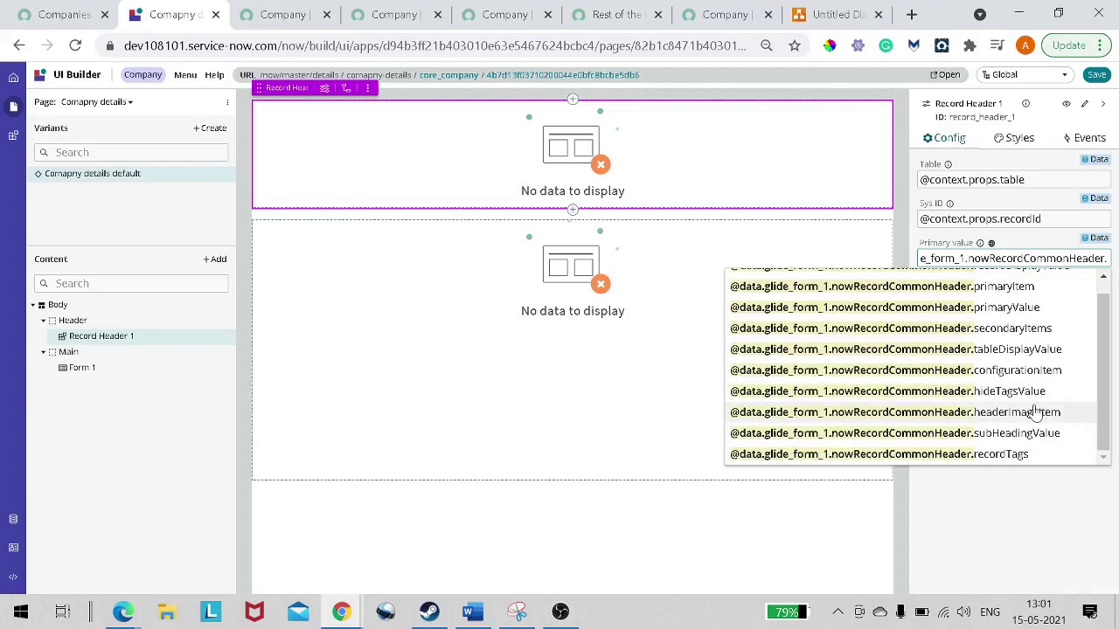
scroll(1035, 413, "up", 1)
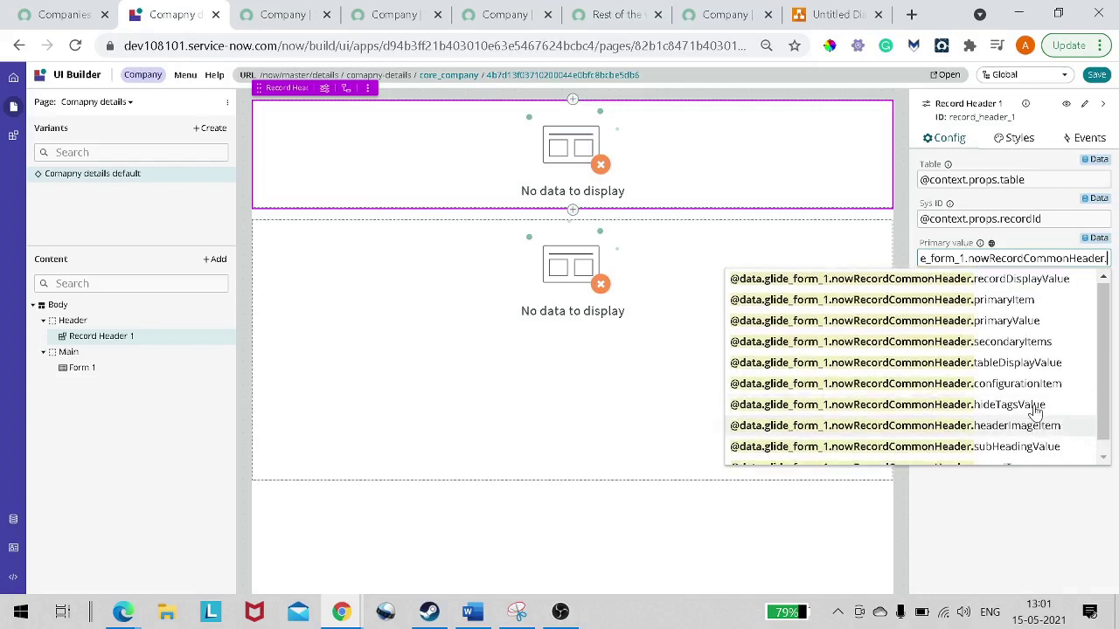
left_click(1023, 323)
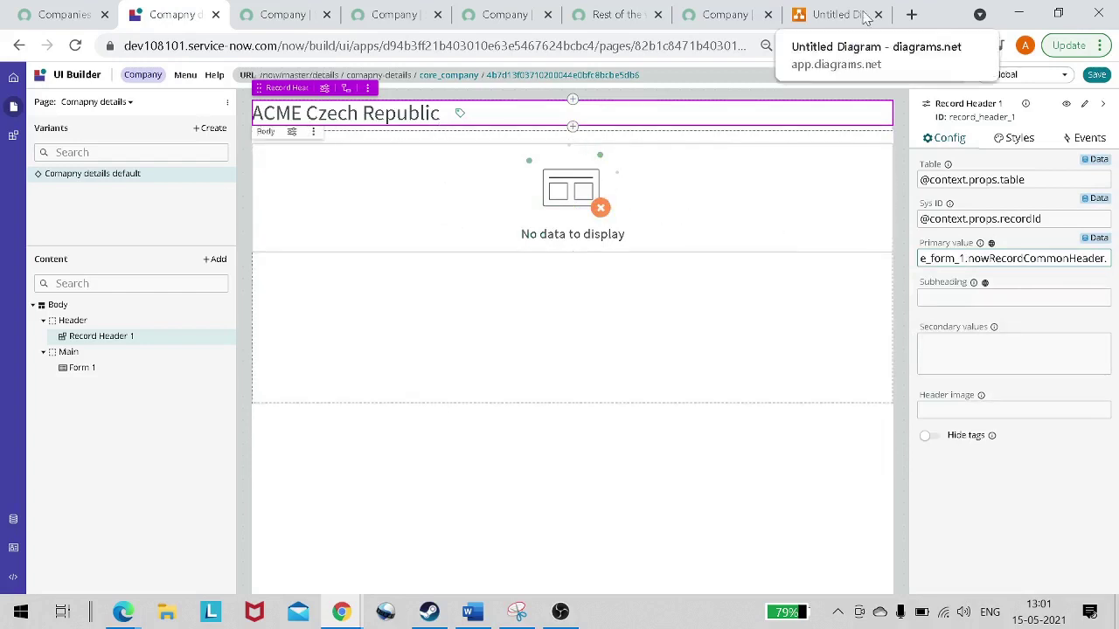
left_click(987, 299)
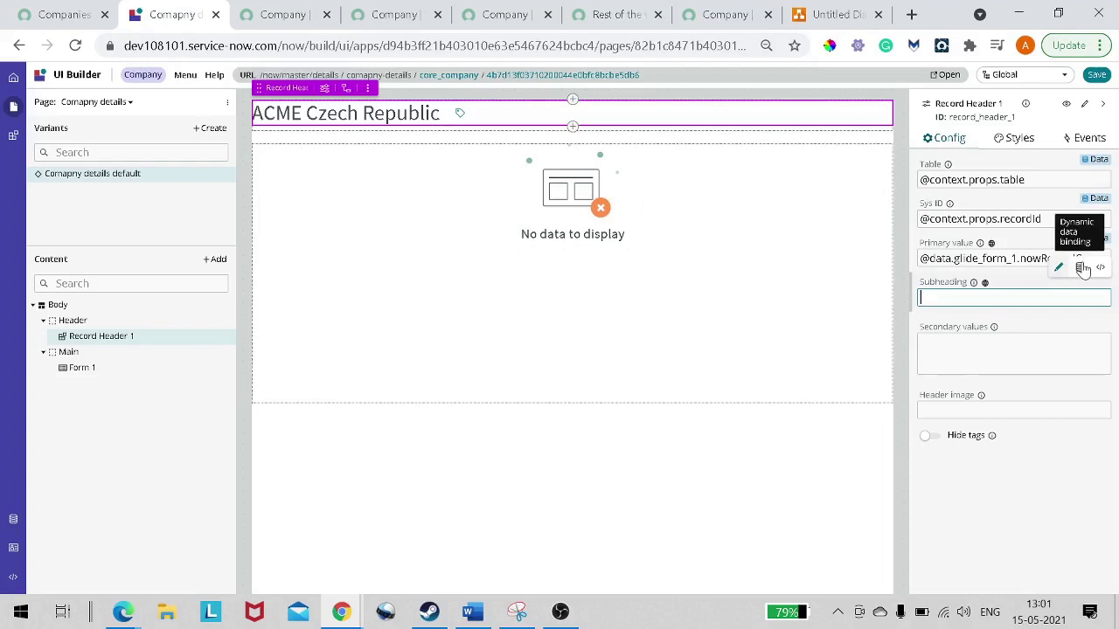
type("@")
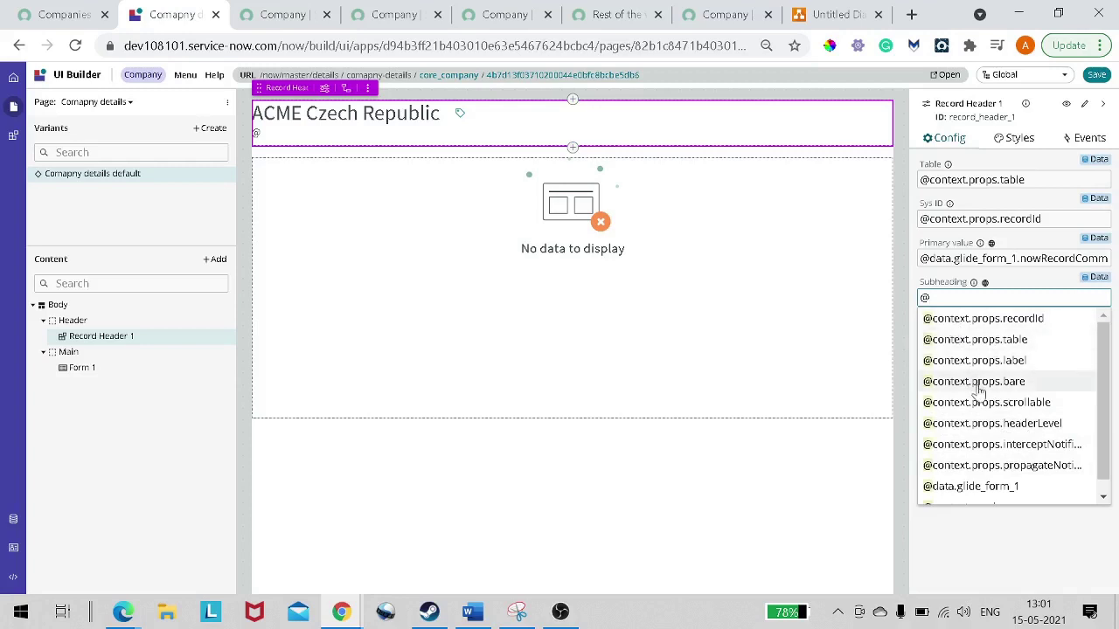
scroll(979, 393, "down", 1)
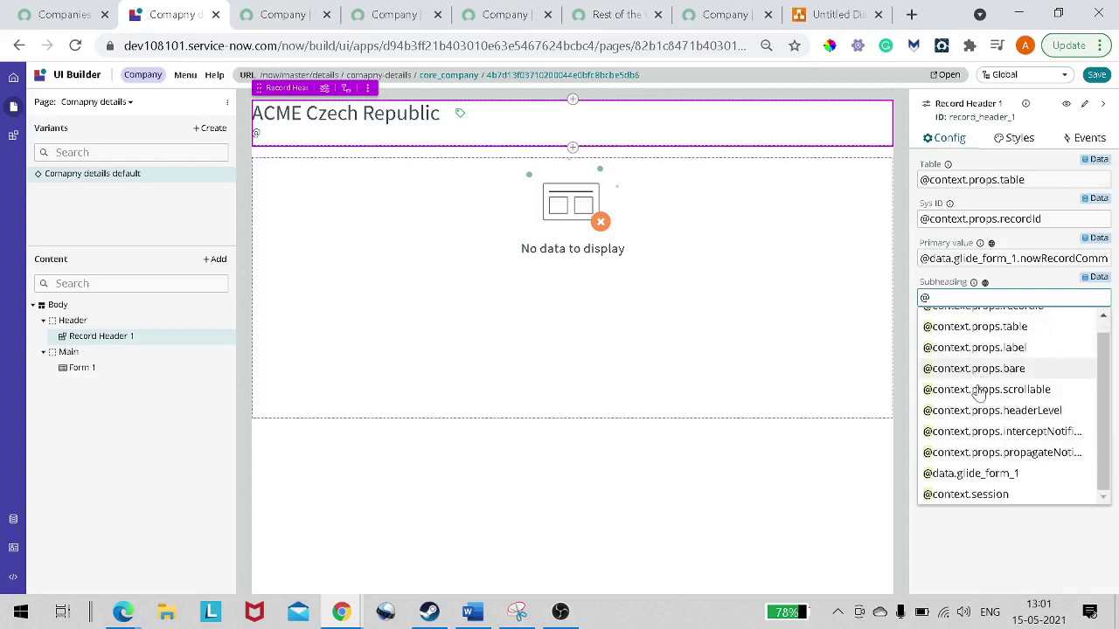
left_click(994, 474)
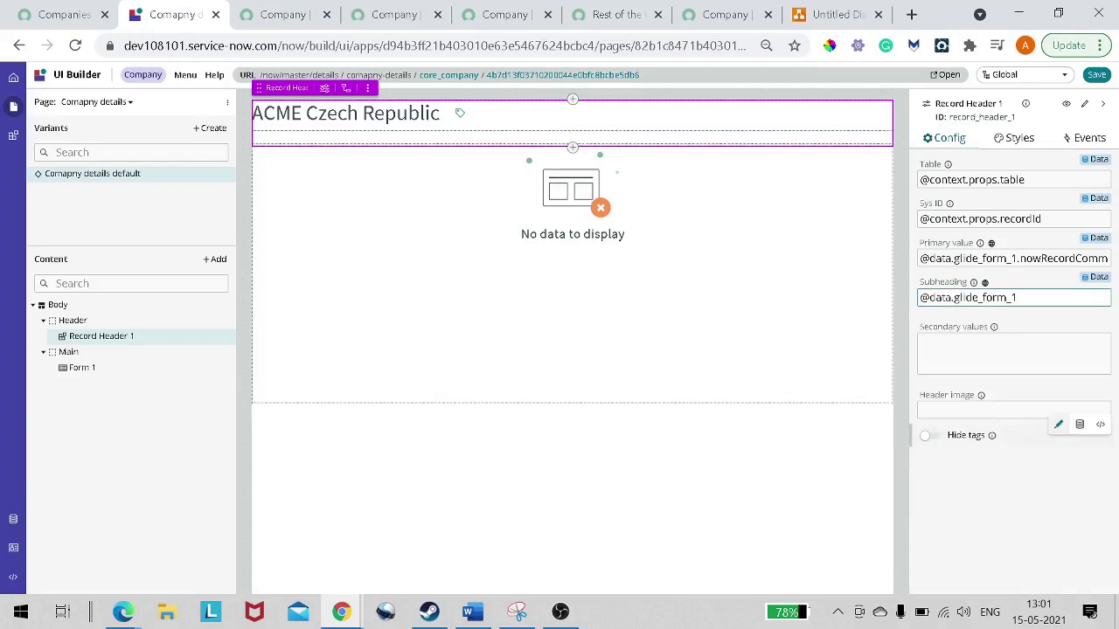
type(".")
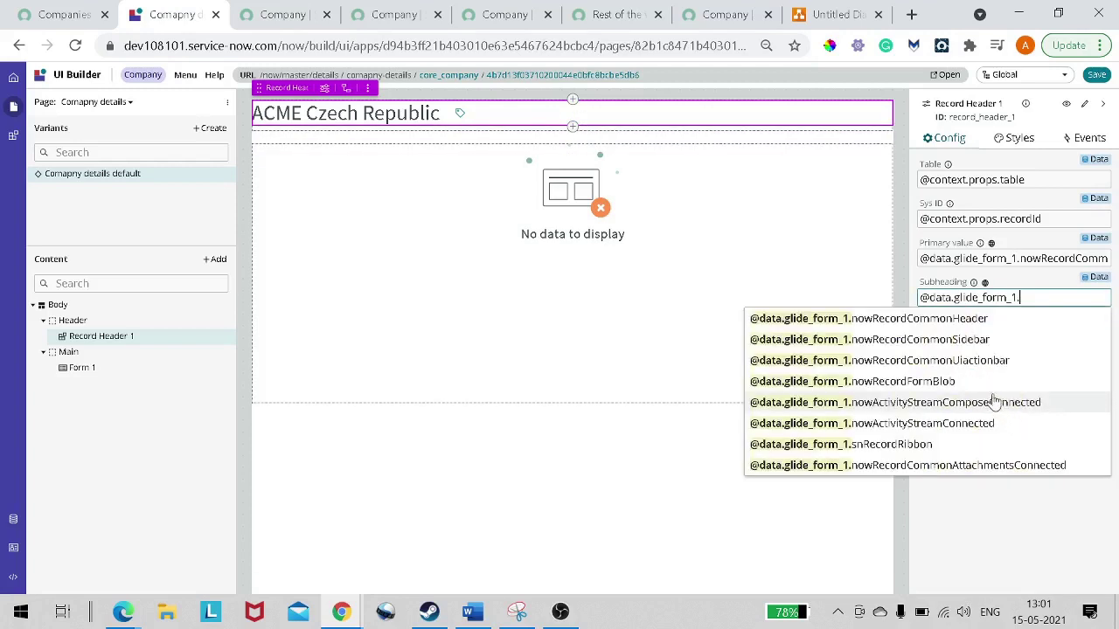
left_click(983, 321)
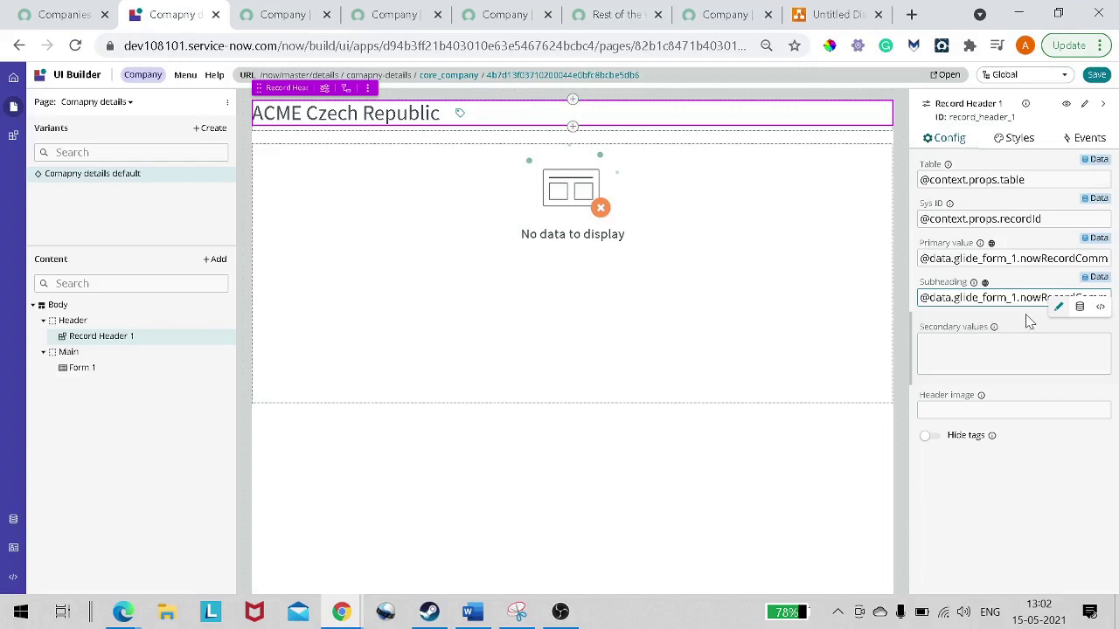
type(".")
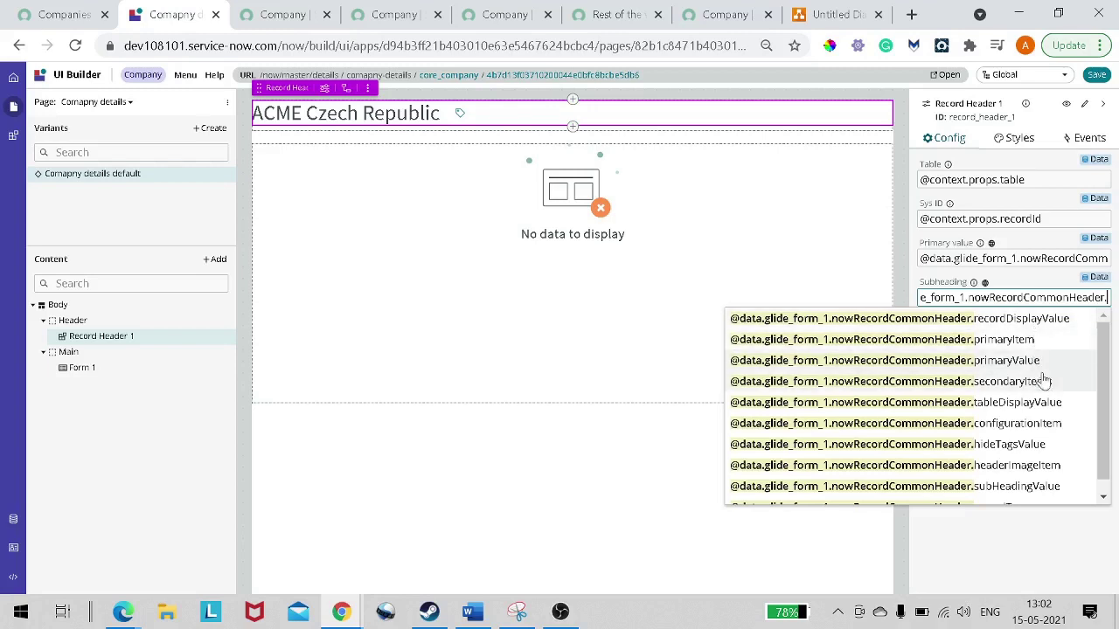
scroll(1041, 474, "down", 1)
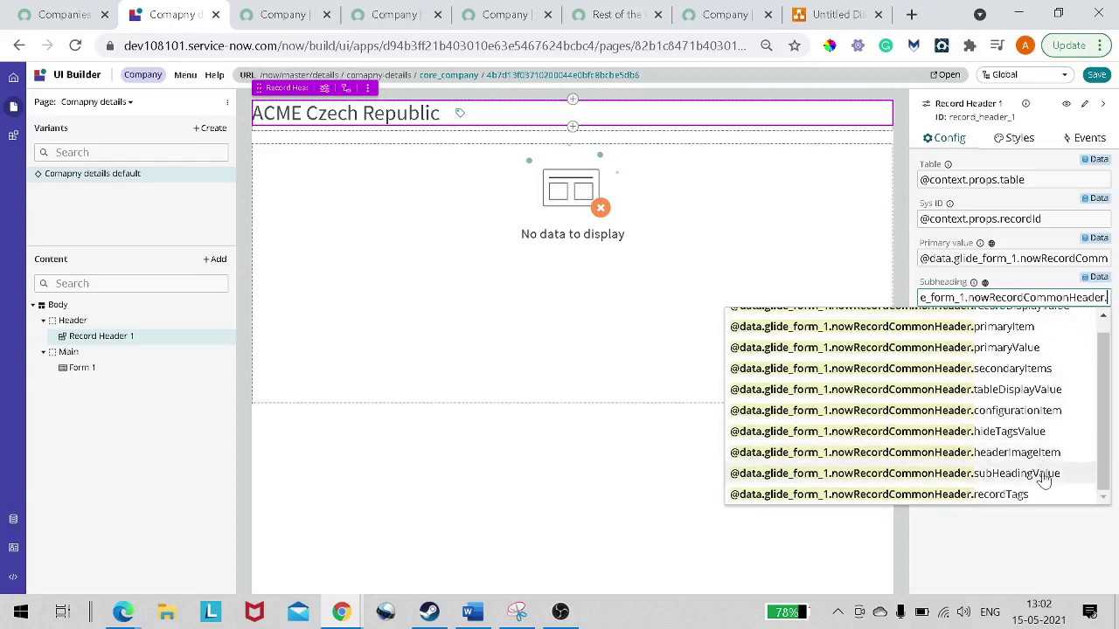
left_click(1044, 474)
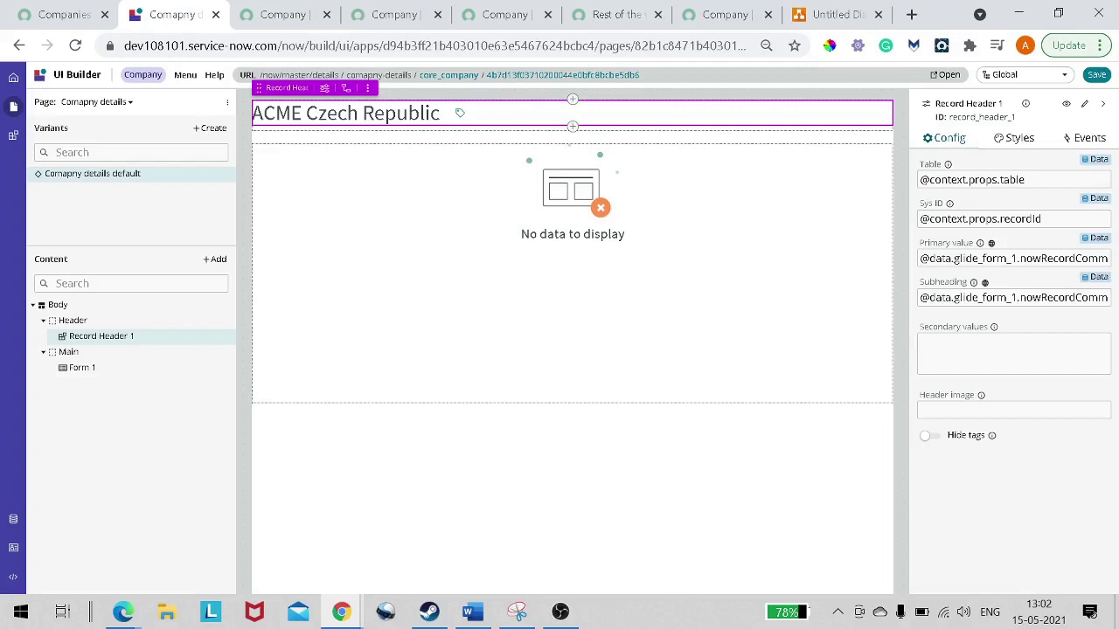
left_click(96, 367)
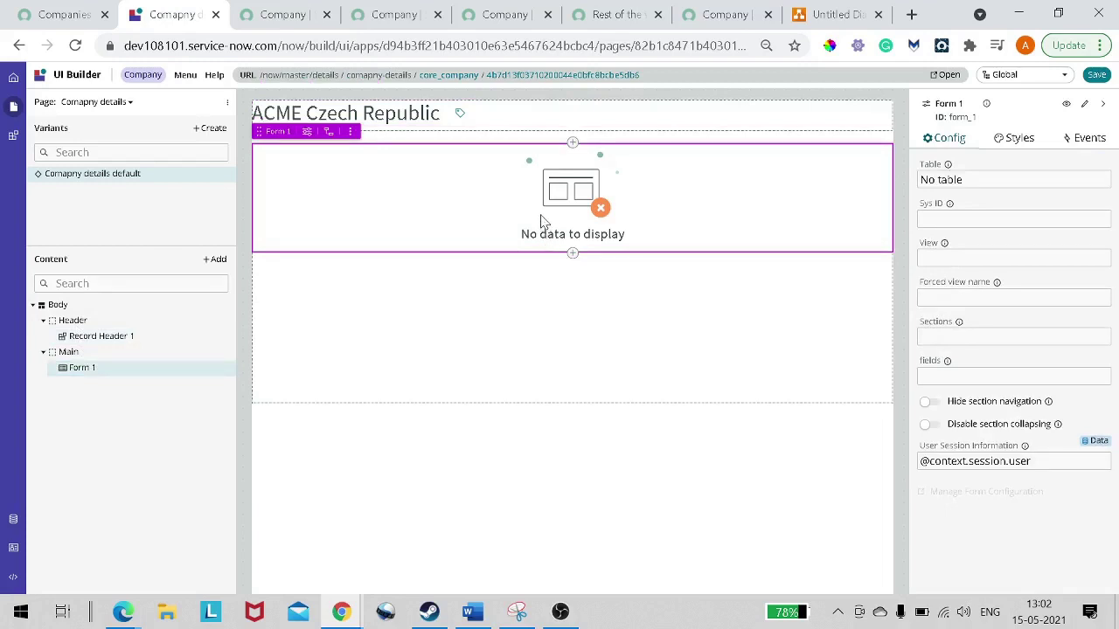
mouse_move(926, 174)
left_click(1080, 160)
type("@")
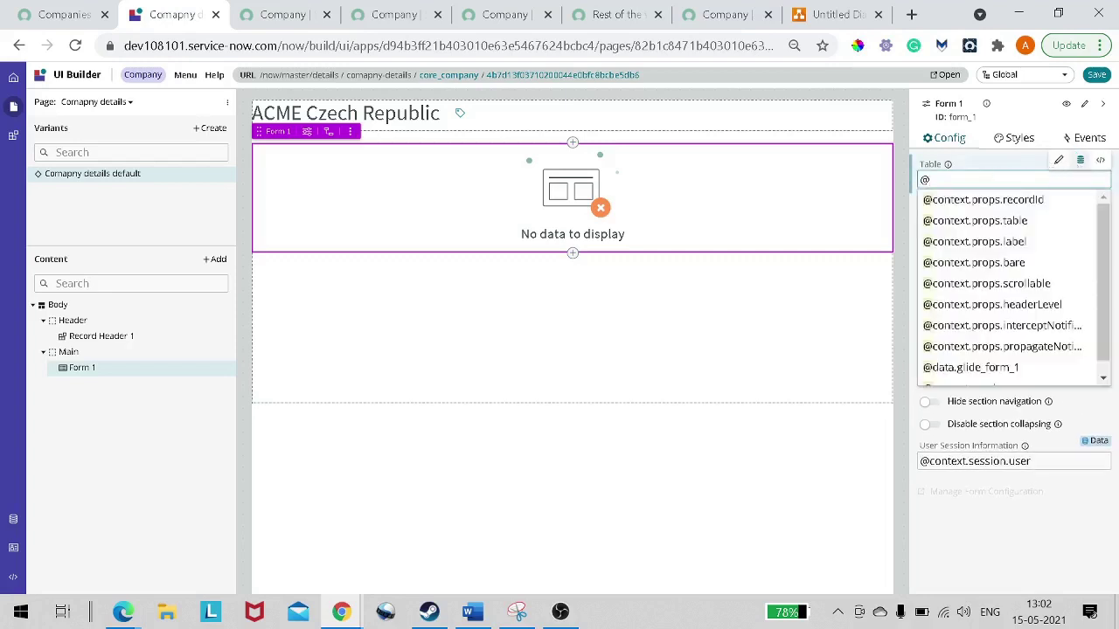
left_click(998, 227)
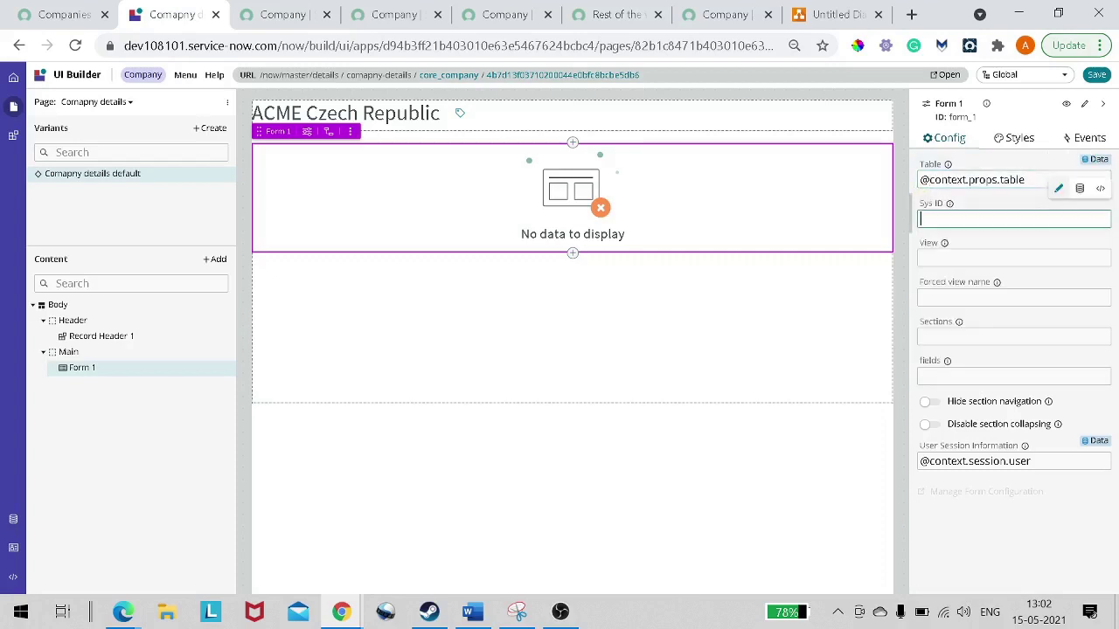
type("@")
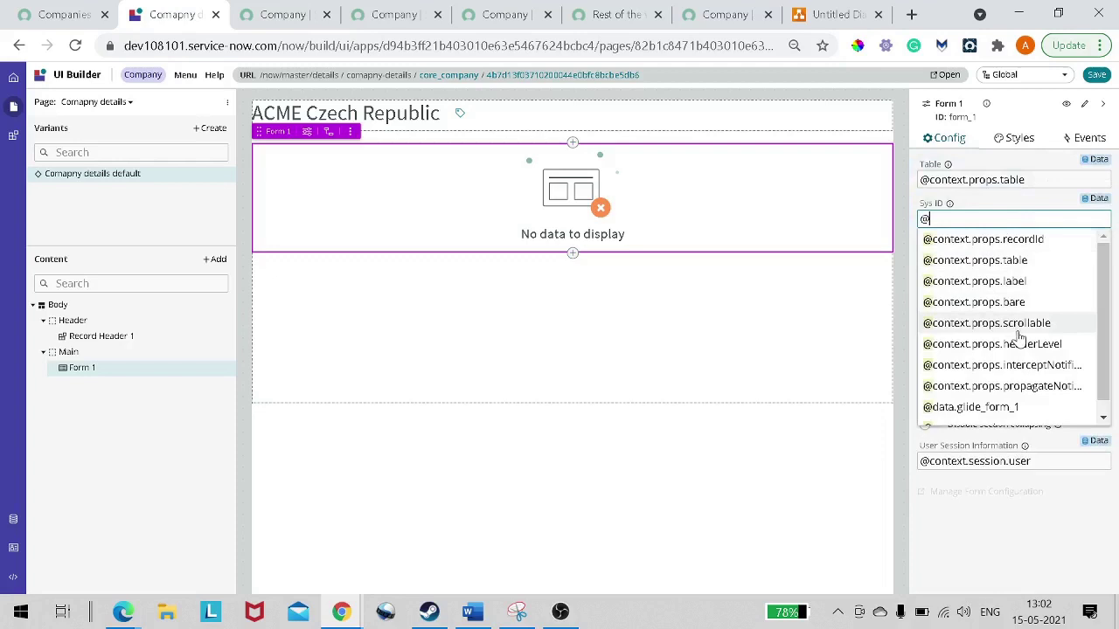
left_click(1022, 239)
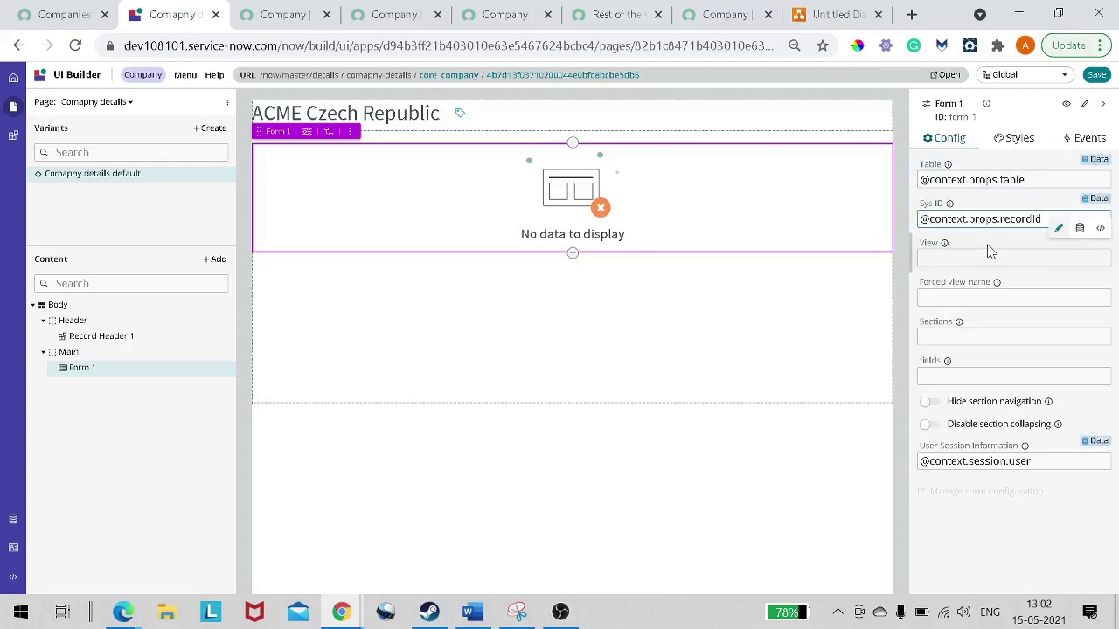
left_click(987, 253)
mouse_move(946, 247)
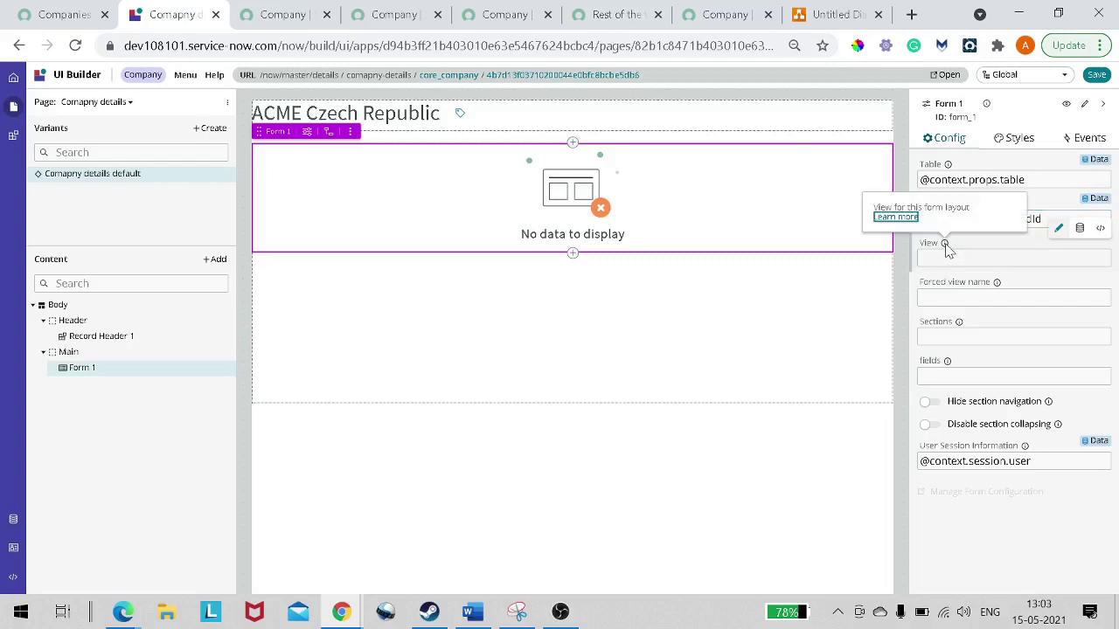
left_click(948, 257)
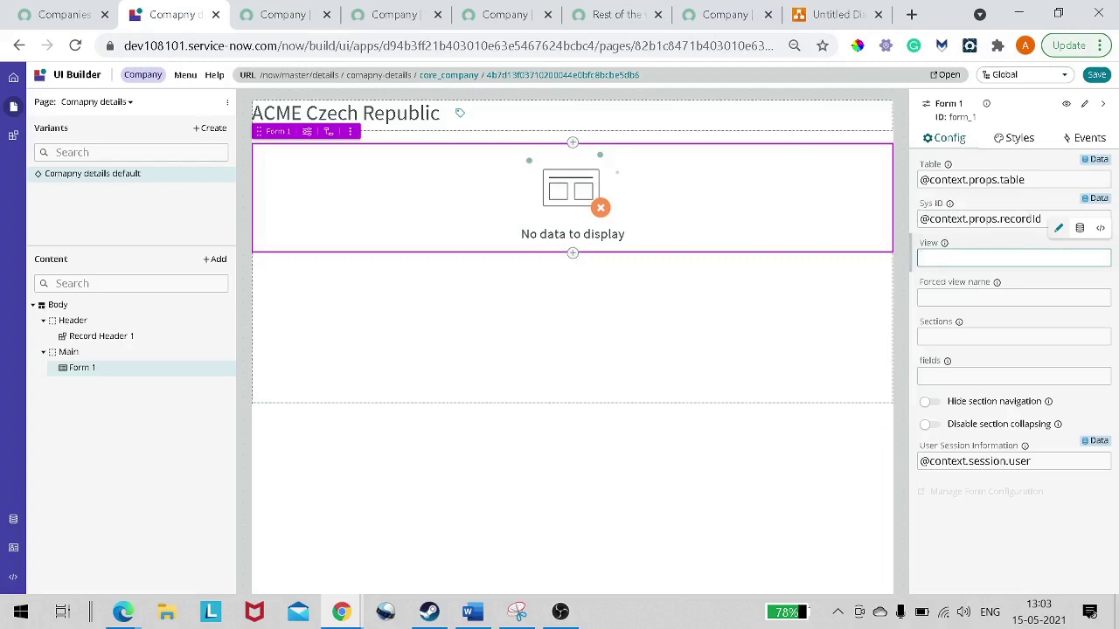
type("@")
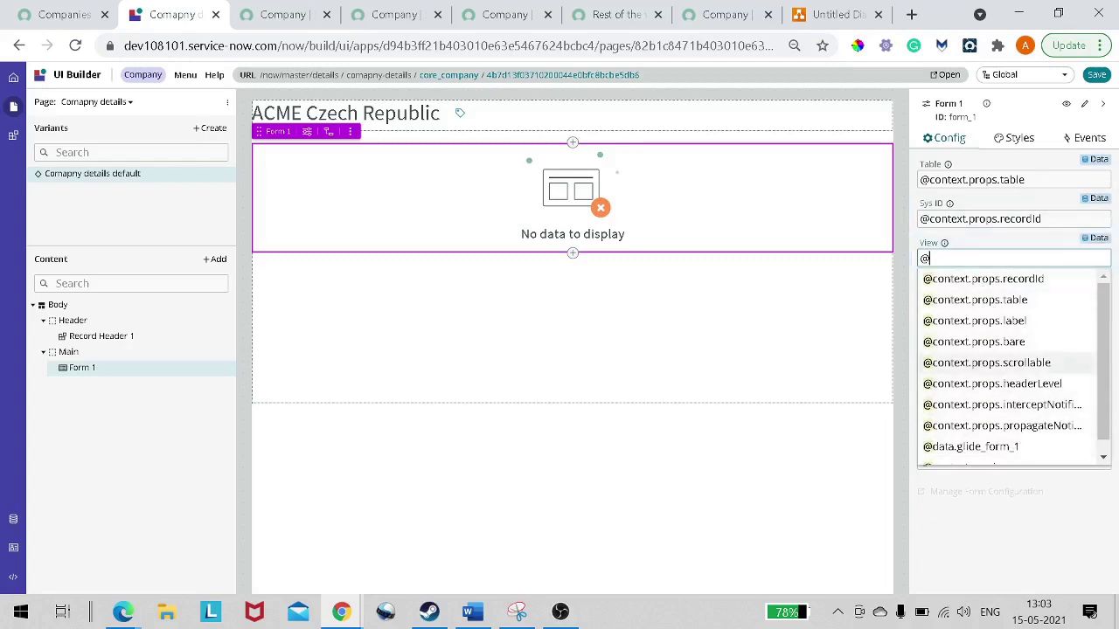
scroll(998, 393, "down", 1)
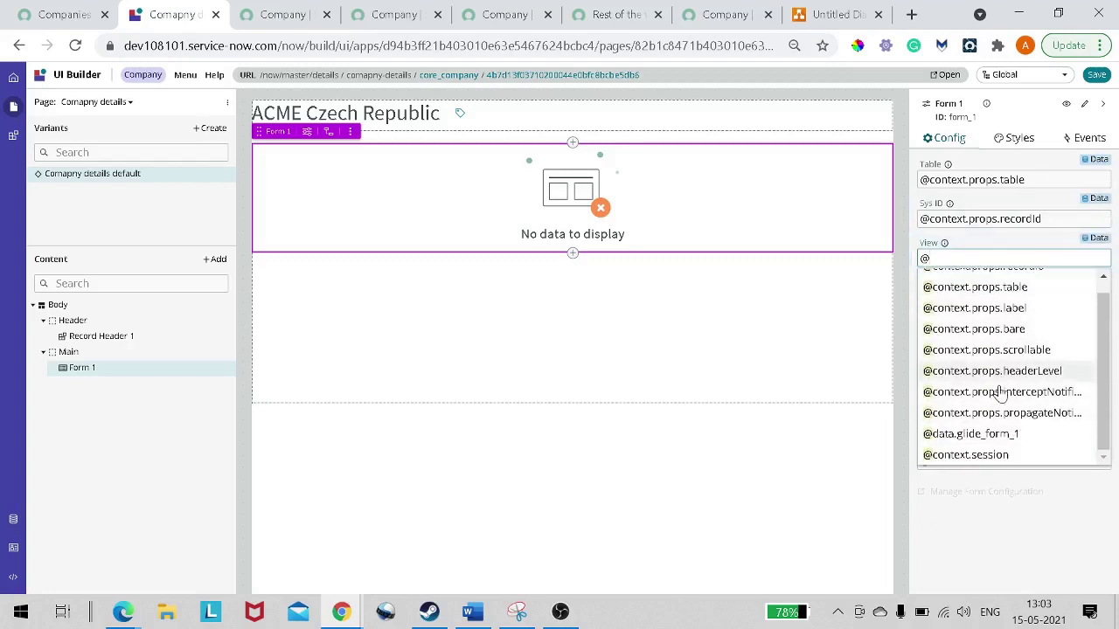
left_click(1005, 434)
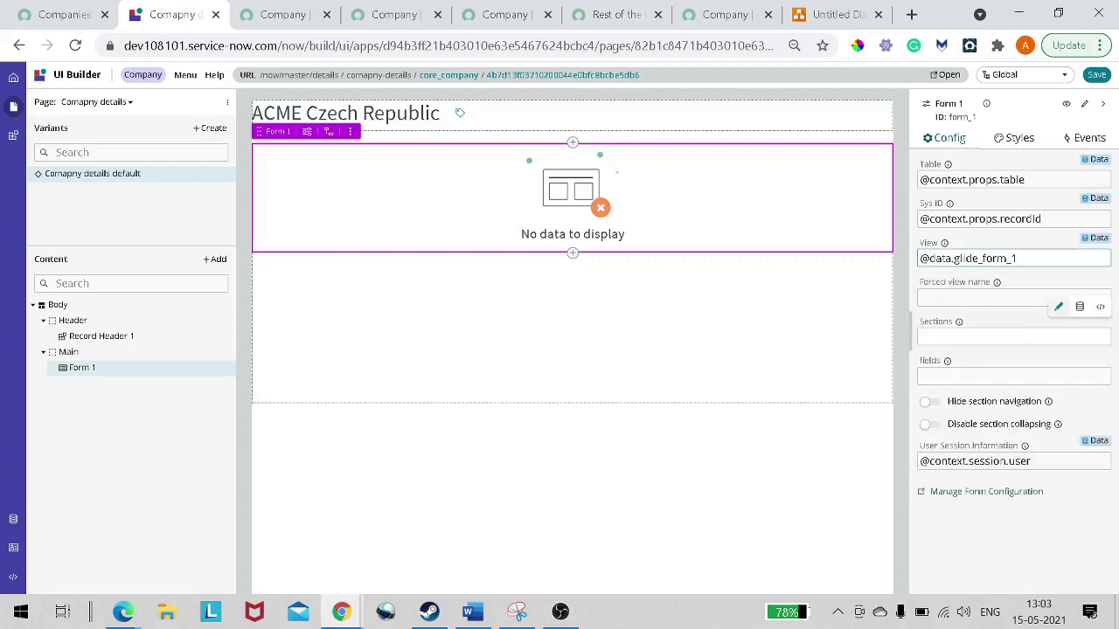
type(".")
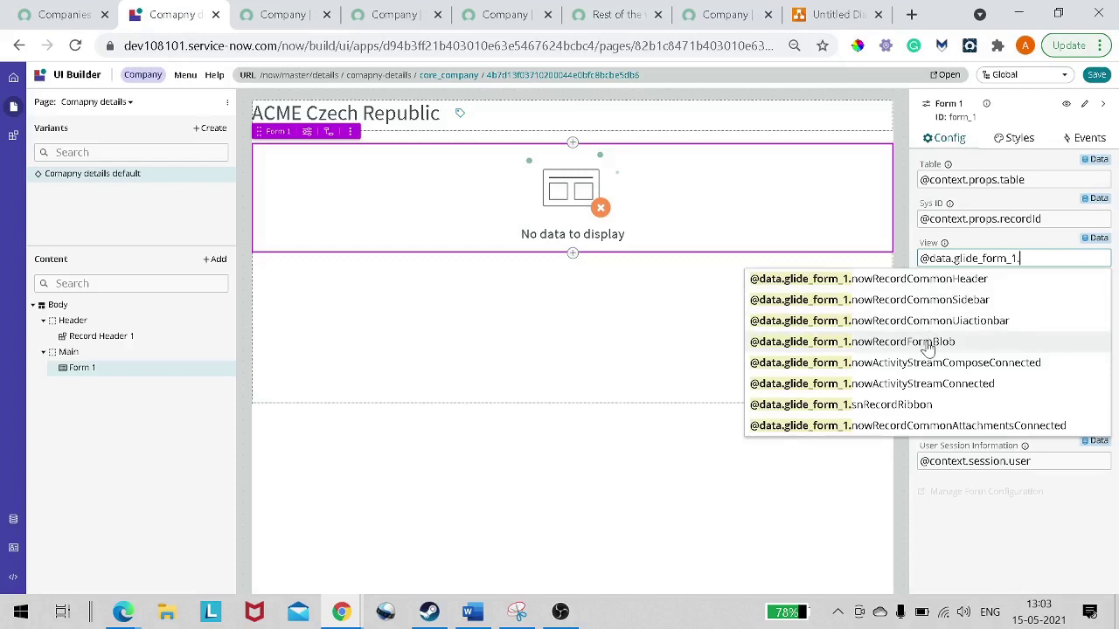
left_click(928, 348)
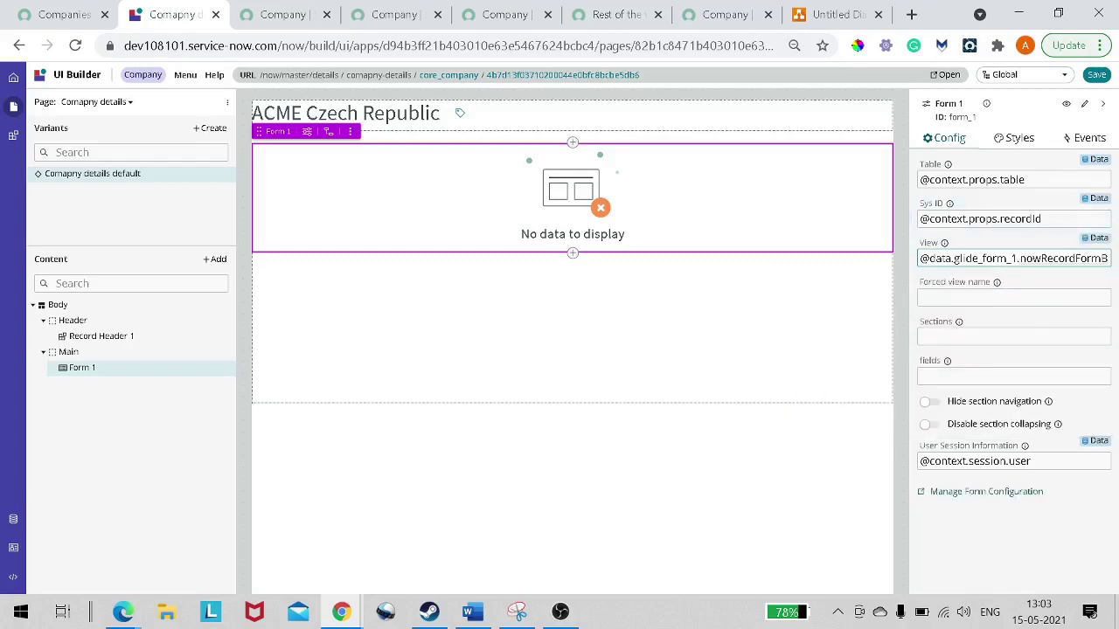
type(".")
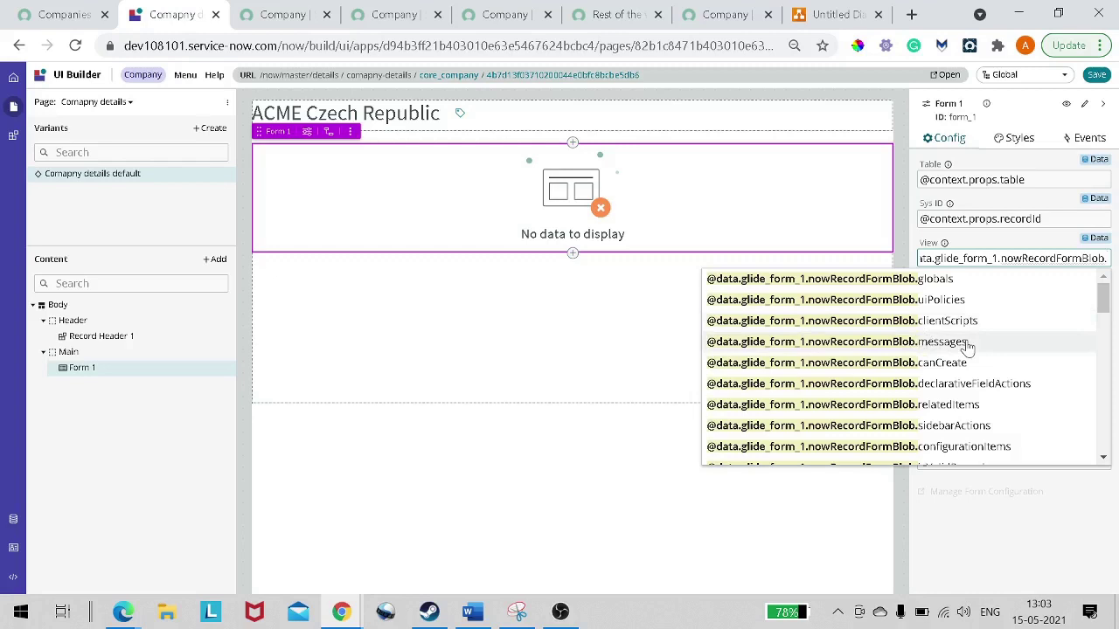
scroll(968, 346, "down", 1)
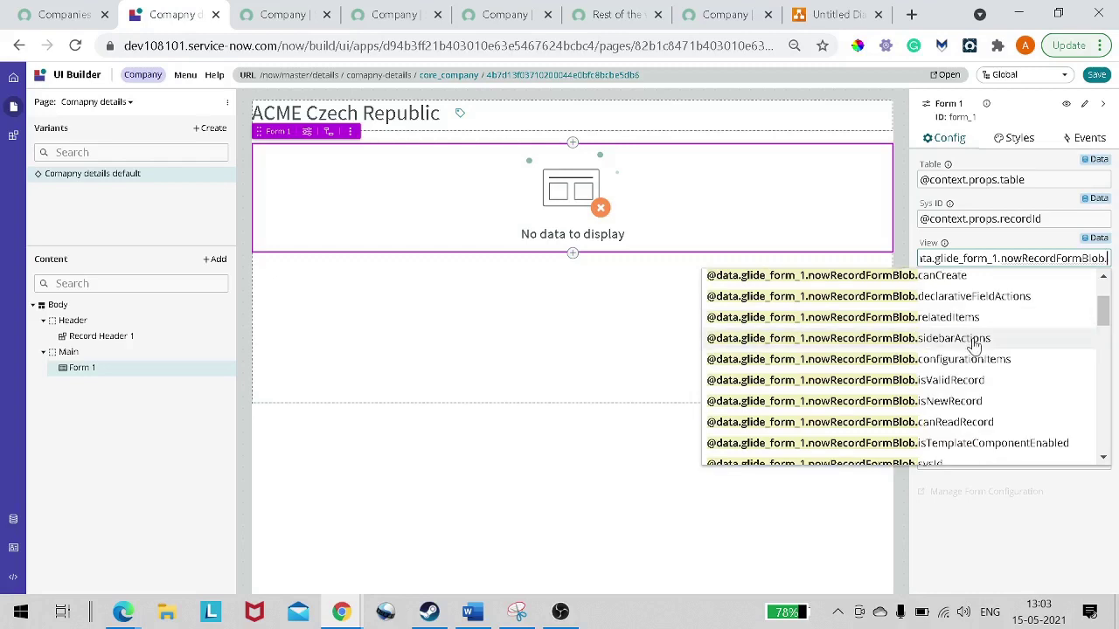
scroll(974, 346, "down", 5)
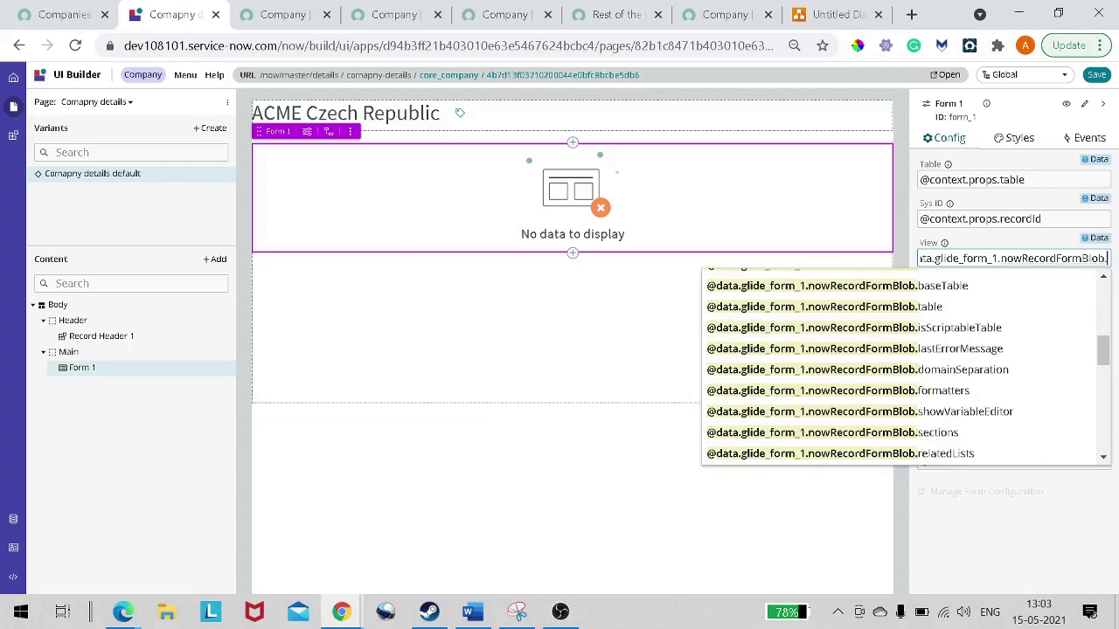
scroll(975, 343, "down", 6)
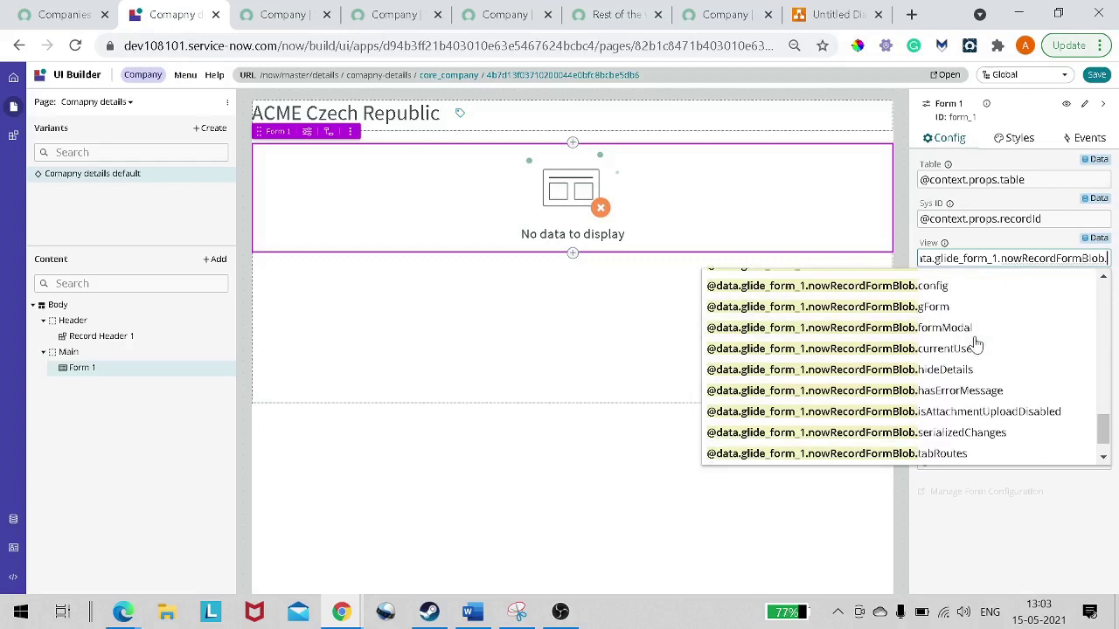
scroll(978, 341, "down", 2)
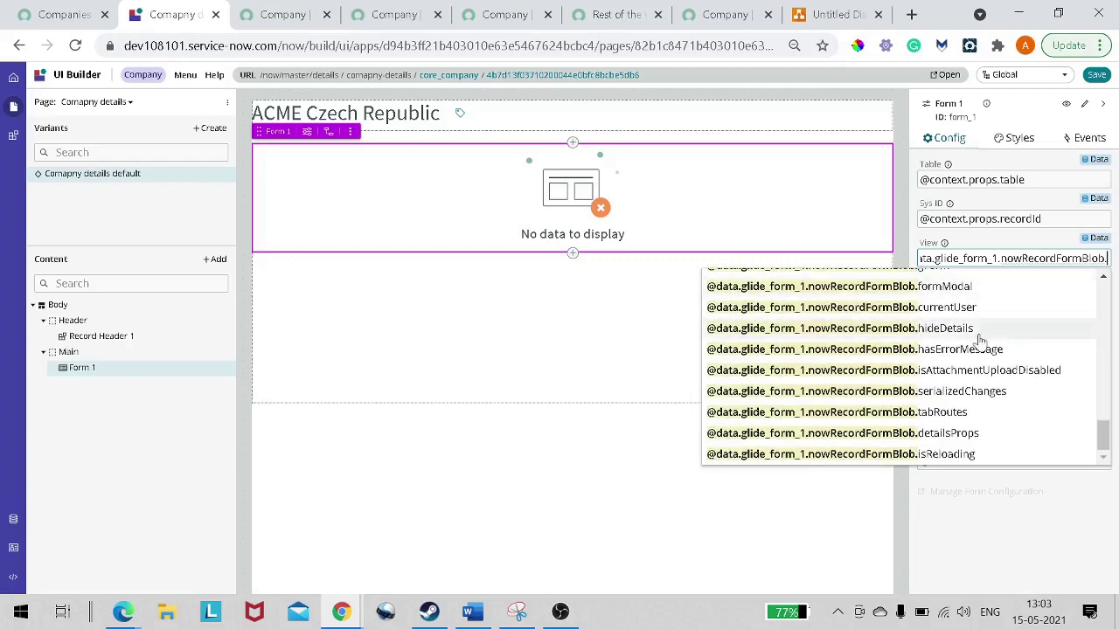
scroll(978, 340, "up", 5)
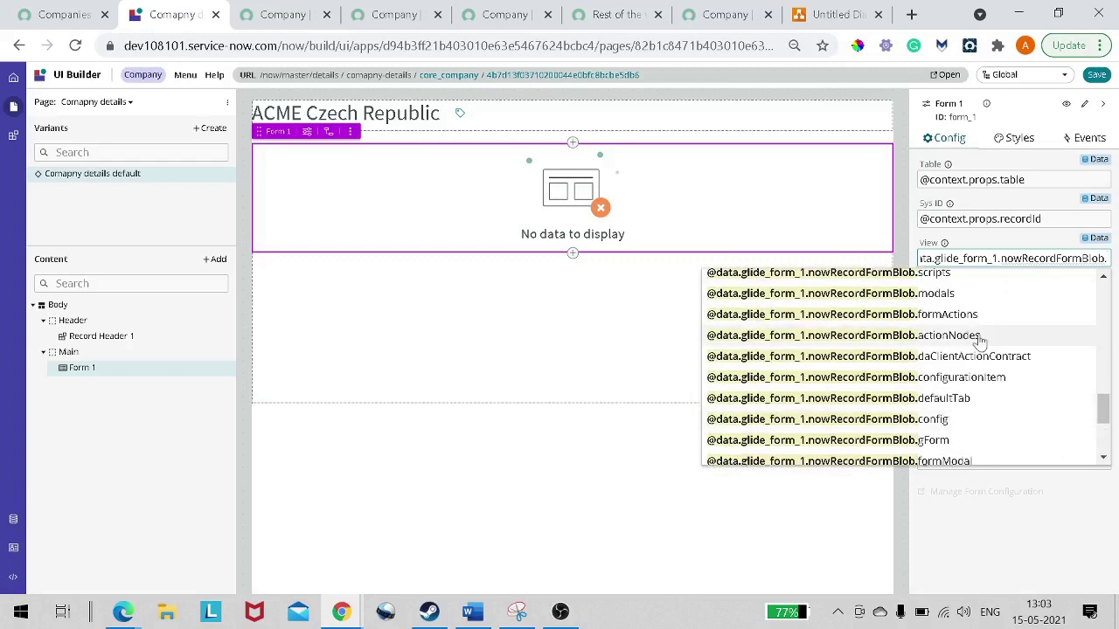
scroll(979, 342, "up", 2)
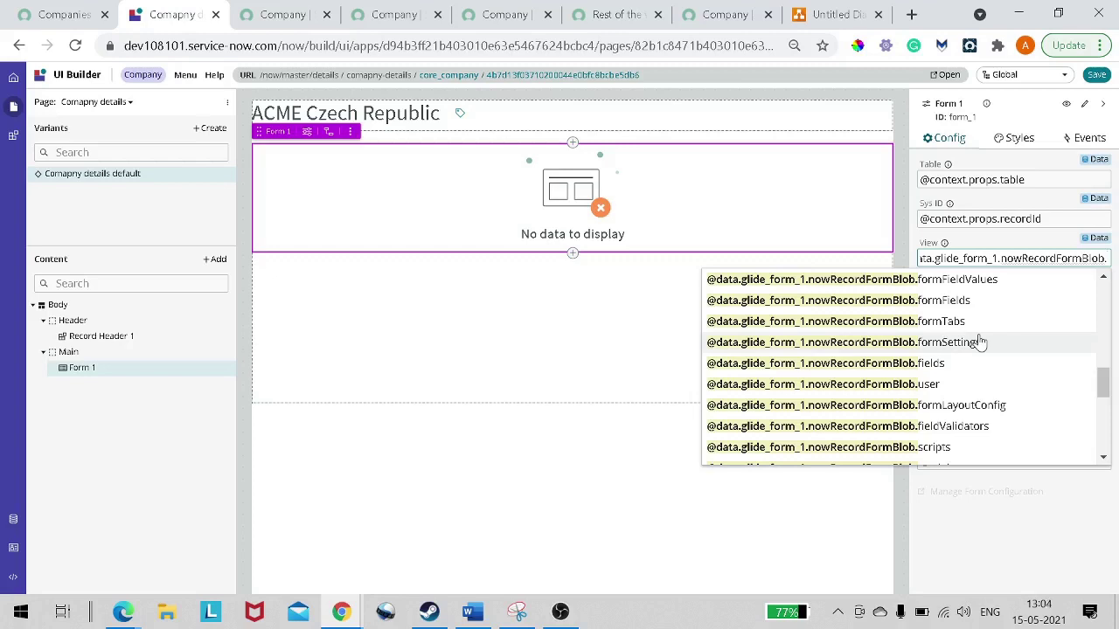
key("Up")
key("Up")
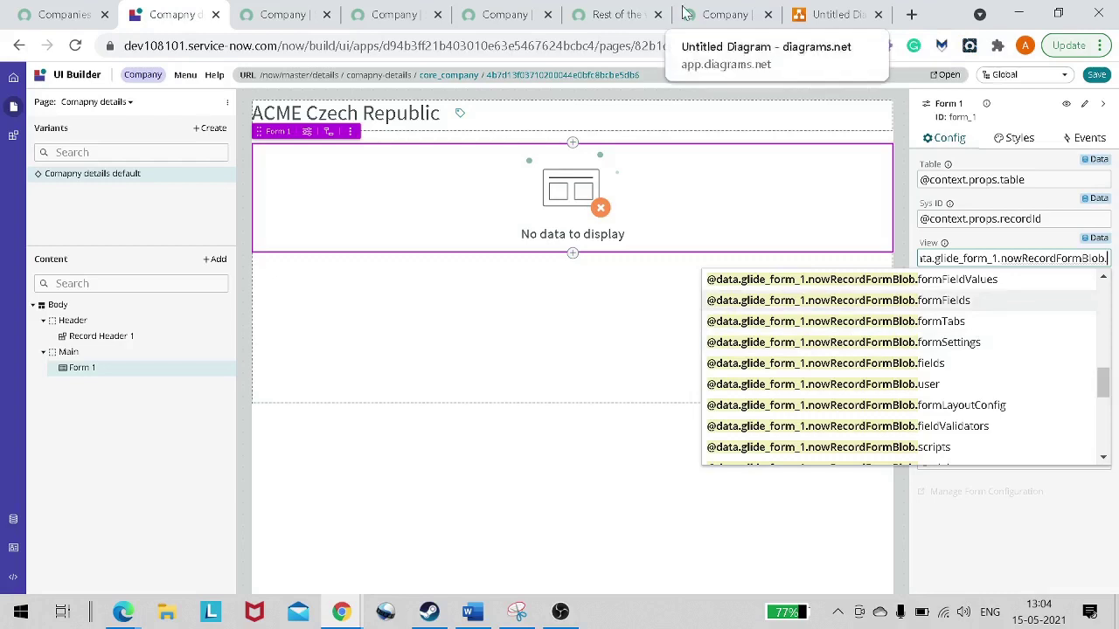
scroll(992, 403, "up", 3)
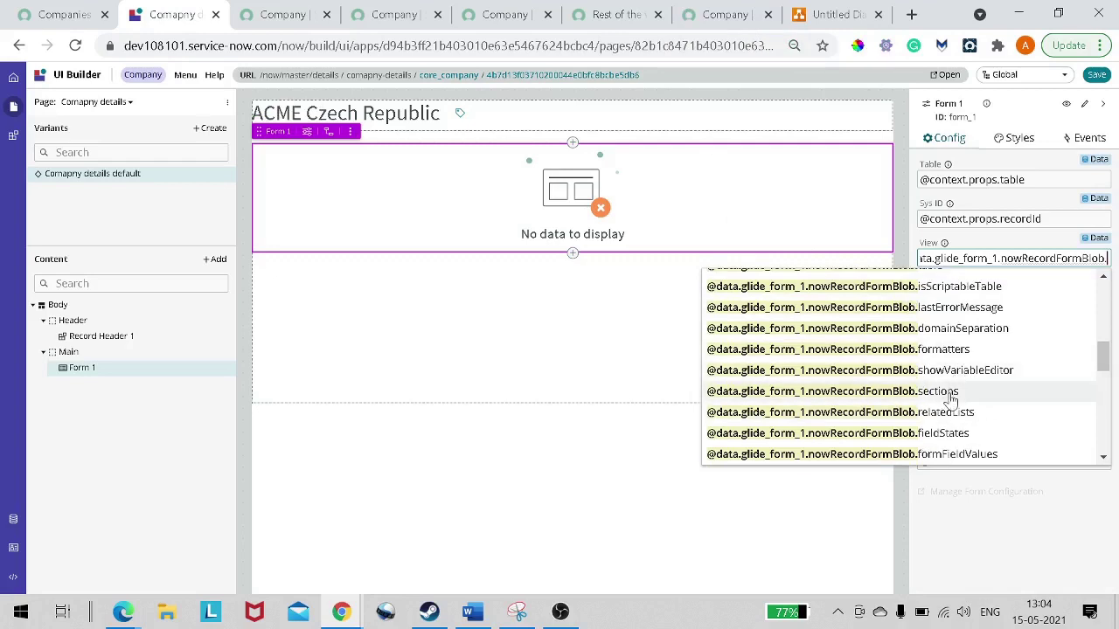
key("Escape")
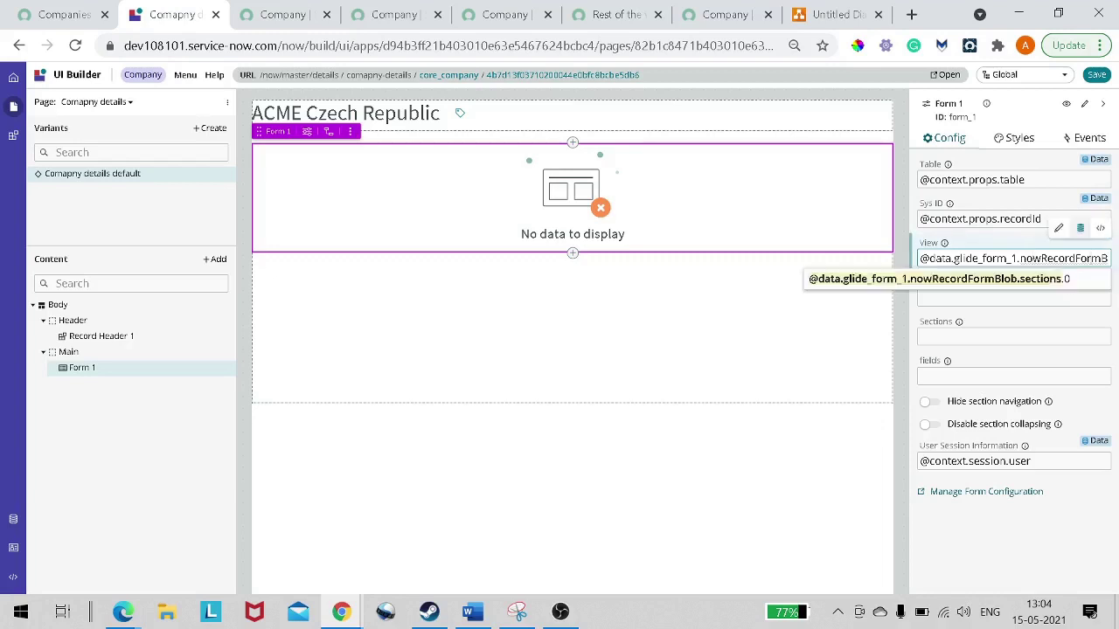
key("ctrl+a")
key("BackSpace")
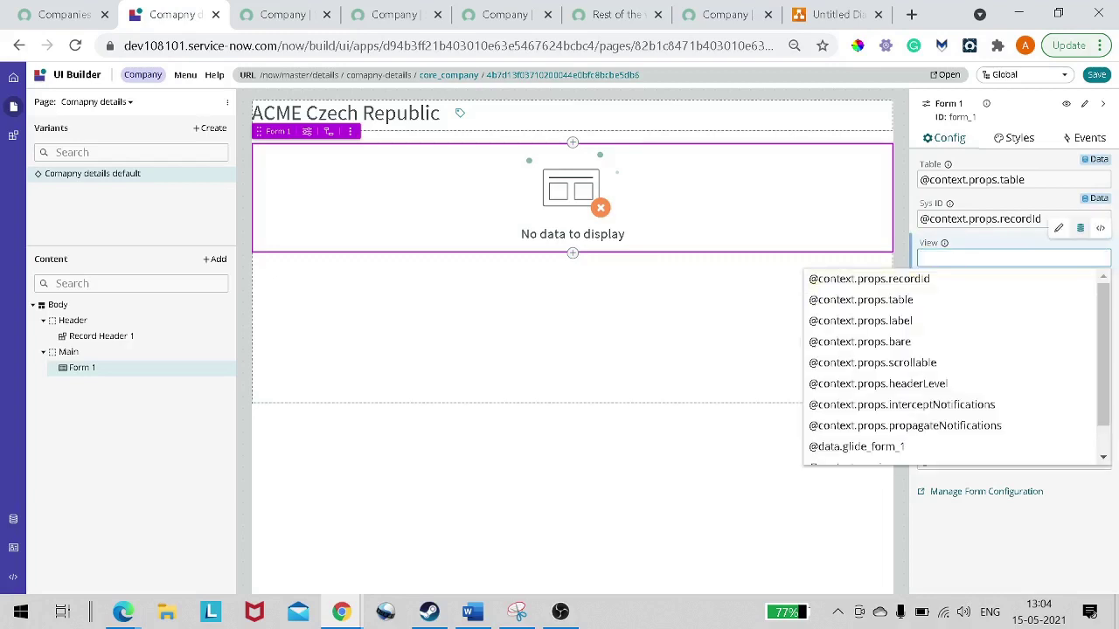
key("Escape")
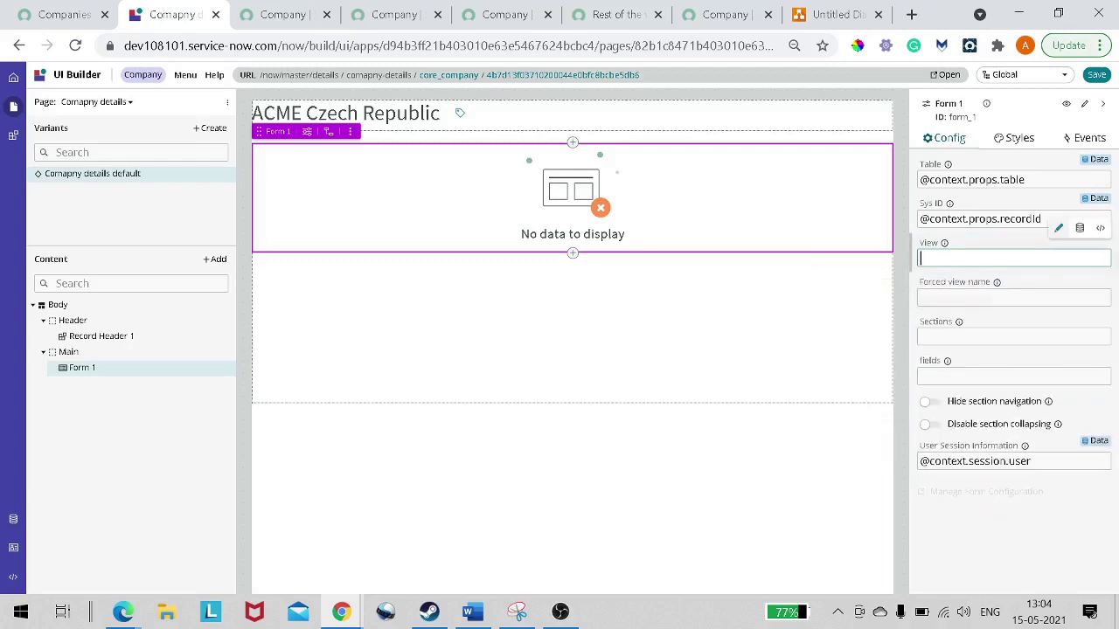
left_click(1079, 227)
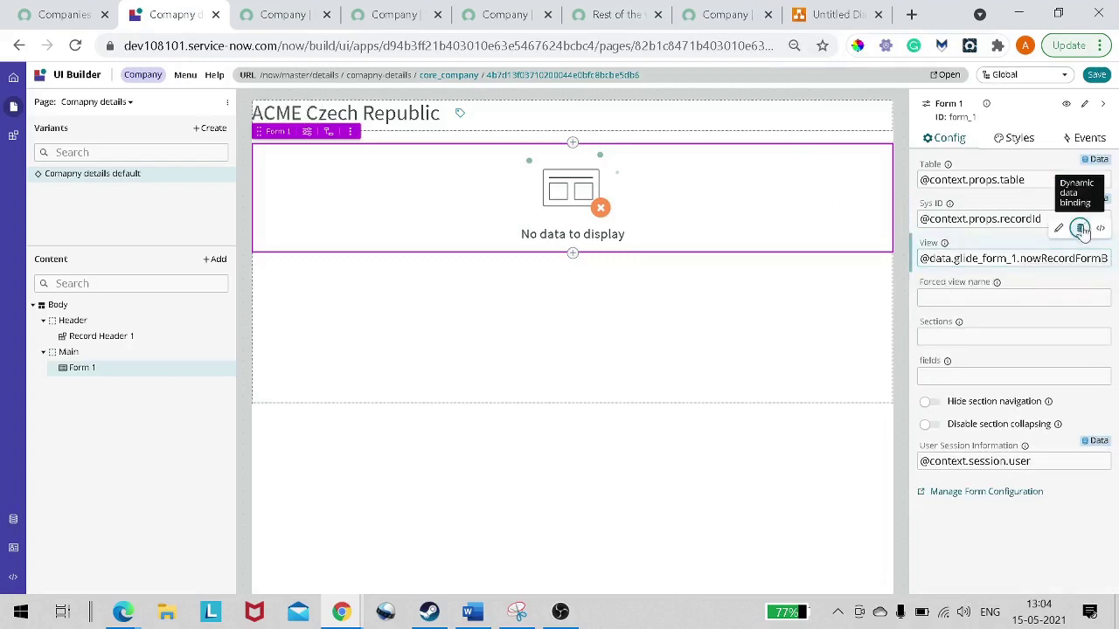
left_click(1091, 258)
type("lob.sections")
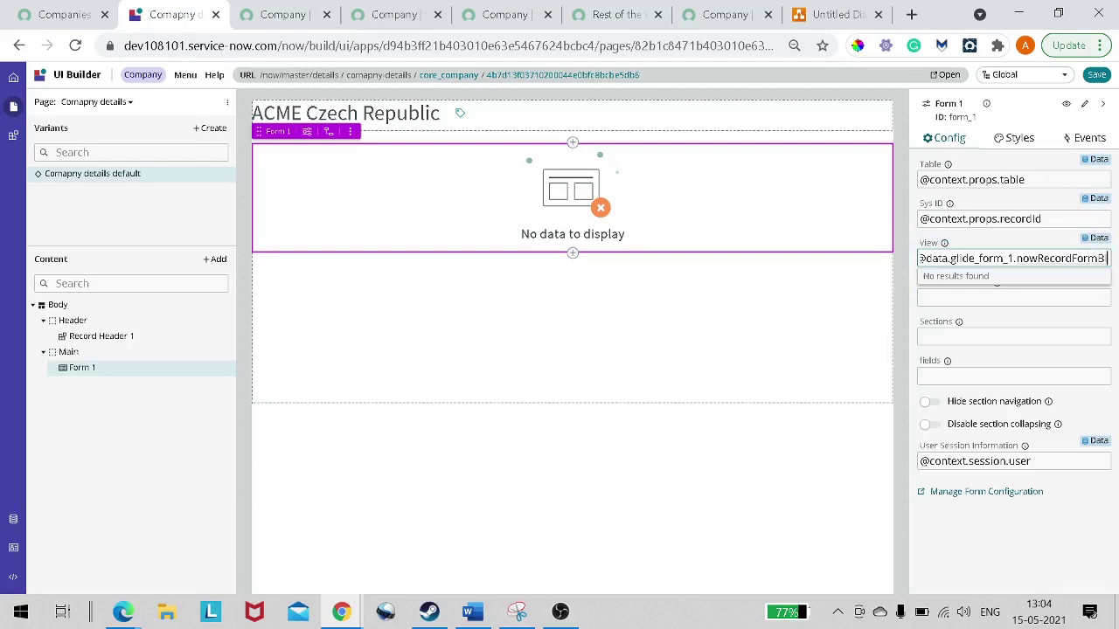
key("BackSpace")
key("BackSpace")
key("BackSpace")
key("BackSpace")
key("BackSpace")
key("BackSpace")
key("BackSpace")
key("BackSpace")
key("BackSpace")
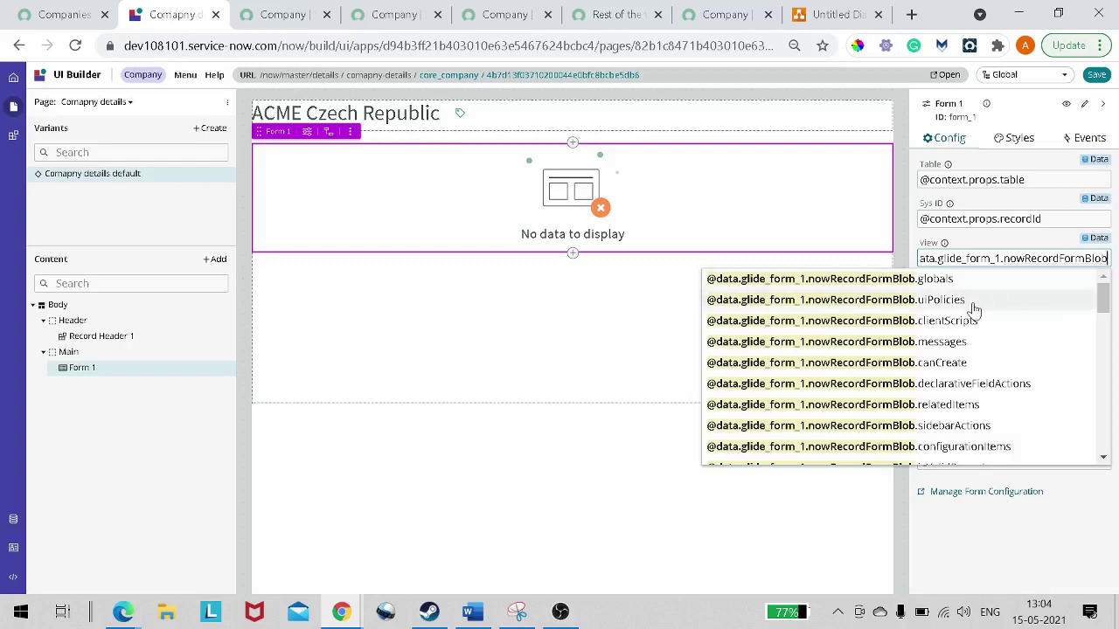
scroll(974, 310, "down", 3)
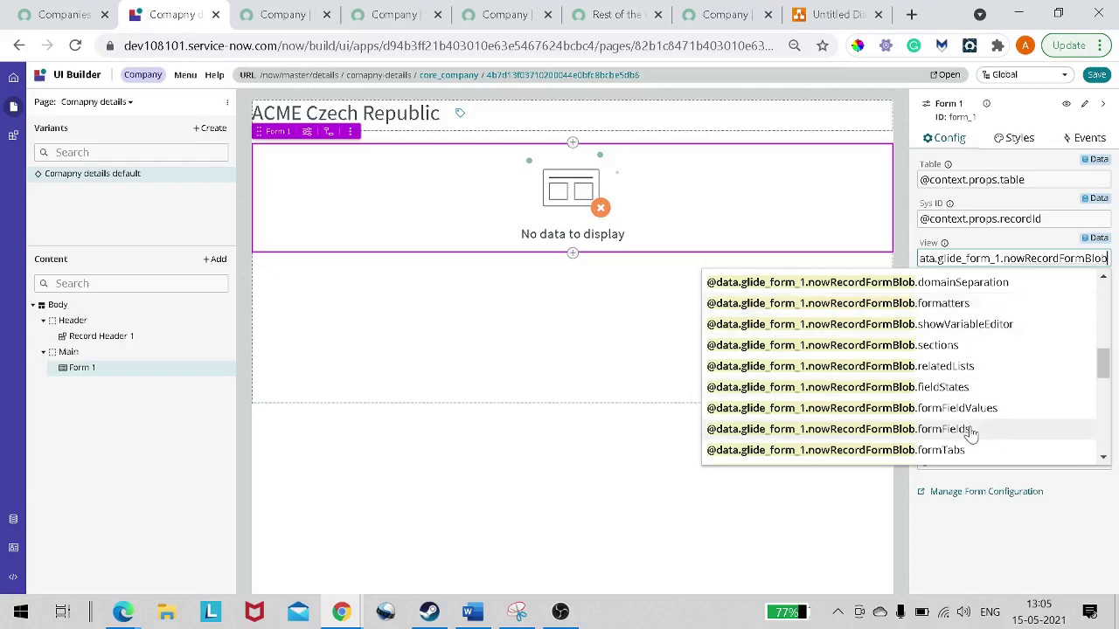
key("Escape")
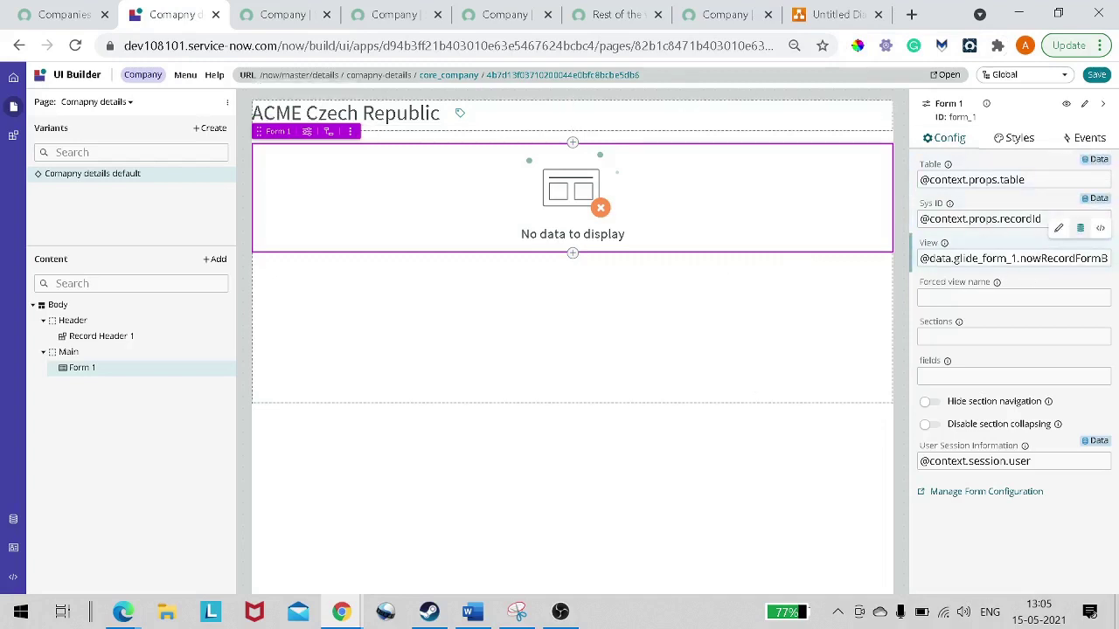
left_click(1055, 259)
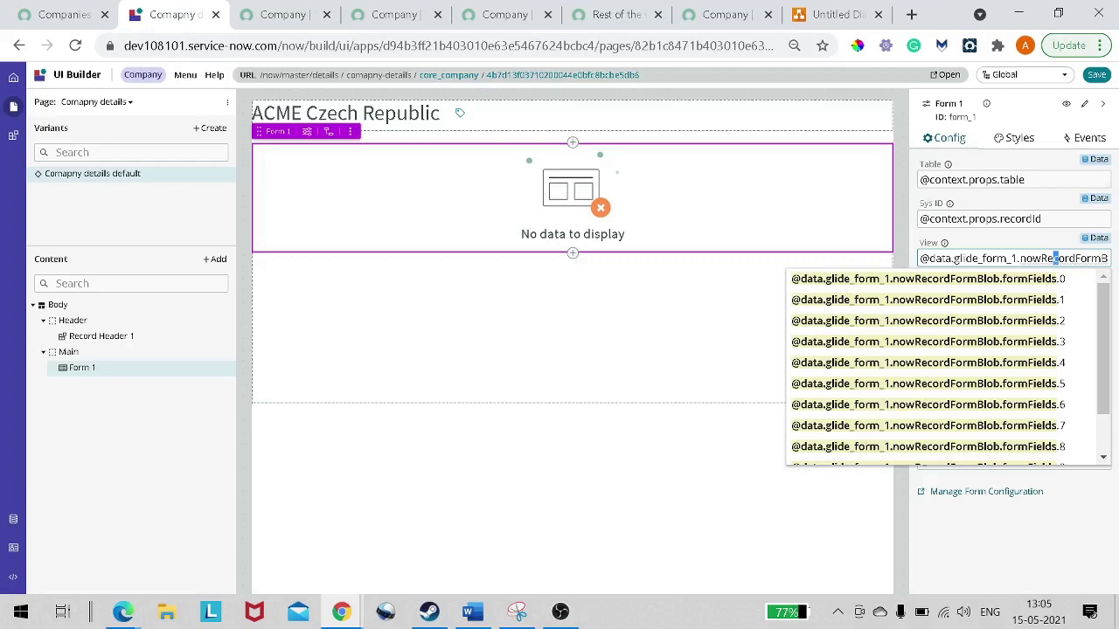
left_click(590, 354)
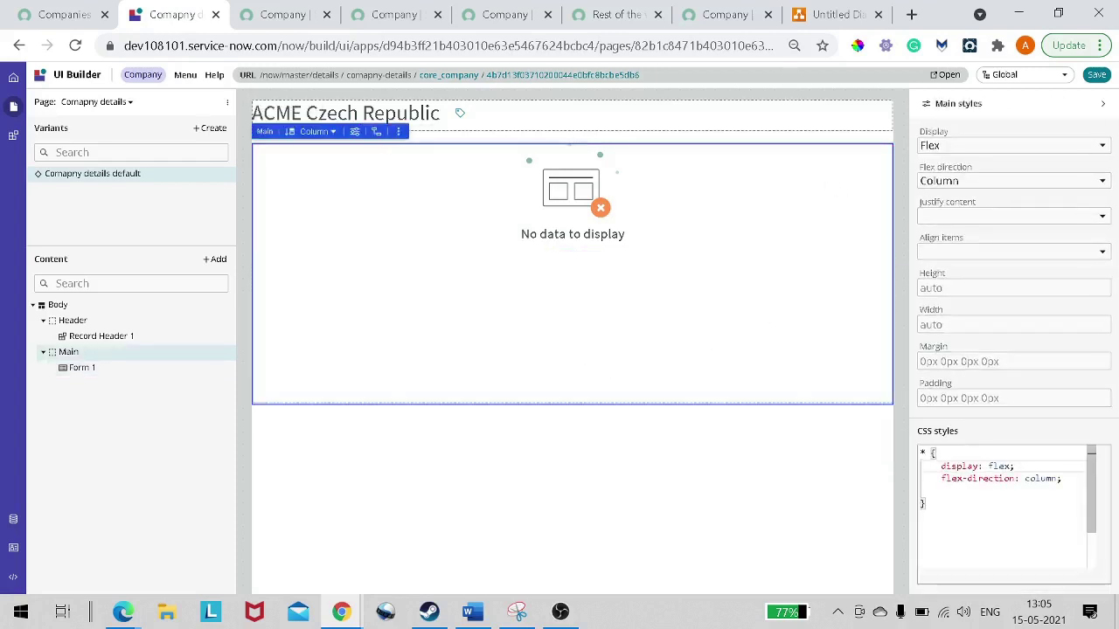
left_click(570, 247)
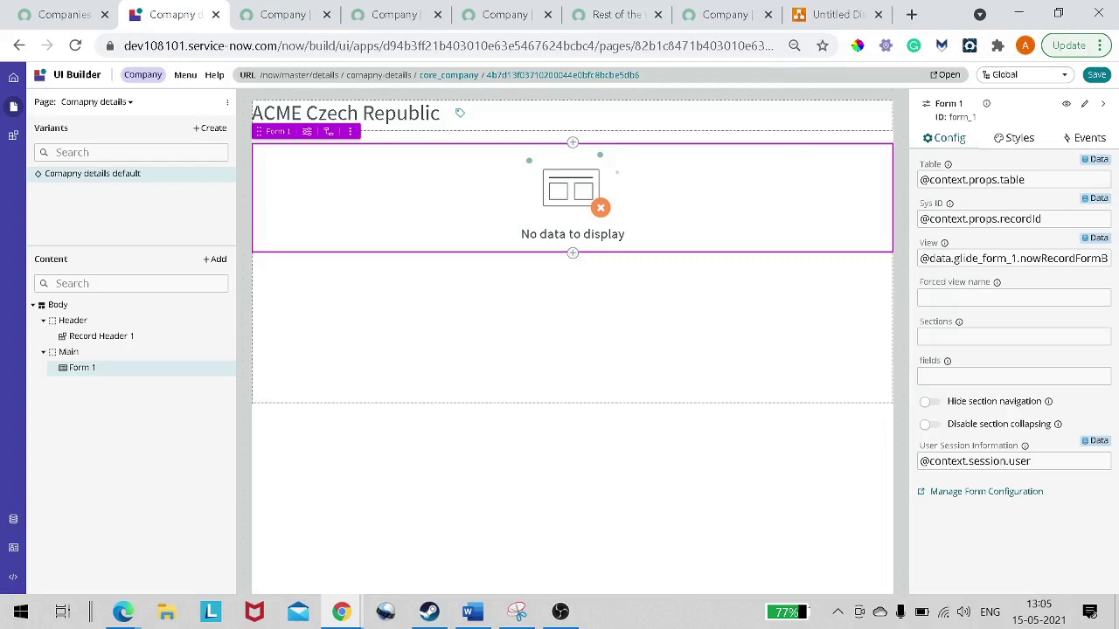
left_click(1013, 259)
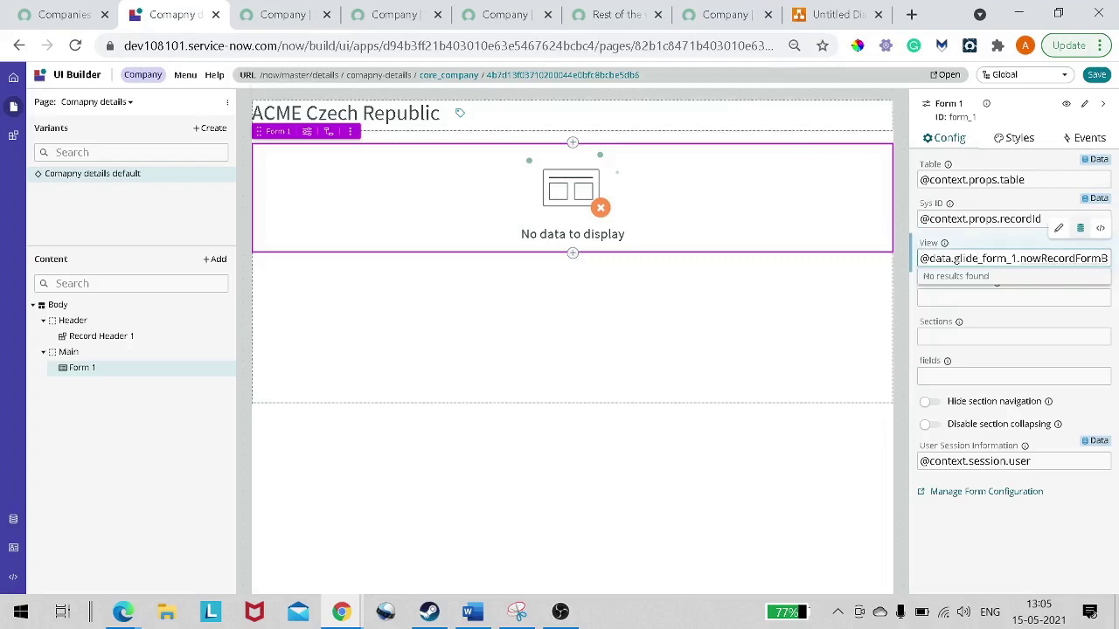
key("ctrl+a")
key("BackSpace")
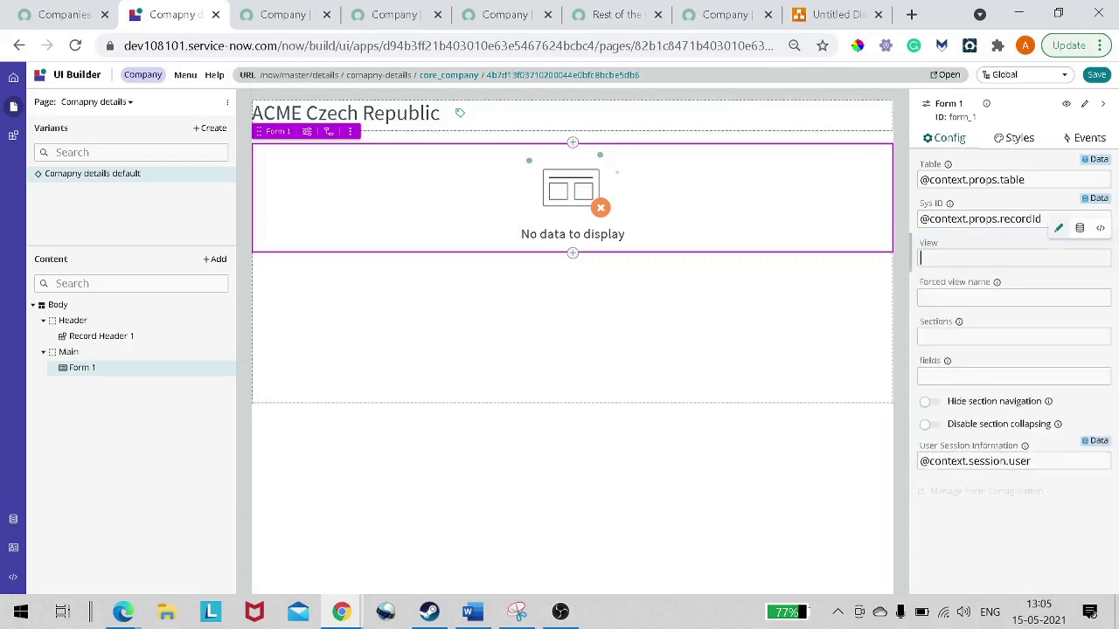
left_click(1079, 229)
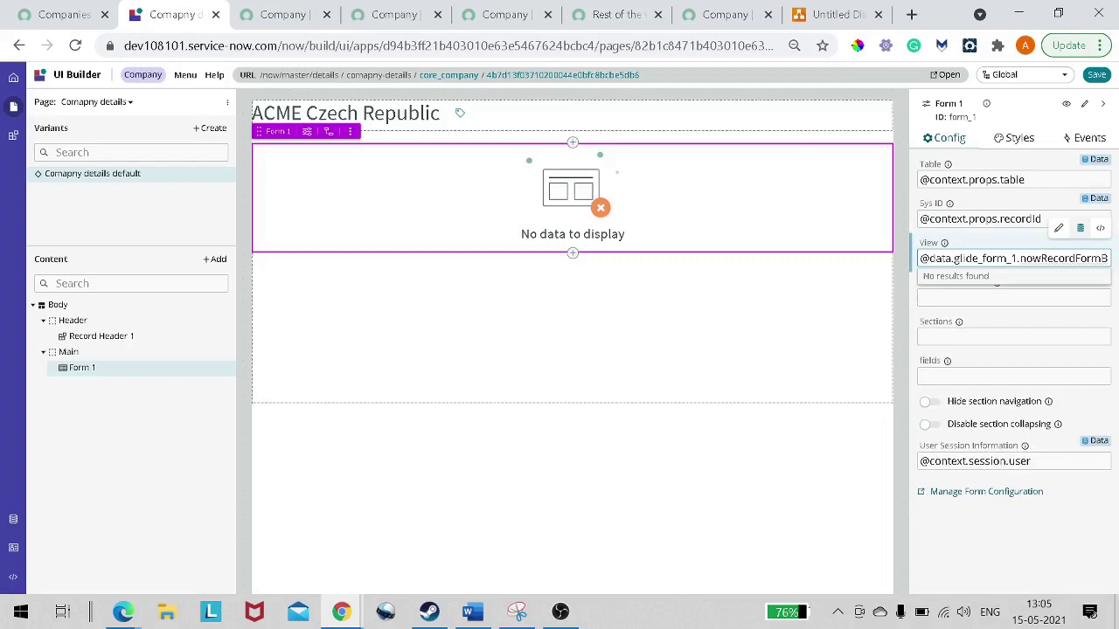
key("Escape")
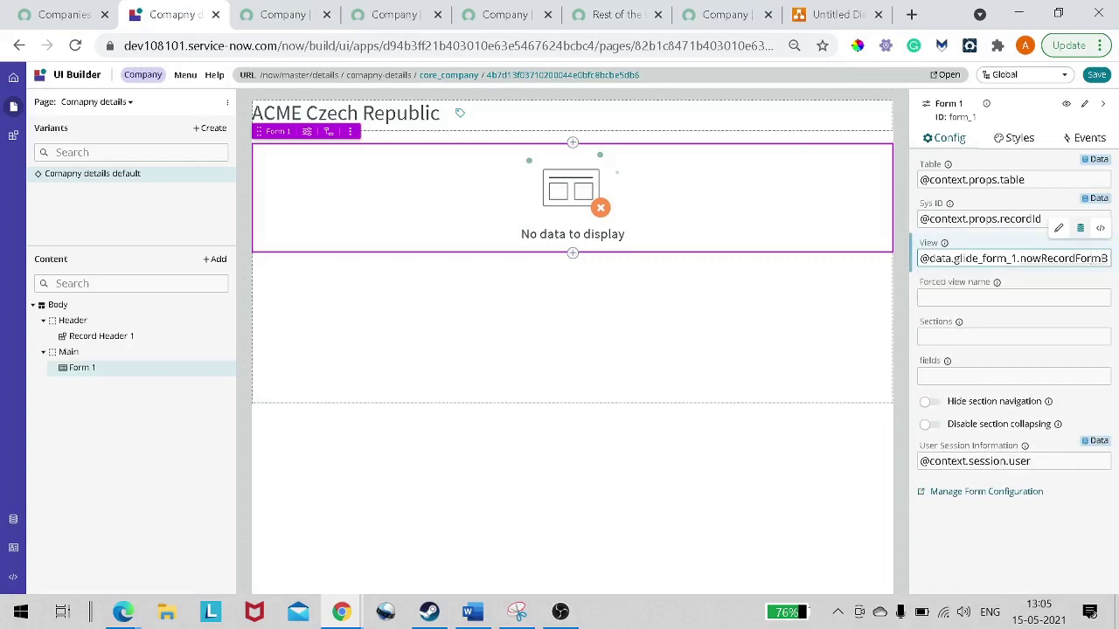
type("lob.formFields")
key("BackSpace")
key("BackSpace")
key("BackSpace")
key("BackSpace")
key("BackSpace")
key("BackSpace")
key("BackSpace")
key("BackSpace")
key("BackSpace")
key("BackSpace")
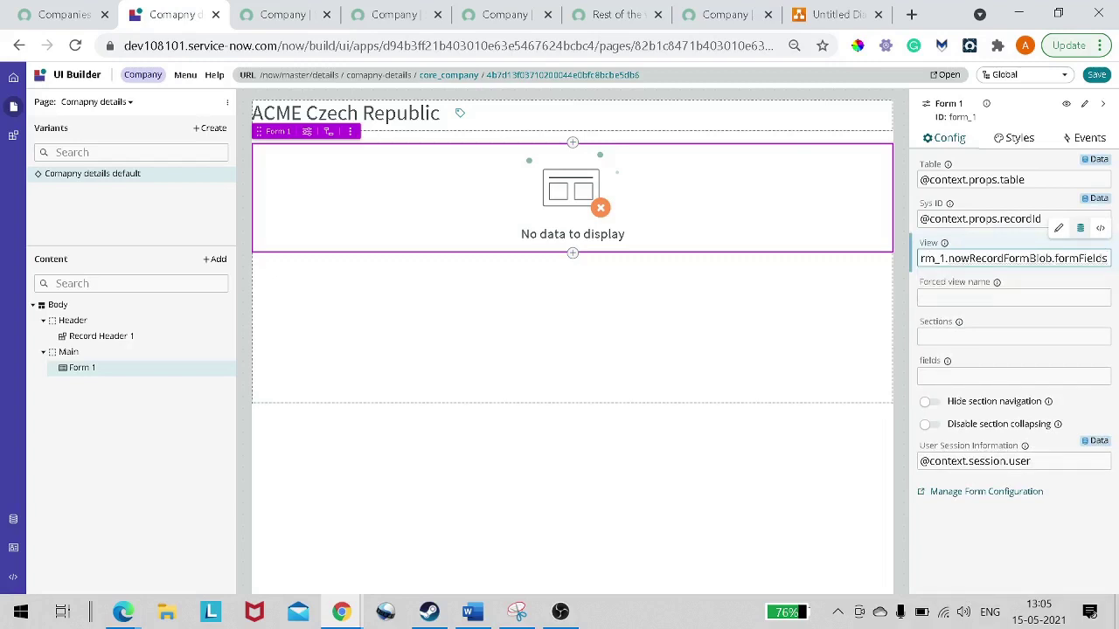
key("BackSpace")
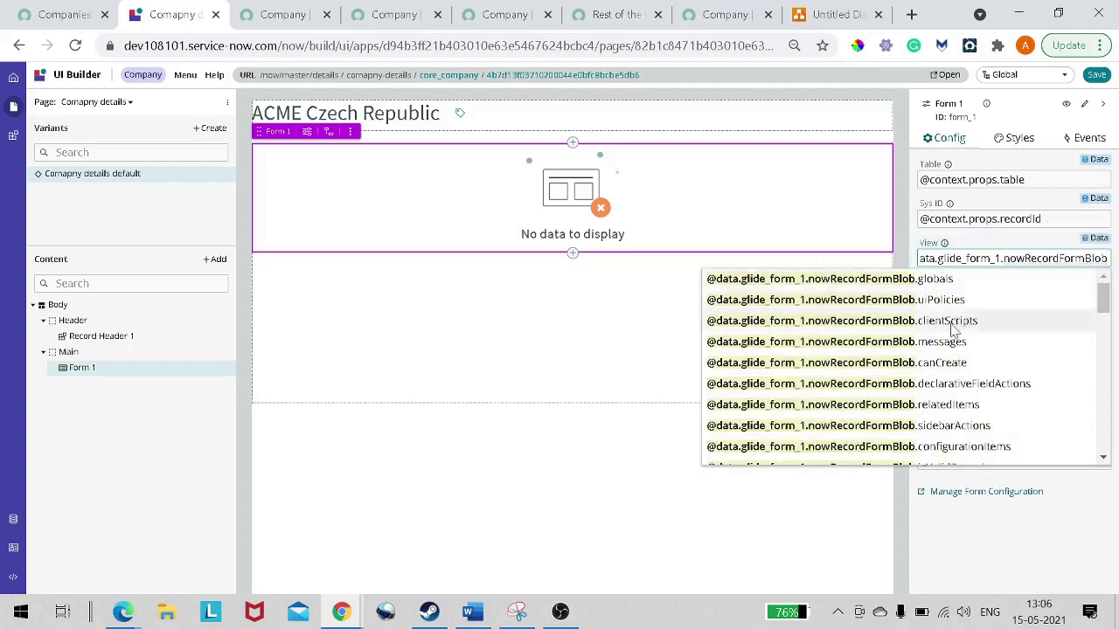
scroll(948, 334, "down", 10)
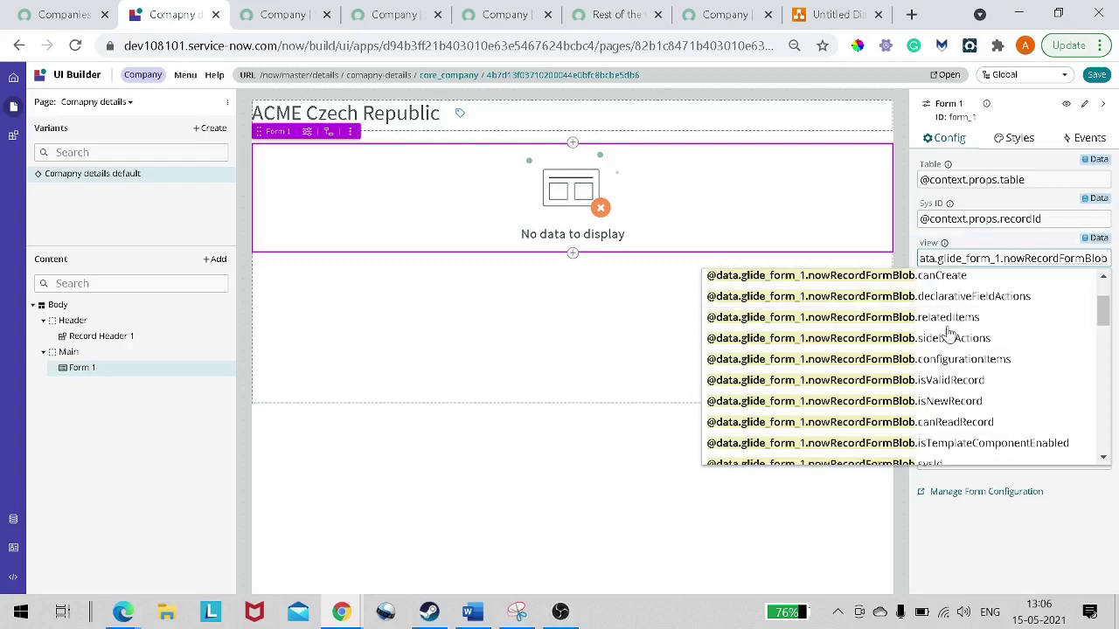
scroll(948, 333, "down", 5)
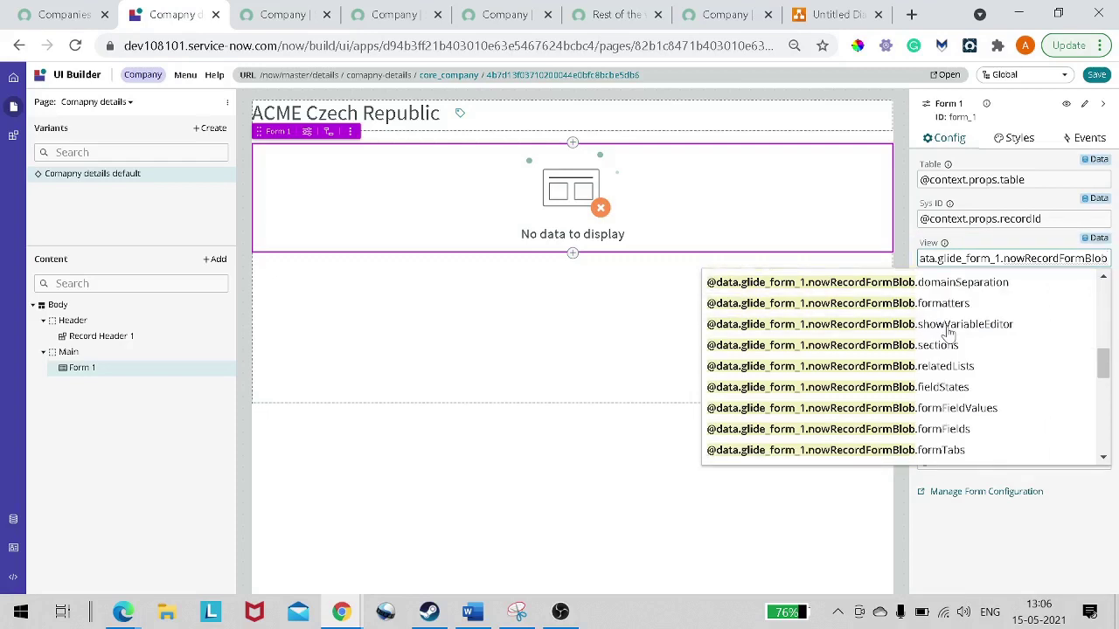
scroll(949, 333, "up", 8)
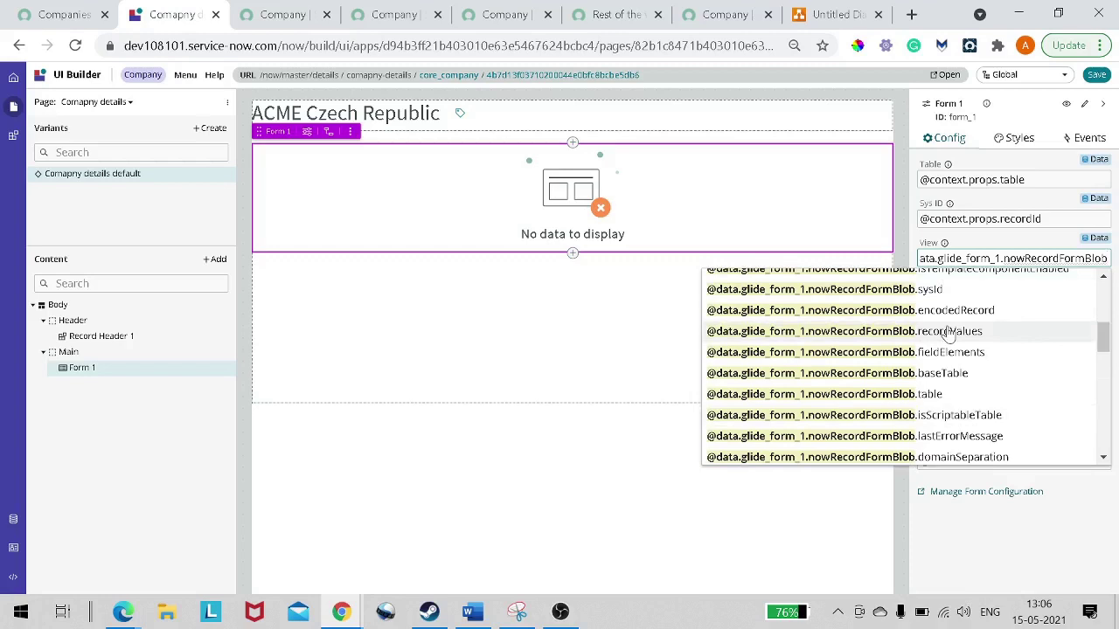
scroll(949, 334, "up", 6)
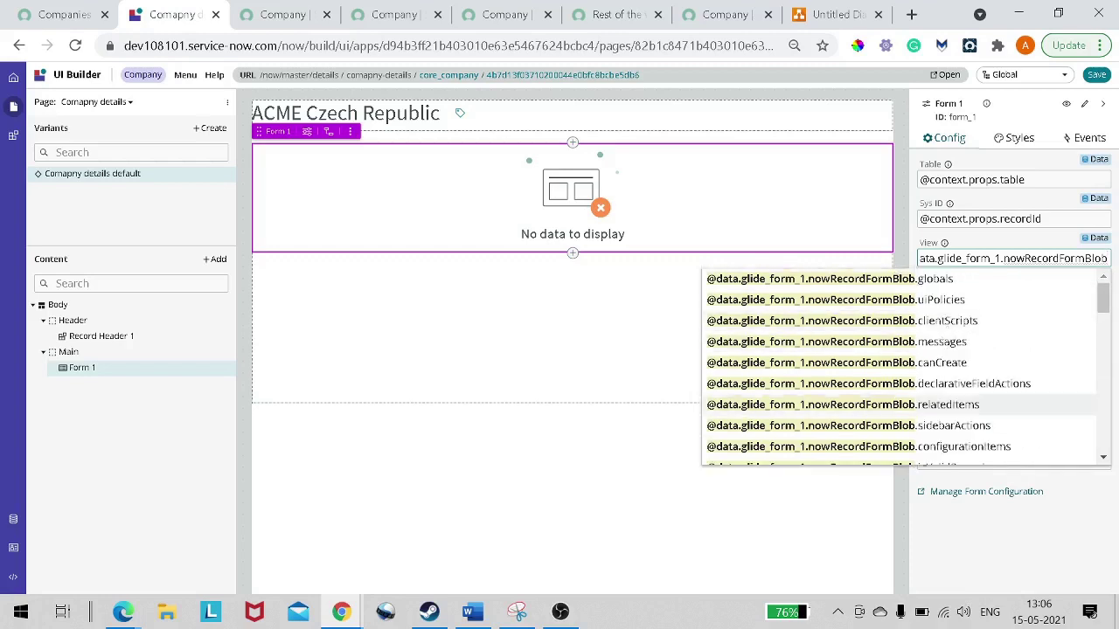
type(".")
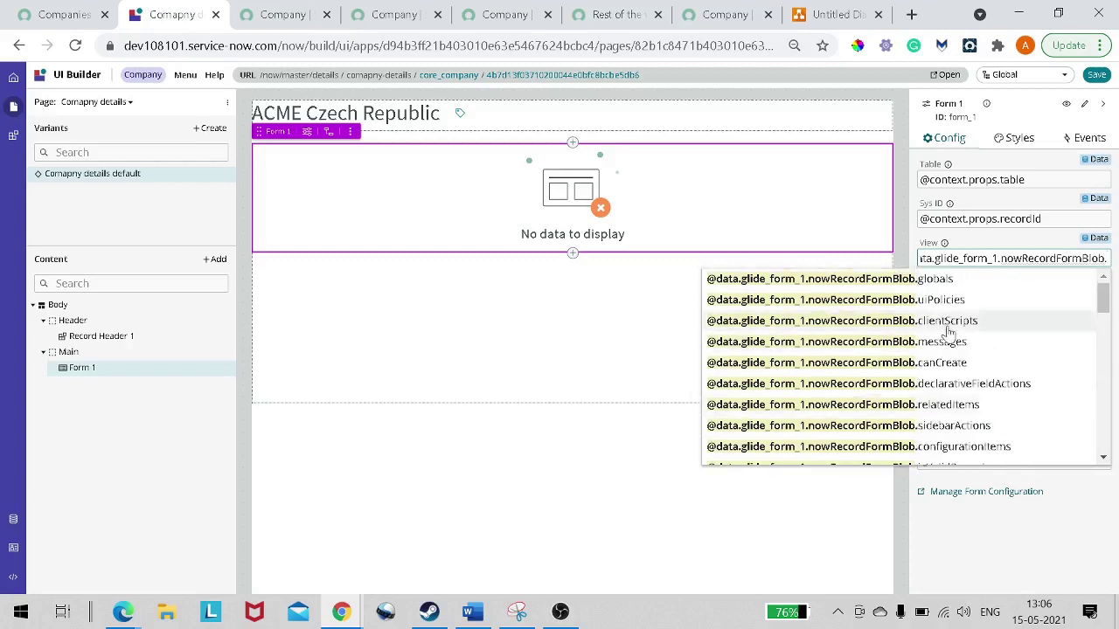
scroll(948, 332, "down", 3)
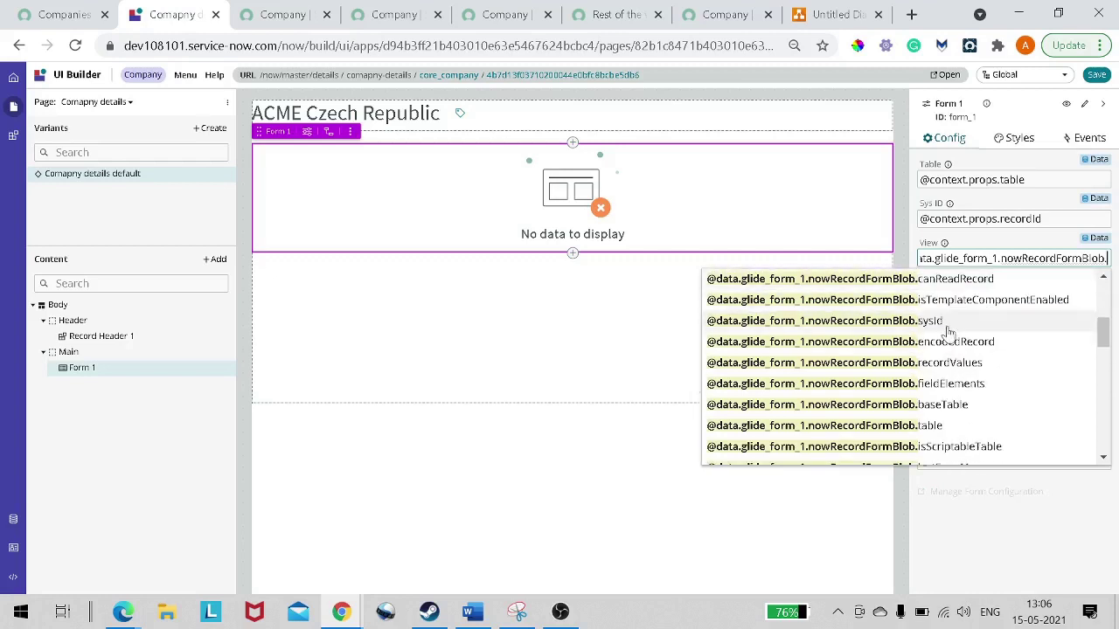
scroll(948, 332, "down", 5)
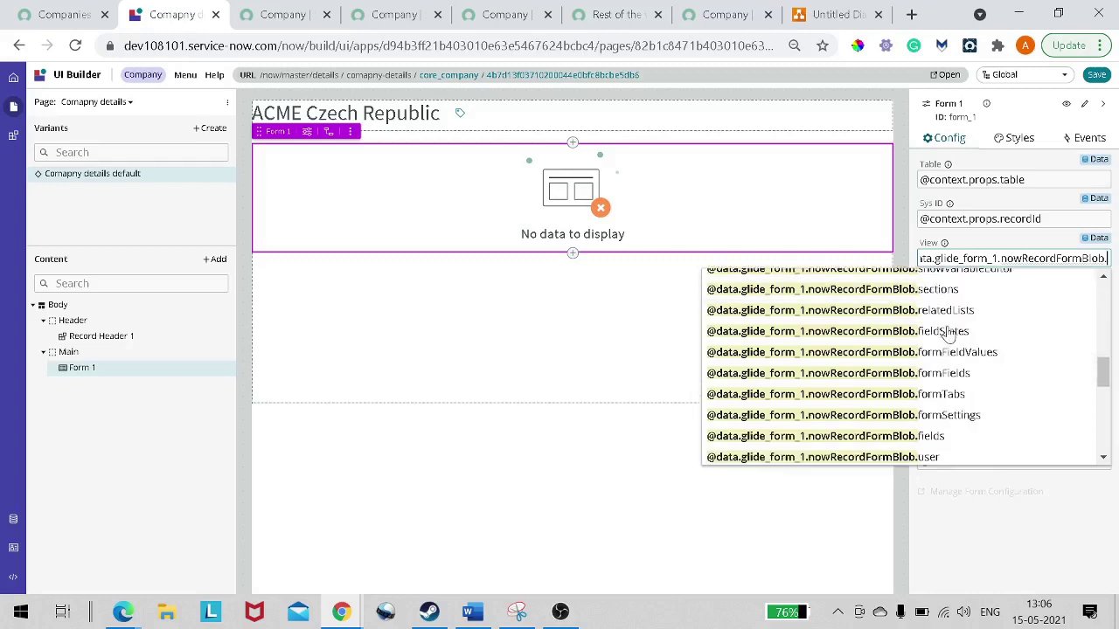
scroll(948, 332, "down", 5)
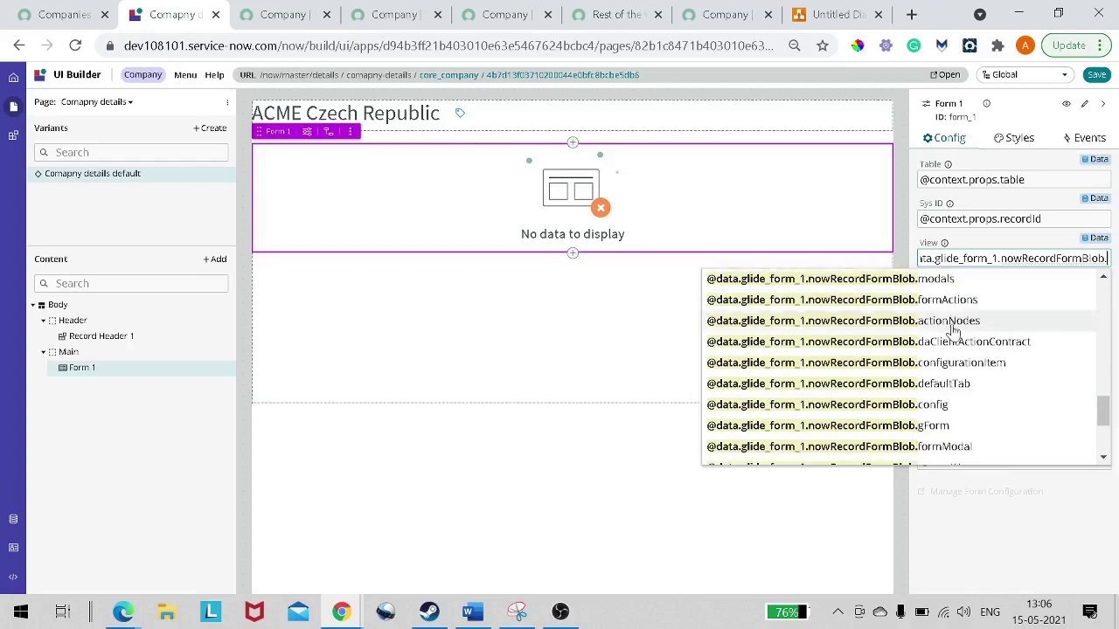
scroll(955, 333, "down", 2)
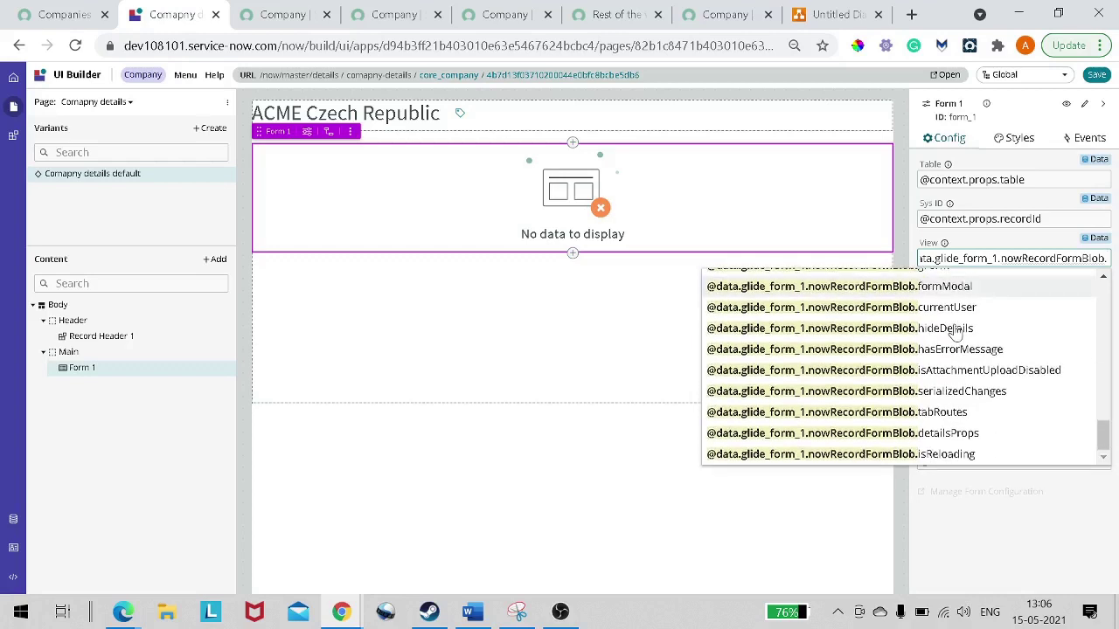
left_click(943, 440)
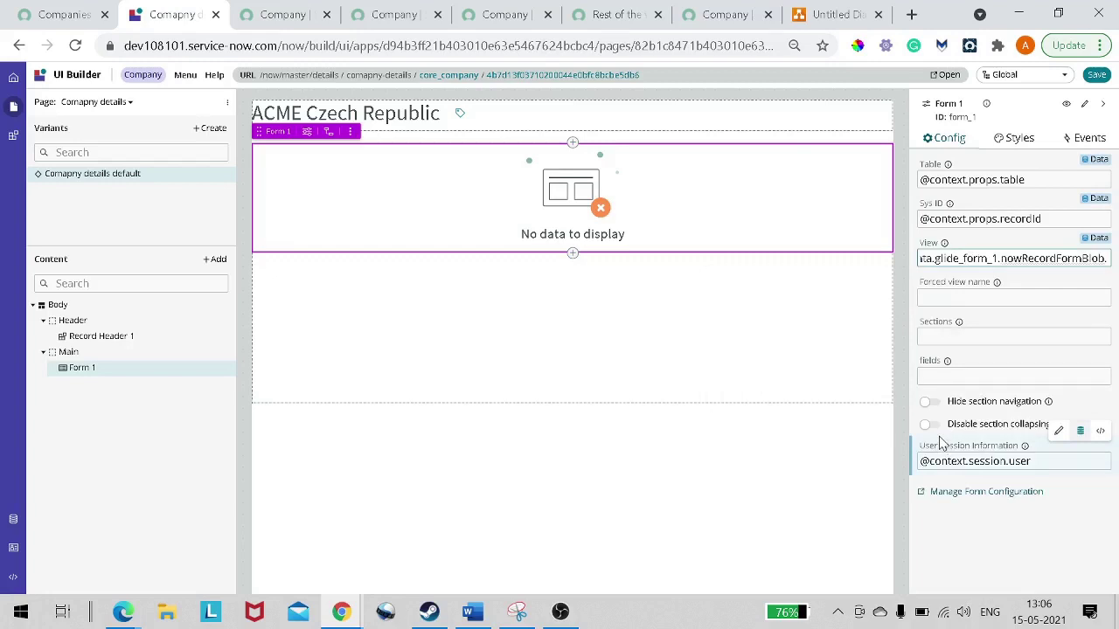
type(".")
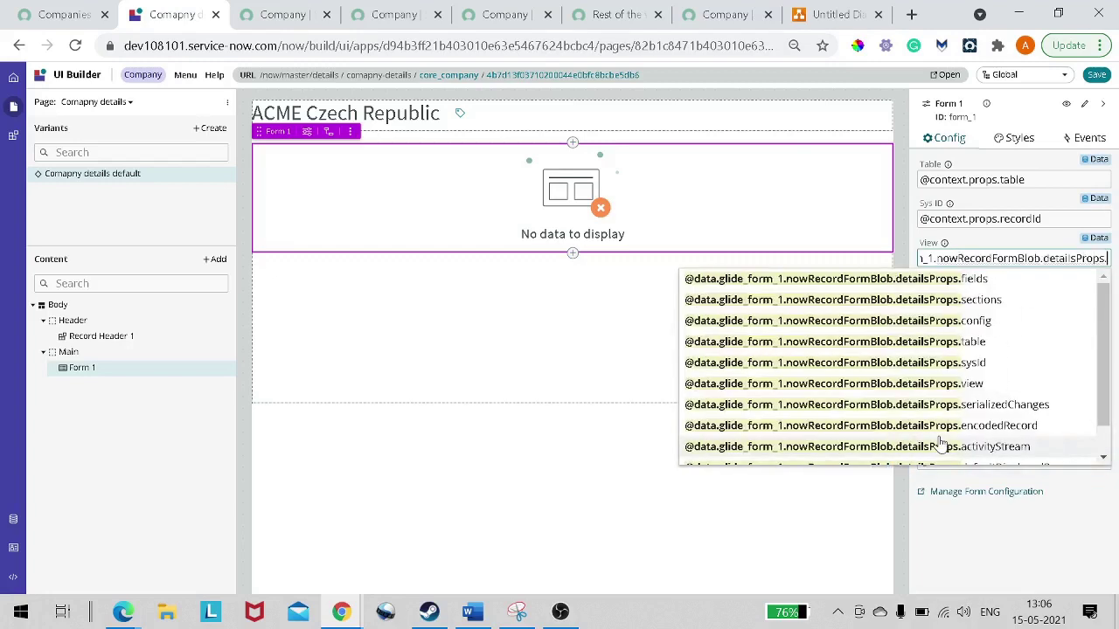
left_click(956, 386)
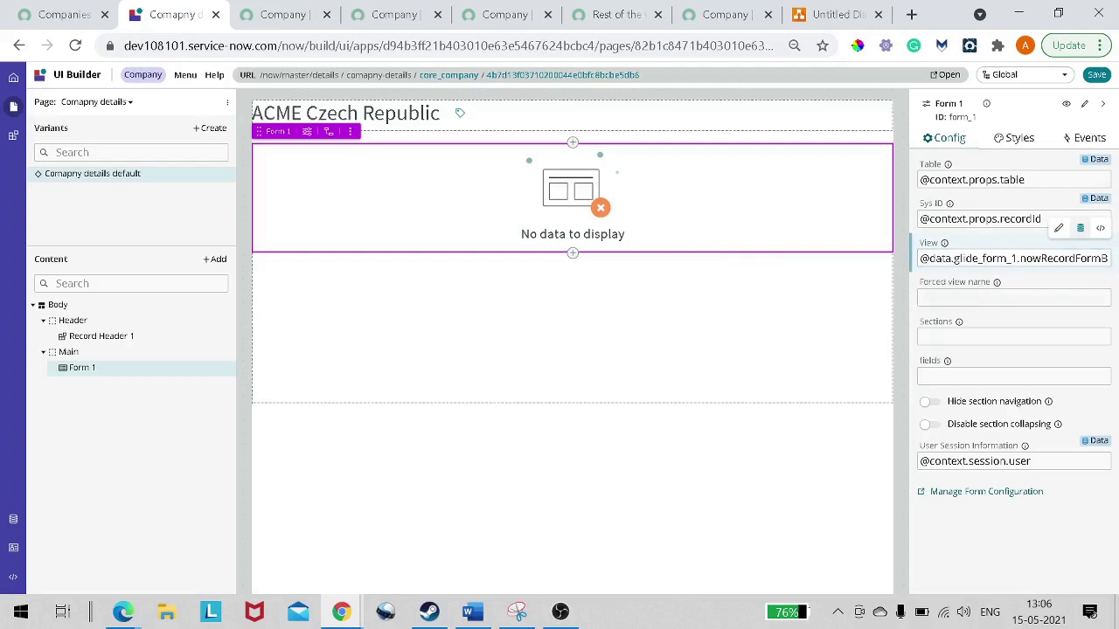
Check the Form's View binding expression through to its end.
key("Right")
key("Right")
key("Right")
key("Right")
key("Right")
key("Right")
key("Right")
key("Right")
key("Right")
key("Right")
key("Right")
key("Right")
key("Right")
key("Right")
key("Right")
key("Right")
key("Right")
key("Right")
key("Right")
key("Right")
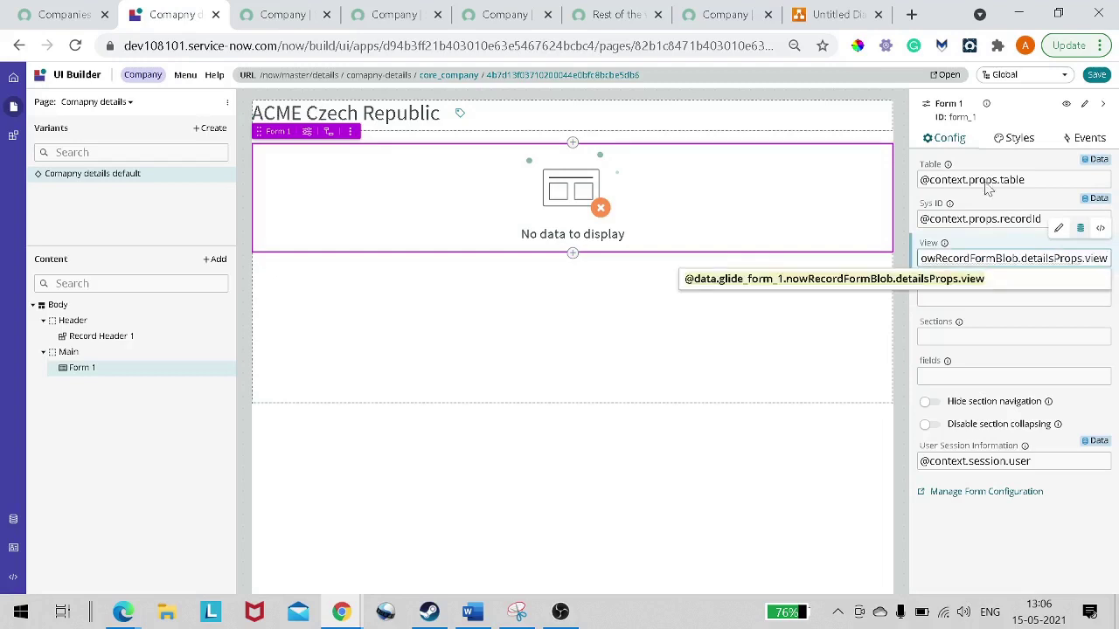
left_click(957, 336)
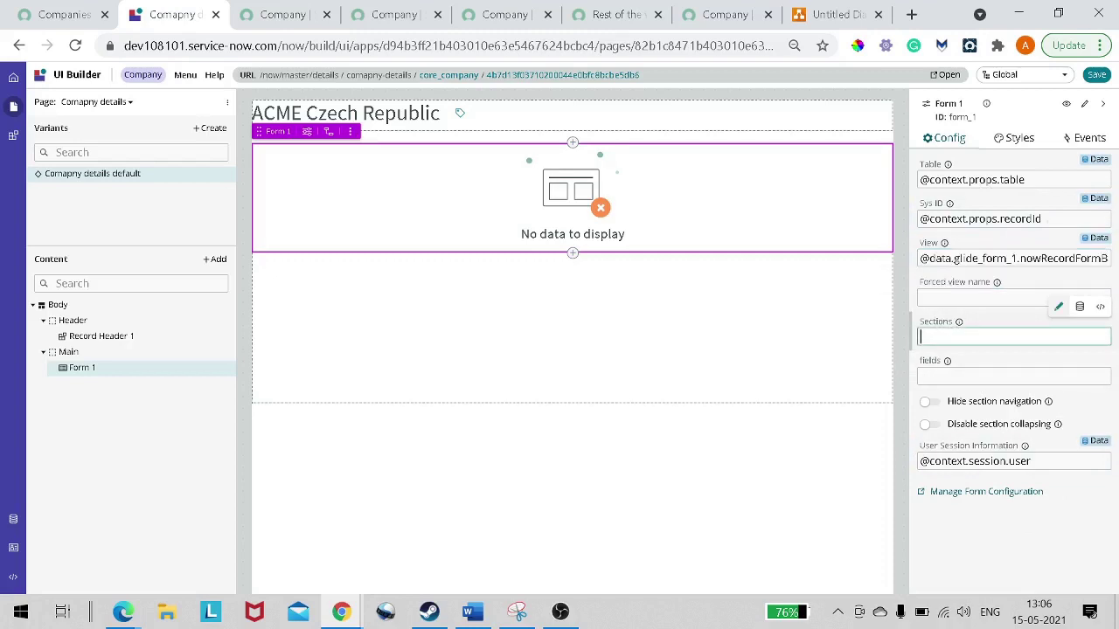
left_click(1081, 308)
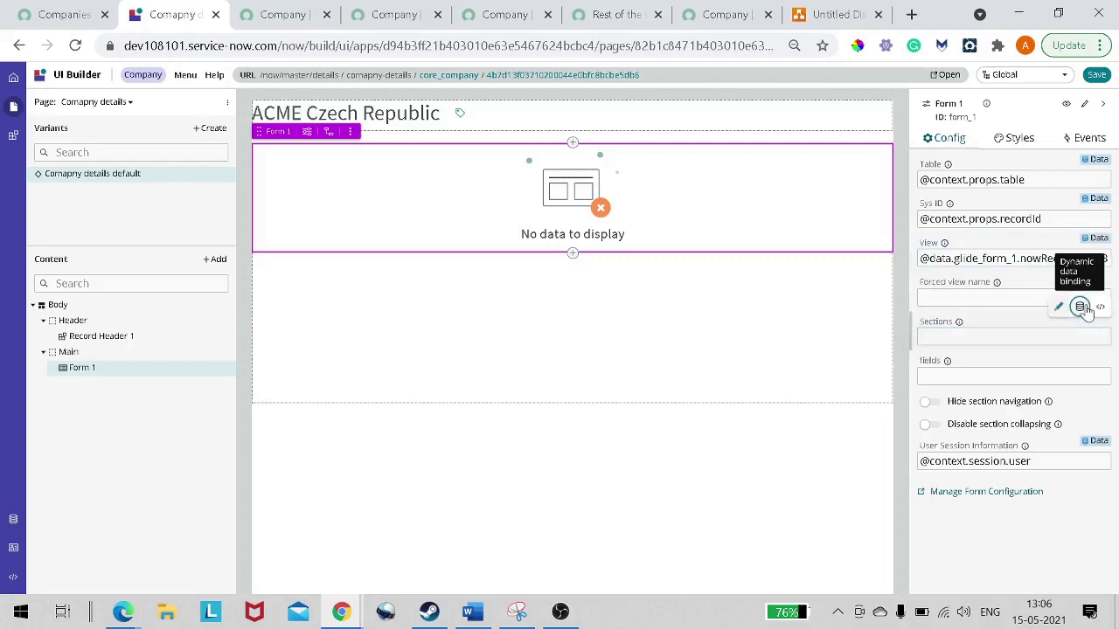
left_click(1081, 308)
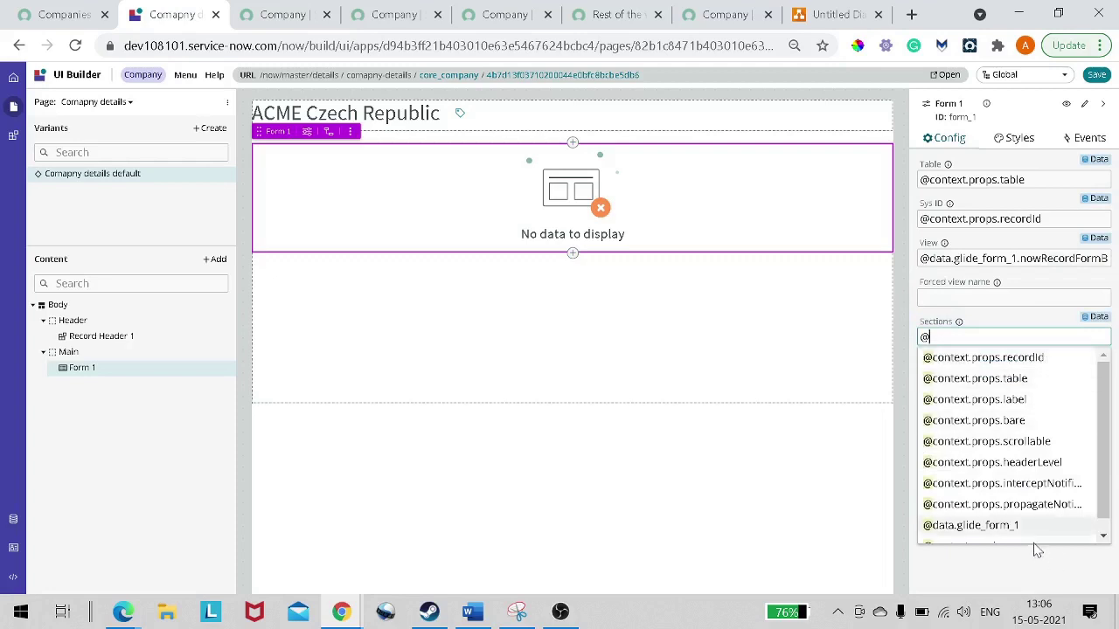
scroll(1011, 520, "down", 1)
left_click(1011, 515)
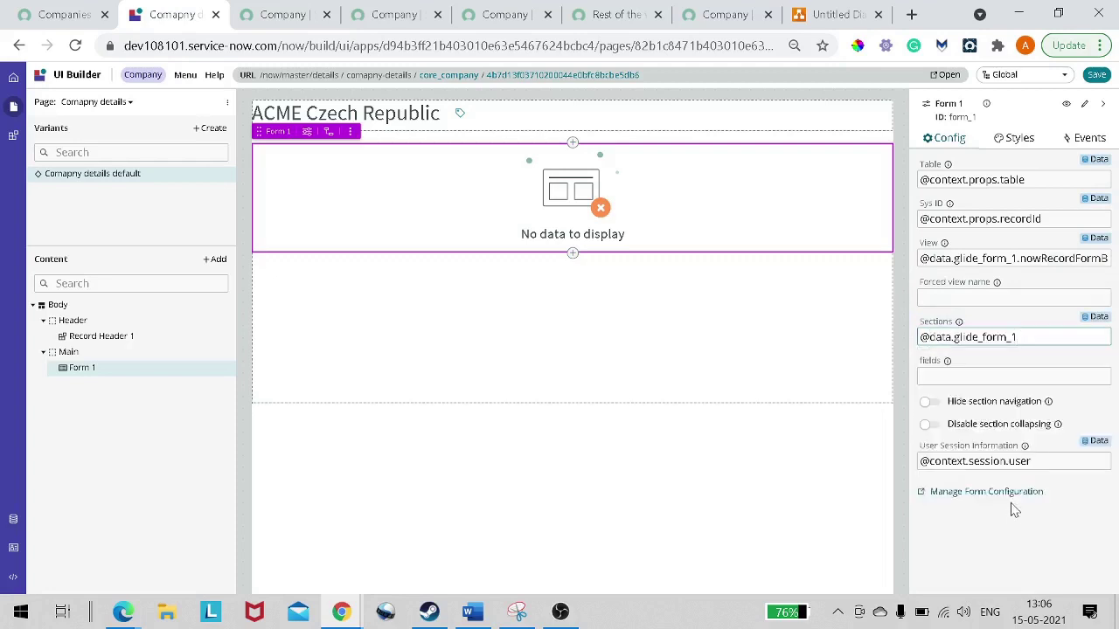
type(".")
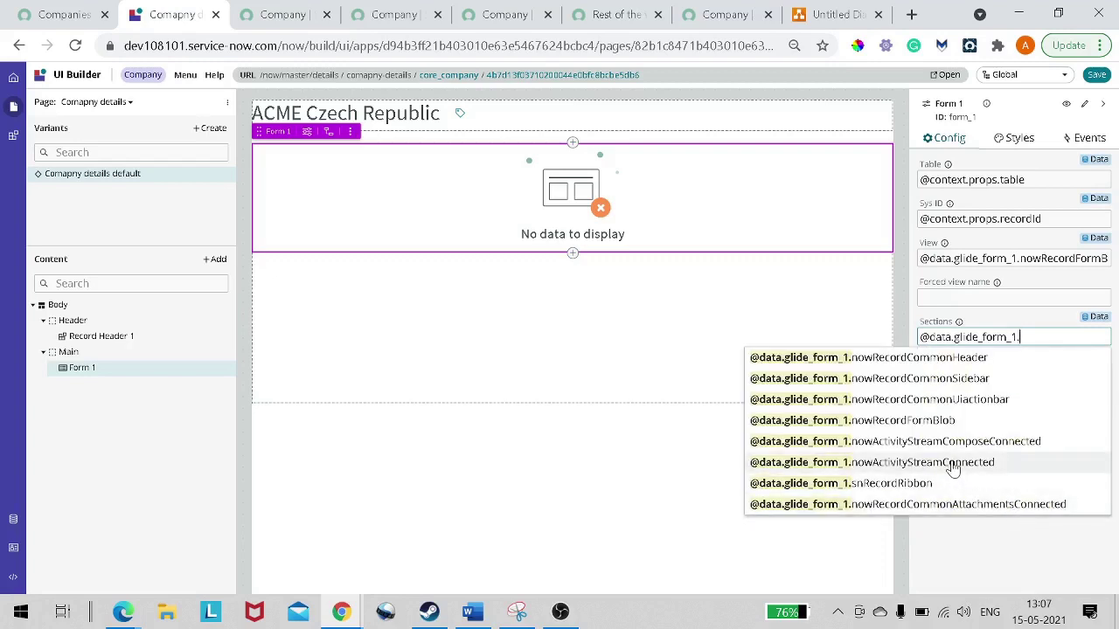
left_click(933, 422)
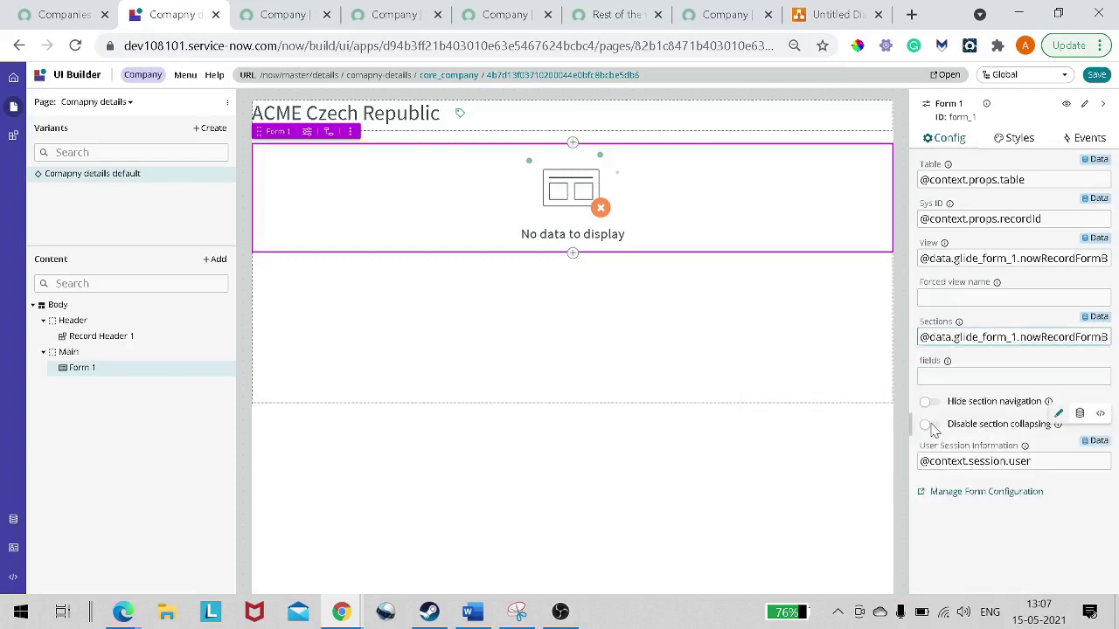
type(".")
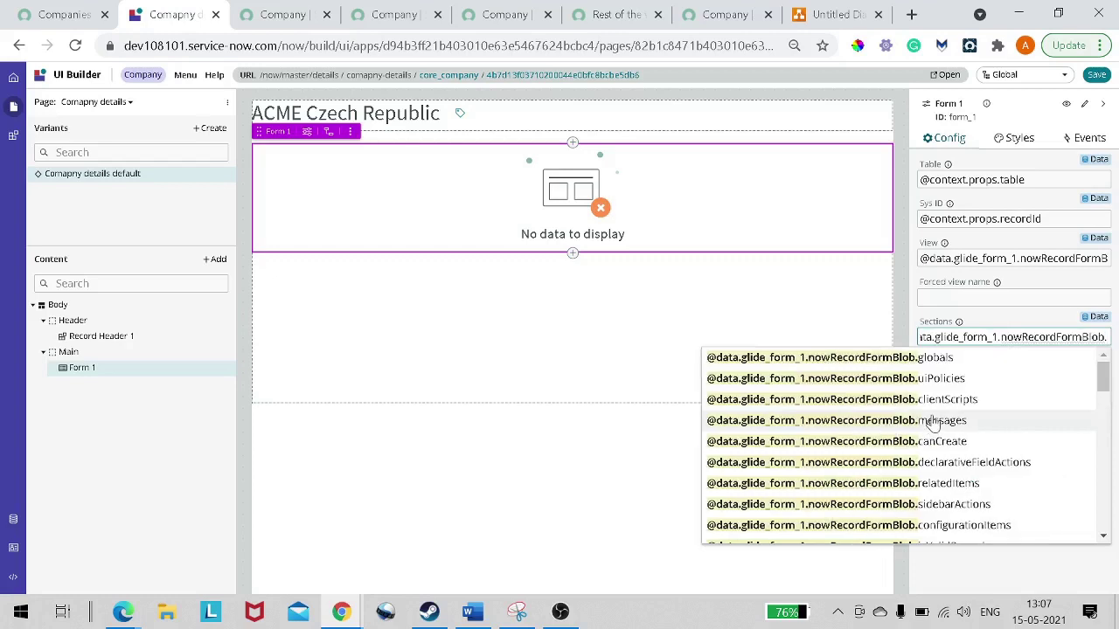
scroll(933, 422, "down", 2)
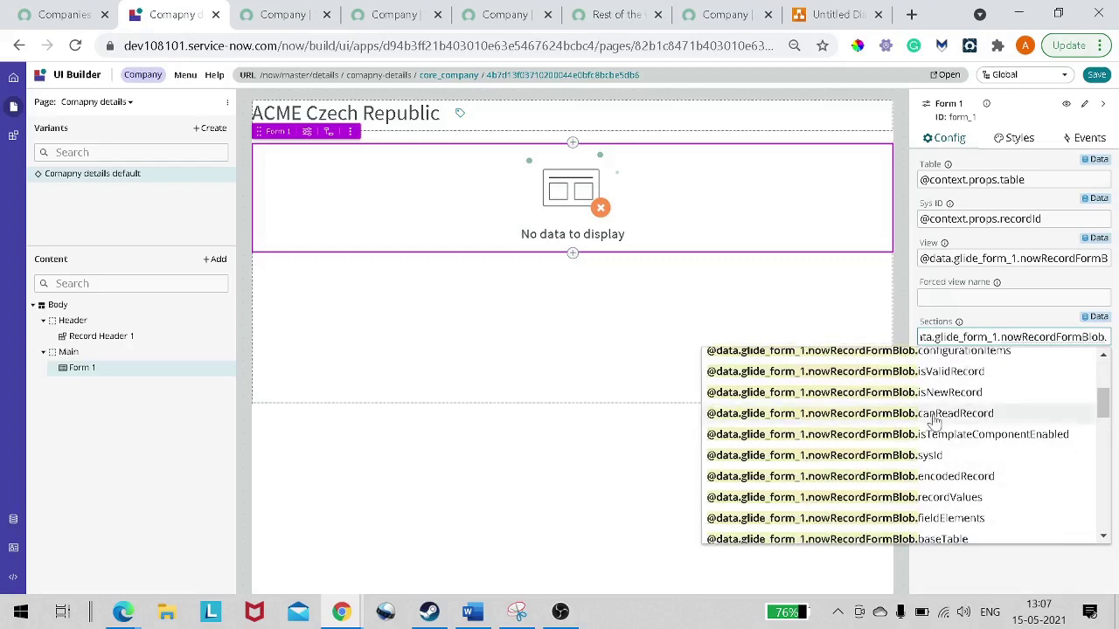
scroll(934, 422, "down", 3)
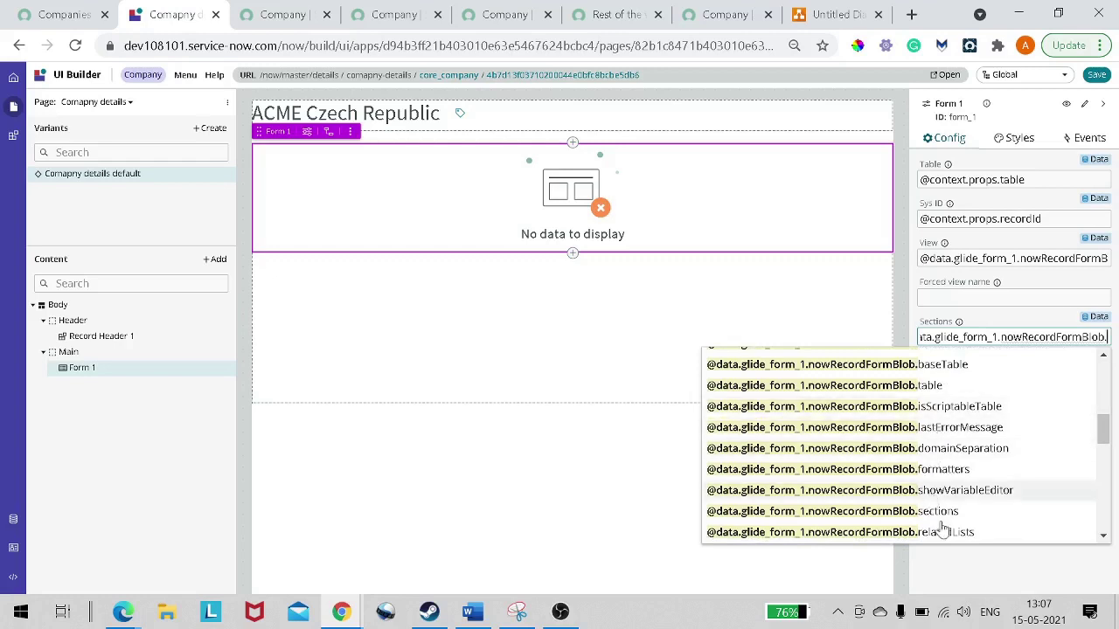
left_click(944, 512)
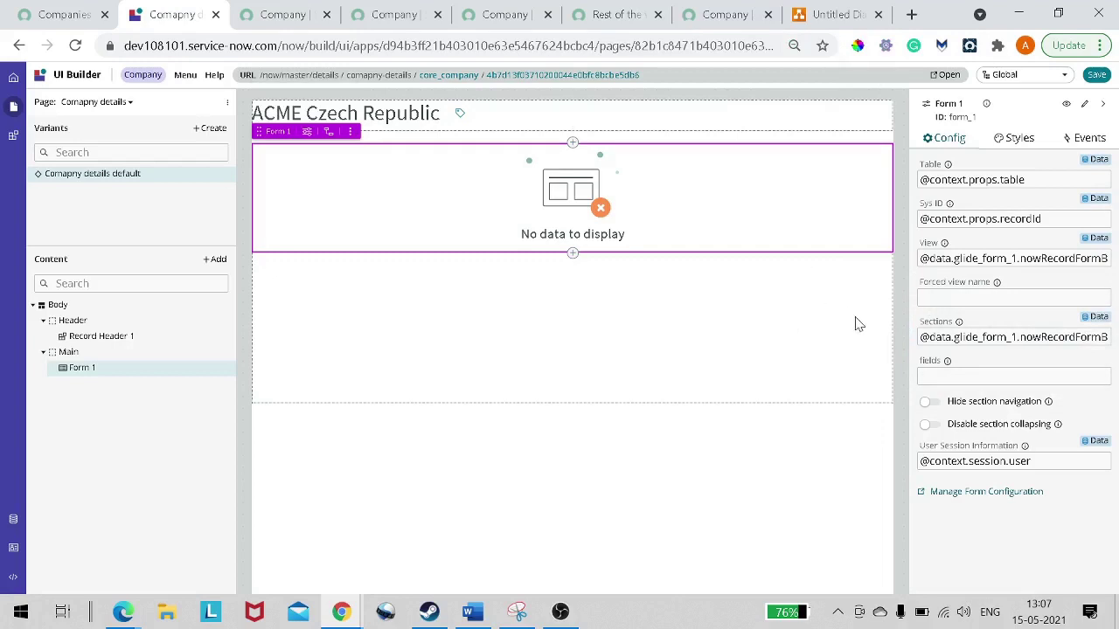
left_click(961, 374)
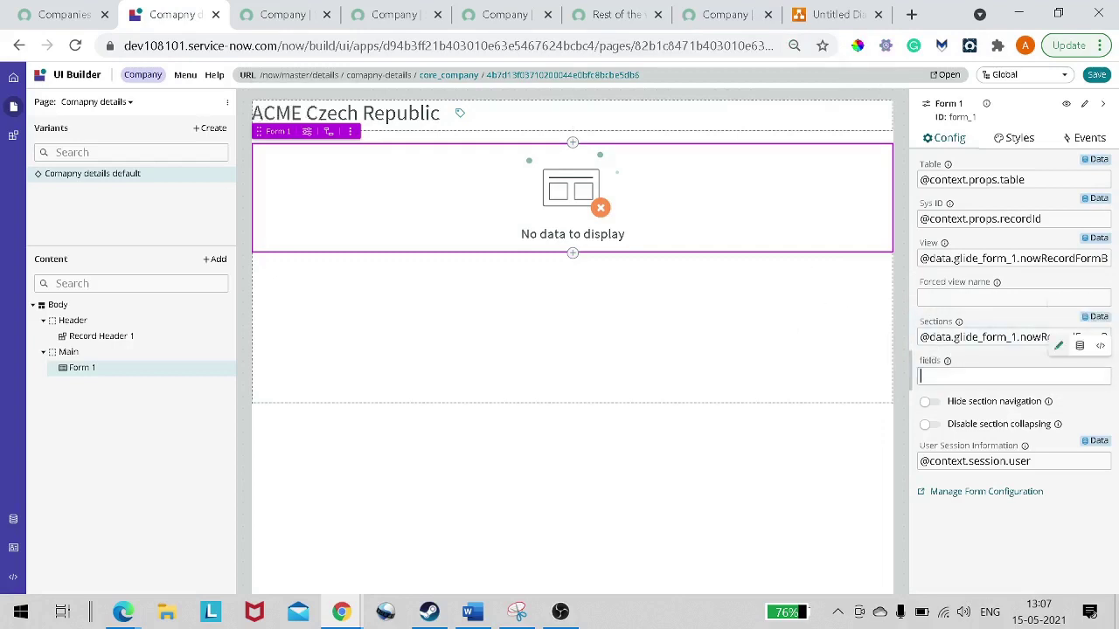
left_click(1080, 346)
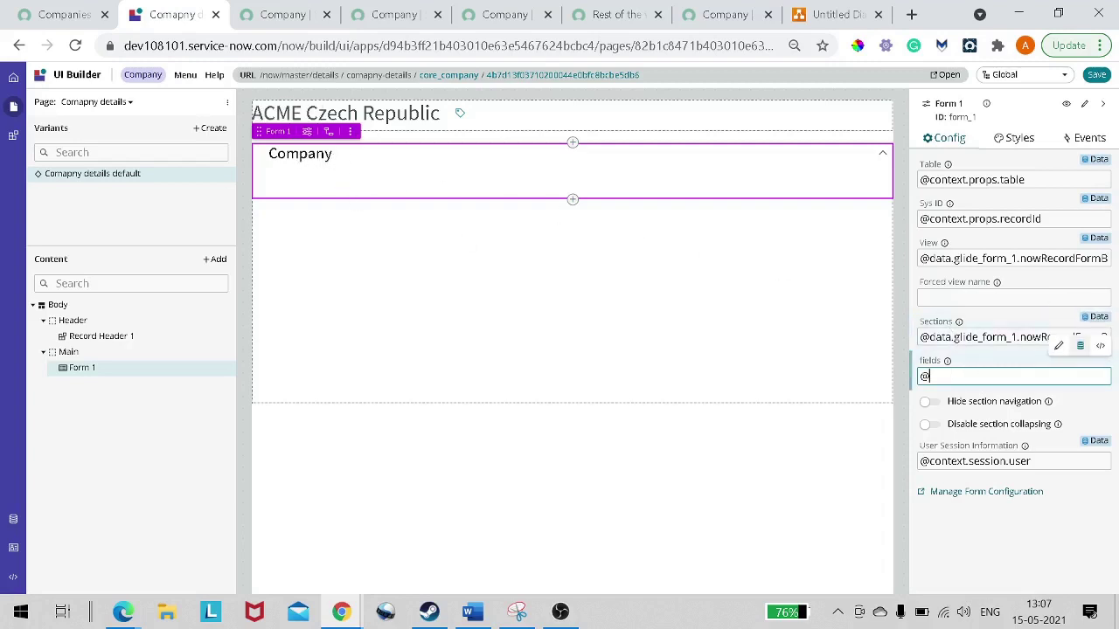
left_click(1081, 347)
left_click(1080, 347)
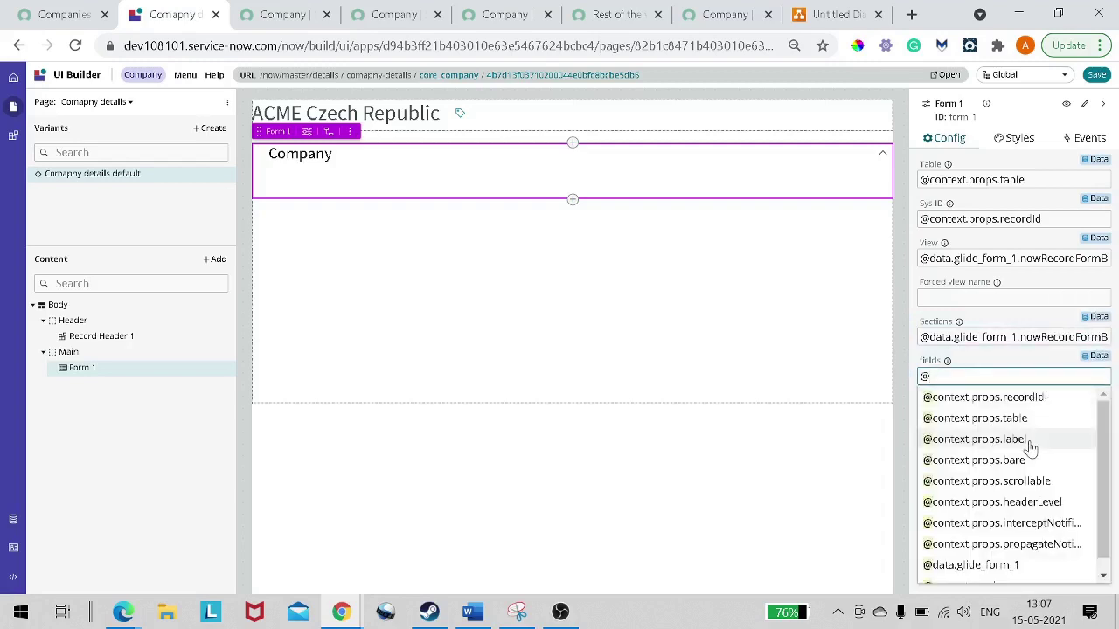
left_click(1007, 567)
type(".glide_form_1.")
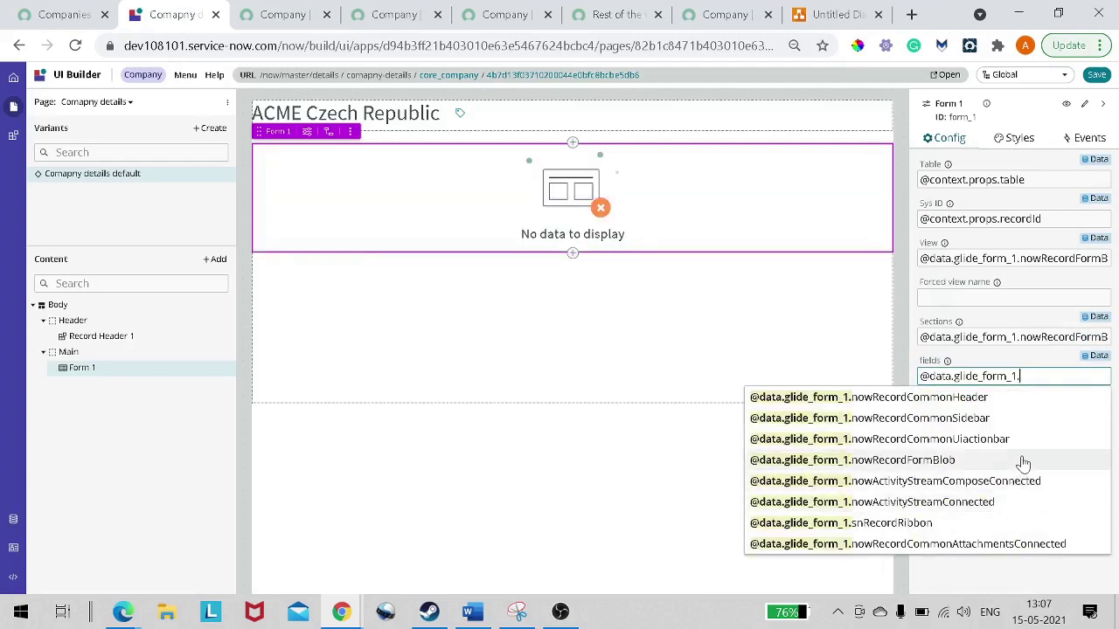
left_click(874, 460)
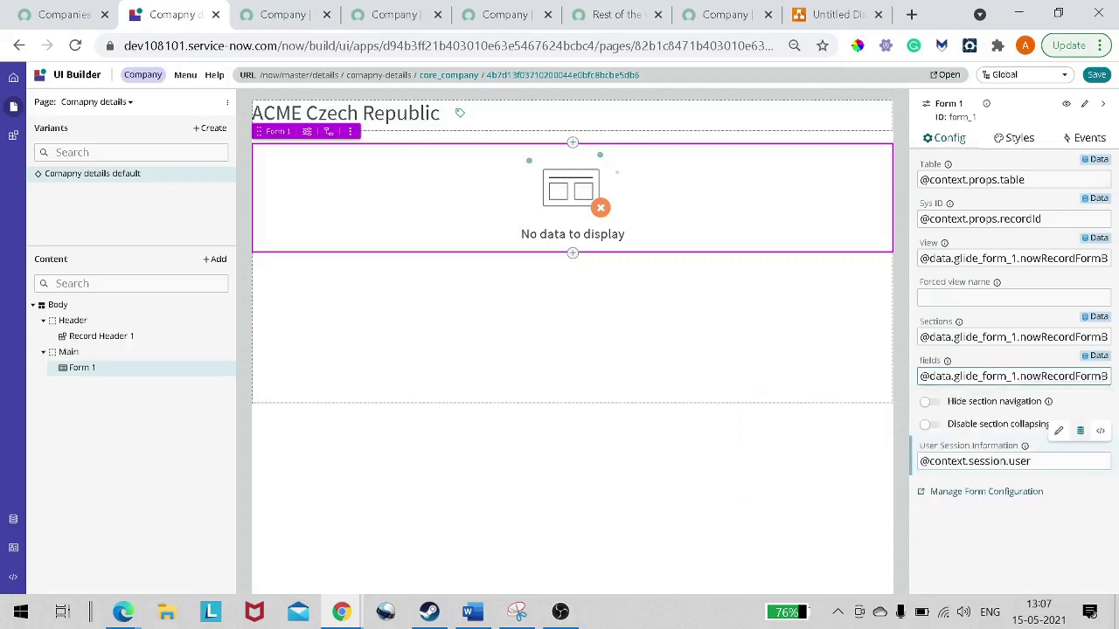
type(".")
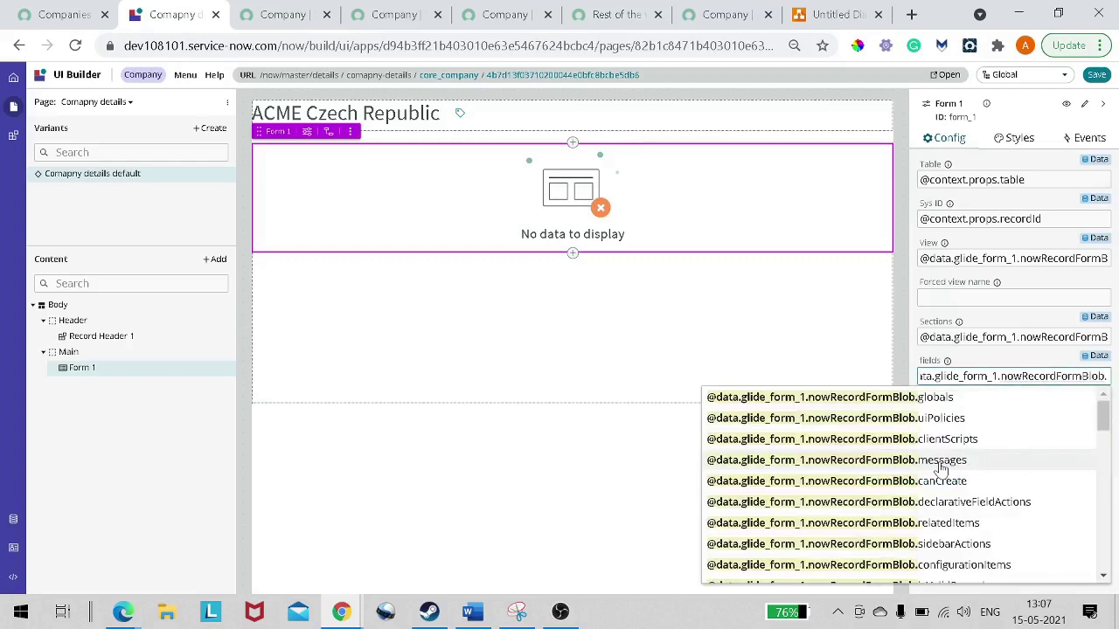
scroll(940, 469, "down", 2)
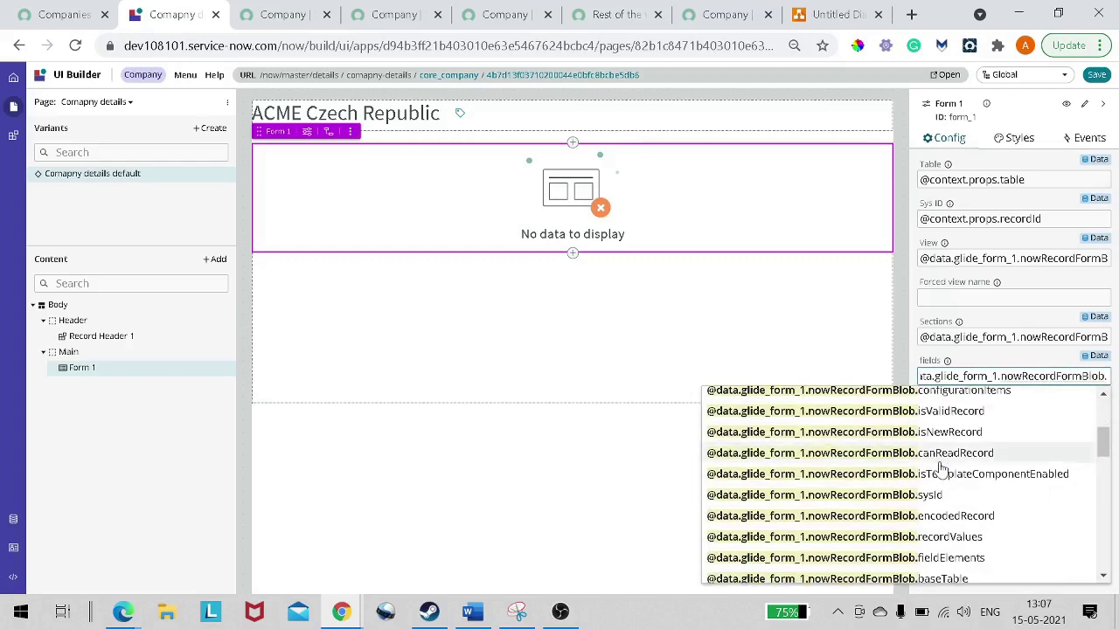
scroll(940, 469, "down", 1)
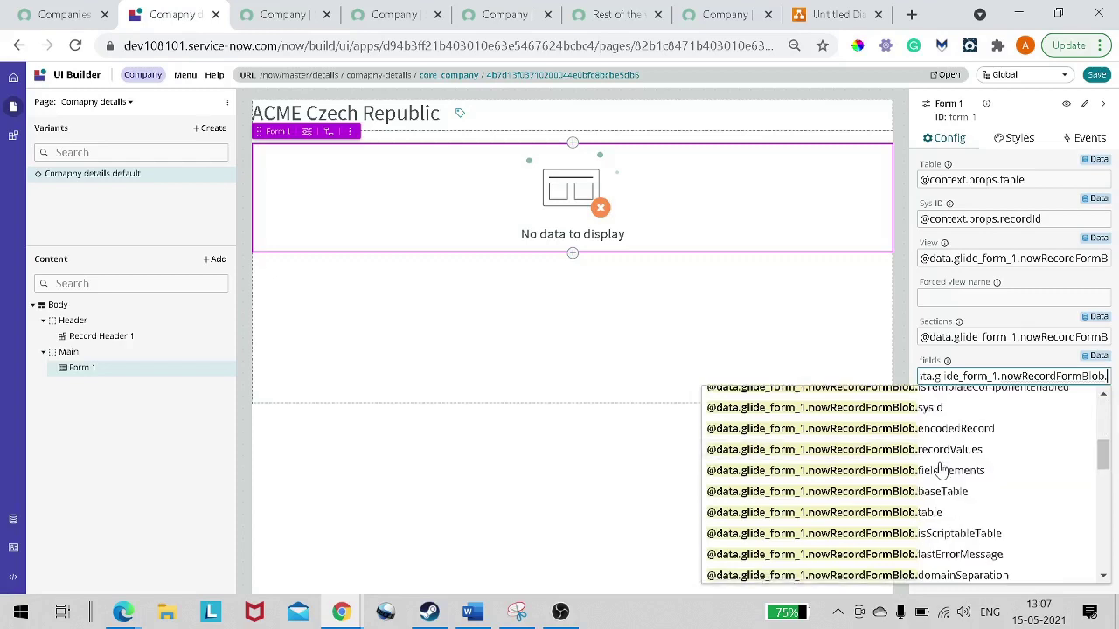
scroll(941, 469, "down", 1)
scroll(941, 470, "down", 1)
scroll(940, 469, "down", 1)
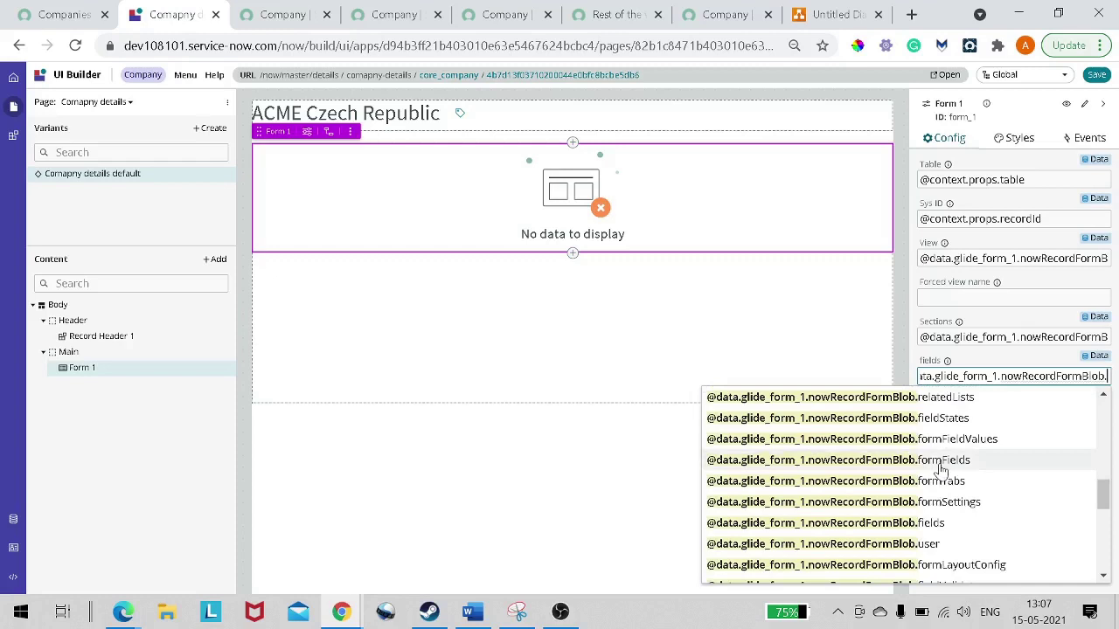
scroll(940, 469, "down", 1)
scroll(941, 469, "down", 3)
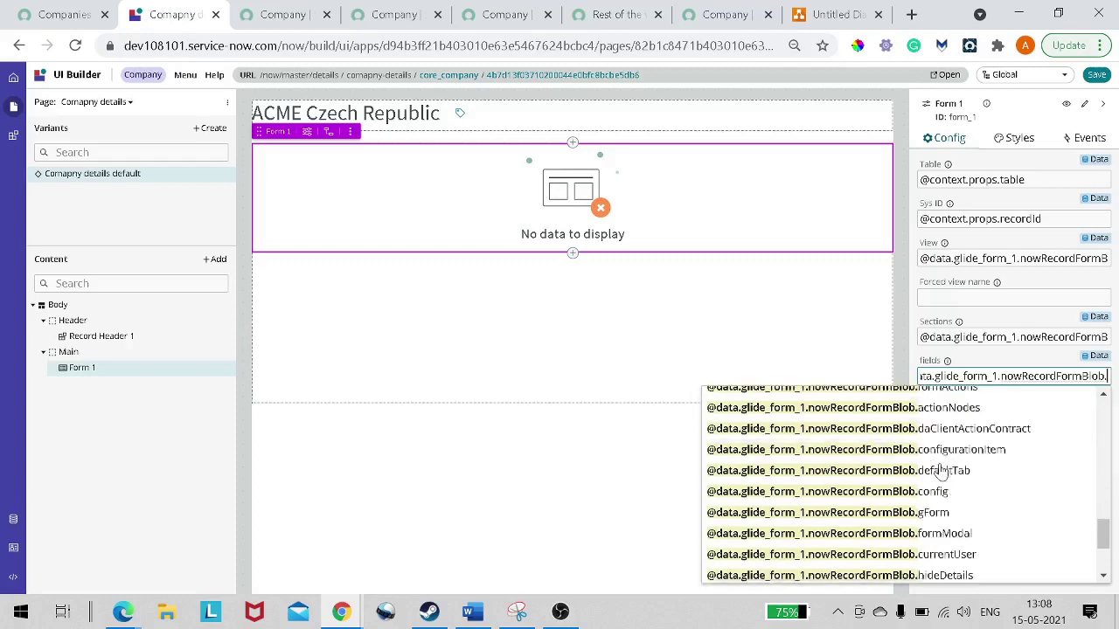
scroll(940, 471, "down", 1)
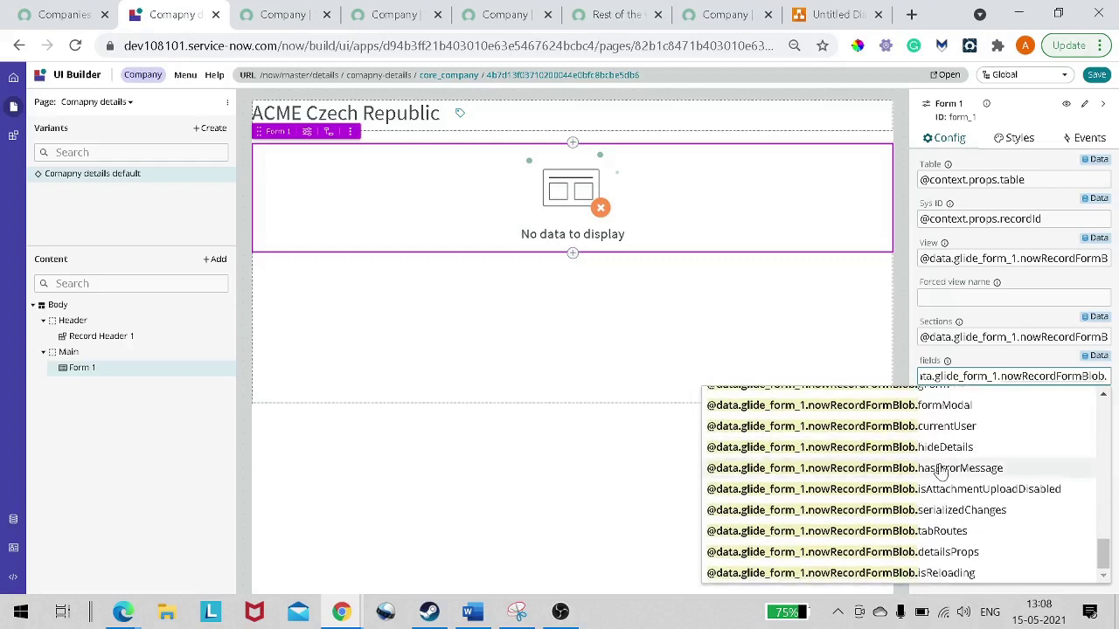
scroll(940, 471, "up", 3)
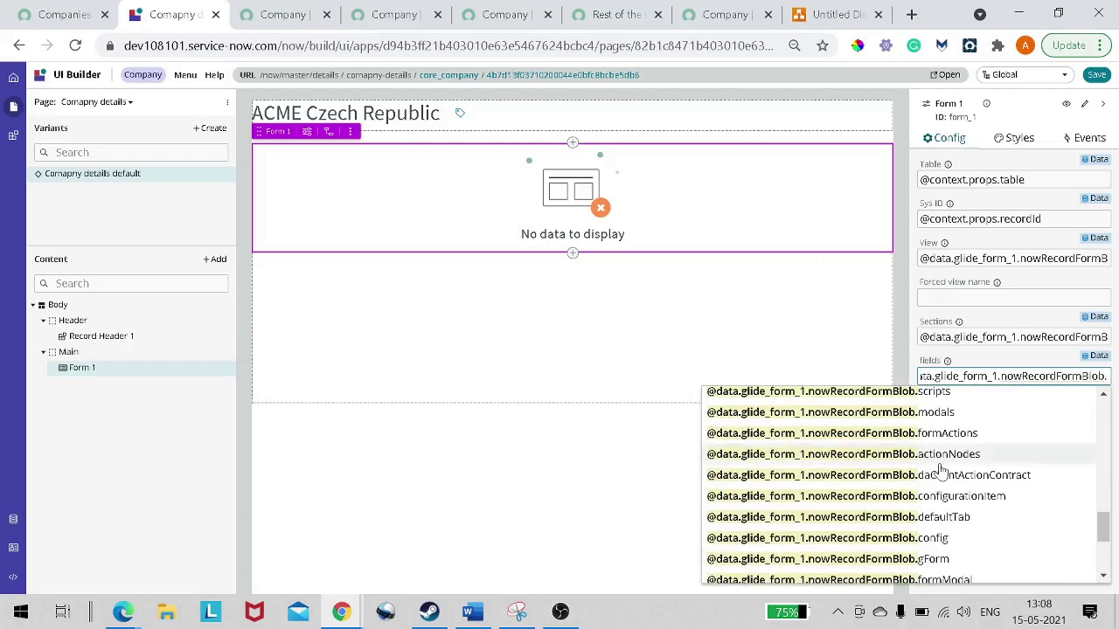
scroll(941, 471, "up", 3)
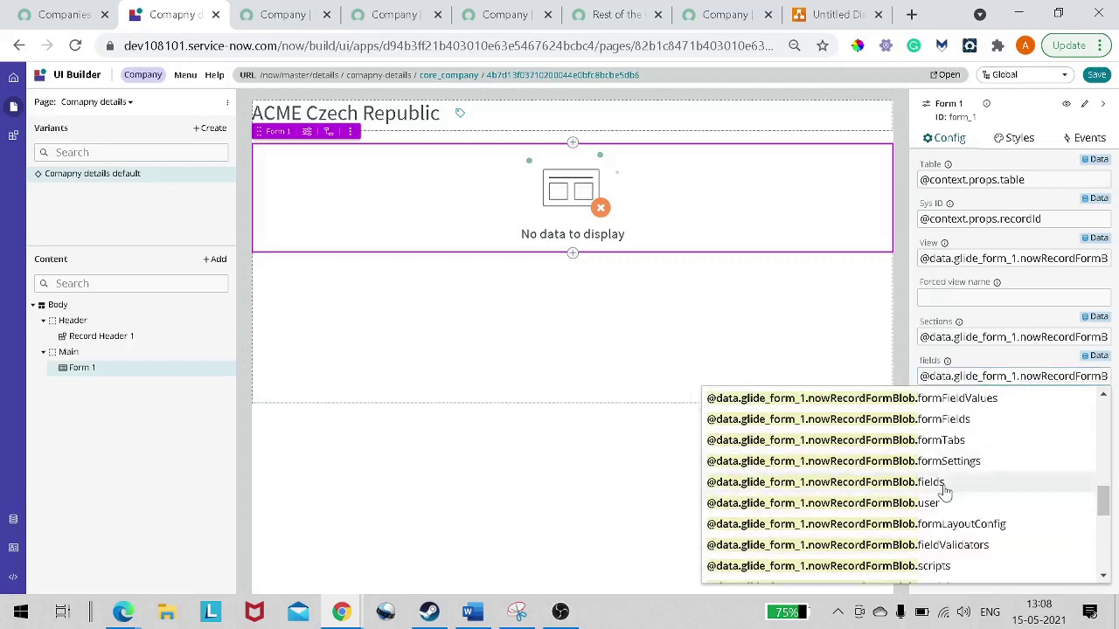
left_click(942, 482)
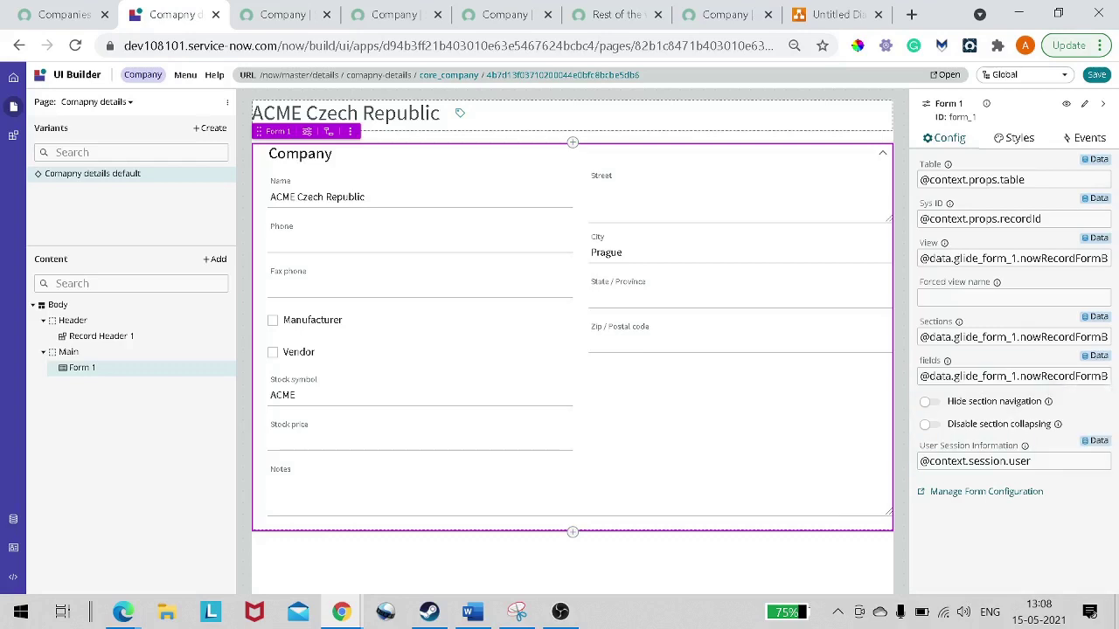
left_click(1097, 75)
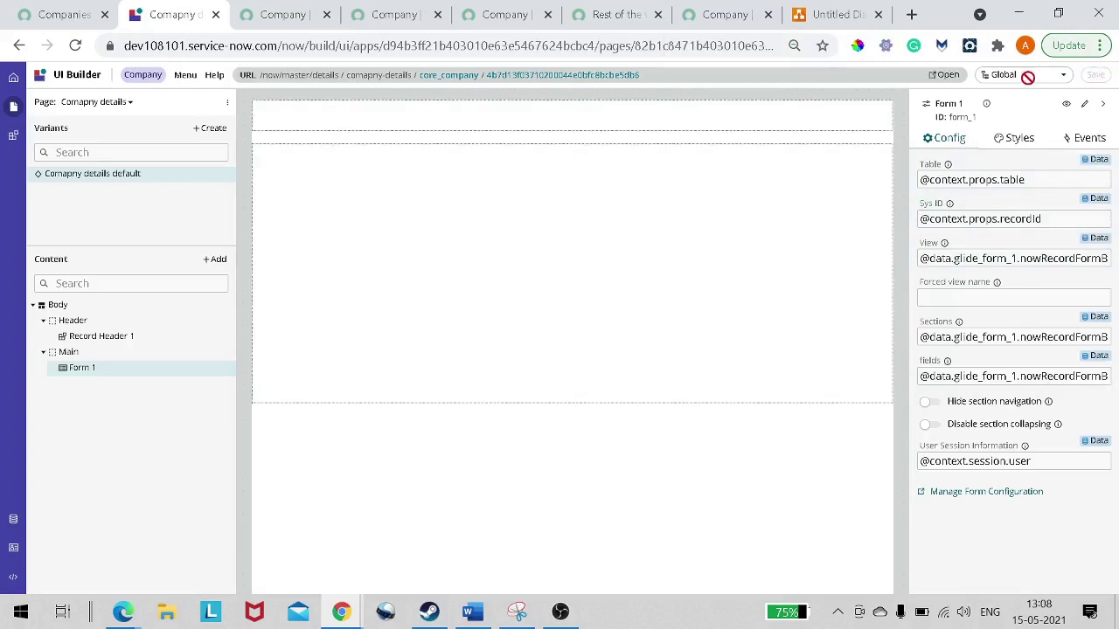
Reload the live company details page of ACME Czech Republic to check the rendered form.
left_click(287, 15)
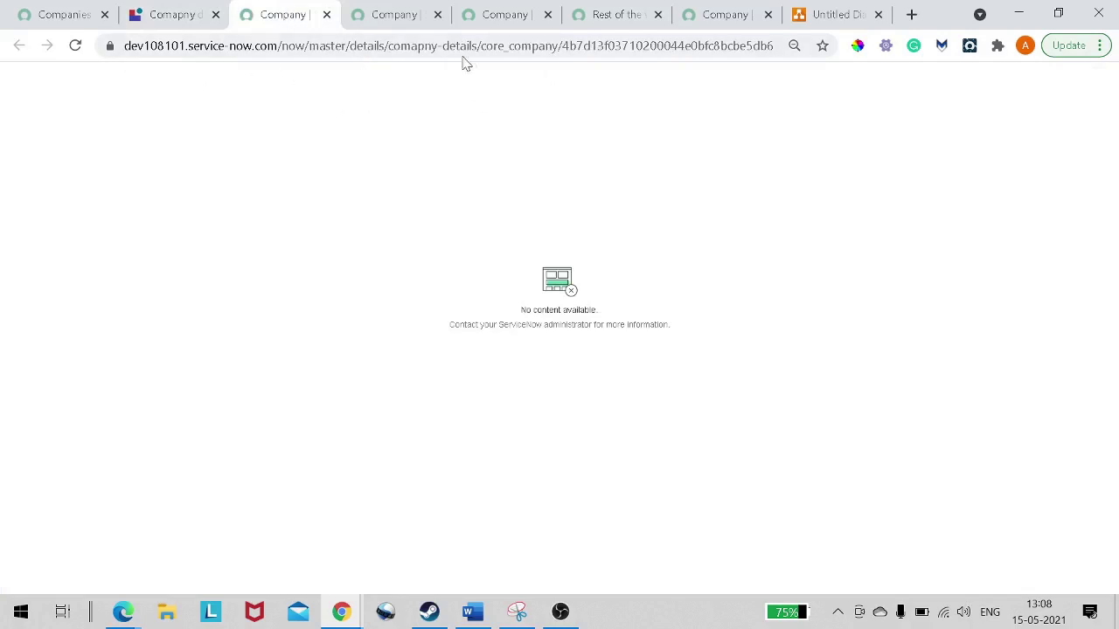
left_click(76, 46)
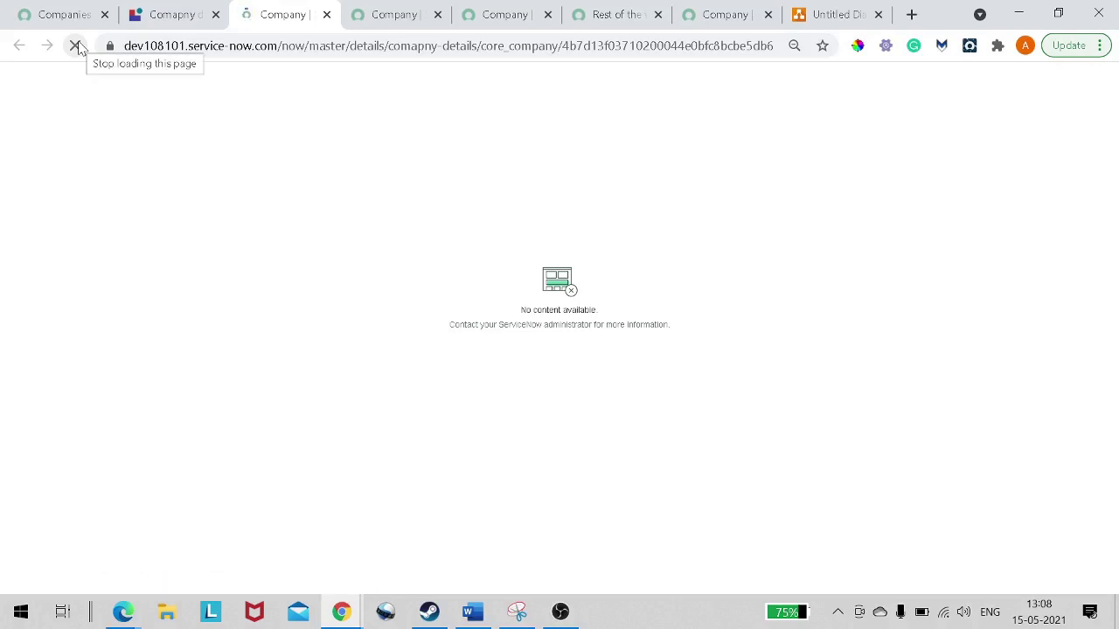
left_click(574, 624)
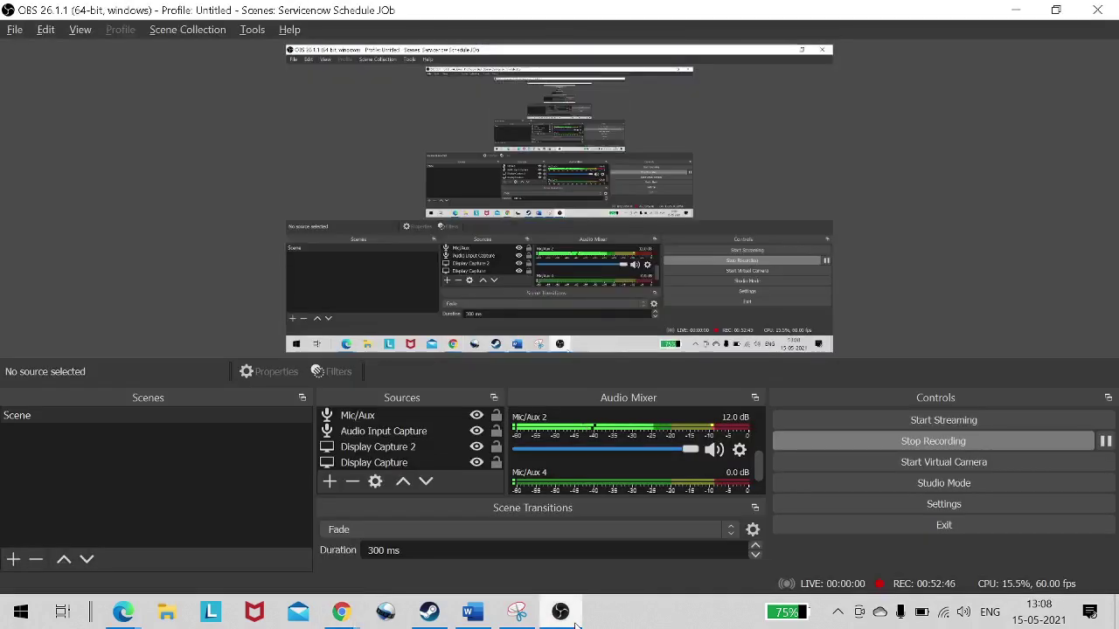
left_click(576, 626)
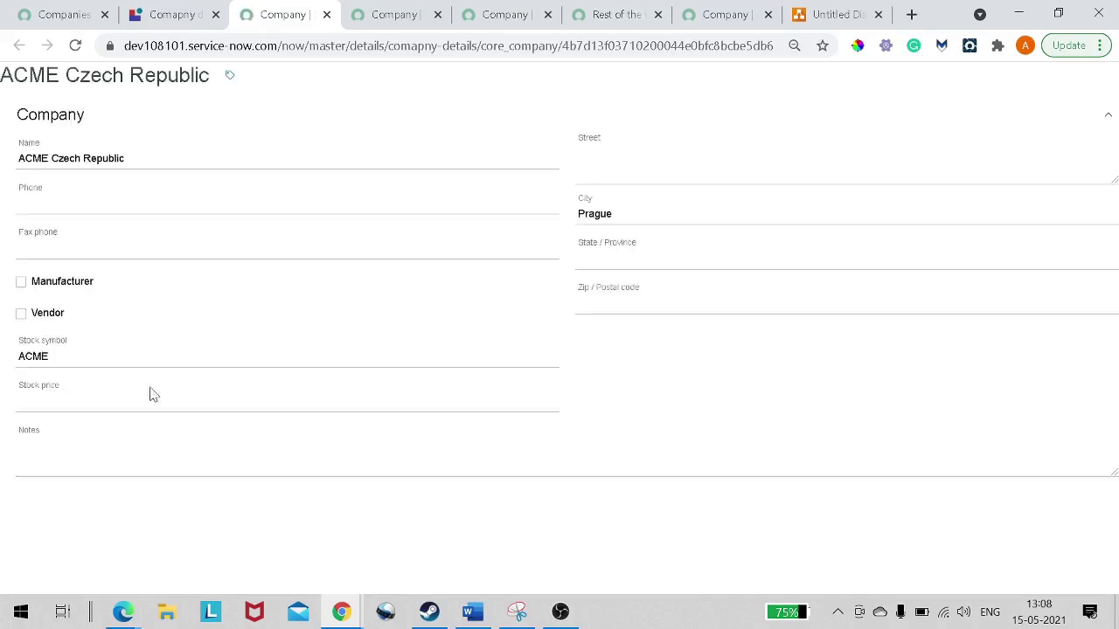
Test that the live company form is editable by entering fdfd as the Fax phone.
double_click(104, 158)
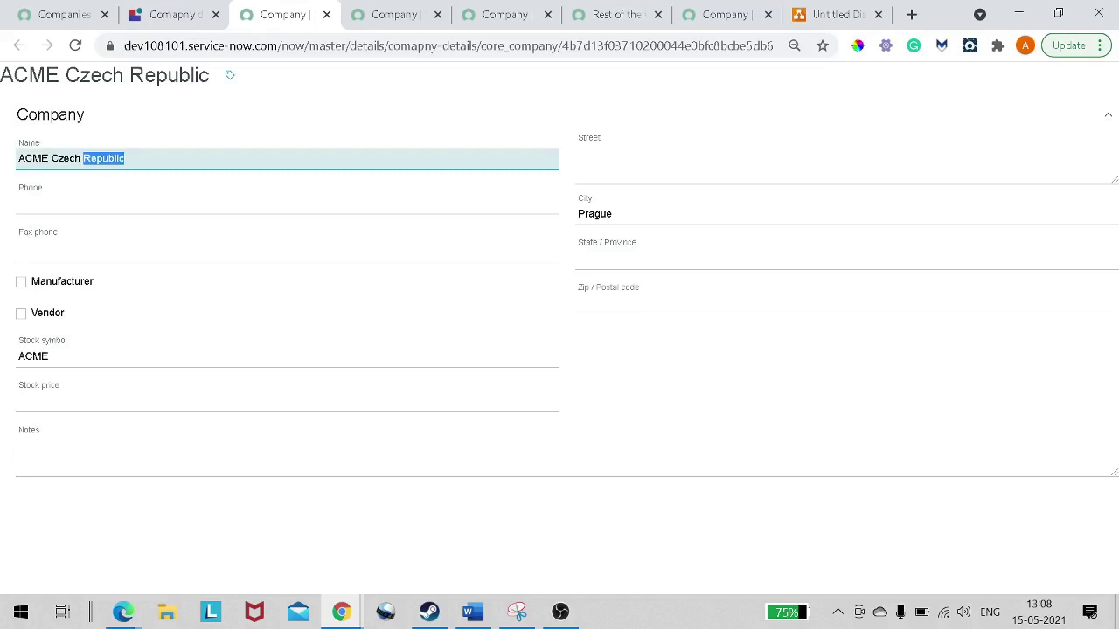
left_click(677, 210)
key("Tab")
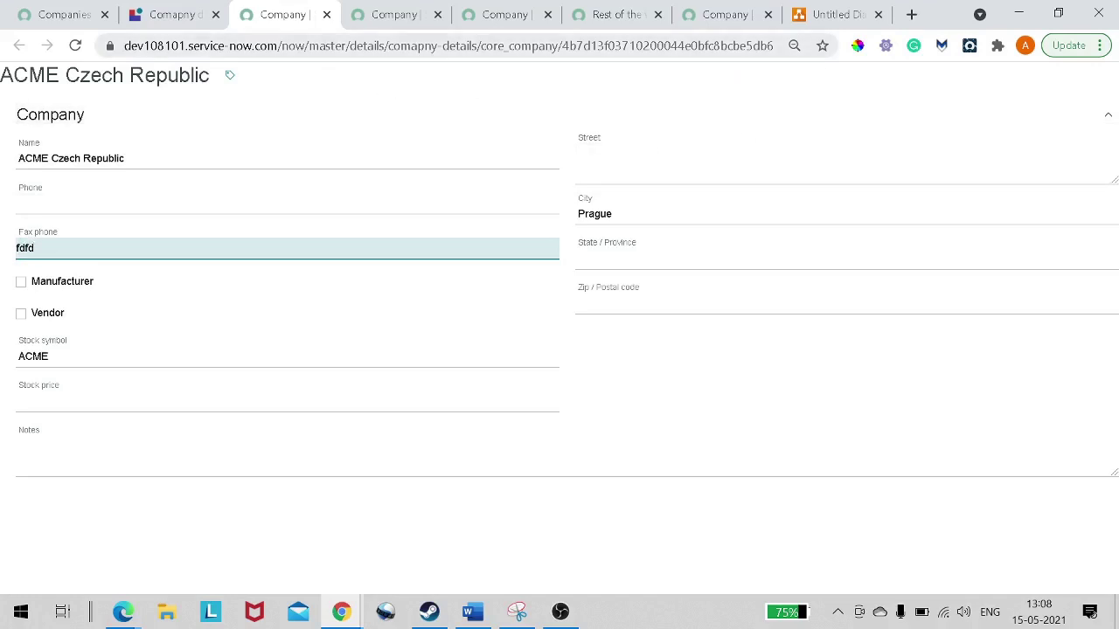
Return to UI Builder and open the Home page for editing.
left_click(183, 19)
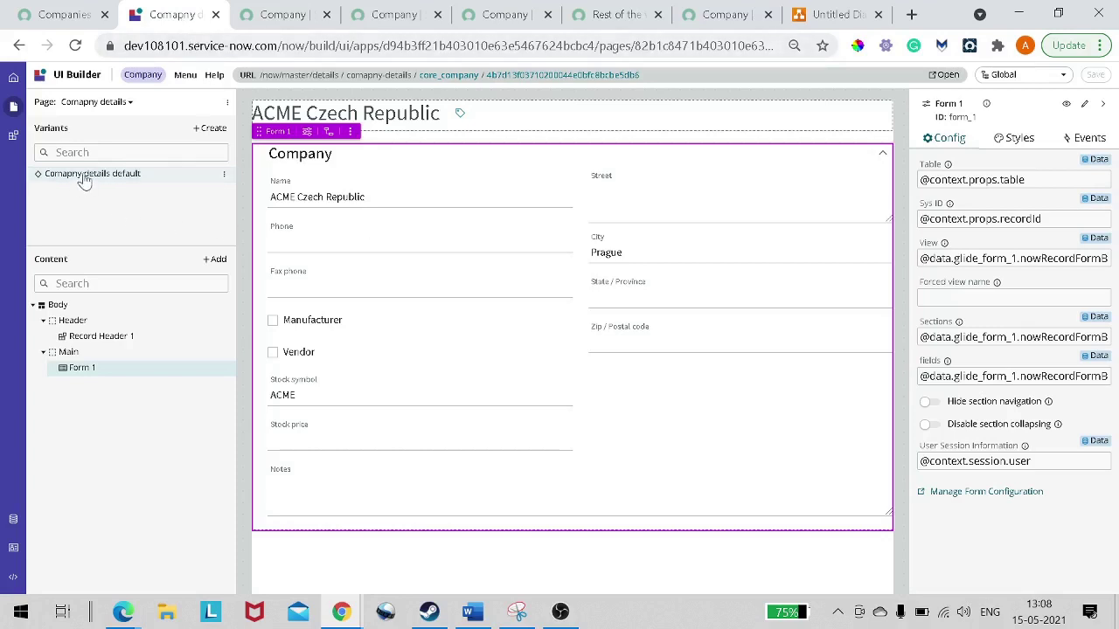
left_click(94, 105)
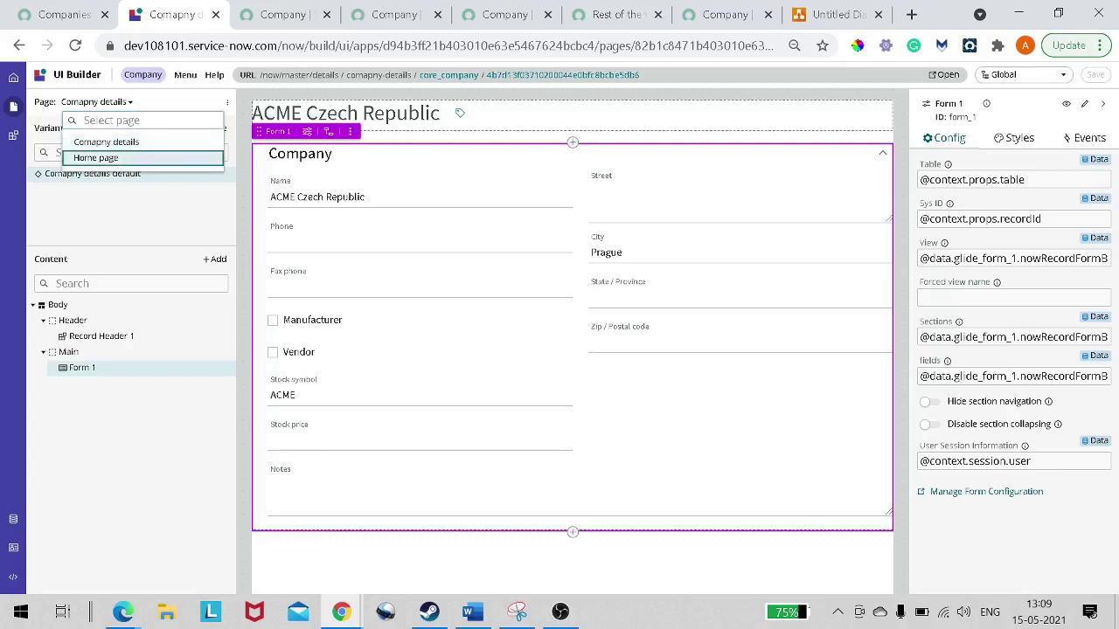
left_click(122, 162)
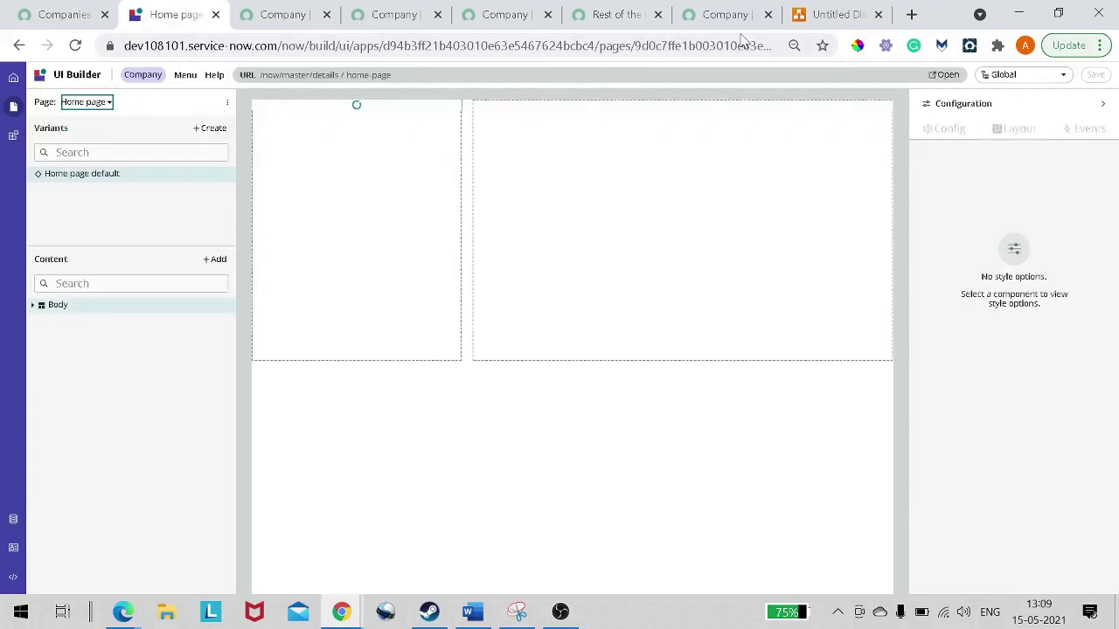
Switch to the diagrams.net page-flow diagram and move the Page 2 label above the Form box.
left_click(837, 14)
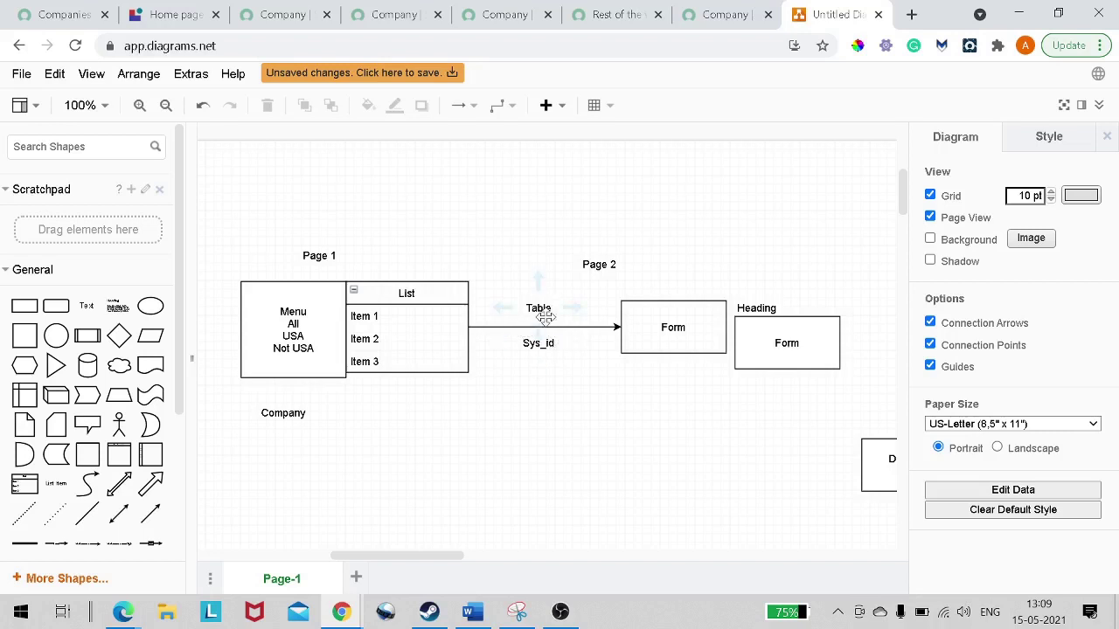
left_click_drag(609, 265, 697, 264)
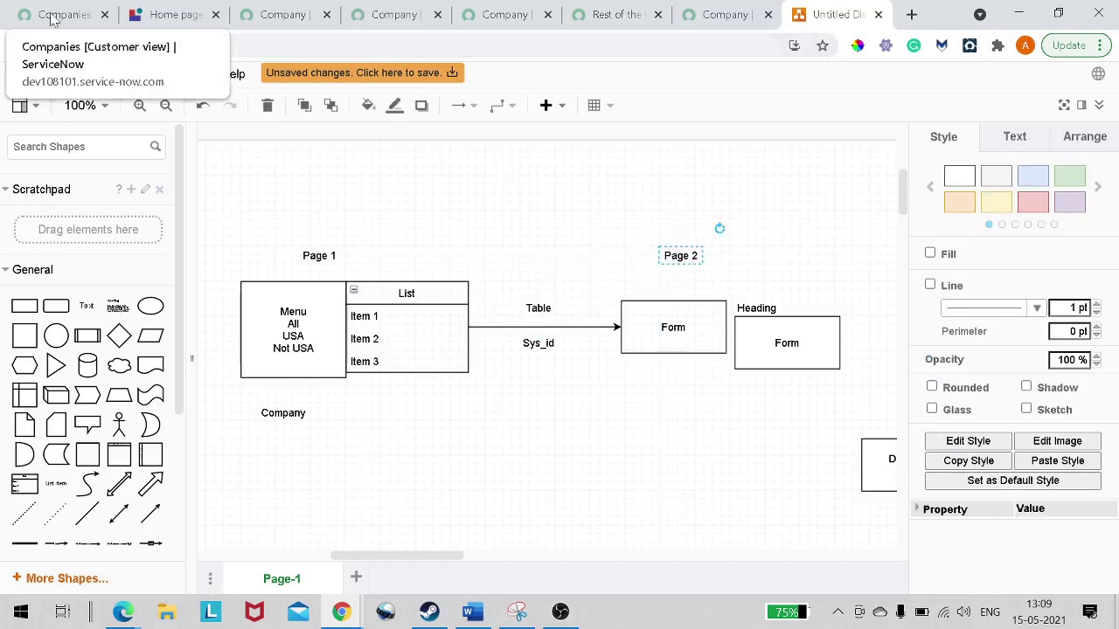
Back in UI Builder, choose the Link to destination handler for the Home page's Page ready event.
left_click(166, 15)
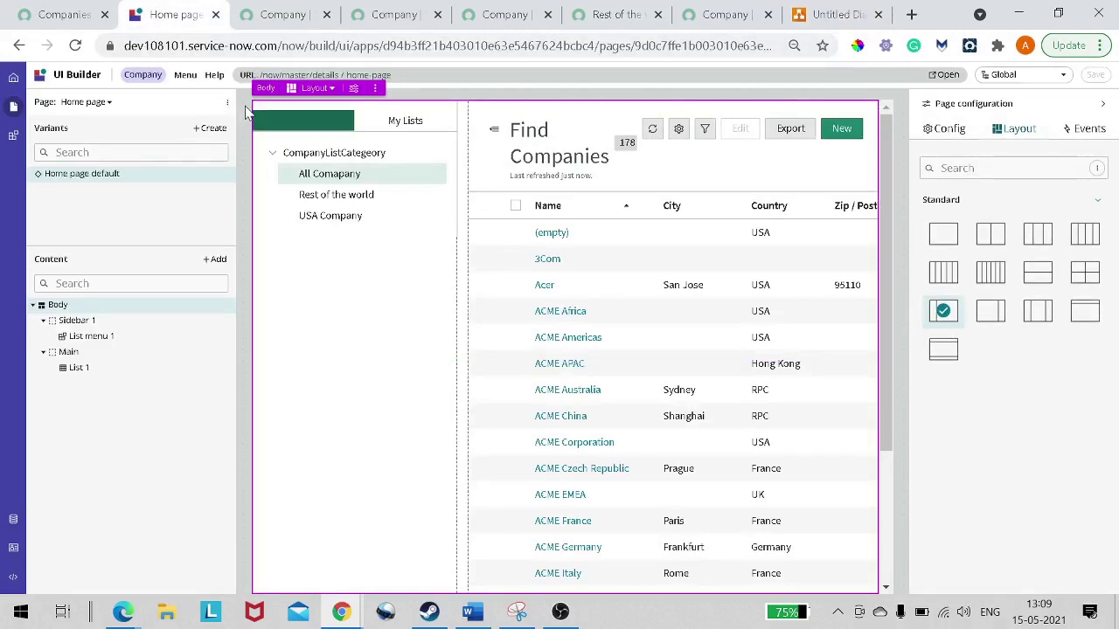
left_click(1106, 129)
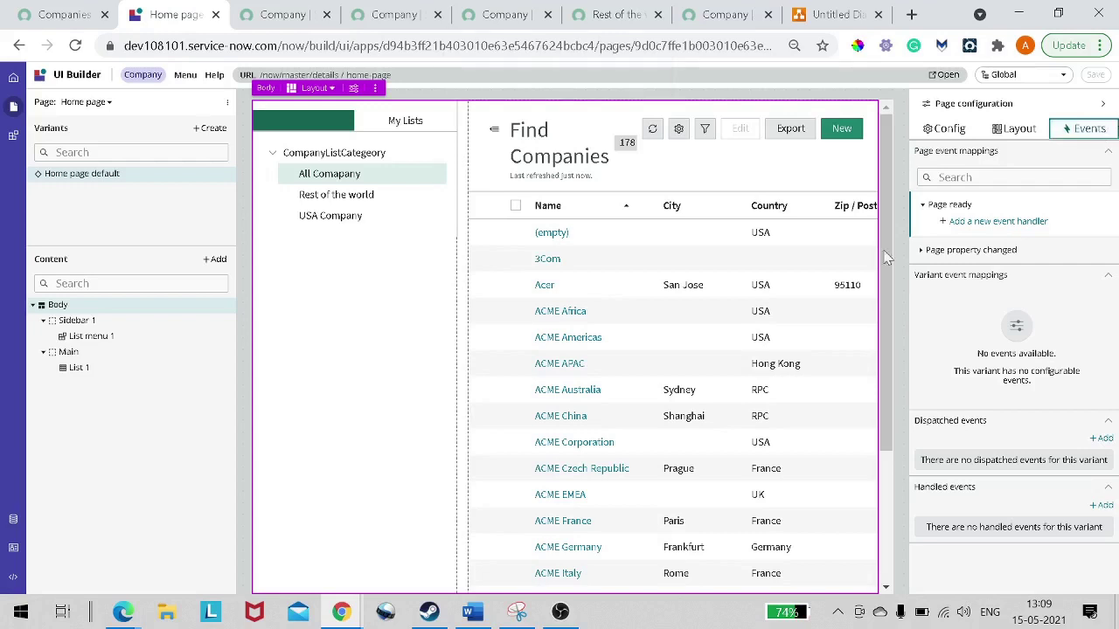
left_click(968, 225)
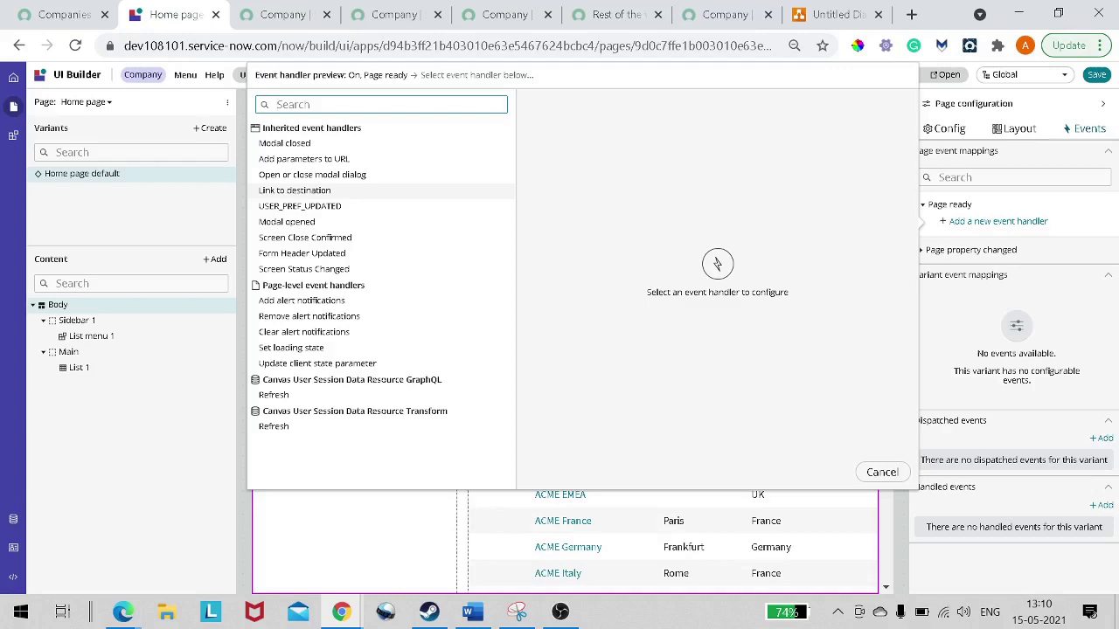
left_click(294, 190)
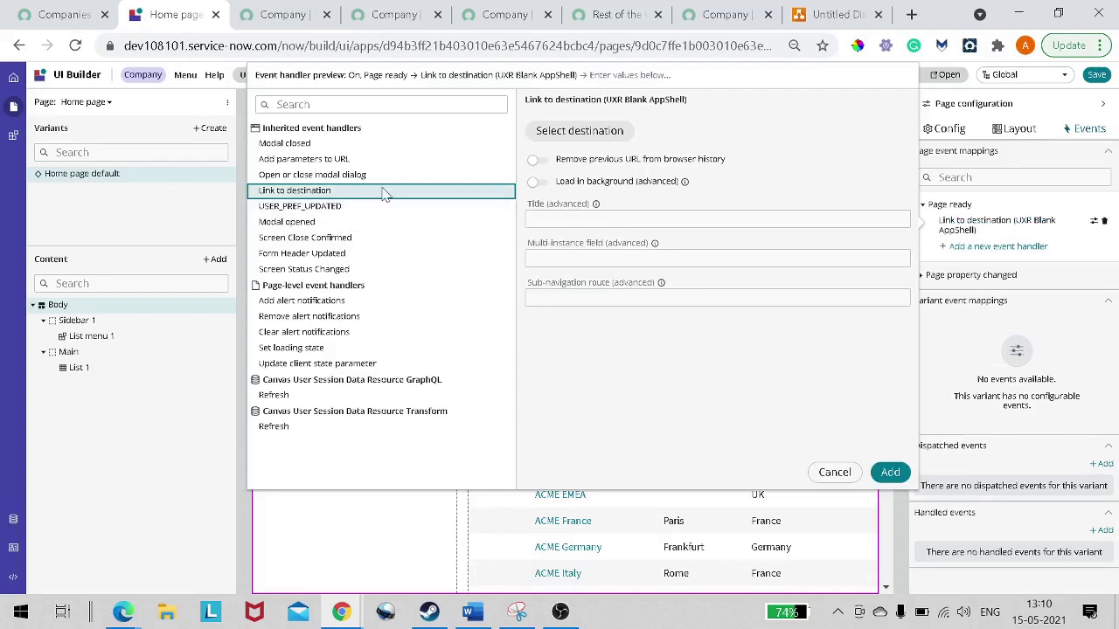
Title the Link to destination handler "Route to company details" and add it to the Page ready event.
left_click(716, 219)
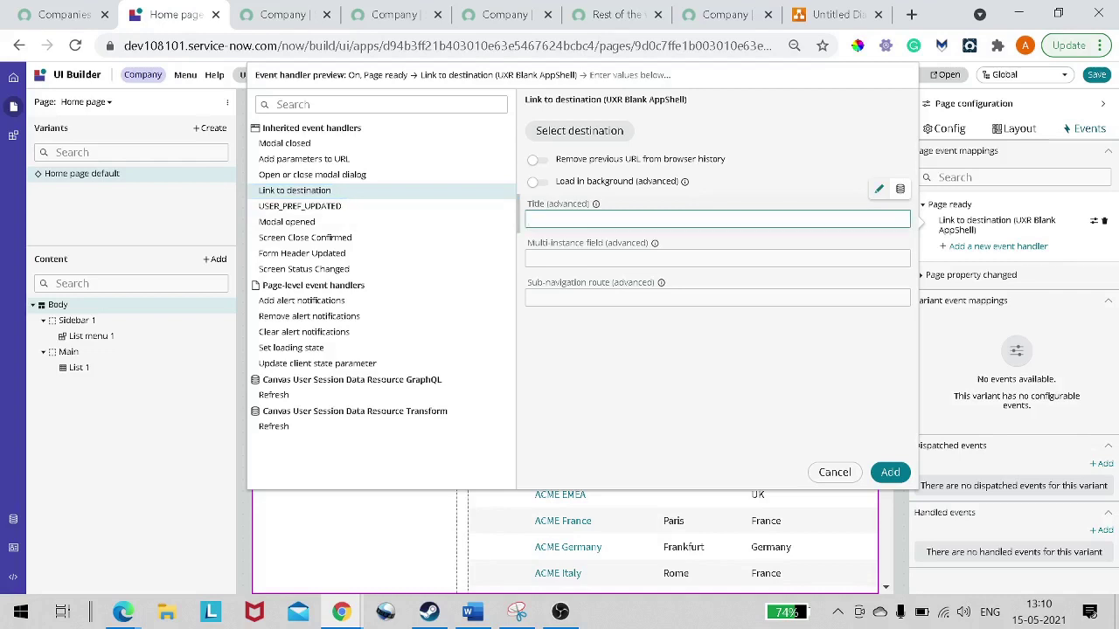
type("Route to Company details")
left_click(580, 219)
key("BackSpace")
type("c")
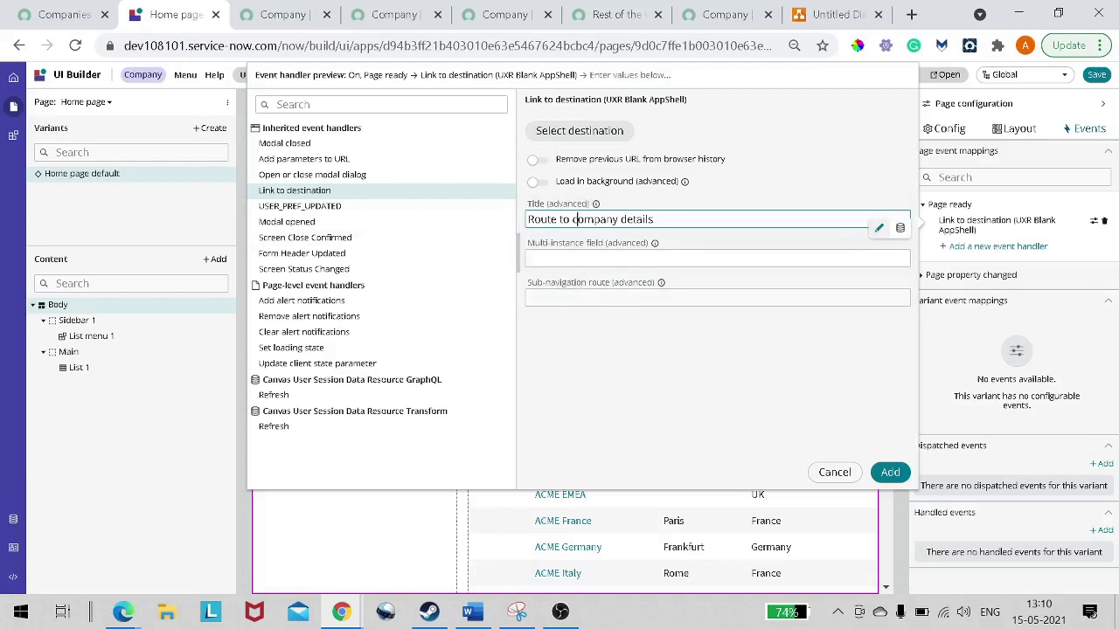
left_click(892, 472)
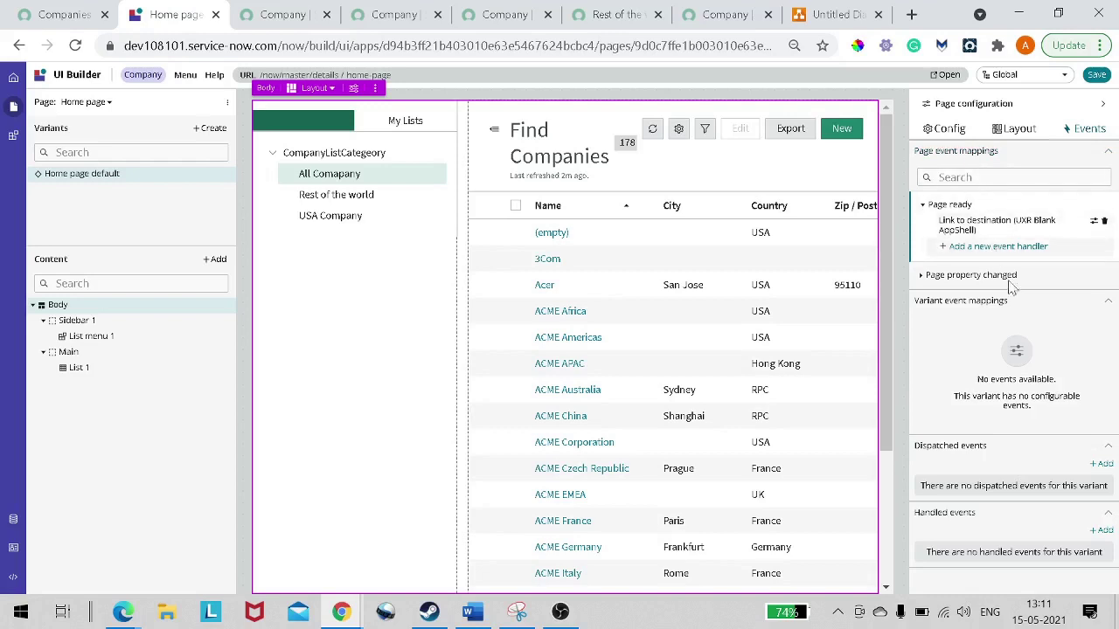
left_click(1089, 129)
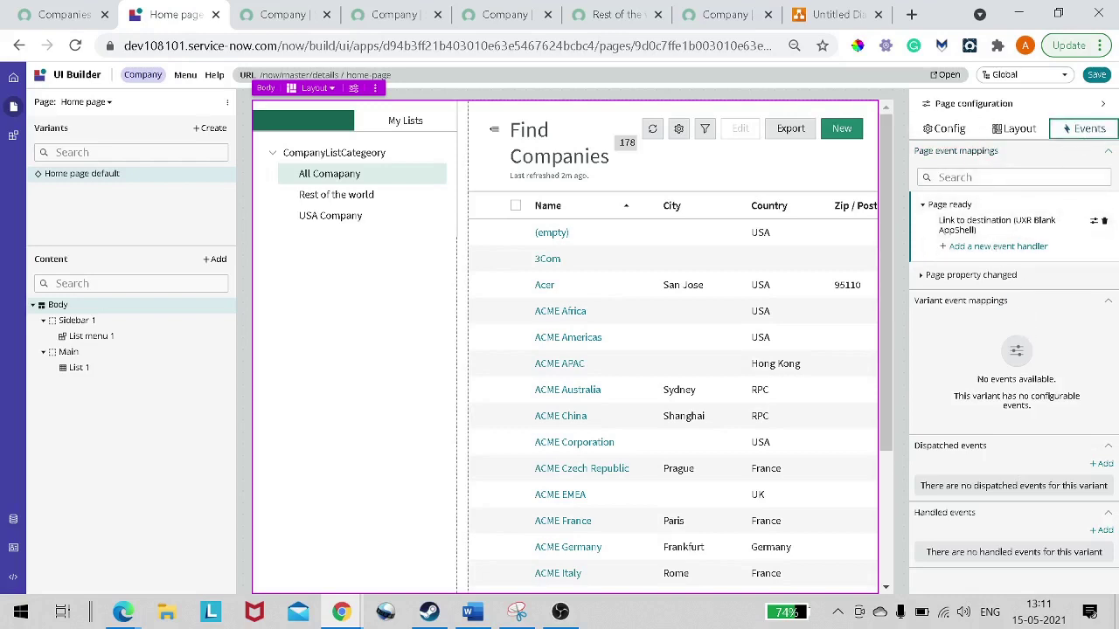
key("Tab")
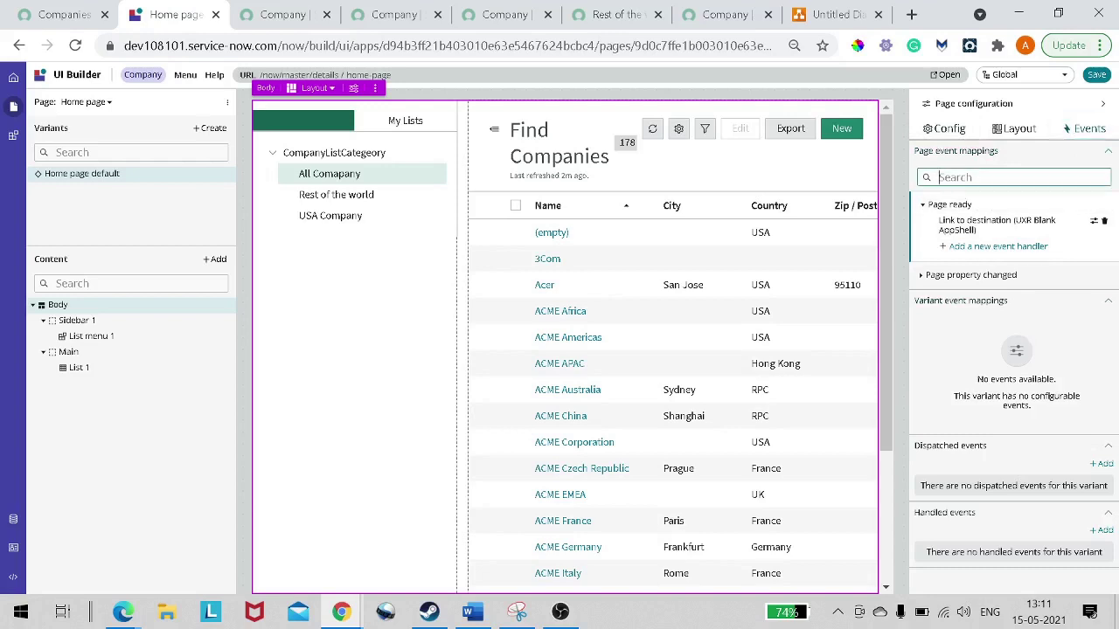
Search the Home page's page event mappings for "com", and clear the search.
type("c")
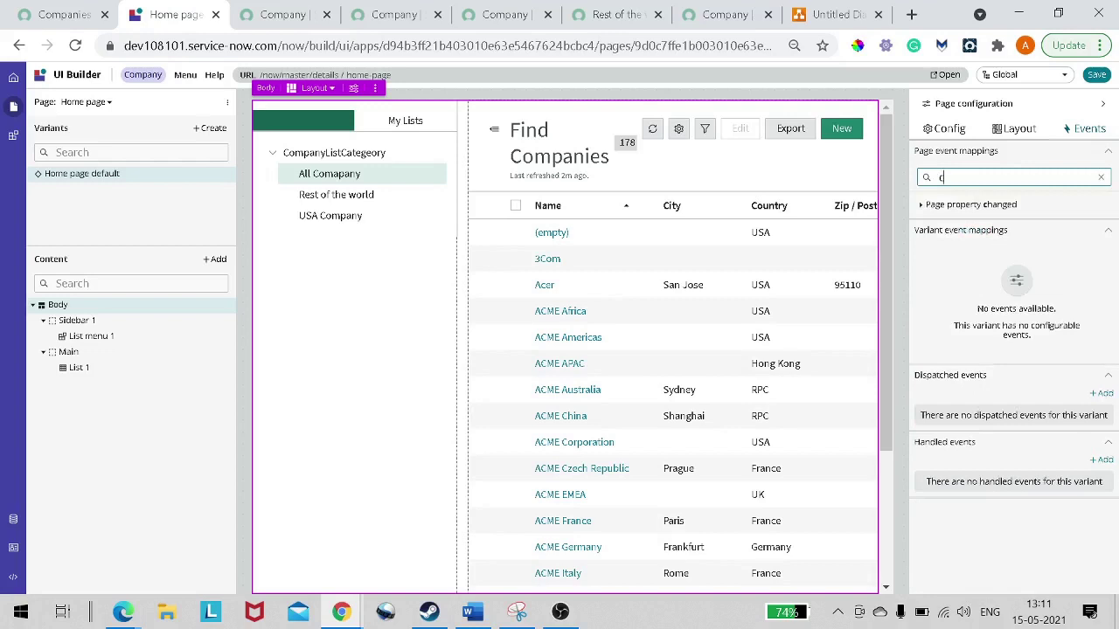
type("om")
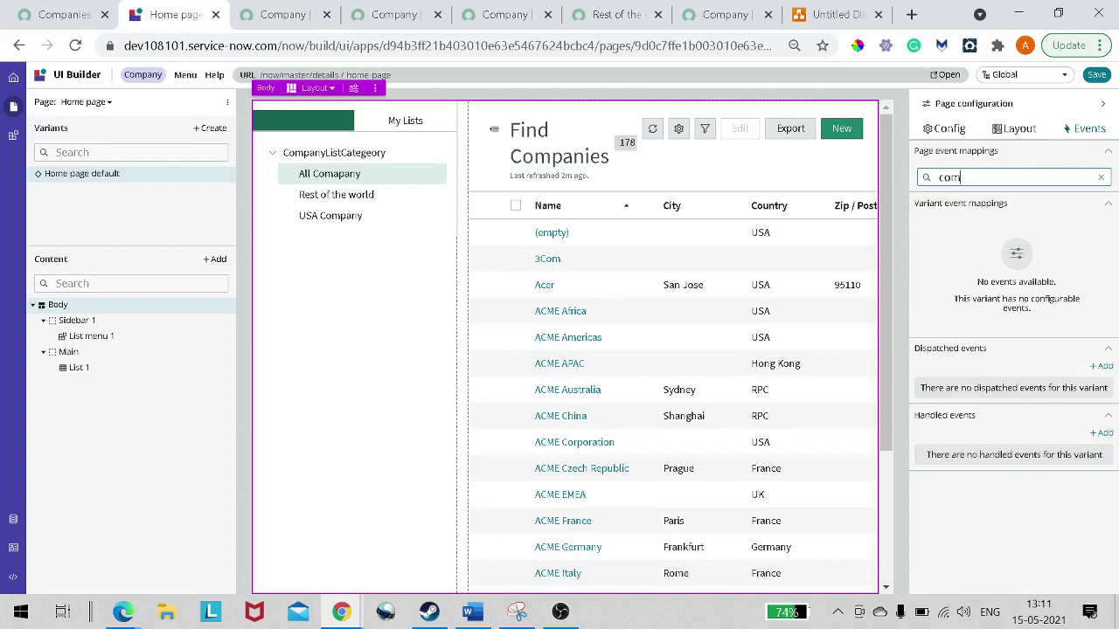
key("BackSpace")
key("BackSpace")
key("BackSpace")
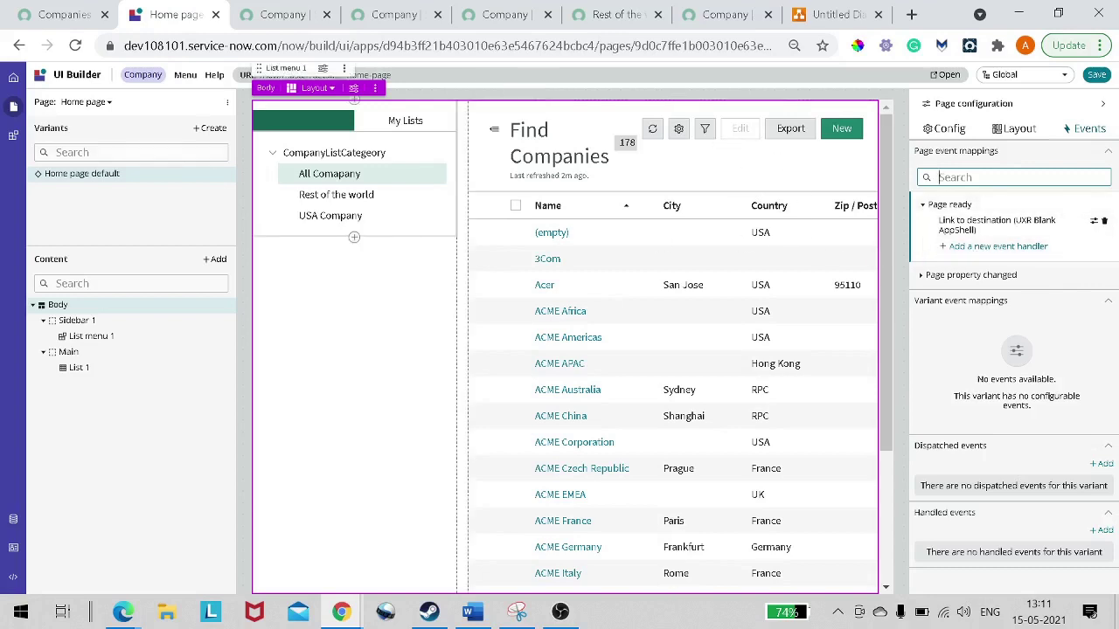
Choose the Link to destination handler for the Row Clicked event of List 1.
left_click(90, 371)
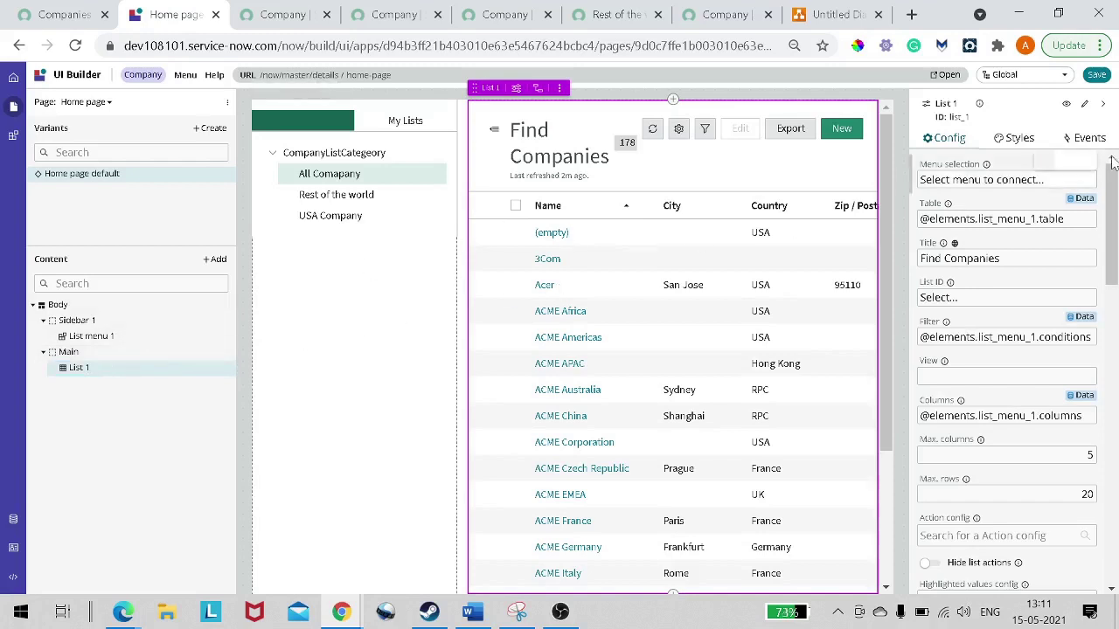
left_click(1078, 138)
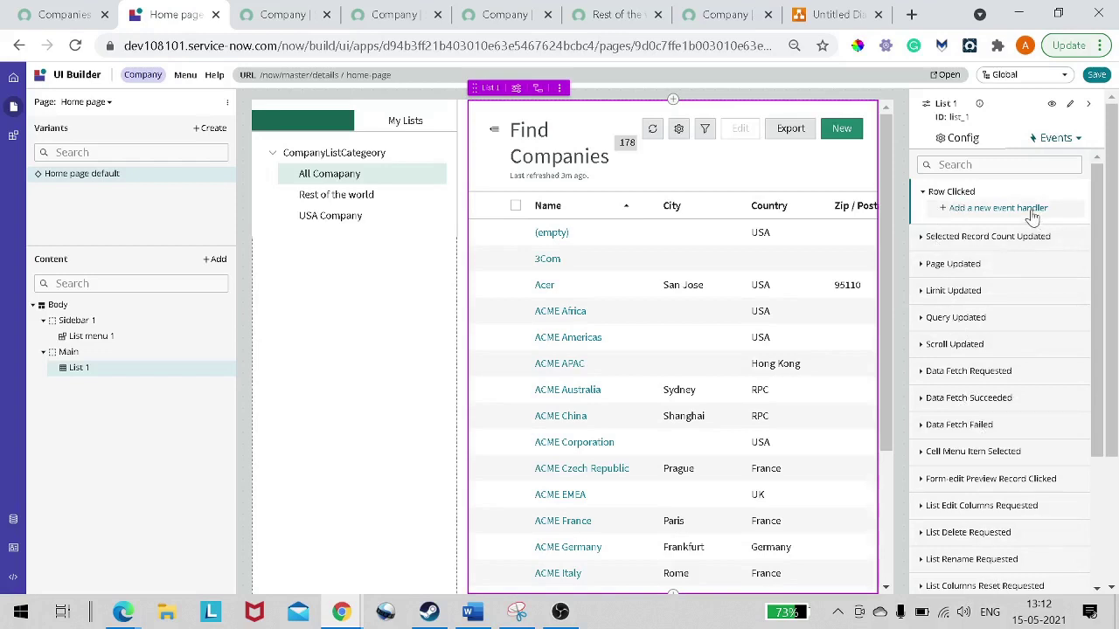
left_click(1003, 210)
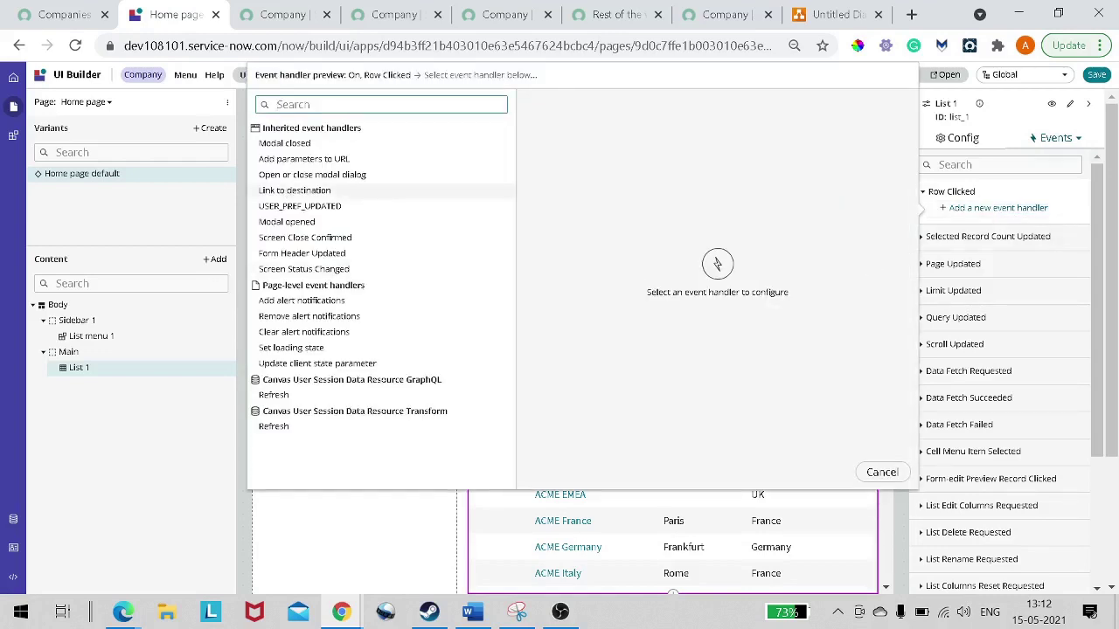
left_click(294, 190)
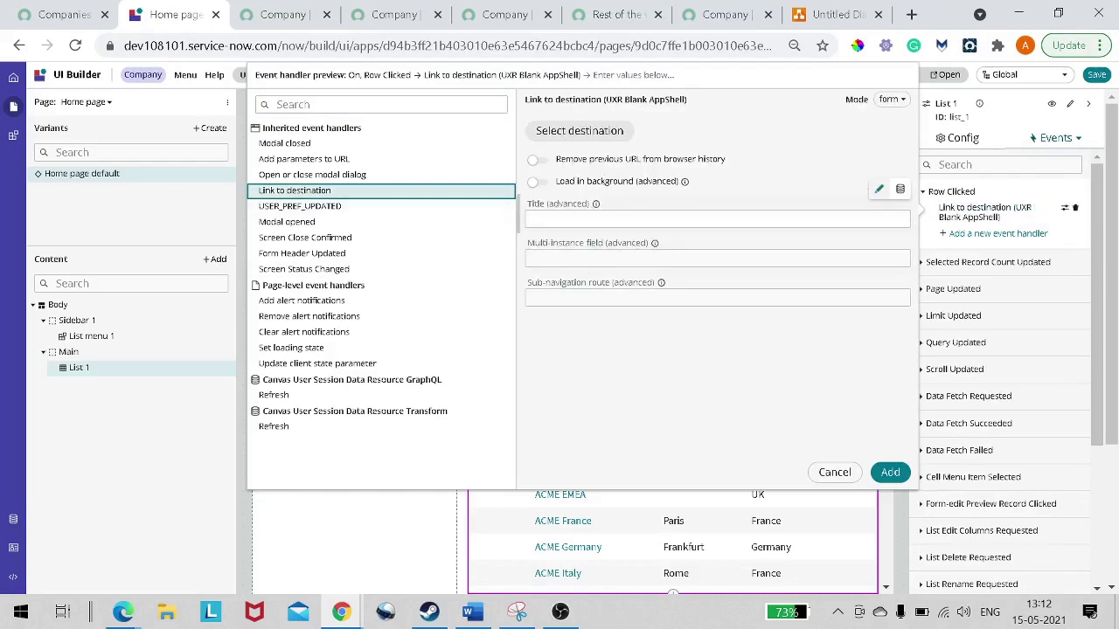
Title the Row Clicked handler "CompanyDetails", add it to the event and save the Home page.
left_click(528, 219)
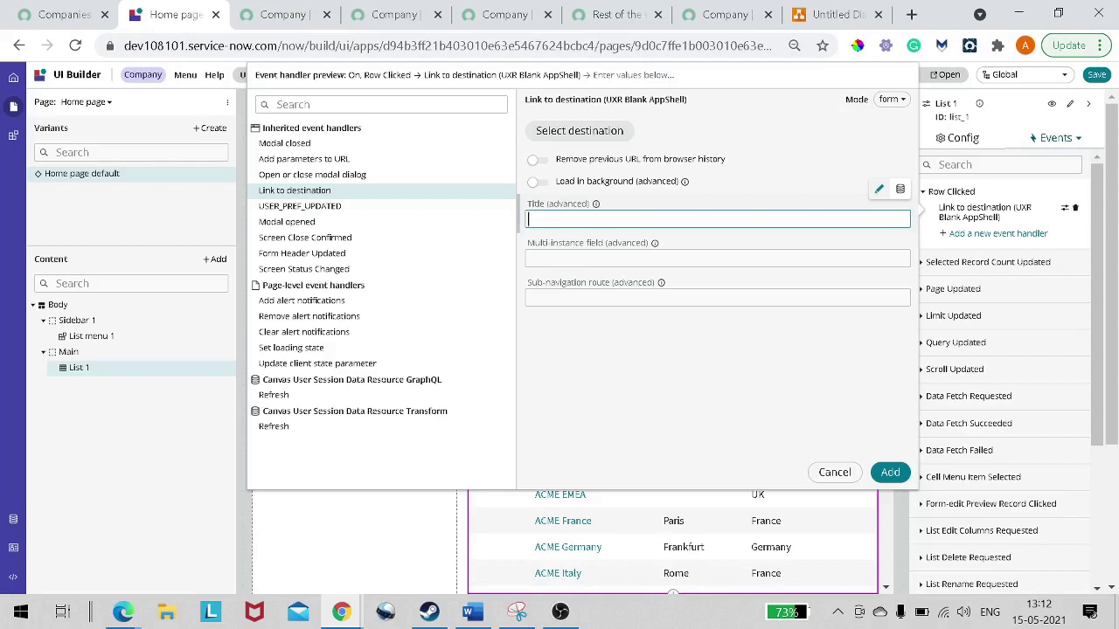
type("CompanyDetails")
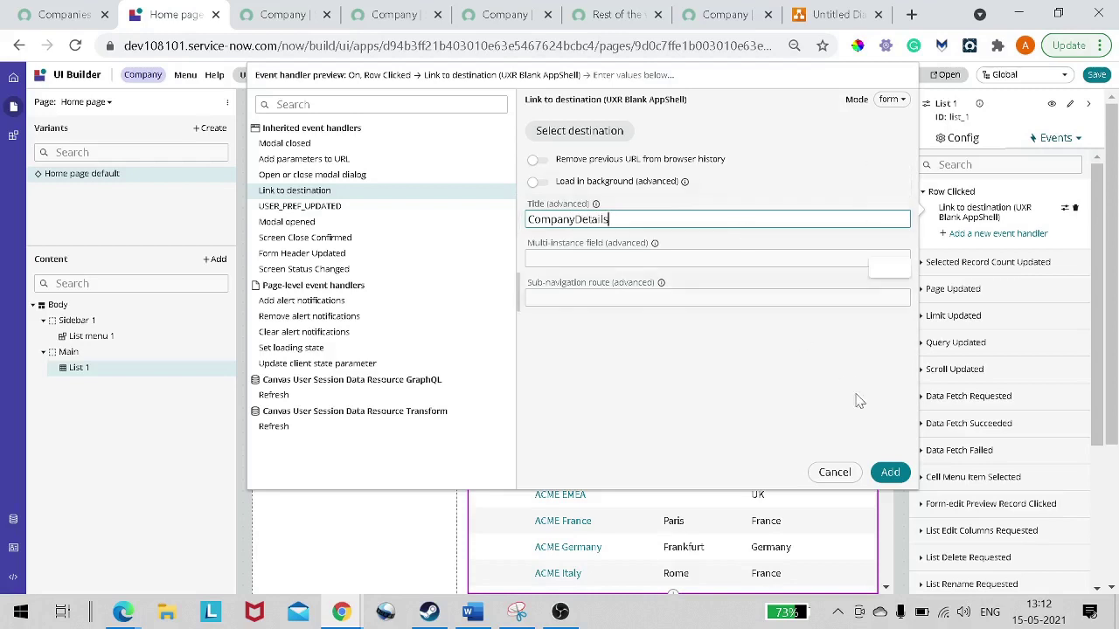
left_click(892, 470)
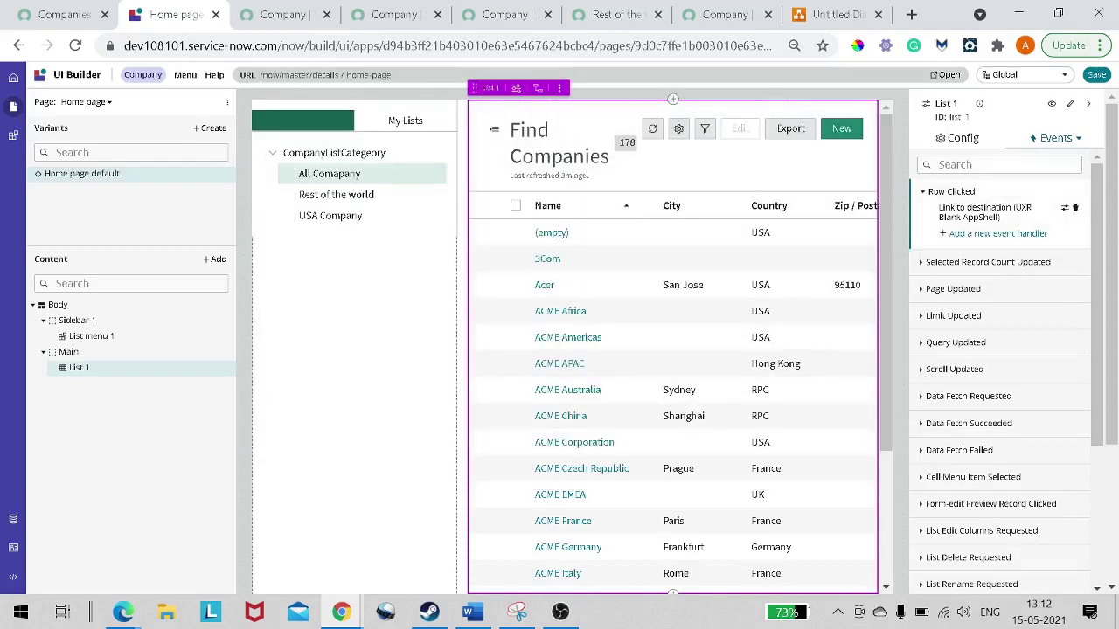
left_click(978, 165)
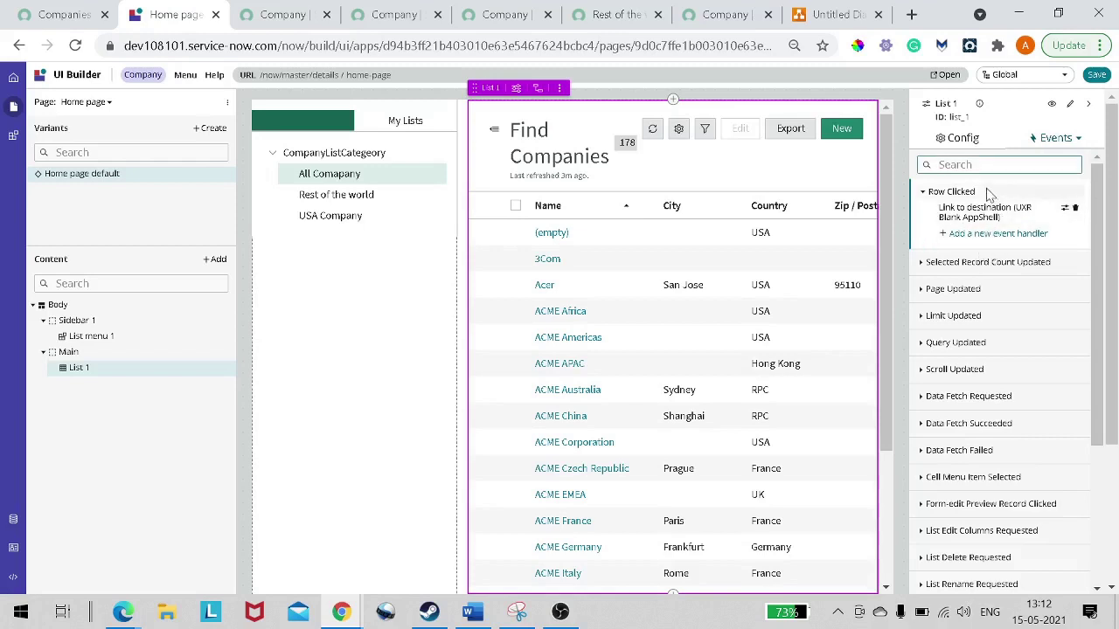
left_click(1096, 76)
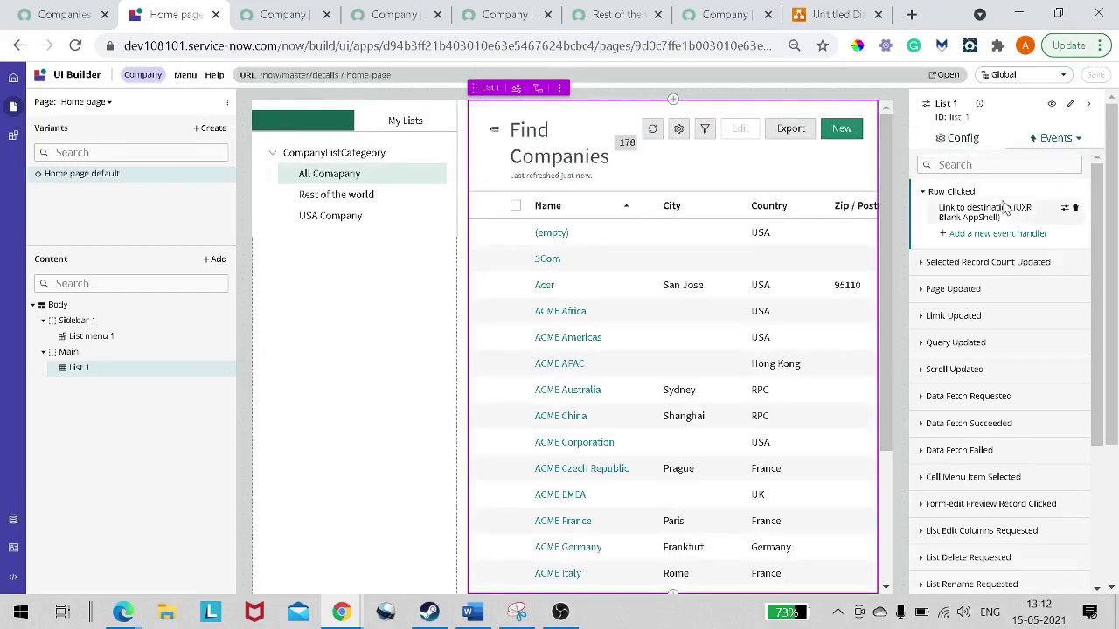
Search List 1's events for "com", and clear the search.
left_click(999, 165)
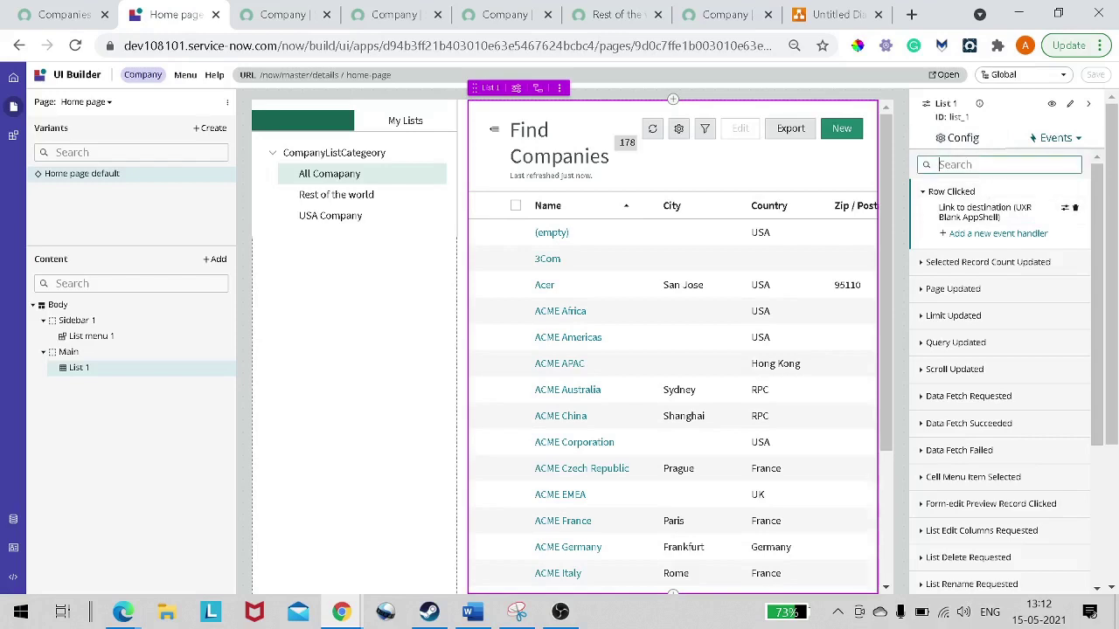
type("c")
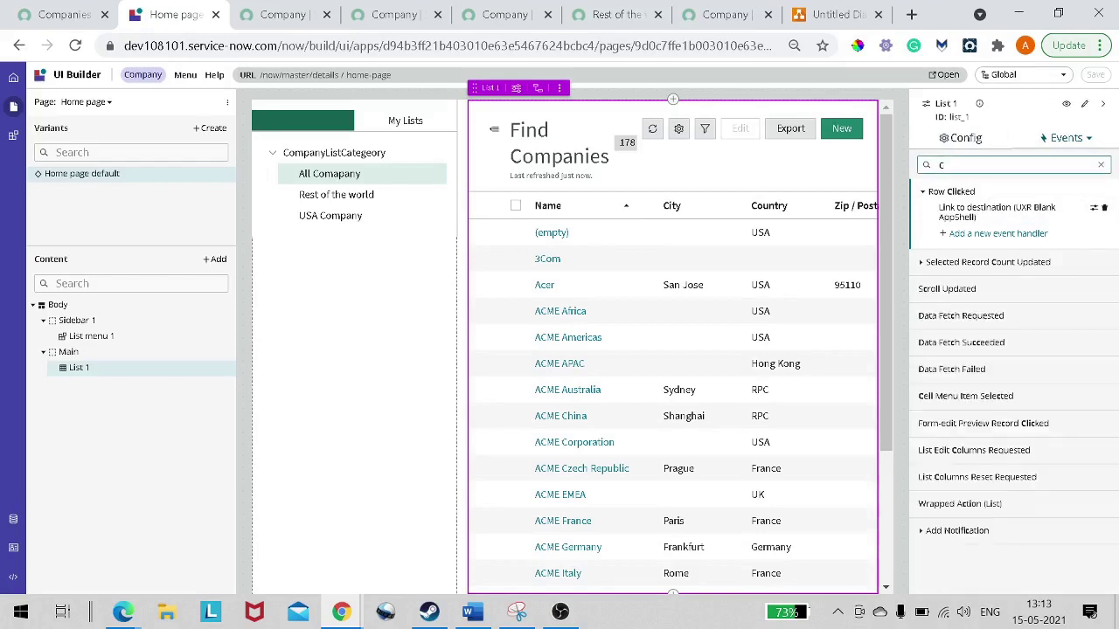
type("o")
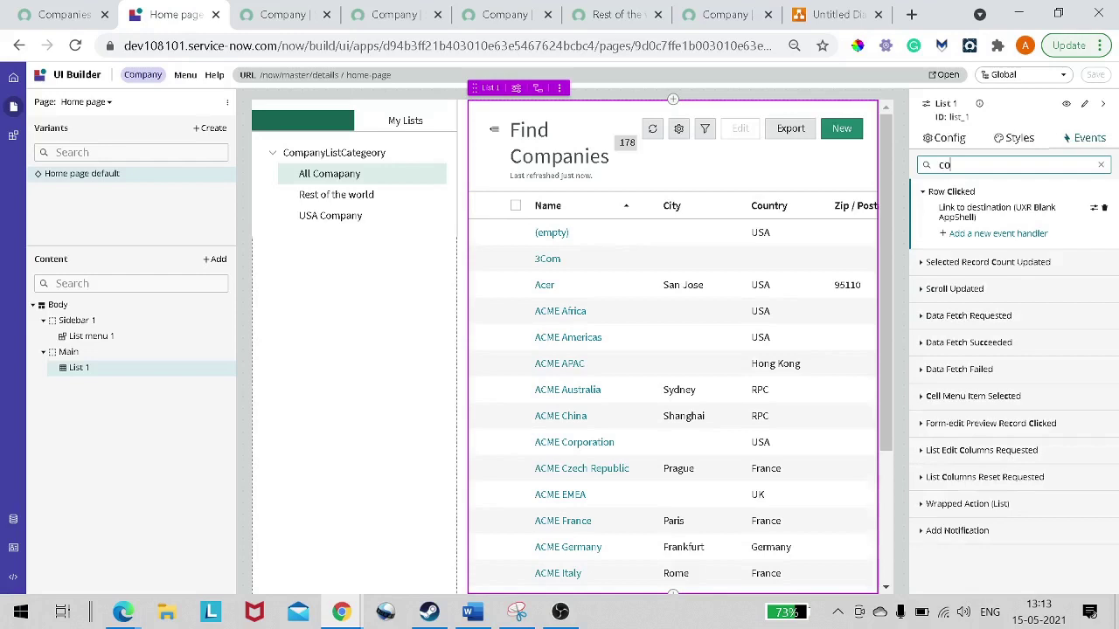
type("m")
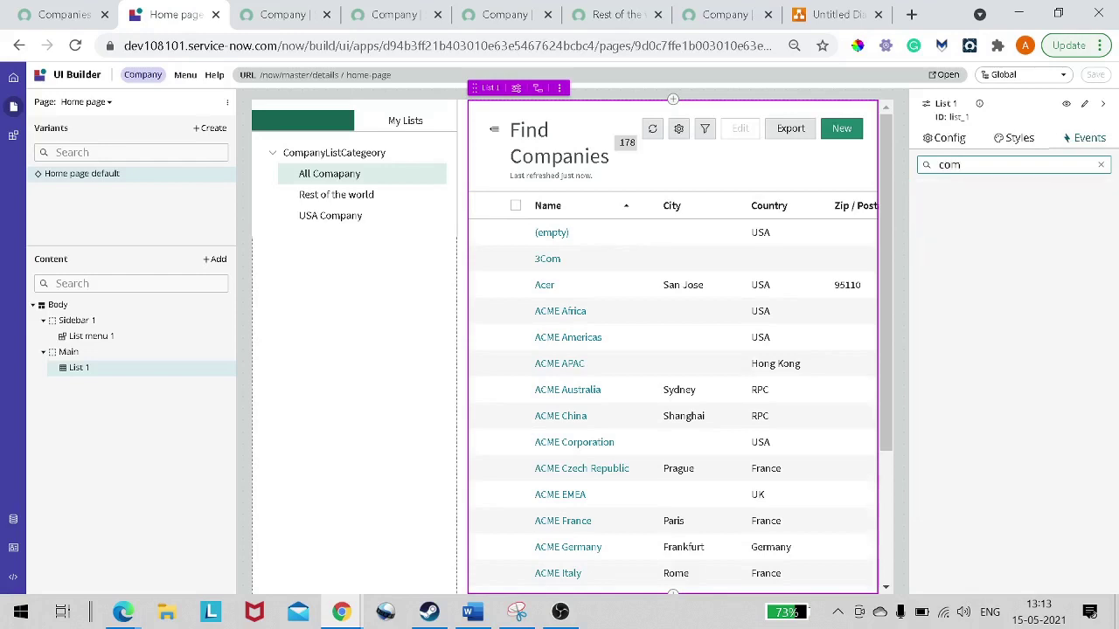
key("BackSpace")
key("BackSpace")
key("BackSpace")
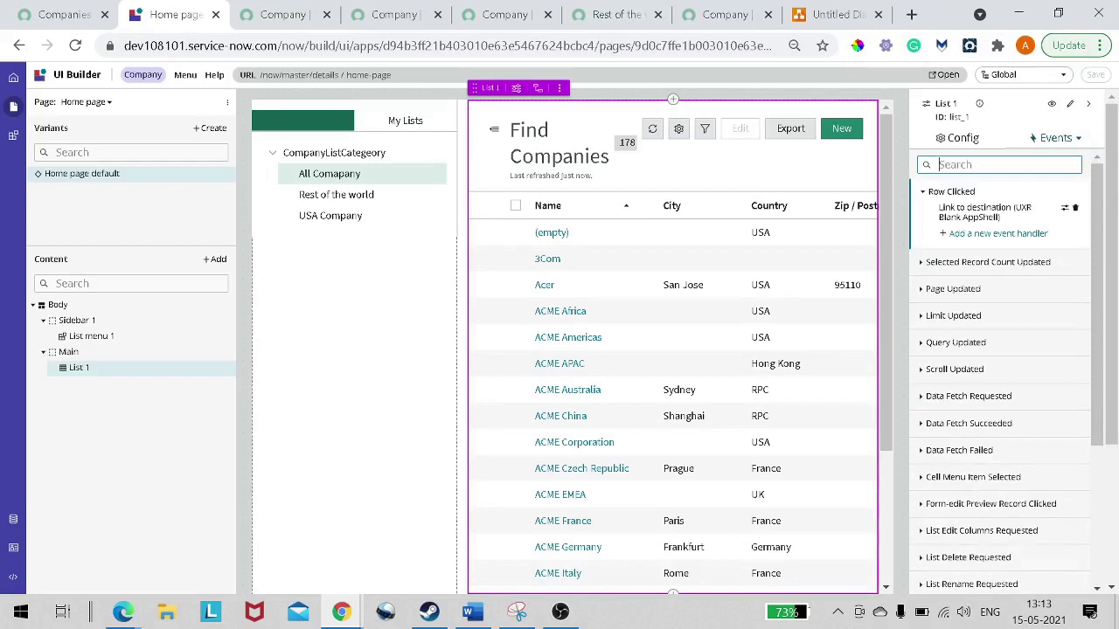
Add a second Link to destination handler titled "company" to List 1's Row Clicked event.
left_click(1029, 238)
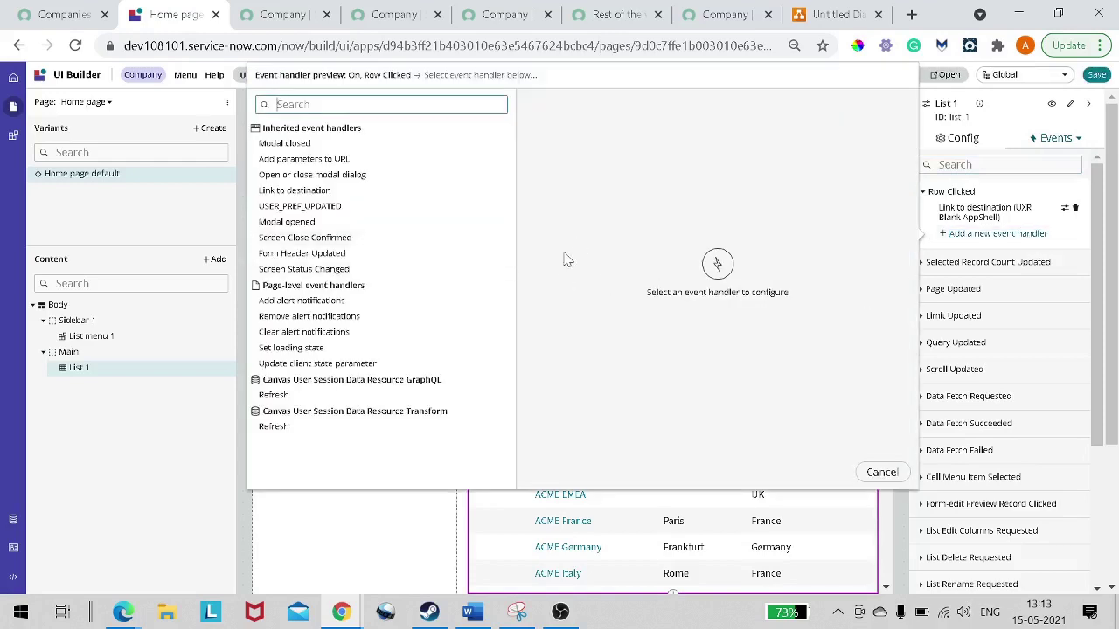
left_click(298, 191)
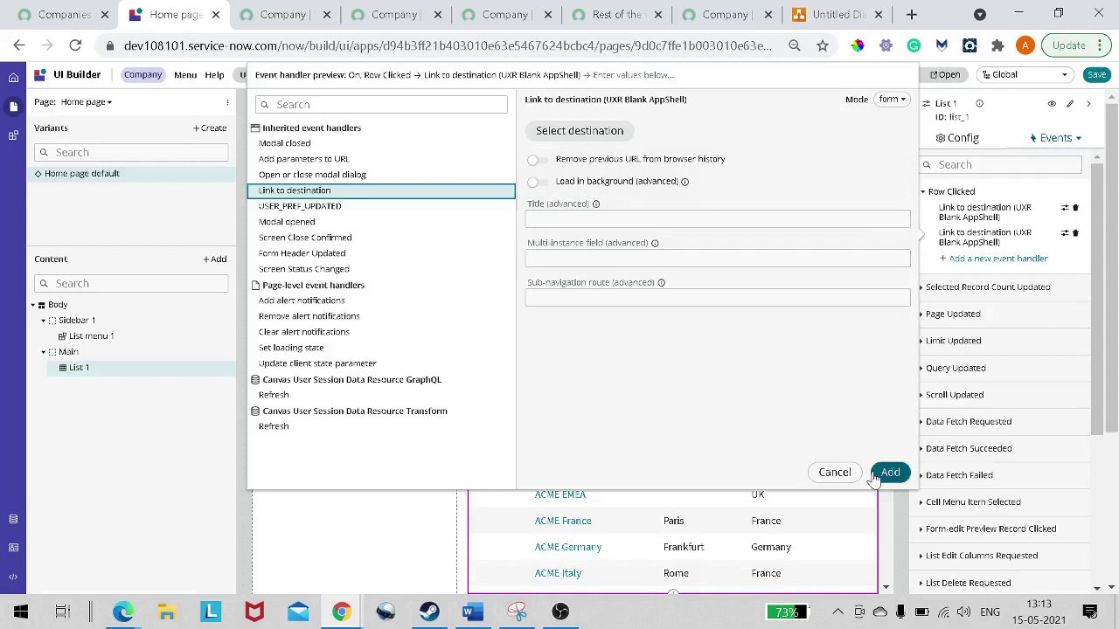
left_click(606, 218)
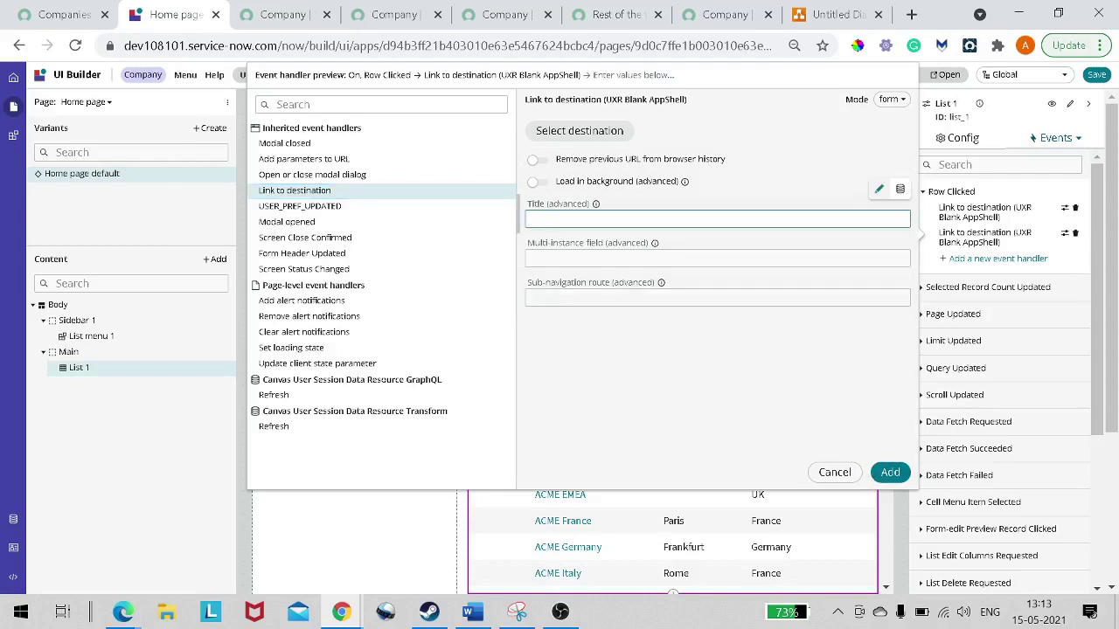
type("company")
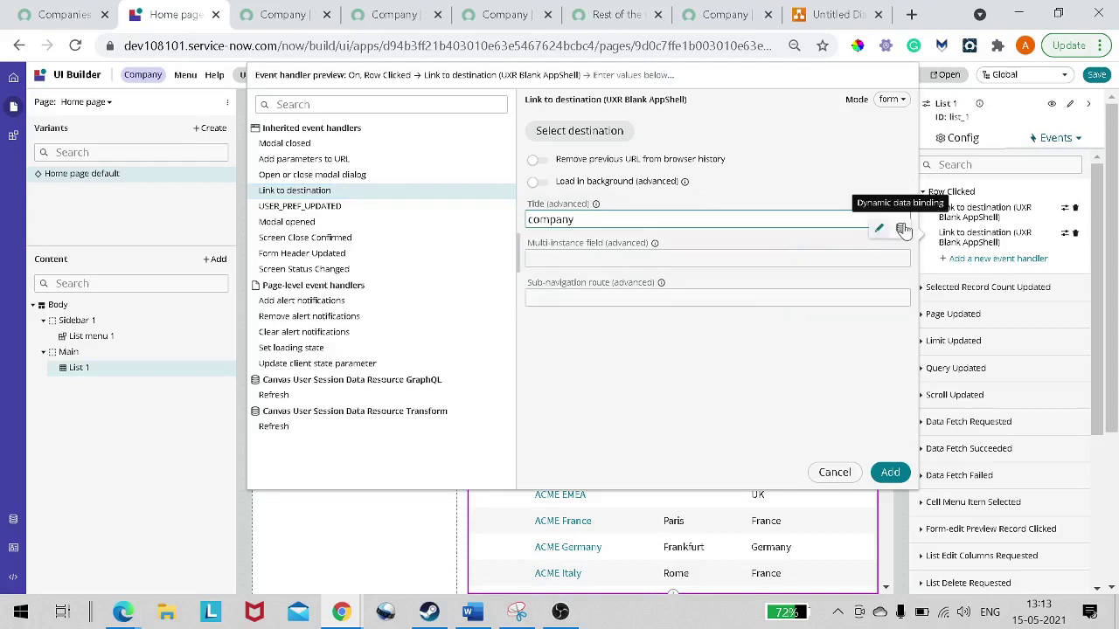
left_click(901, 228)
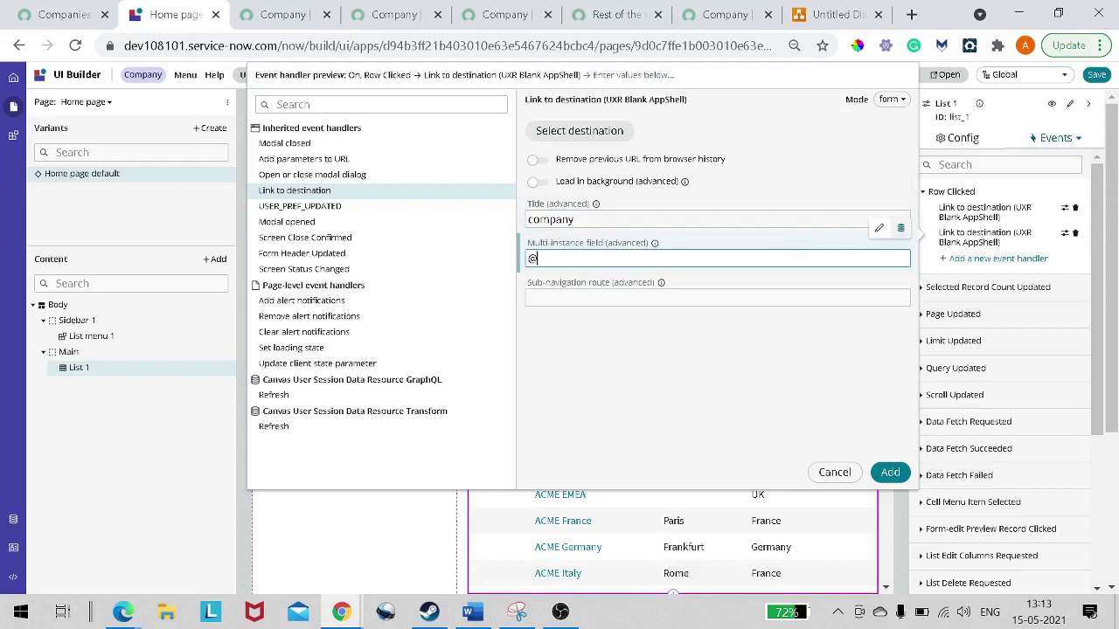
key("BackSpace")
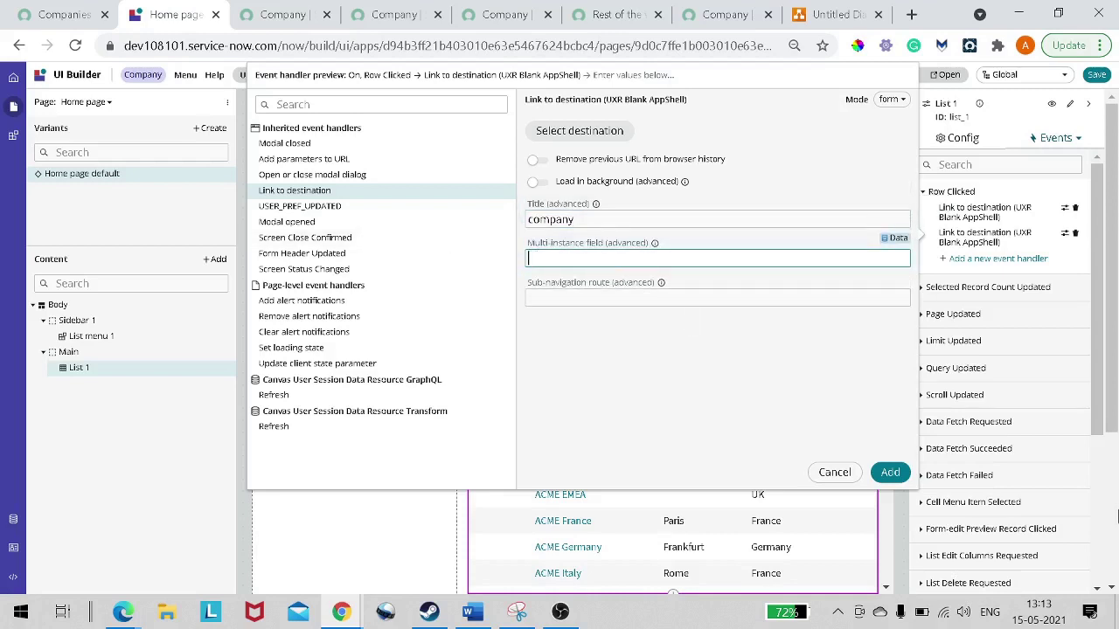
left_click(889, 472)
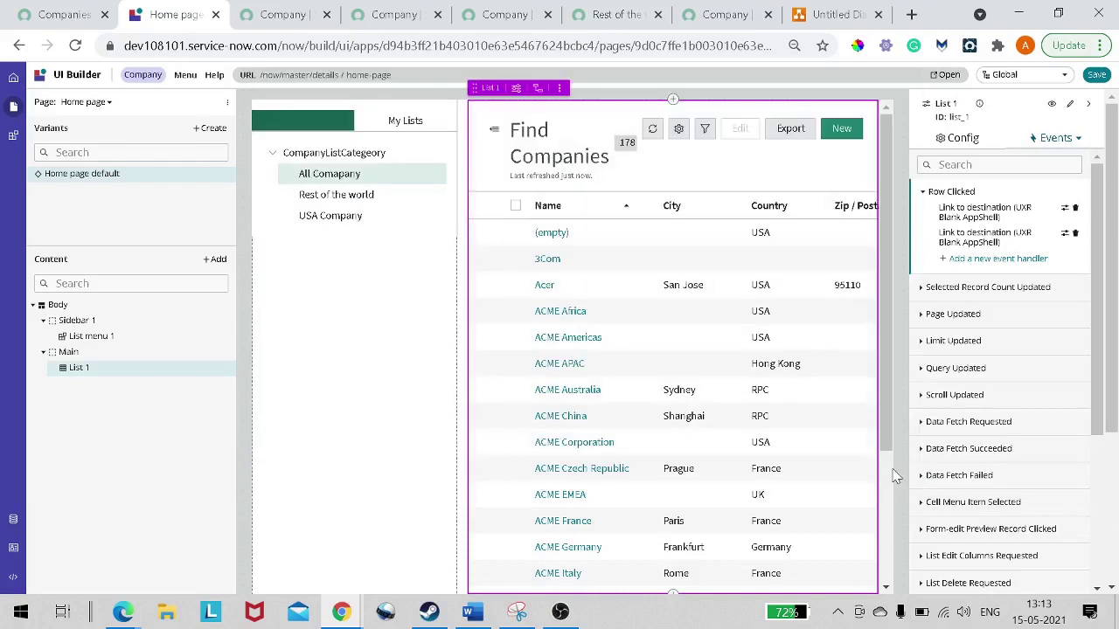
left_click(985, 216)
double_click(988, 233)
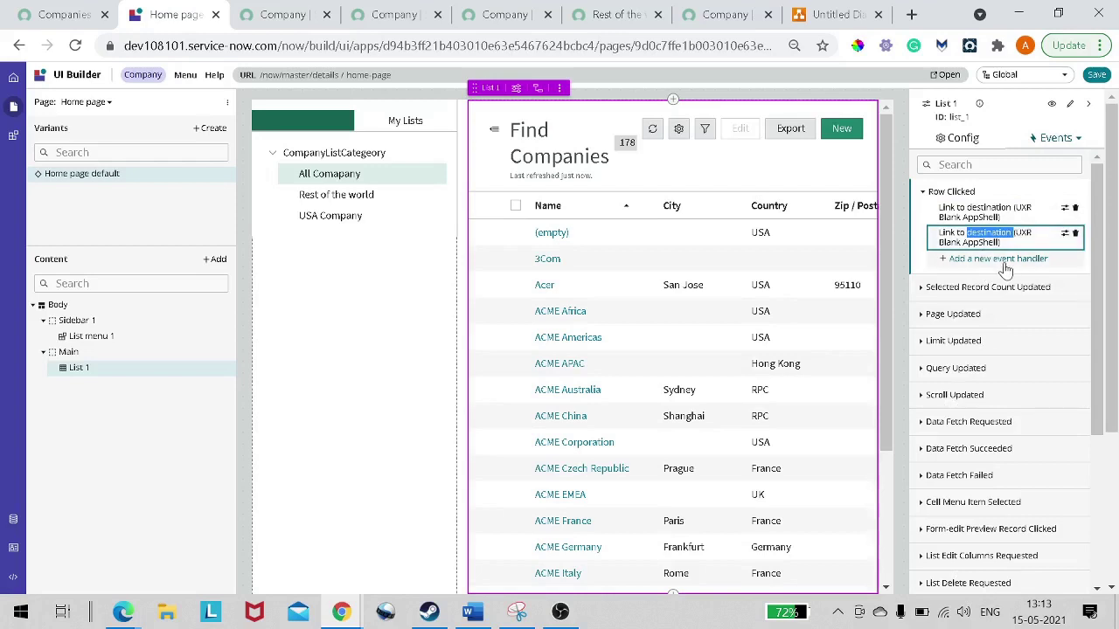
scroll(1011, 293, "down", 4)
scroll(1012, 293, "up", 3)
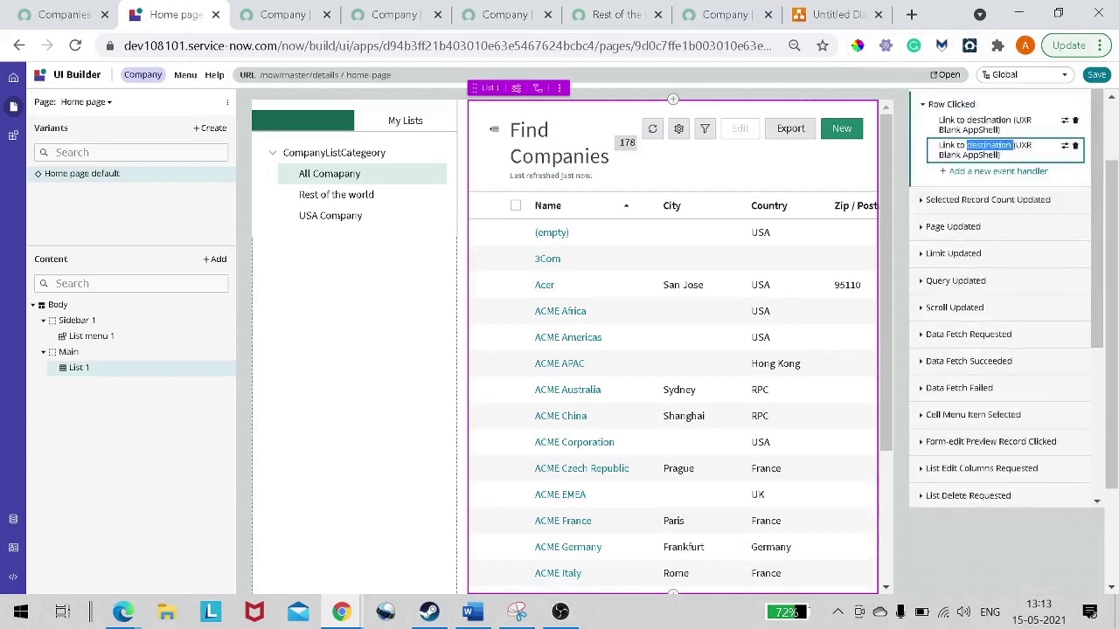
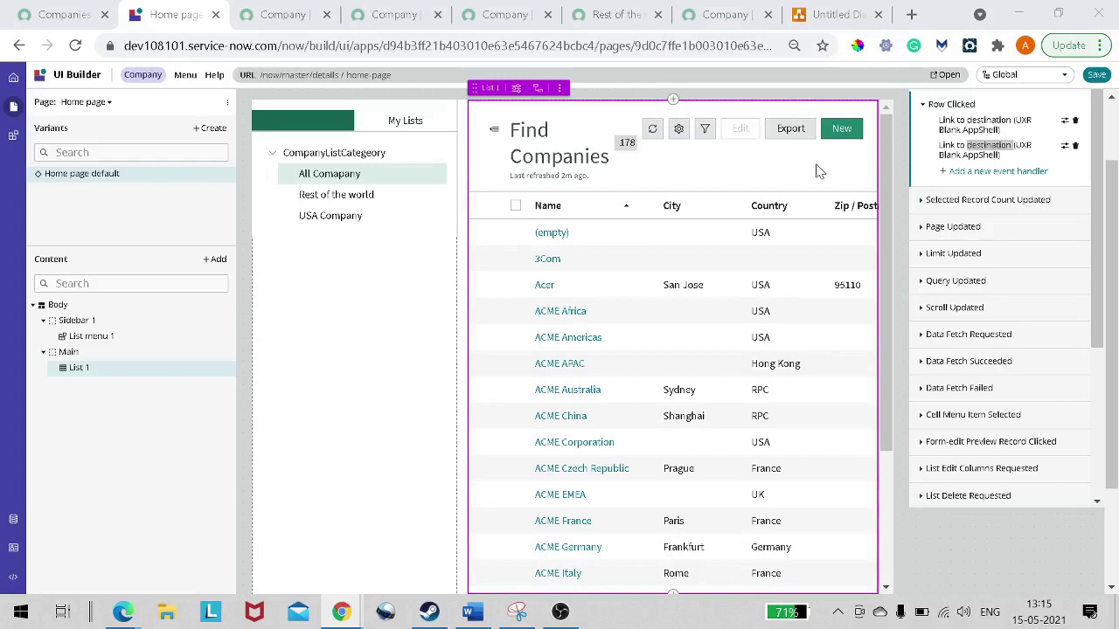
Create a third Link to destination handler for List 1's Row Clicked event and title it "comapanyroute".
left_click(994, 175)
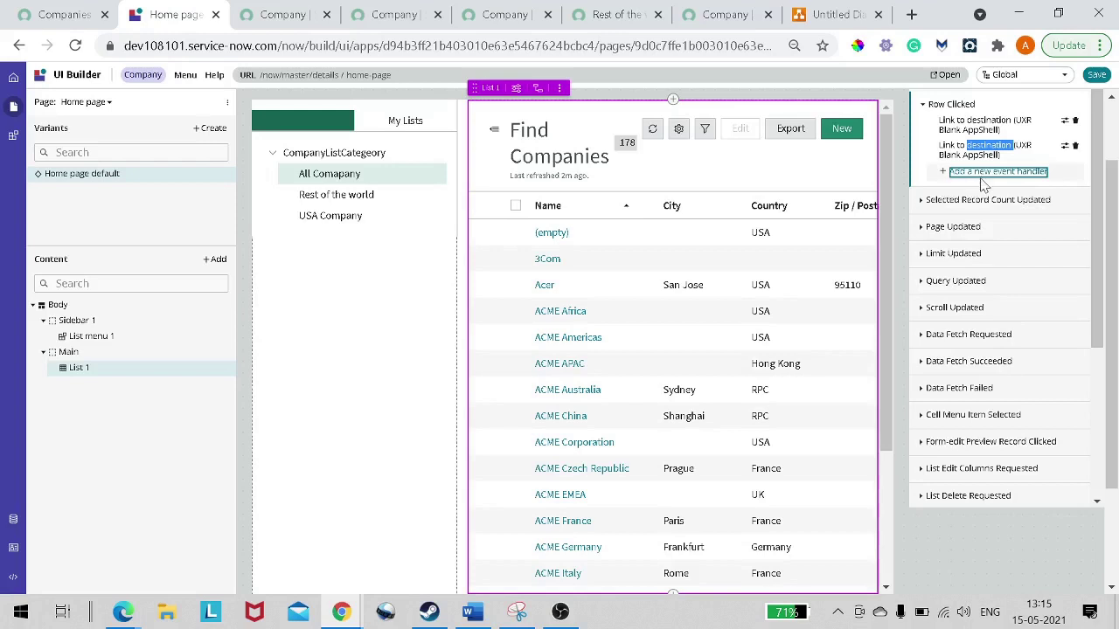
left_click(990, 175)
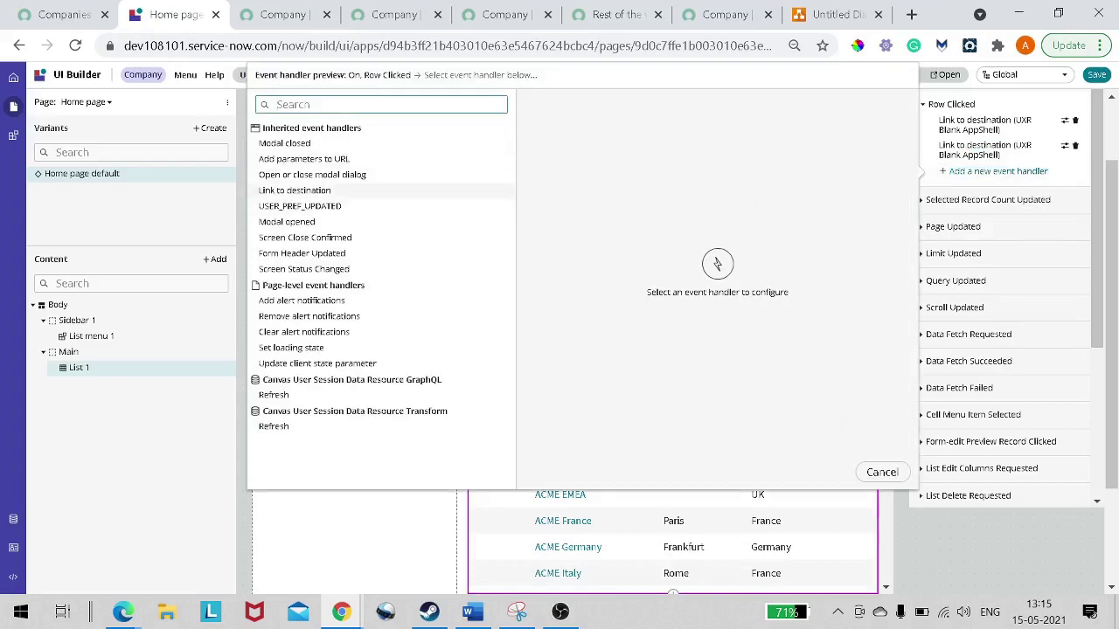
left_click(314, 193)
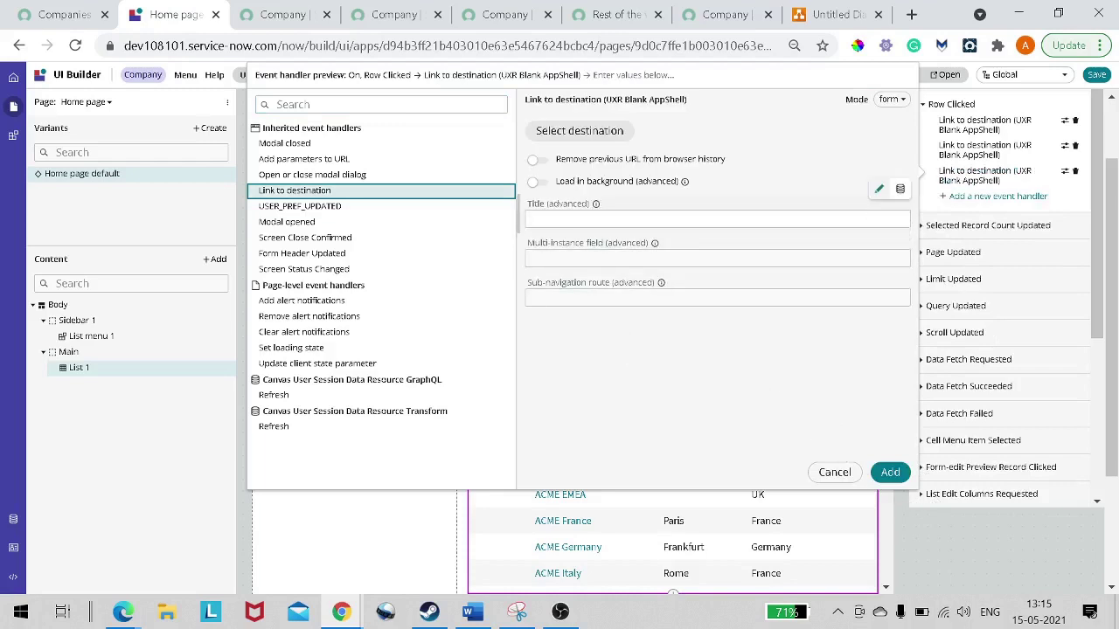
type("comapn")
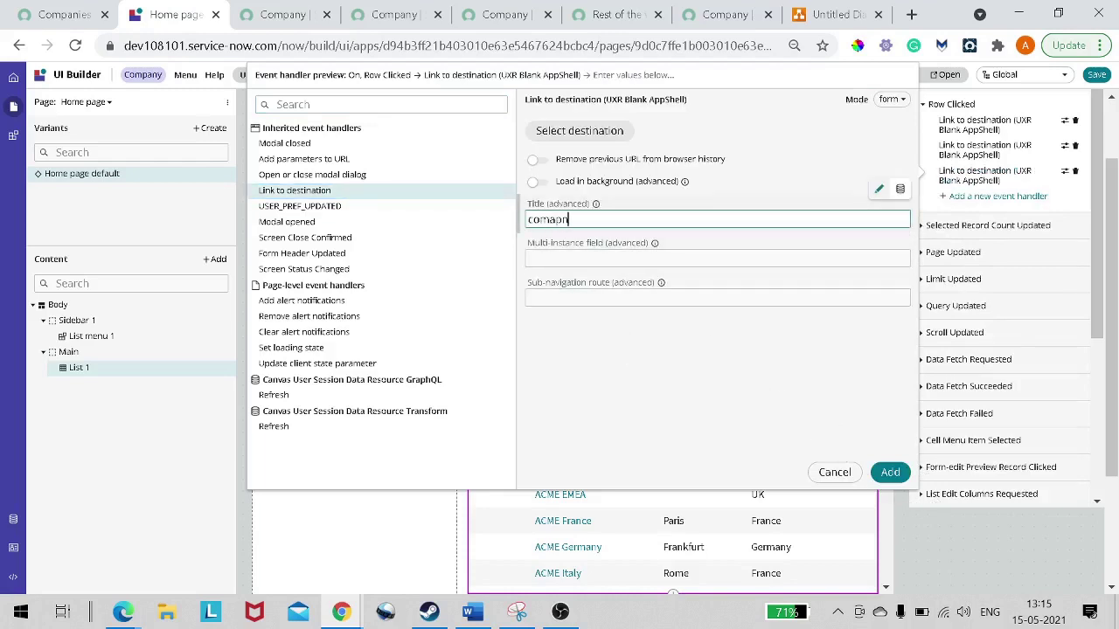
key("BackSpace")
type("anyrounte")
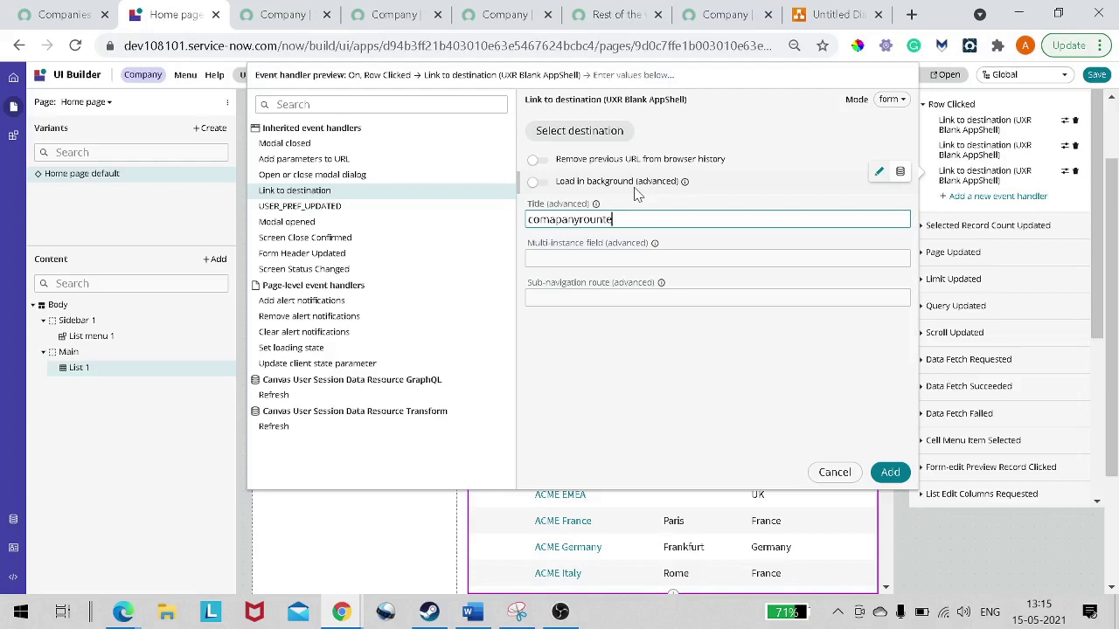
key("BackSpace")
key("BackSpace")
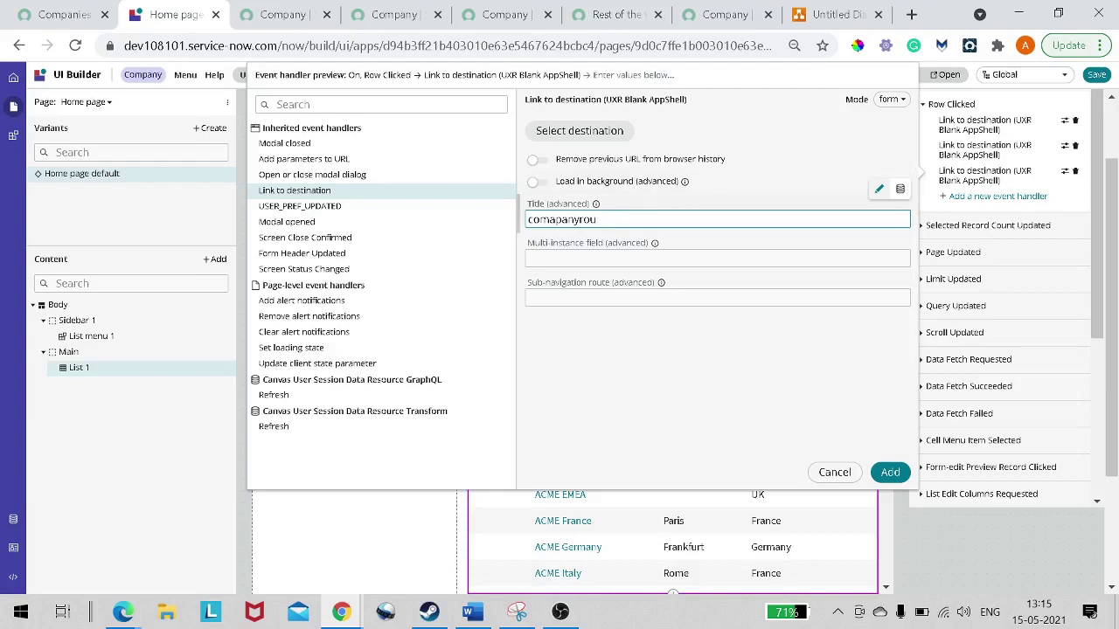
type("te")
left_click(683, 385)
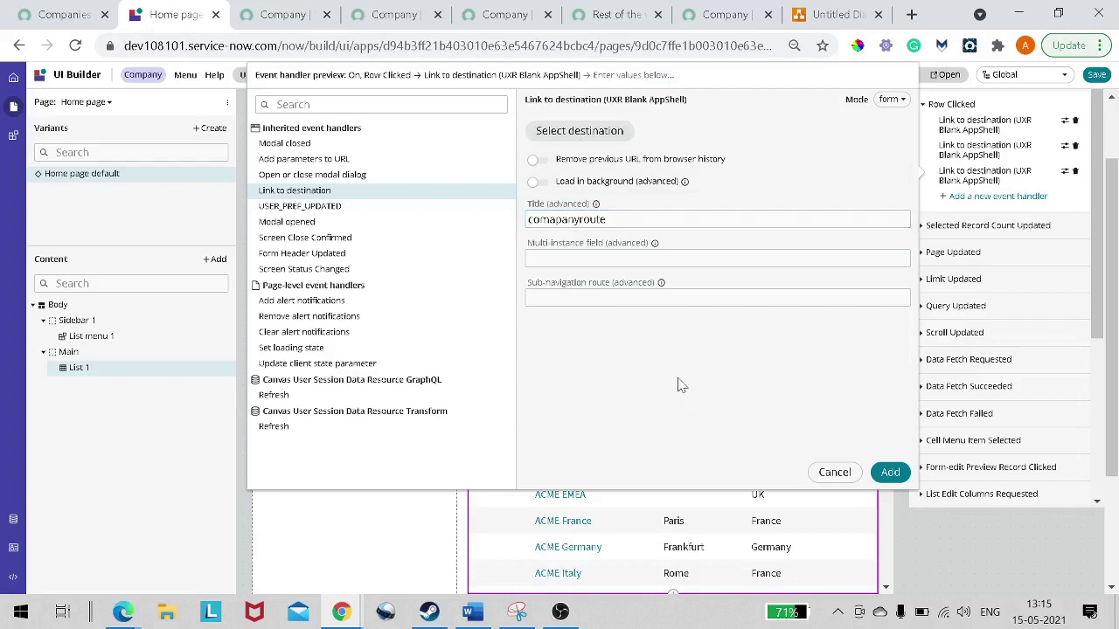
left_click(580, 131)
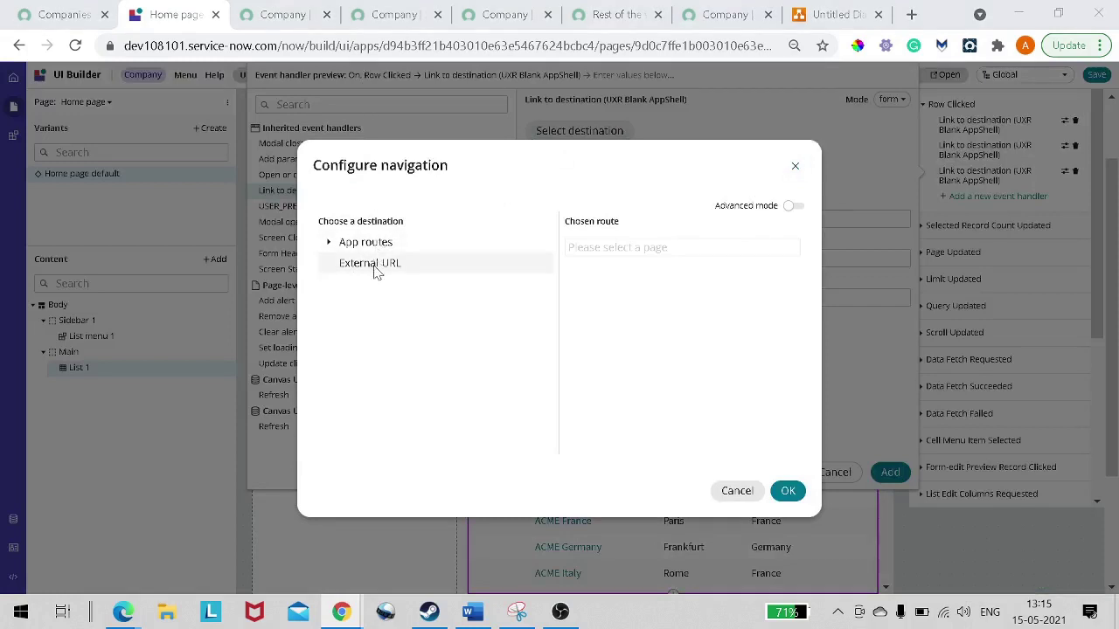
left_click(328, 244)
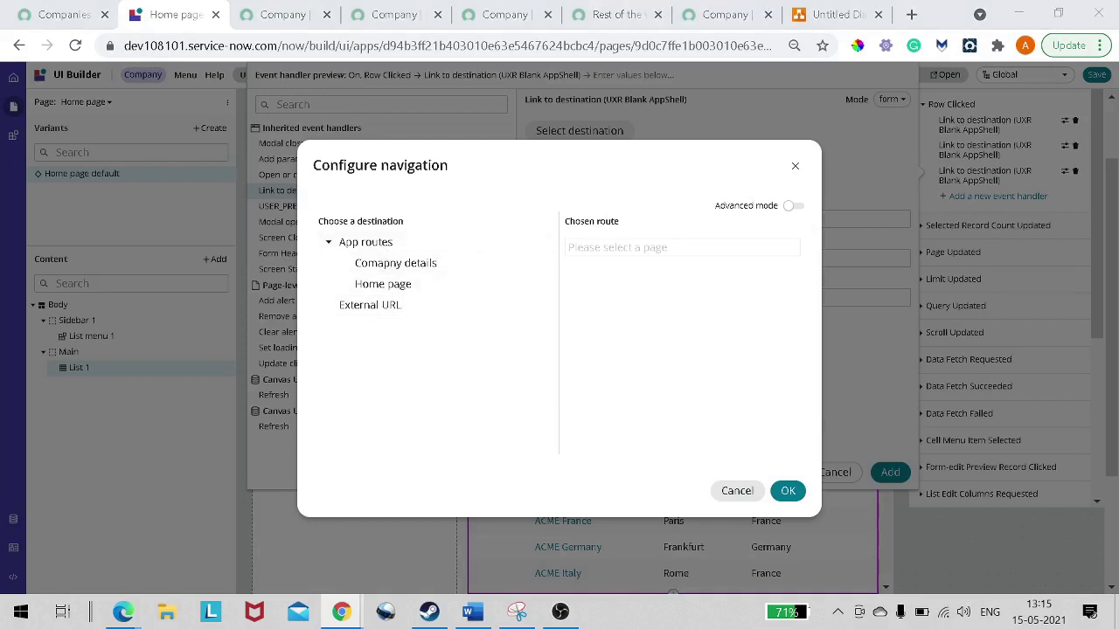
left_click(404, 266)
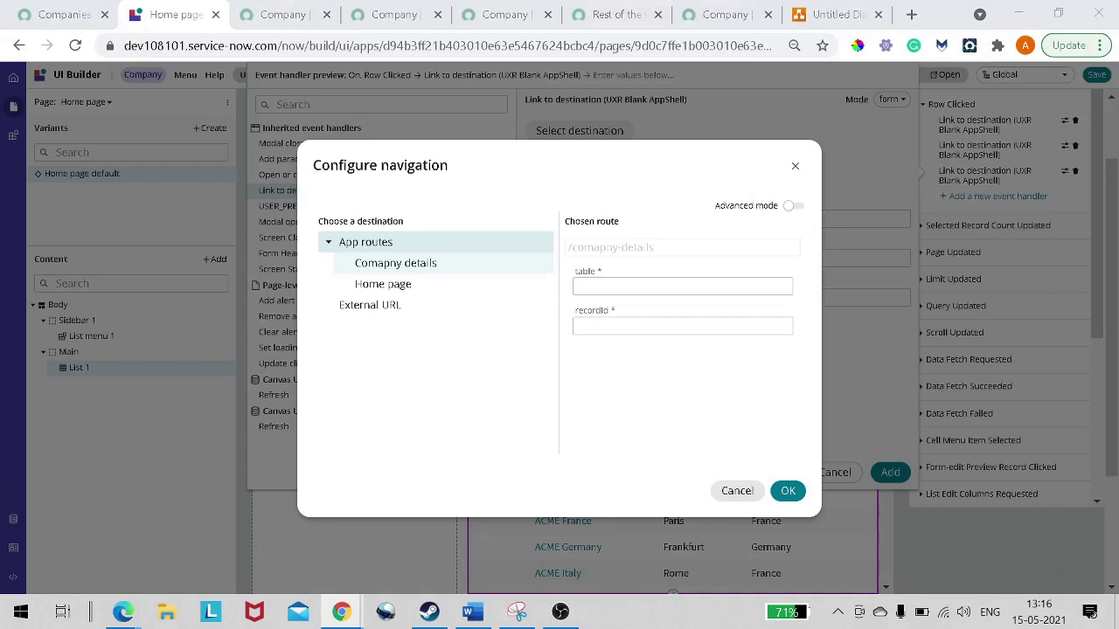
mouse_move(781, 300)
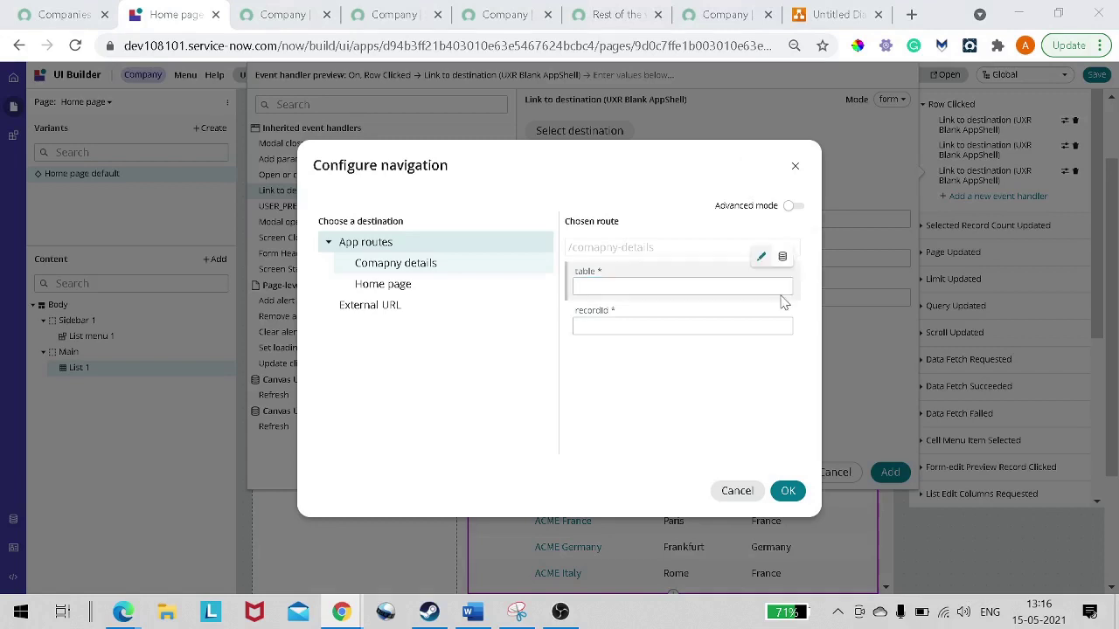
left_click(782, 261)
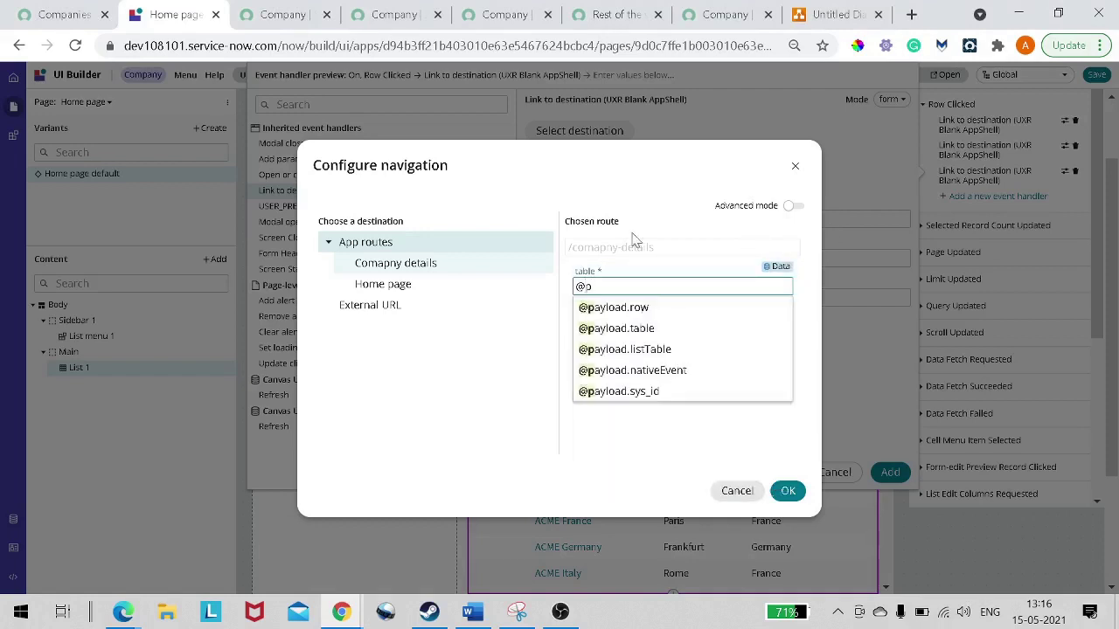
left_click(631, 330)
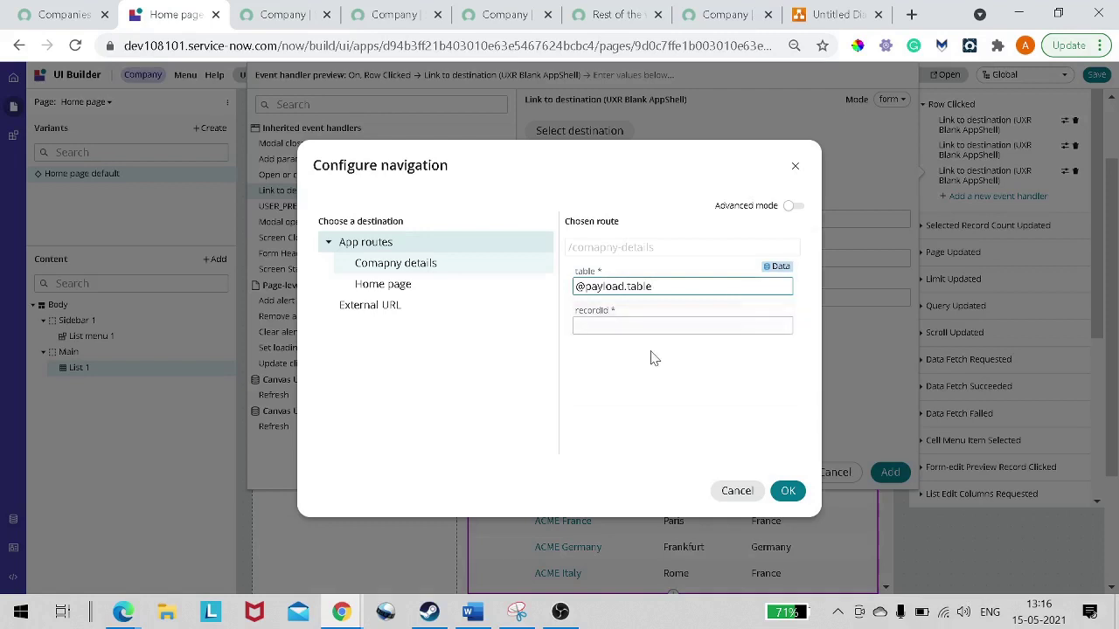
key("Tab")
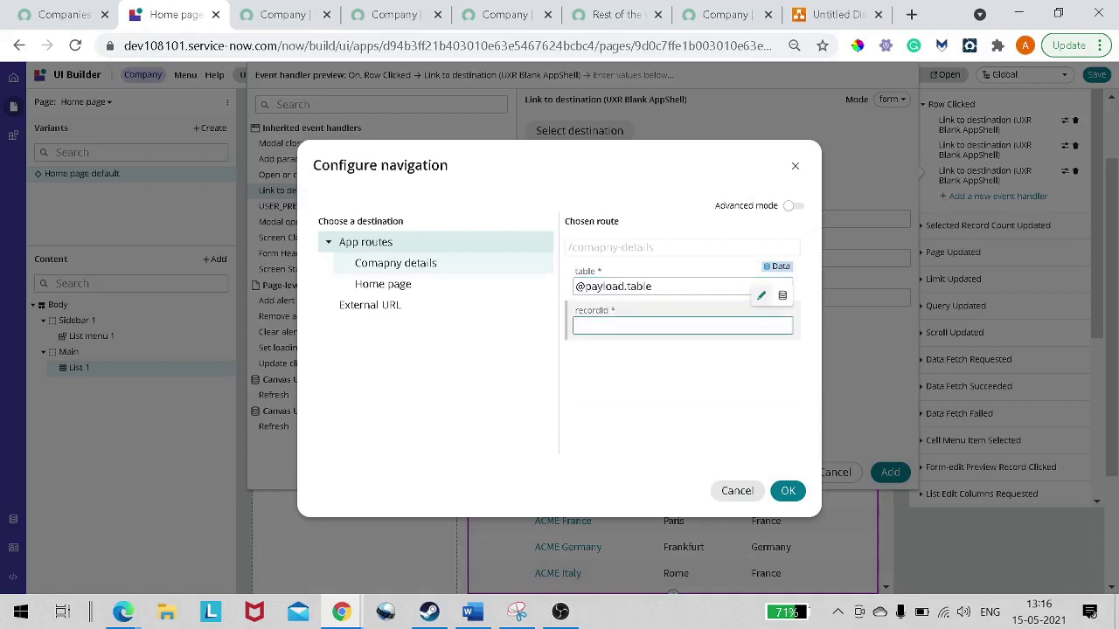
type("@")
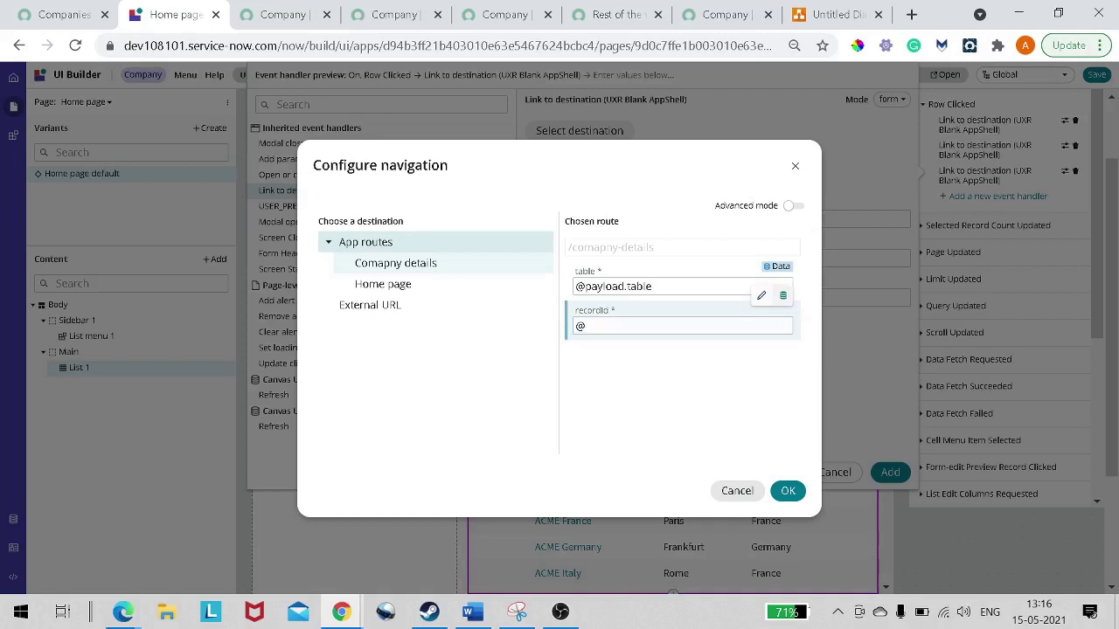
type("pa")
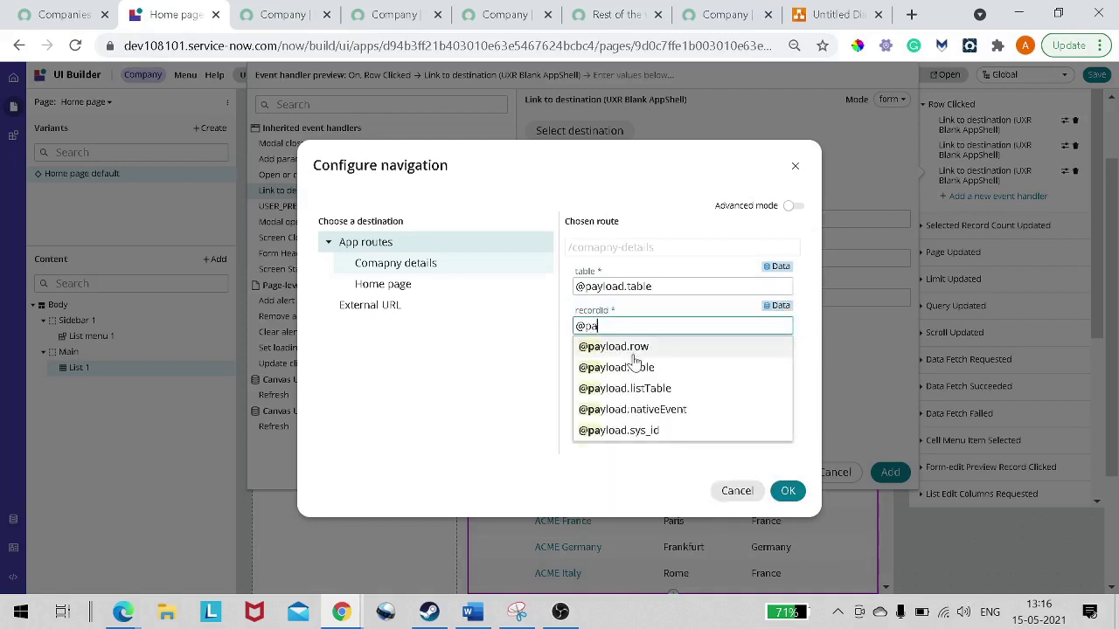
left_click(662, 432)
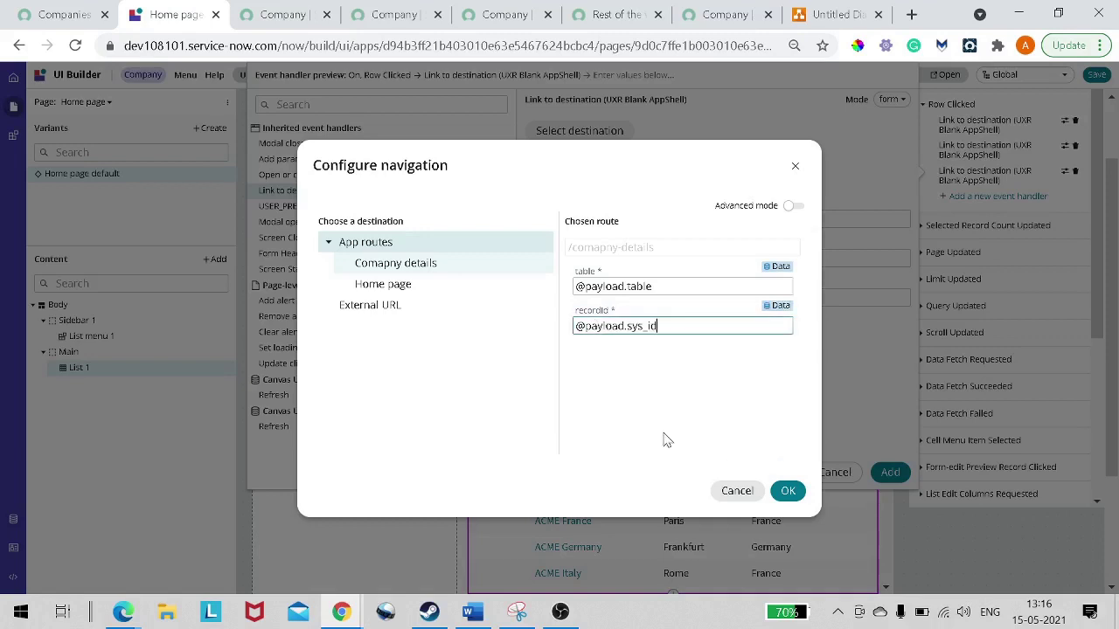
left_click(788, 491)
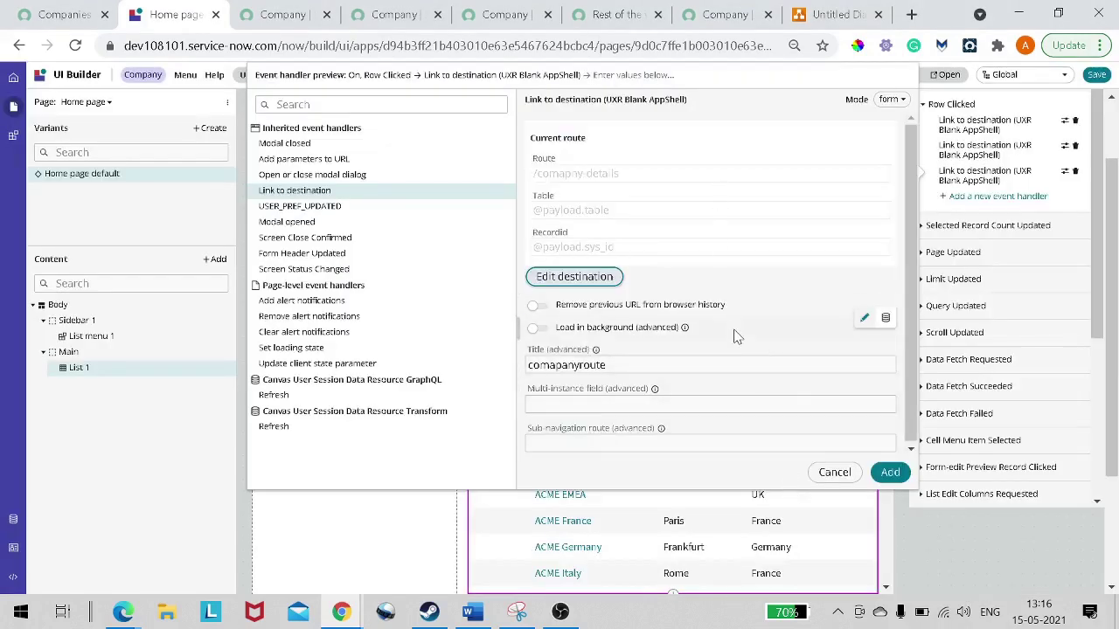
left_click(890, 474)
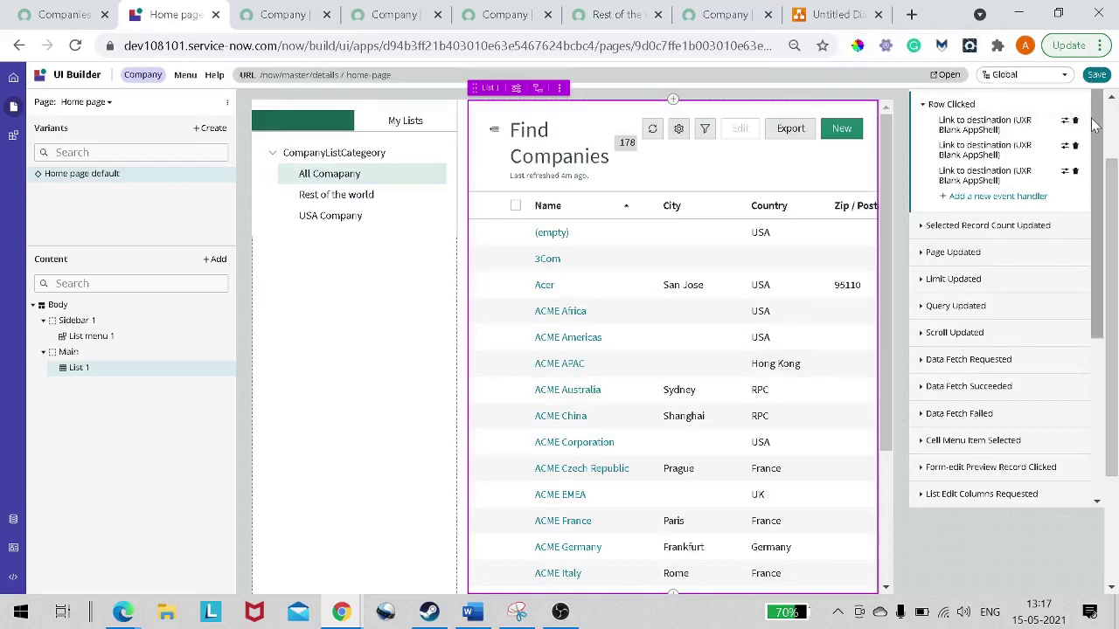
Save the Home page and test its row route live by opening America Online from the Rest of the world list.
left_click(1096, 74)
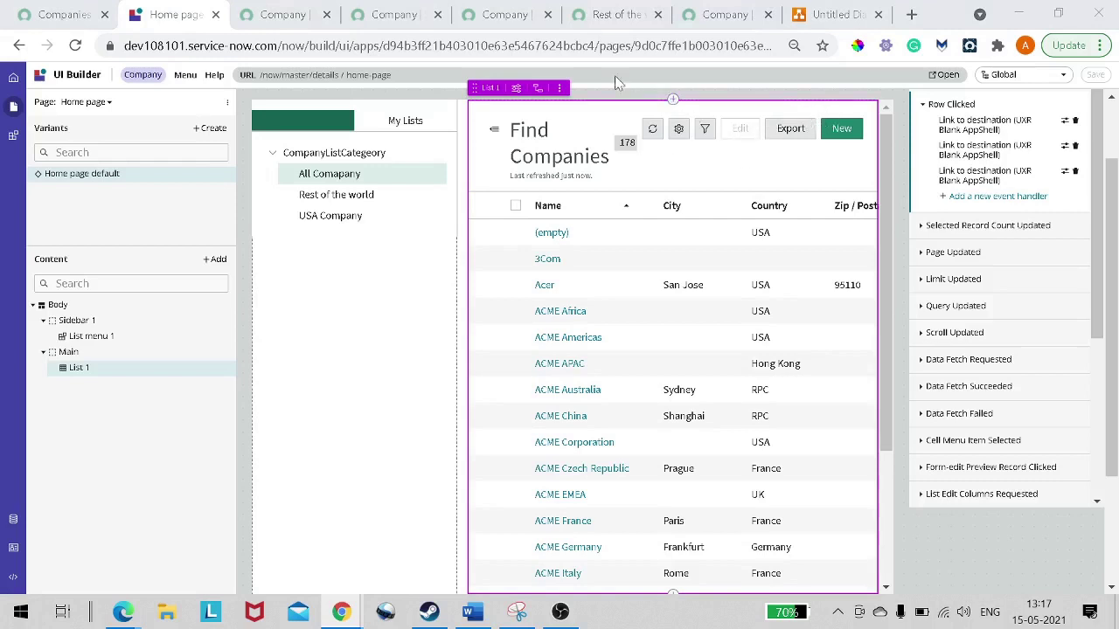
left_click(944, 77)
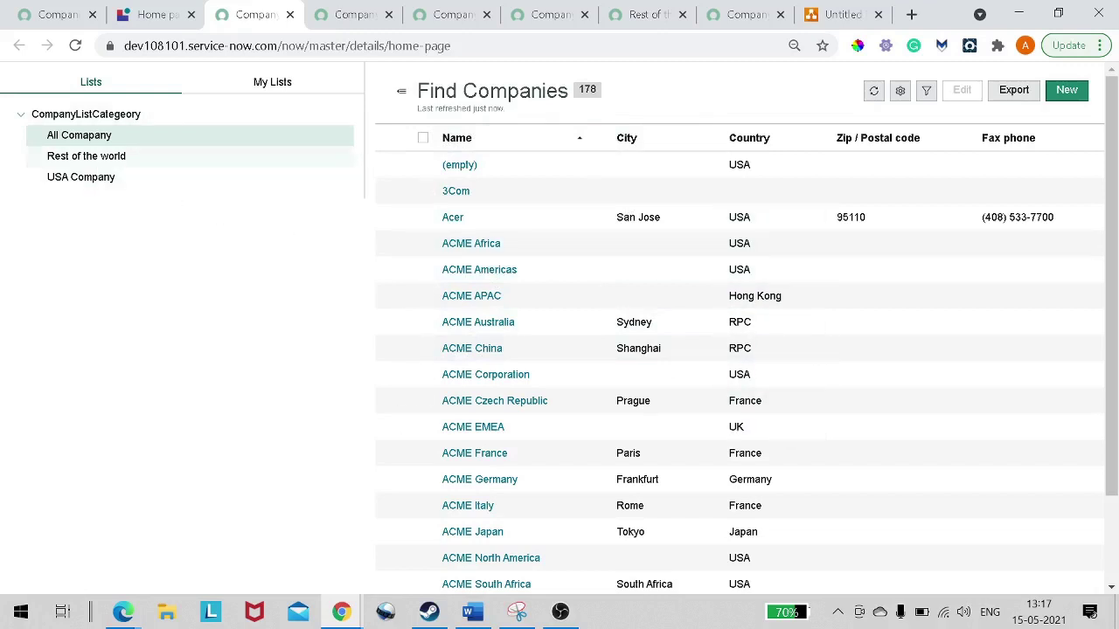
left_click(81, 176)
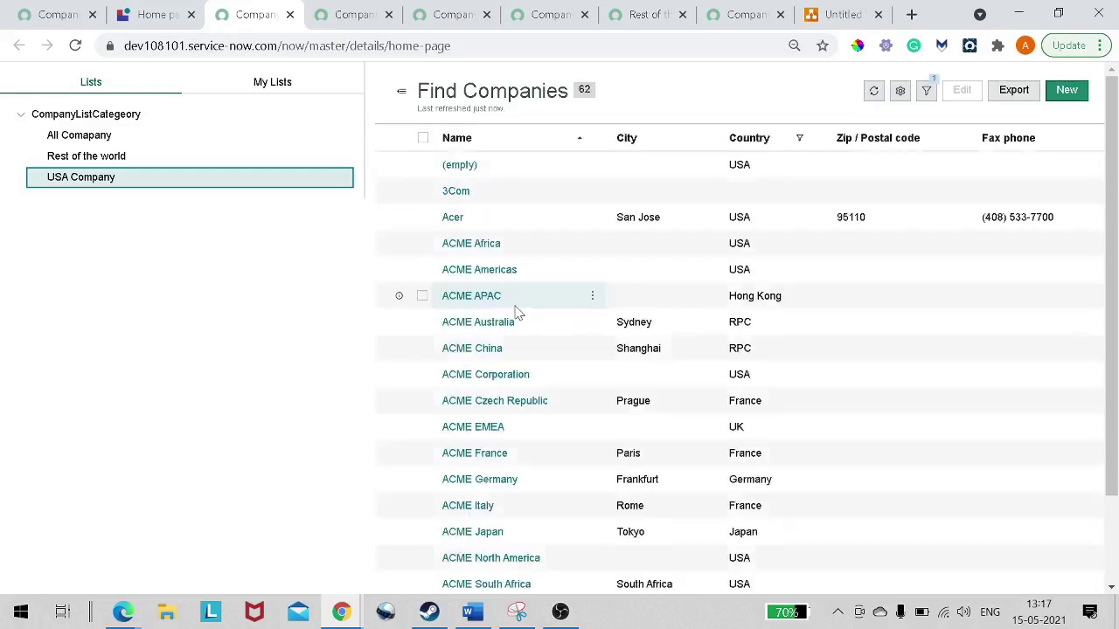
left_click(162, 163)
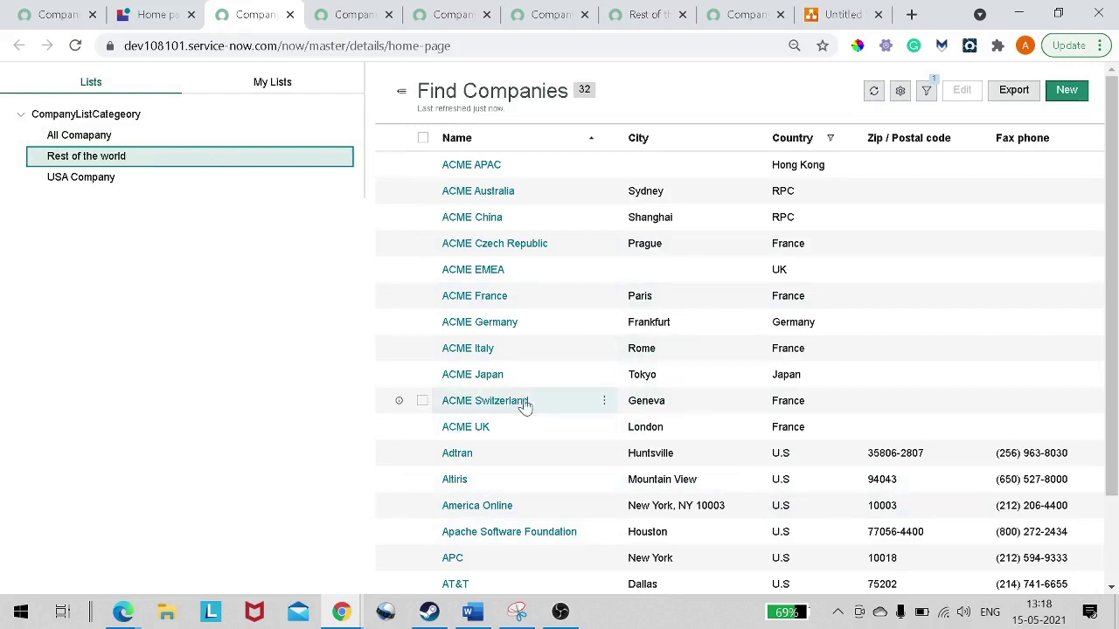
left_click(499, 514)
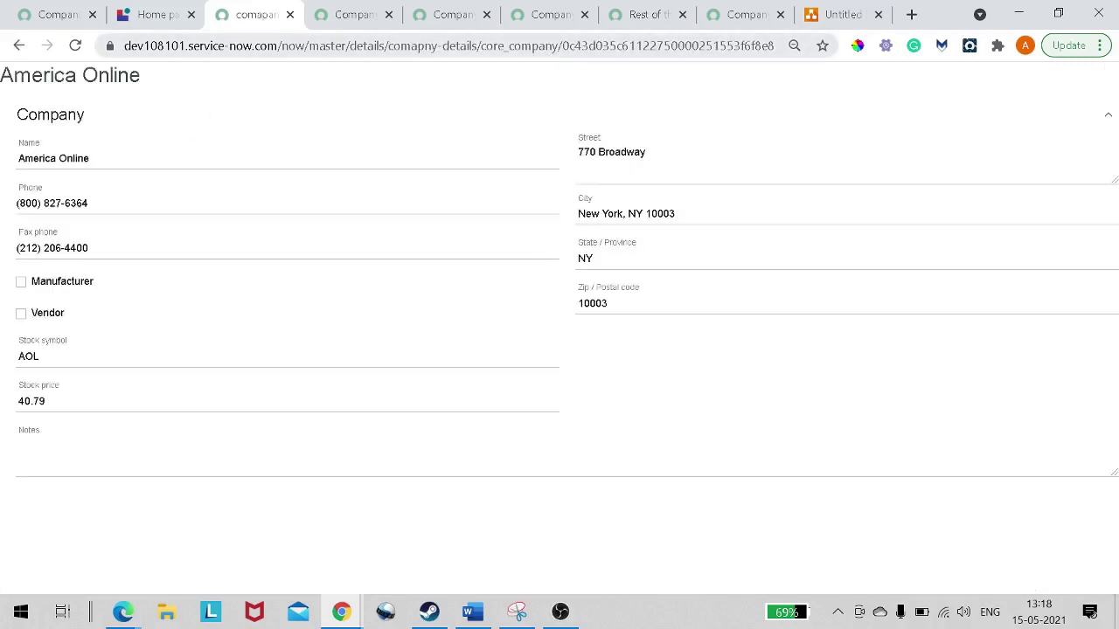
Examine the route, table and record ID in the company details page's URL, and the record's Street field.
left_click_drag(429, 45, 499, 46)
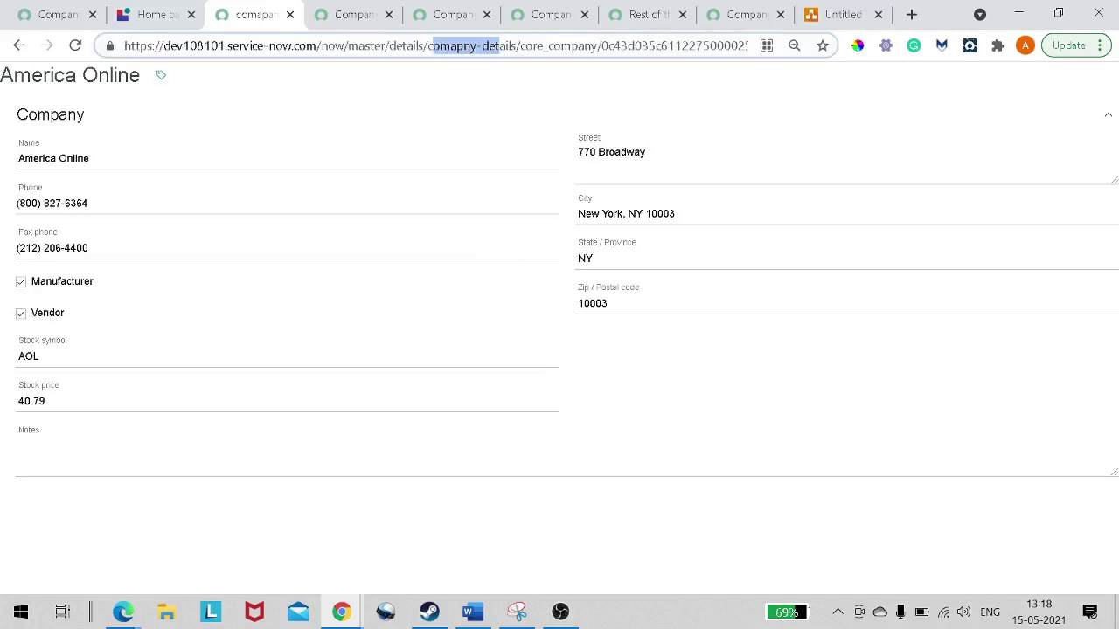
left_click(583, 46)
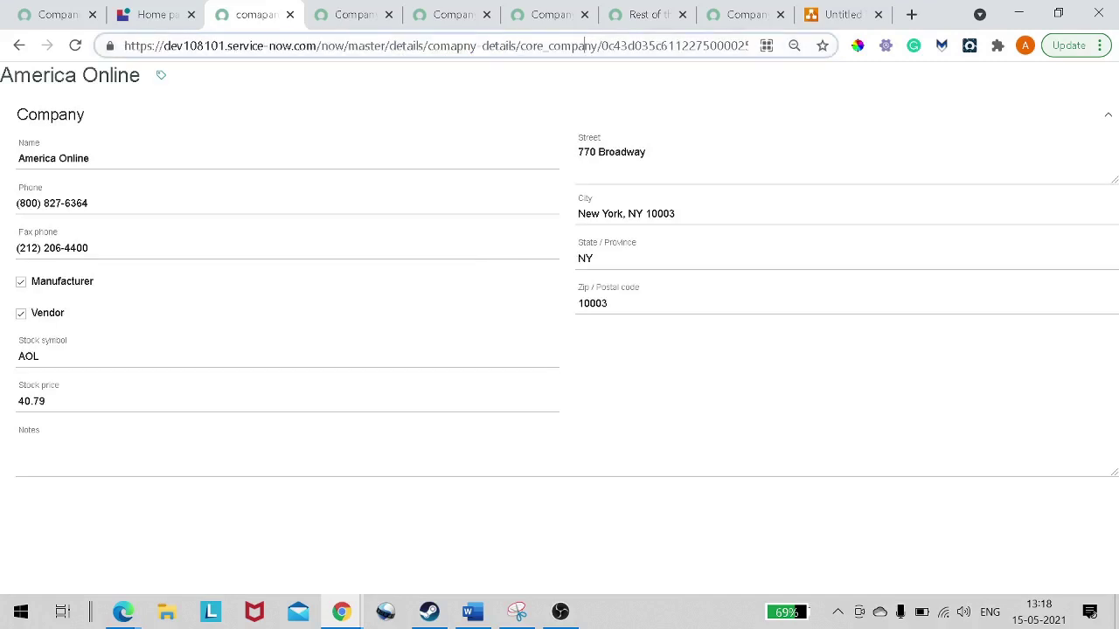
double_click(647, 45)
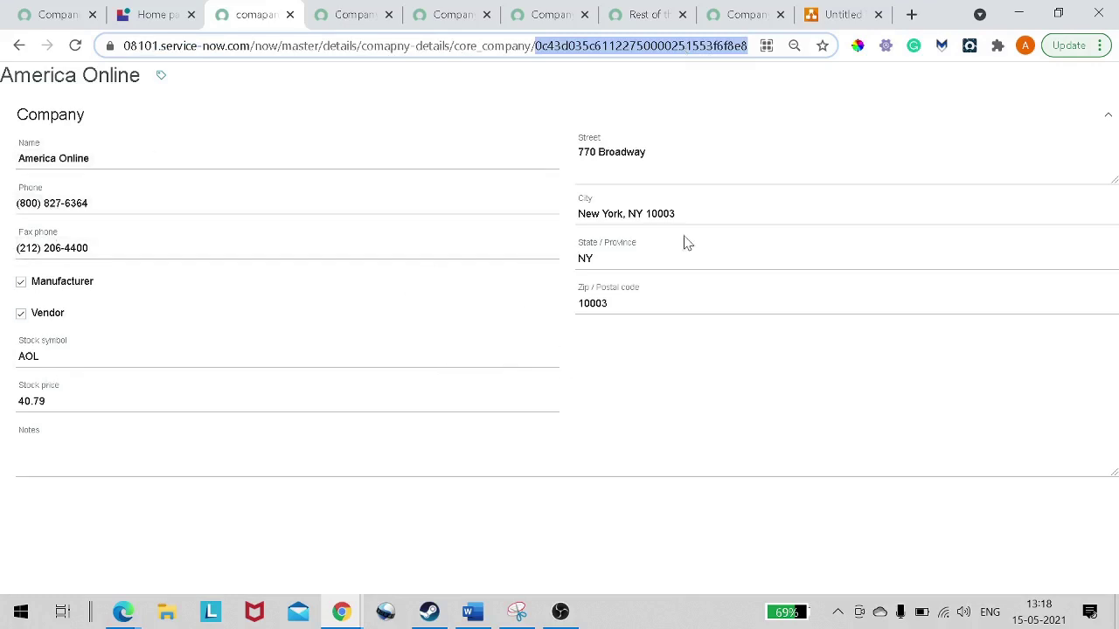
left_click_drag(647, 152, 578, 153)
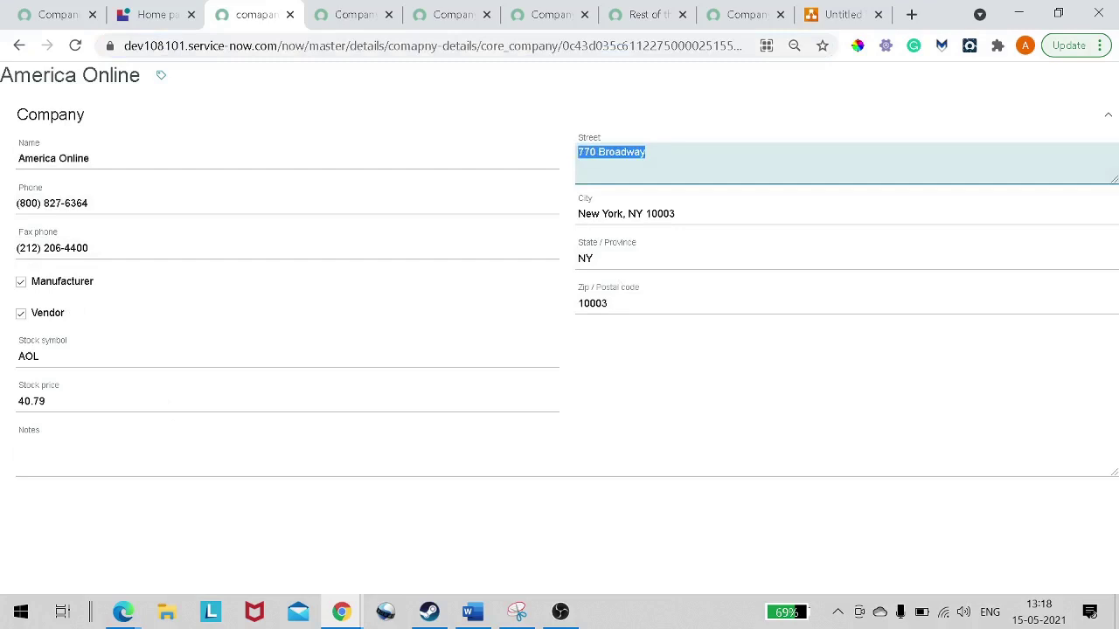